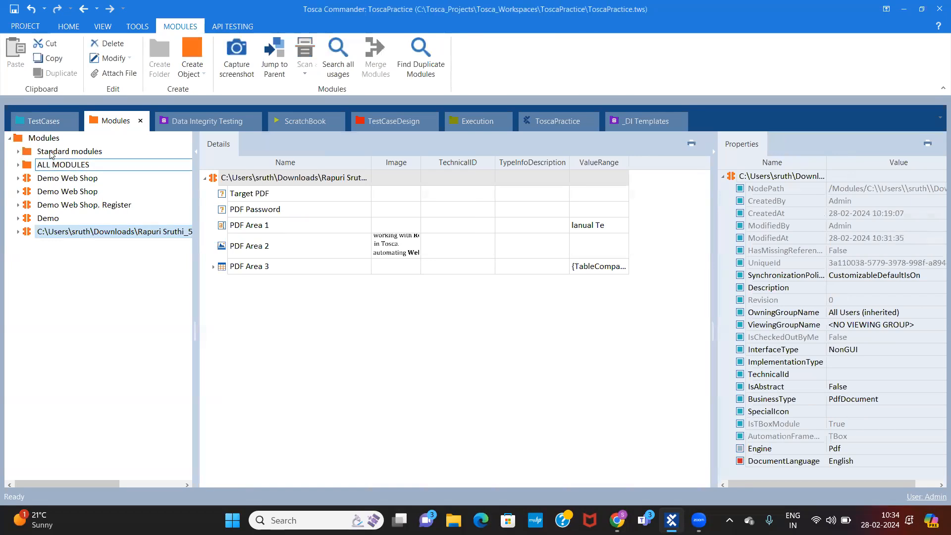
- Create a folder named Tables directly under the Modules root
left_click(52, 143)
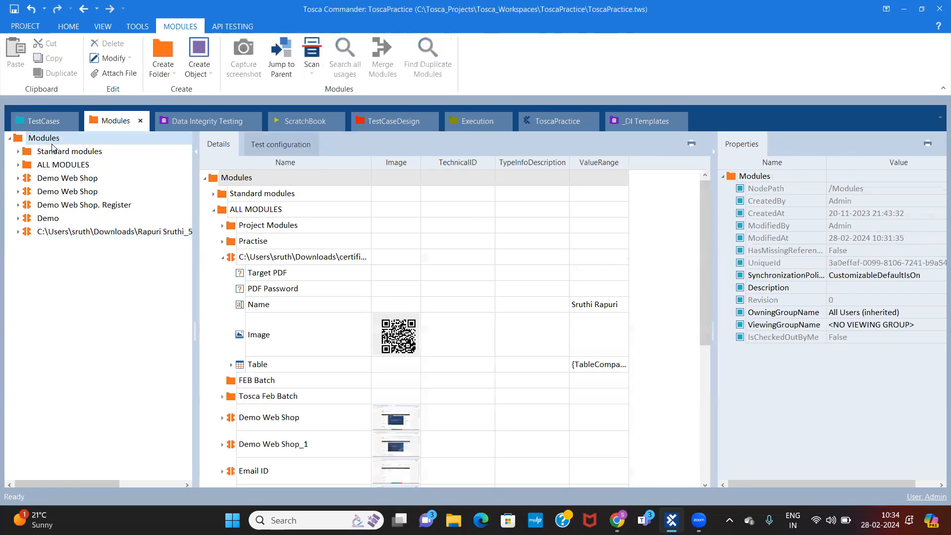
right_click(52, 146)
left_click(65, 132)
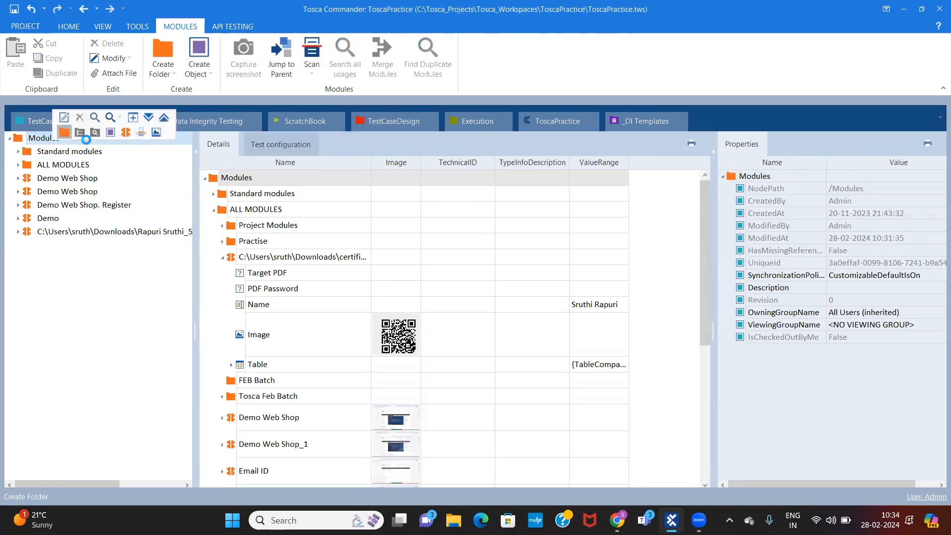
type("Tables")
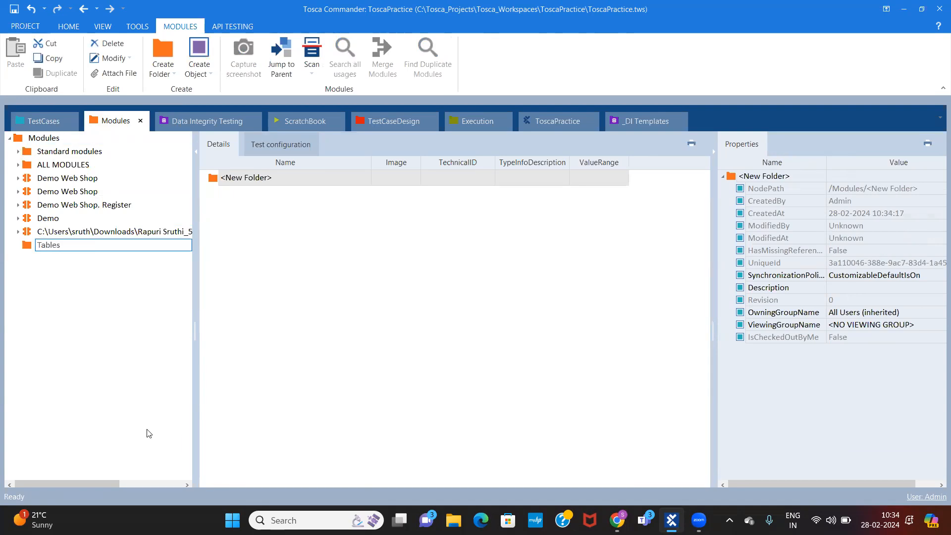
key("Return")
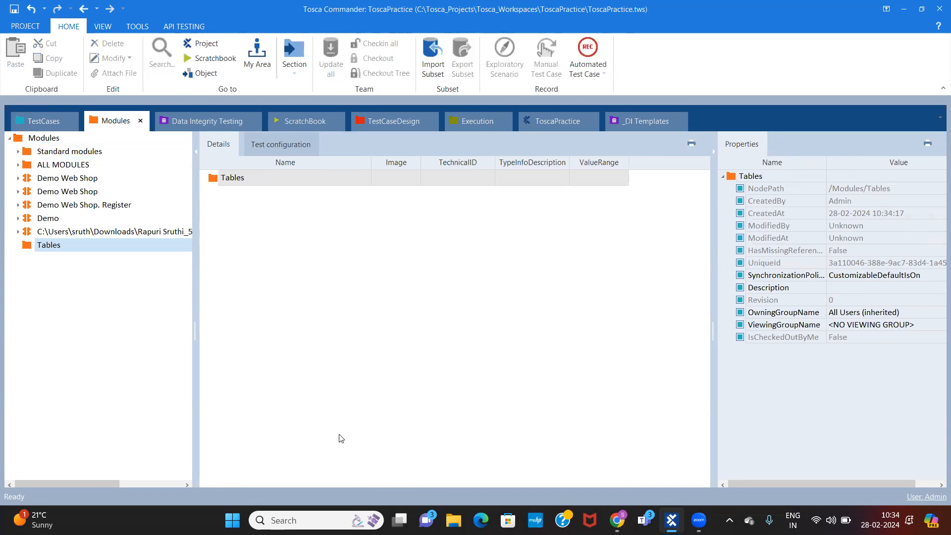
- Switch to Chrome, look over the Formal Shoes table on the Ace Online Shoe Portal page, and return to Tosca Commander
left_click(617, 521)
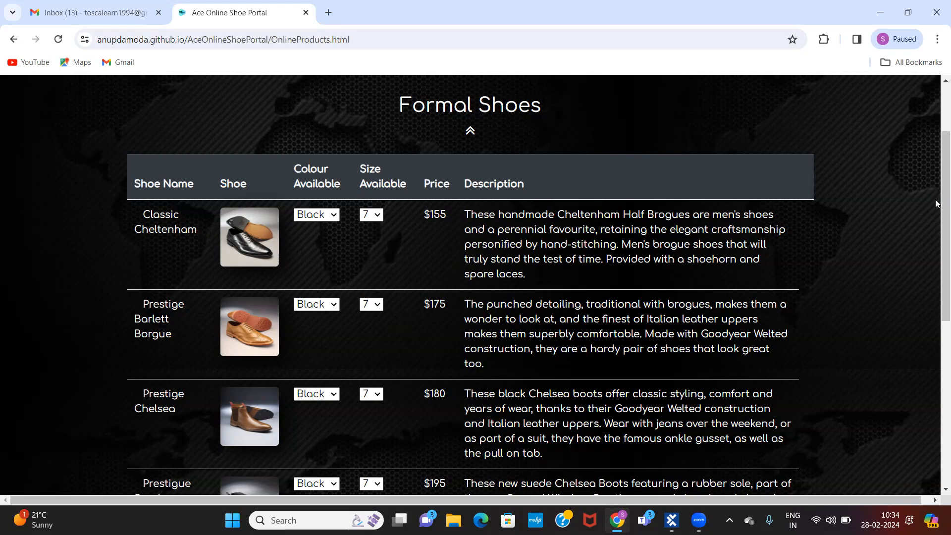
scroll(936, 208, "down", 3)
scroll(936, 241, "up", 2)
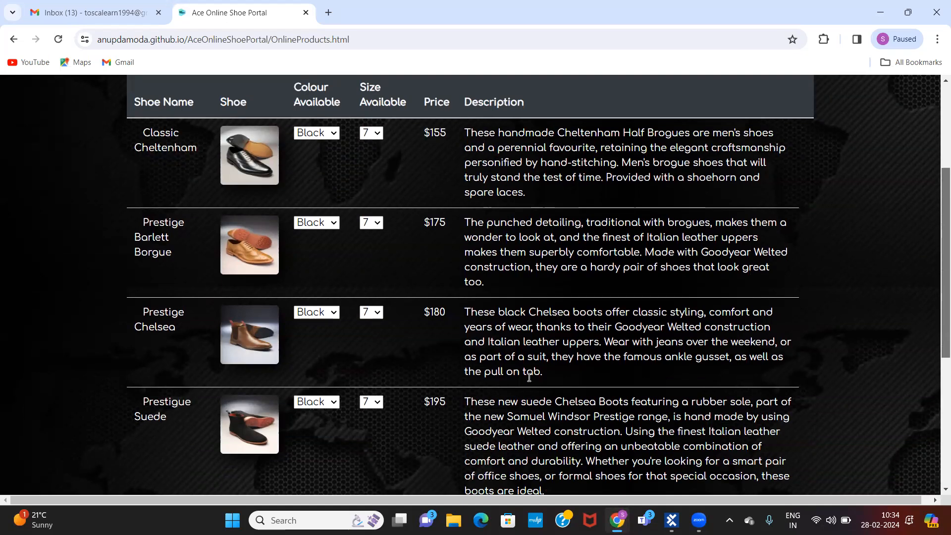
left_click(672, 519)
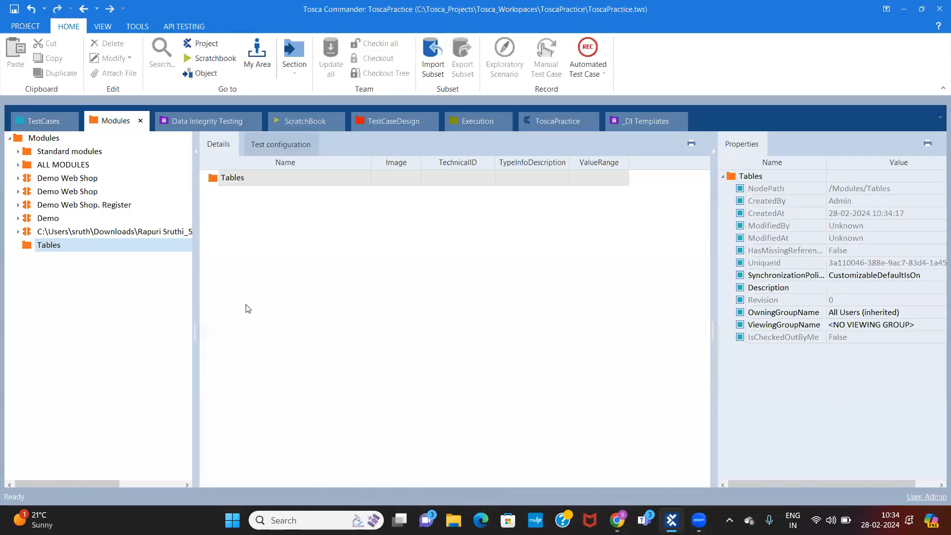
- Start an application scan for the Tables folder, using the Ace Online Shoe Portal browser window as the target
left_click(73, 246)
right_click(82, 246)
mouse_move(221, 314)
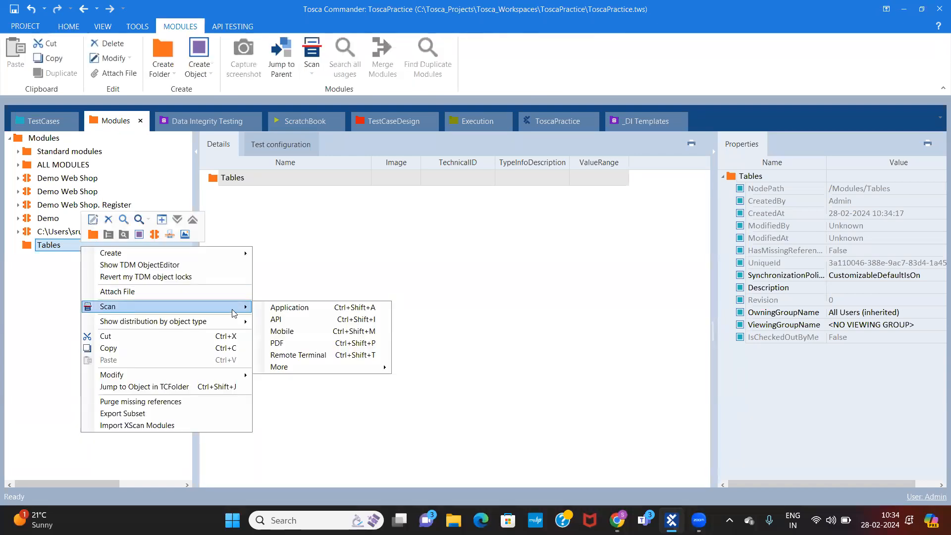
left_click(278, 307)
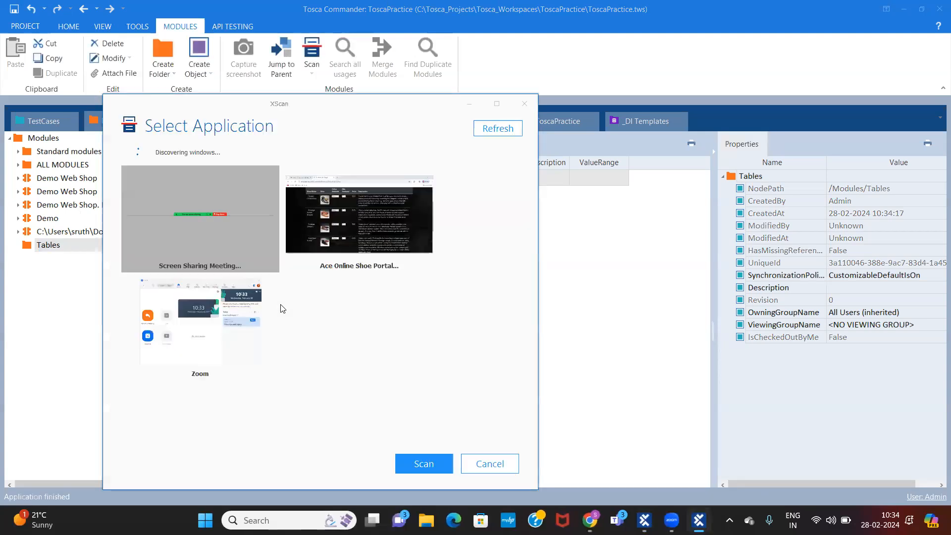
left_click(351, 218)
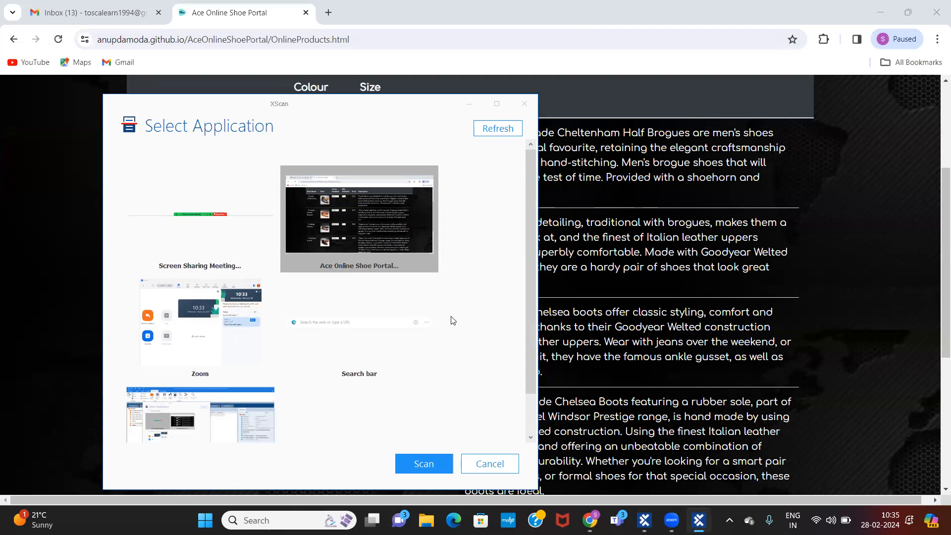
left_click(420, 457)
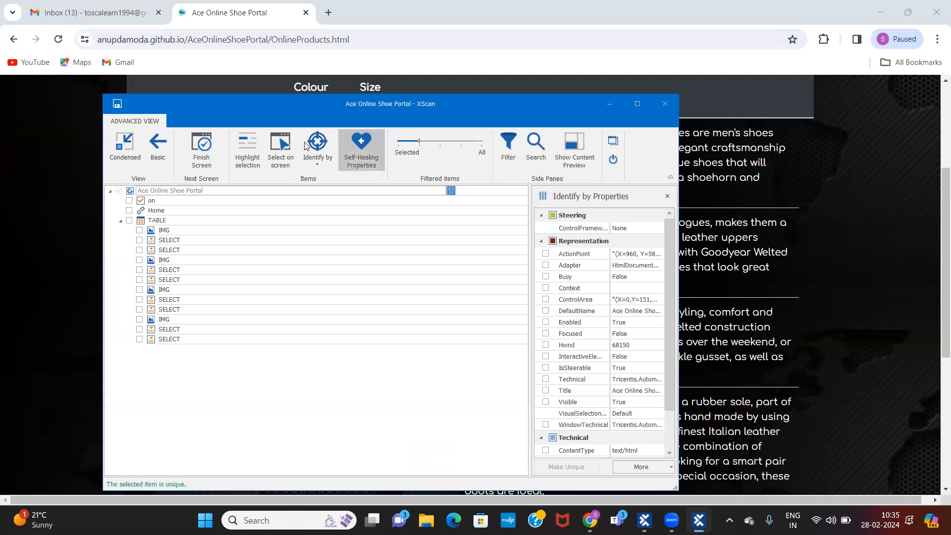
- Move the XScan window clear of the page and pick the whole Formal Shoes table on screen as the scanned control
left_click_drag(379, 107, 574, 104)
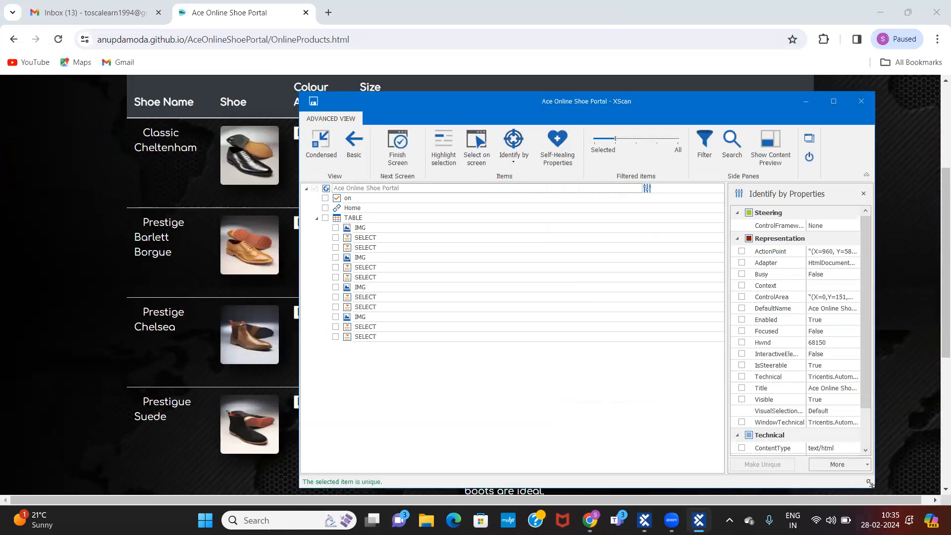
left_click_drag(871, 483, 796, 422)
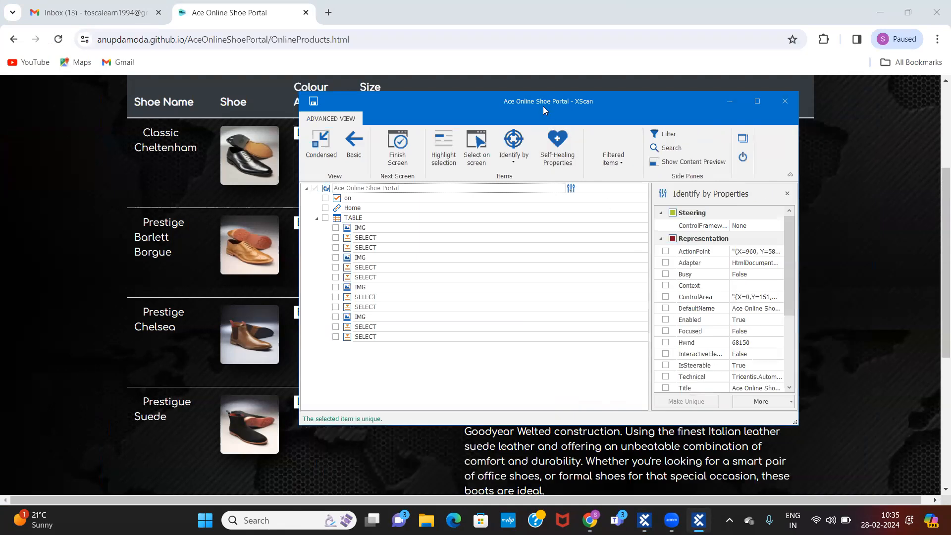
left_click_drag(543, 105, 793, 120)
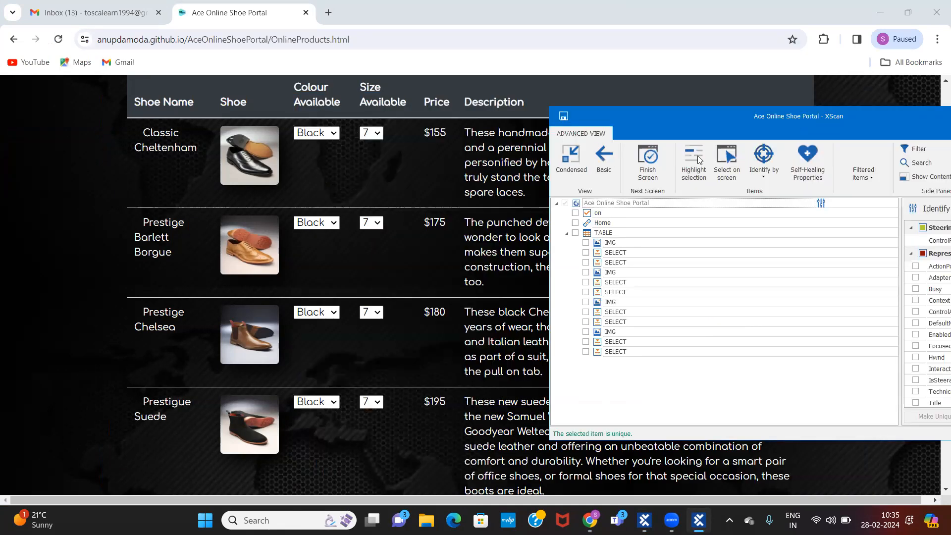
left_click(727, 174)
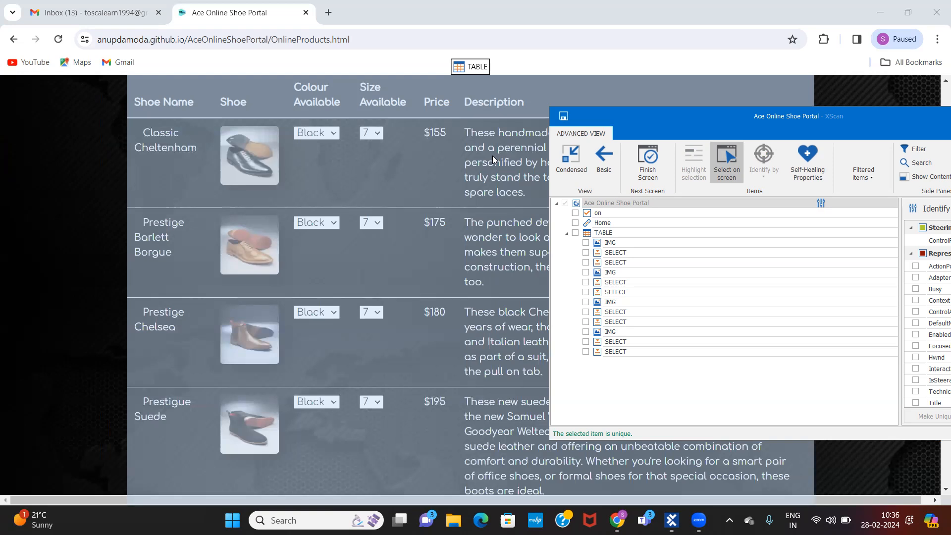
left_click(493, 156)
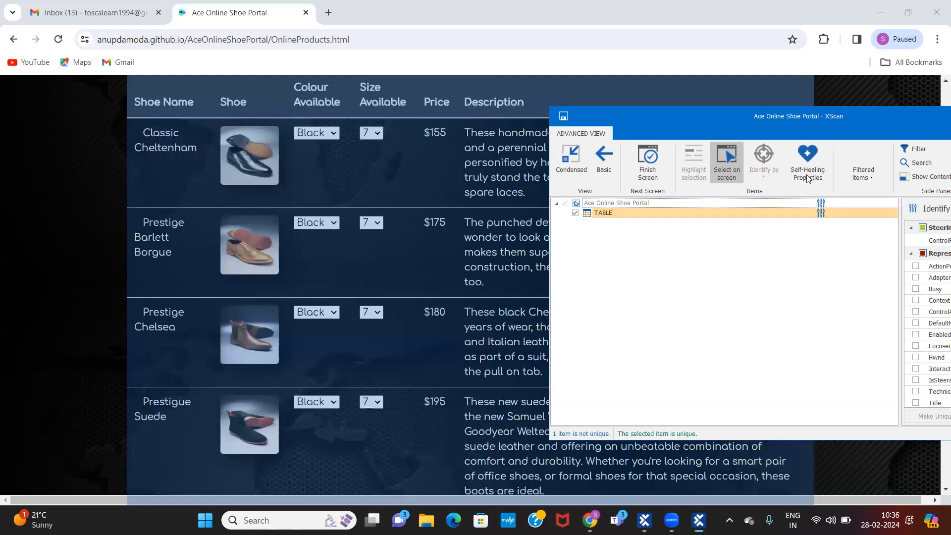
left_click(724, 174)
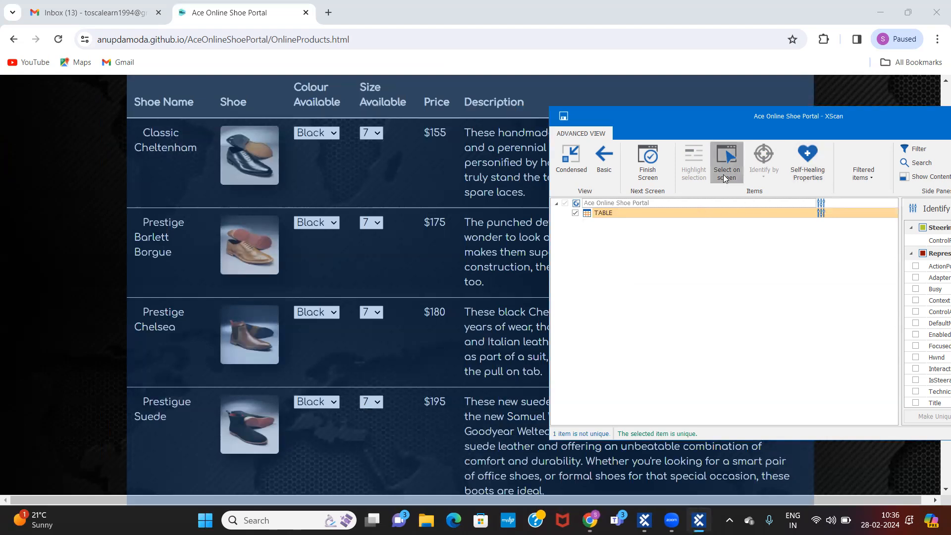
left_click_drag(748, 121, 362, 75)
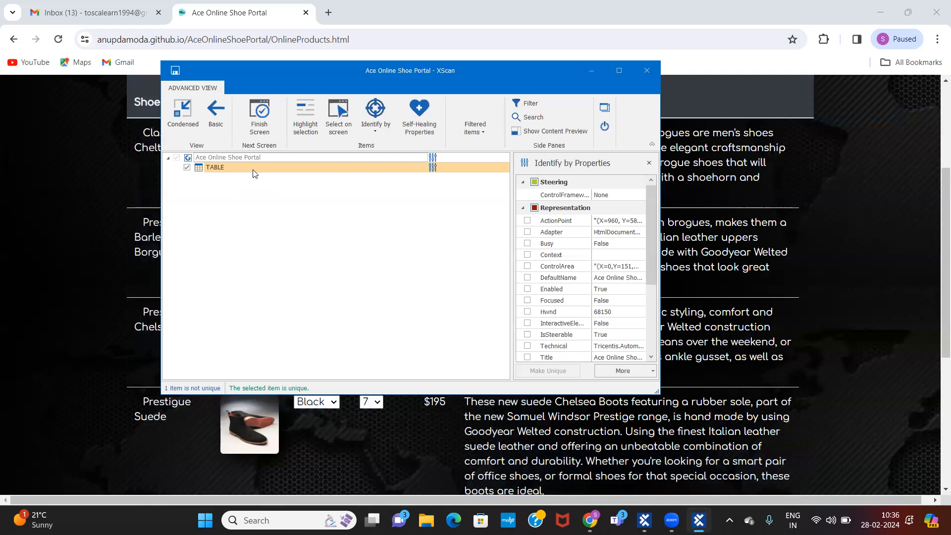
- Try identifying the scanned TABLE control by its ClassName in addition to Tag, and remove ClassName again
left_click(254, 170)
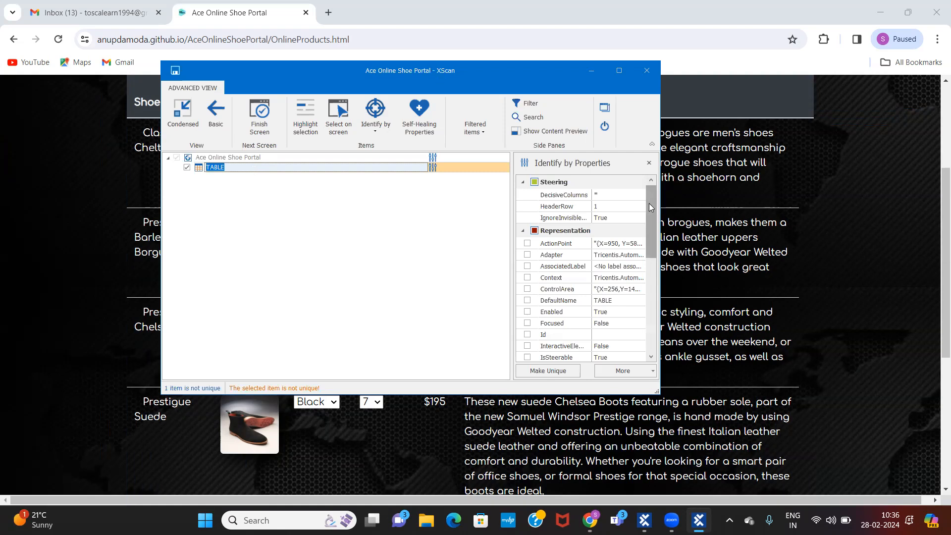
left_click_drag(649, 203, 664, 286)
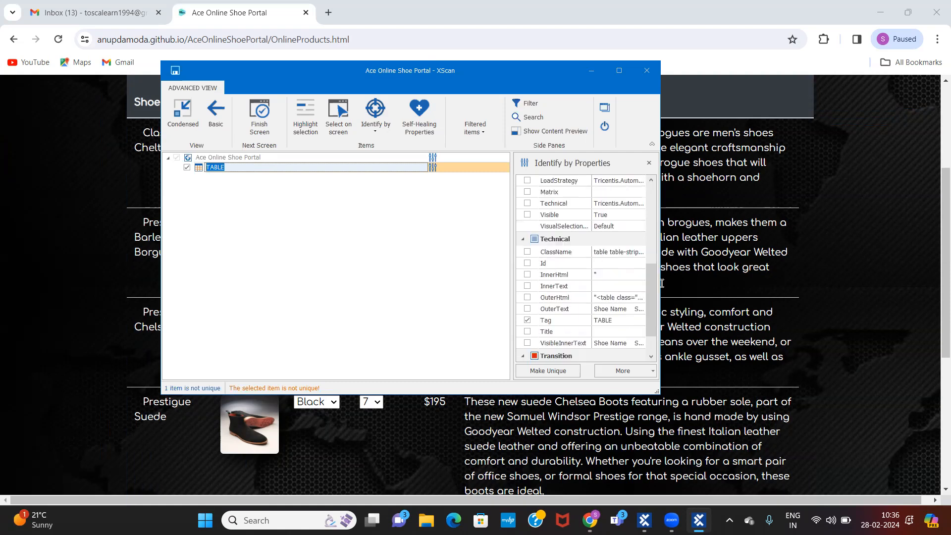
left_click(528, 252)
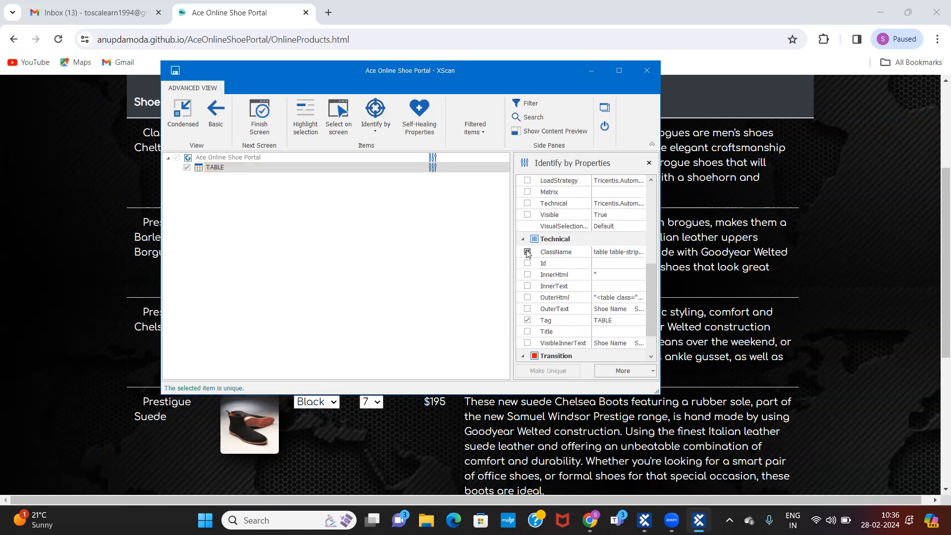
left_click(528, 252)
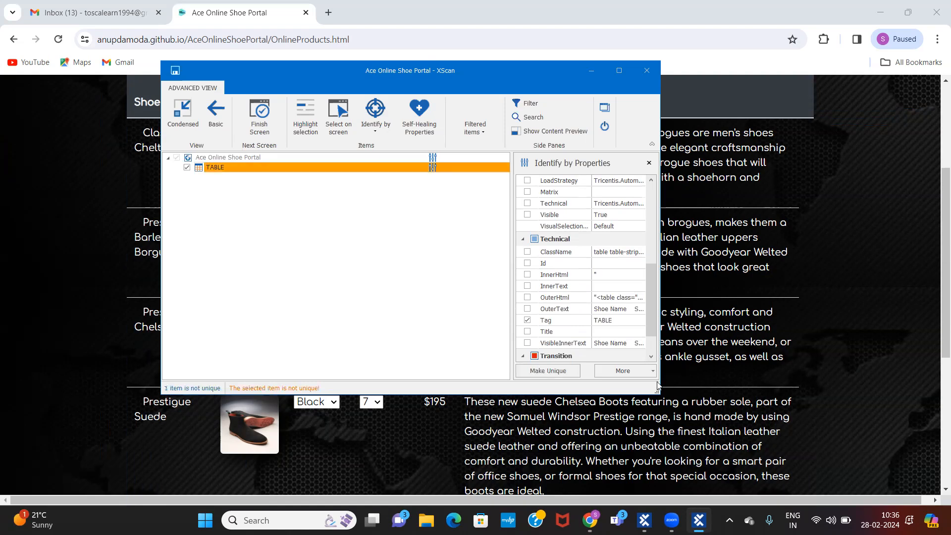
- Widen the XScan window and examine the full ClassName value of the TABLE control without changing it
left_click_drag(657, 389, 738, 390)
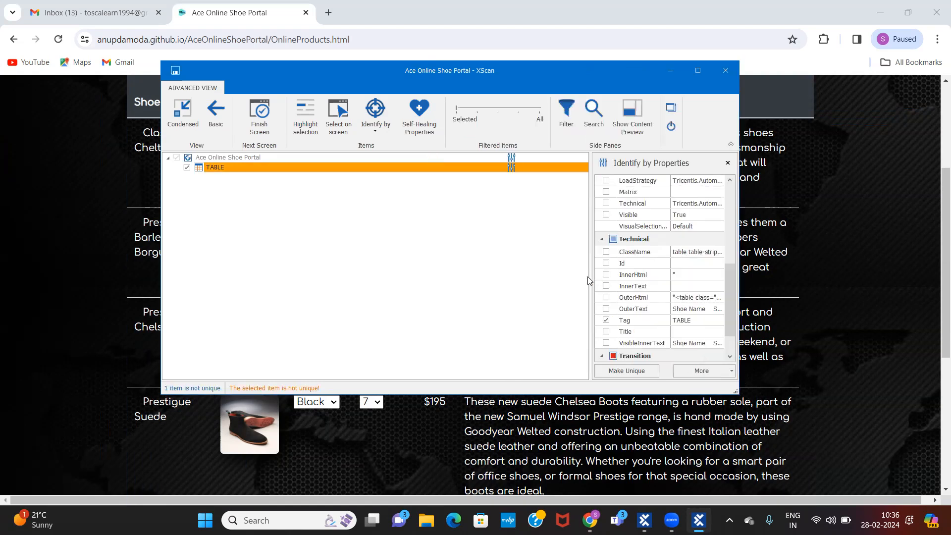
left_click(695, 254)
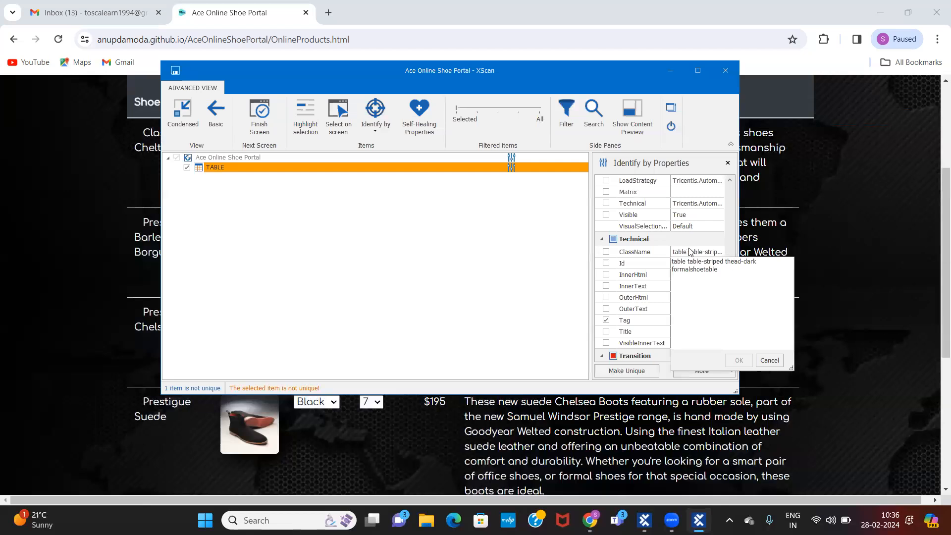
left_click(769, 360)
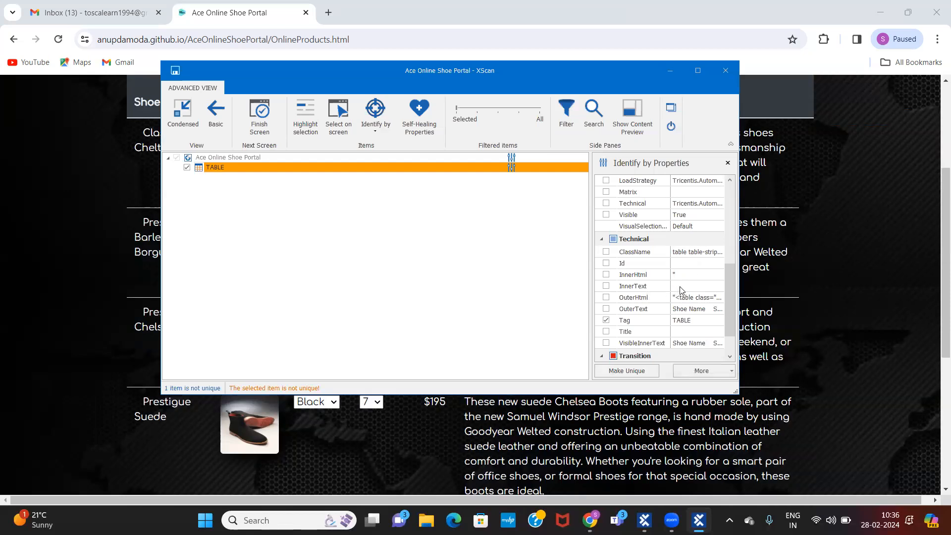
- Edit the TABLE control's InnerText property, putting a * wildcard before "Shoe Name" and another directly after "Description", and apply it
left_click(683, 288)
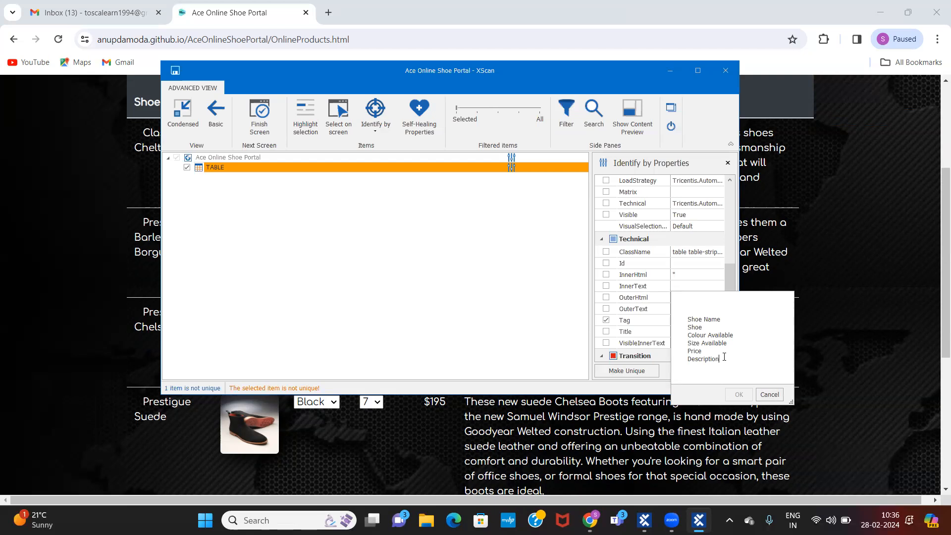
type("*")
key("BackSpace")
key("BackSpace")
key("BackSpace")
key("BackSpace")
type("*")
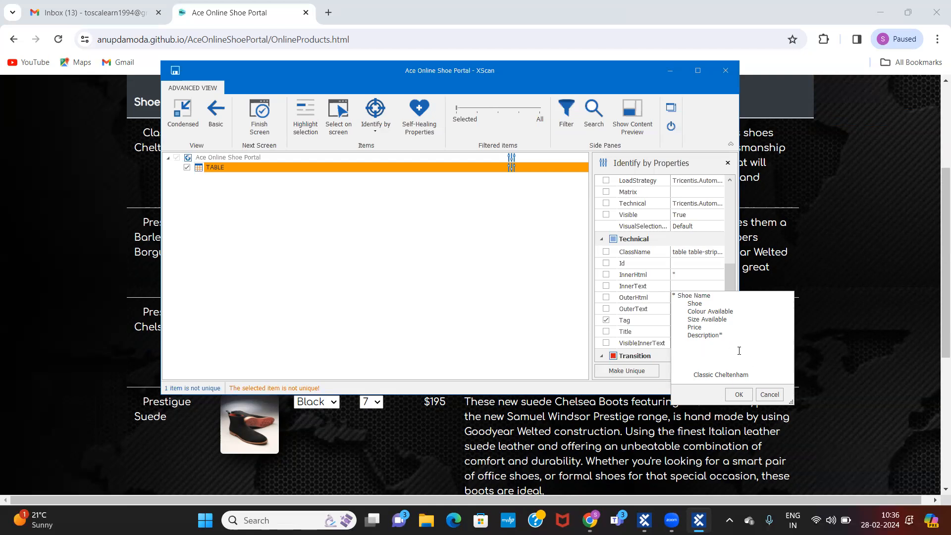
left_click(740, 395)
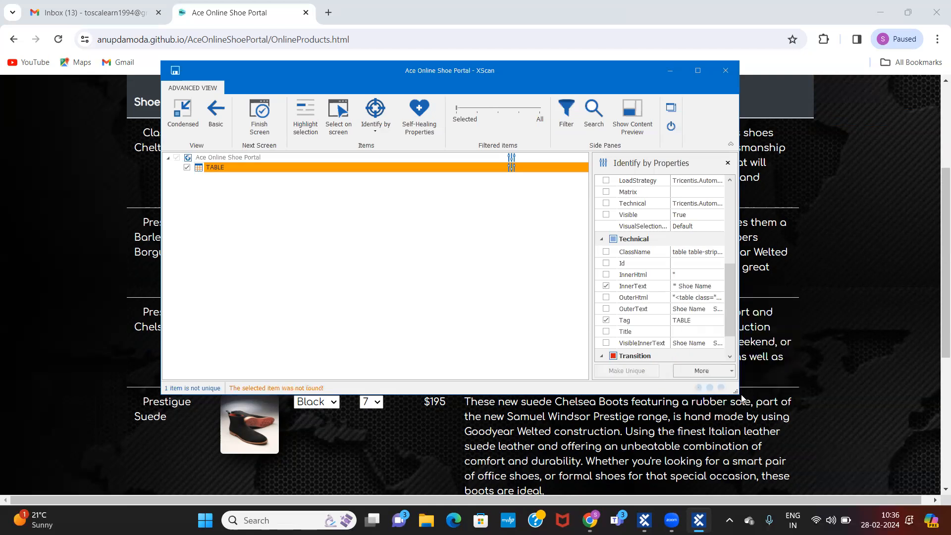
- Review the edited InnerText value, exclude InnerText from the TABLE control's identification, and use ClassName instead
left_click(691, 289)
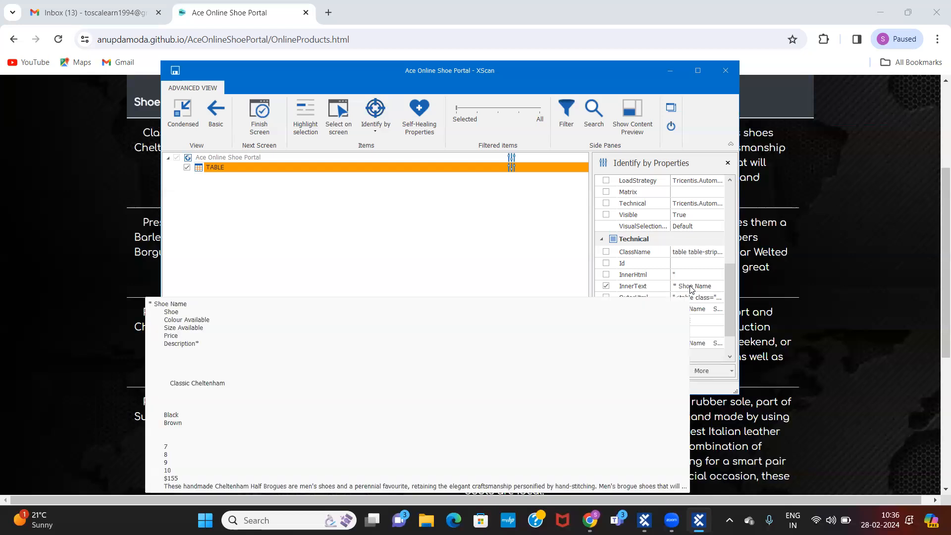
left_click(693, 287)
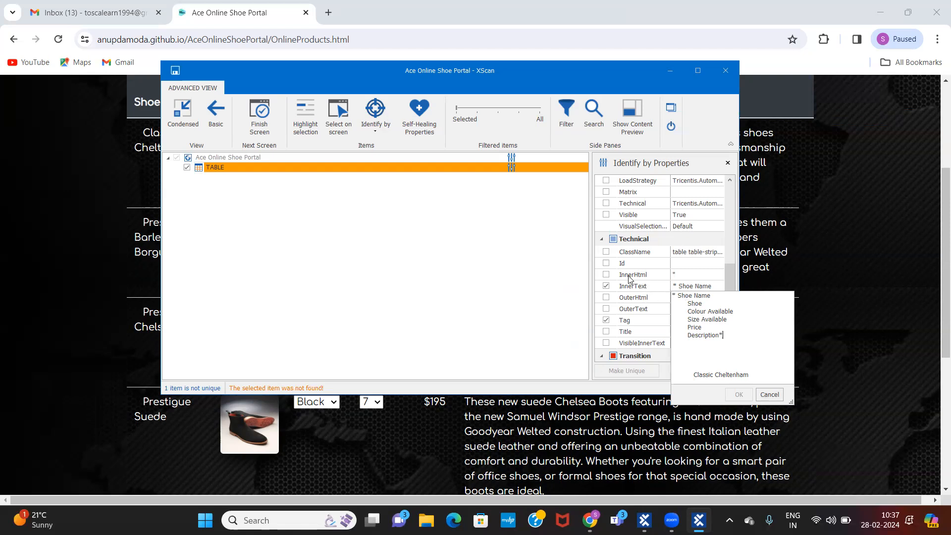
left_click(606, 286)
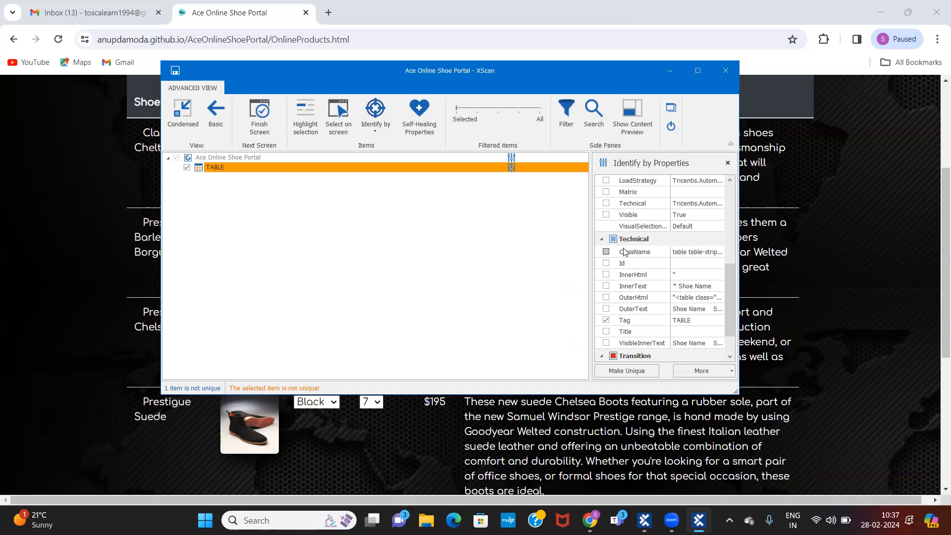
left_click(714, 254)
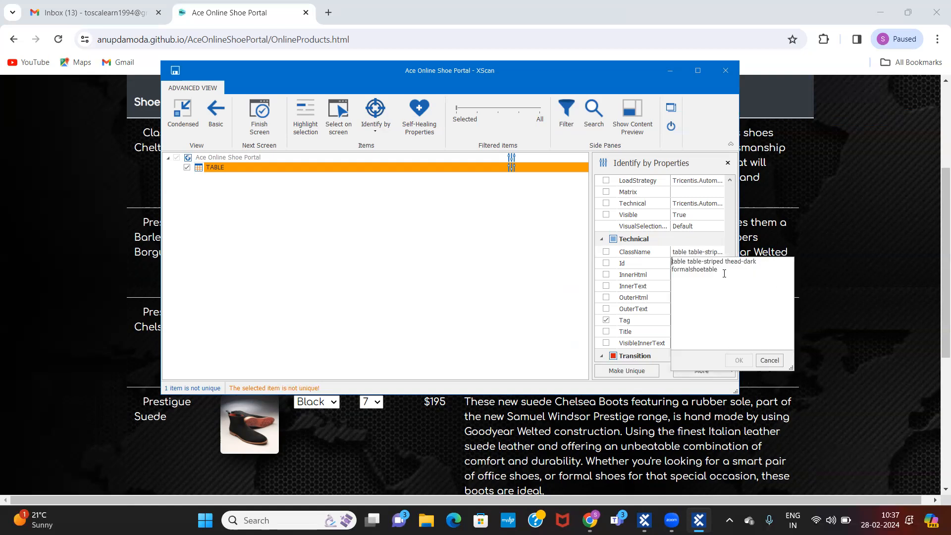
left_click(606, 252)
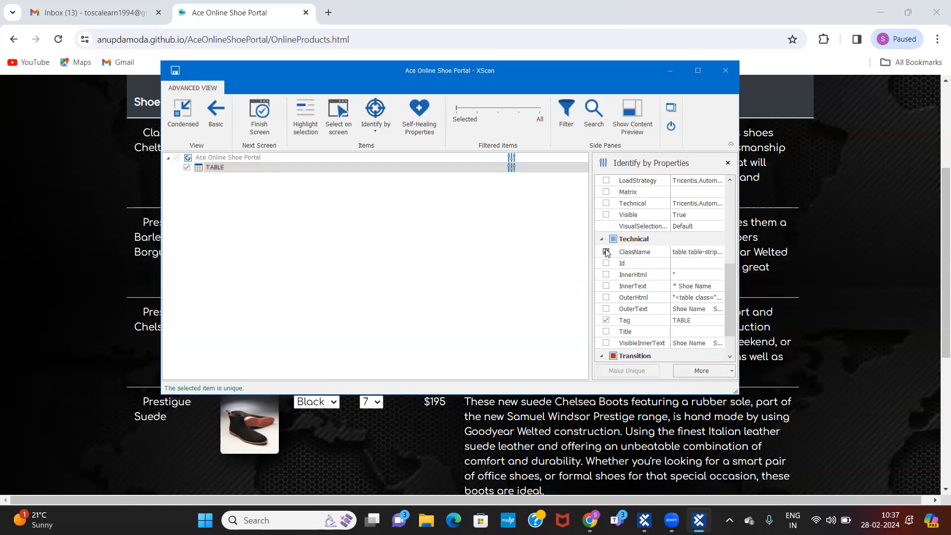
- Include InnerText in the TABLE control's identification again and exclude ClassName
left_click(684, 267)
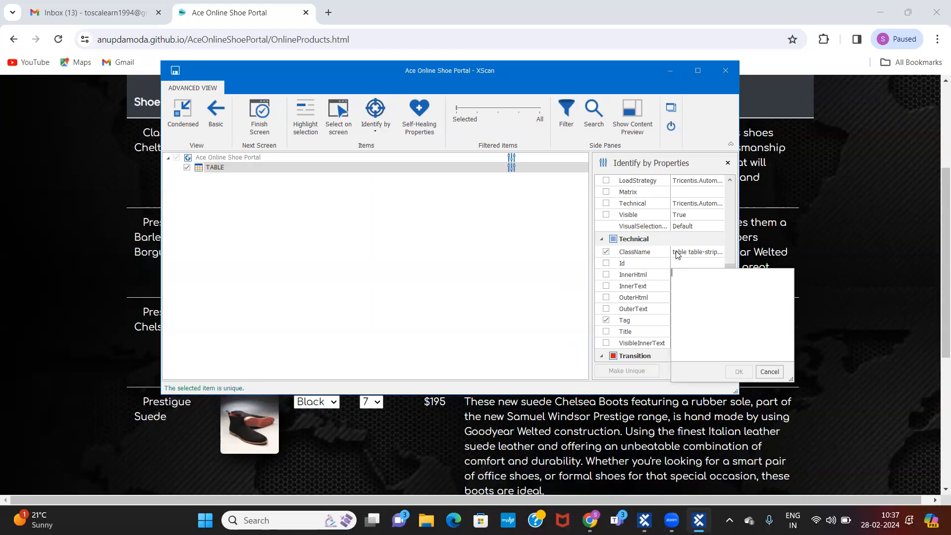
left_click(606, 286)
left_click(606, 252)
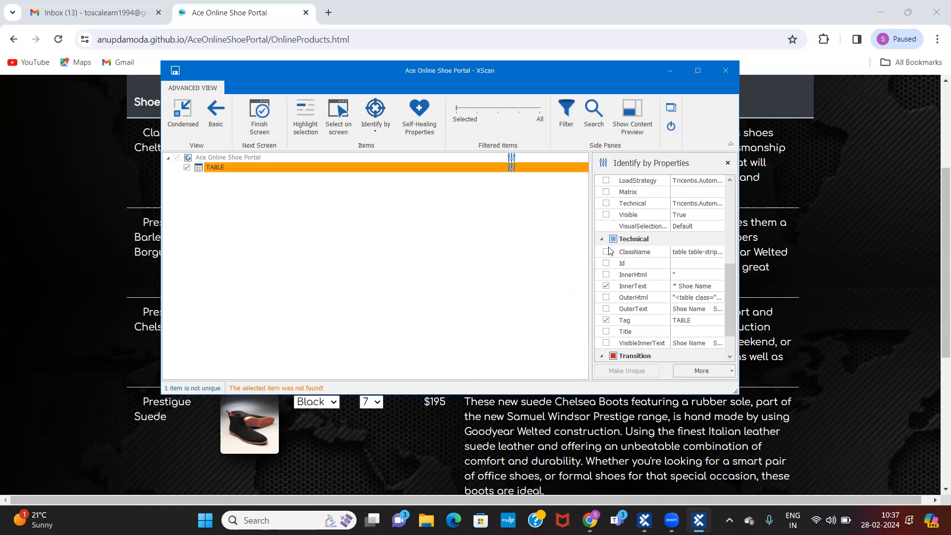
- Review the TABLE control's edited InnerText value without changing it, keeping InnerText included in the identification
left_click(696, 287)
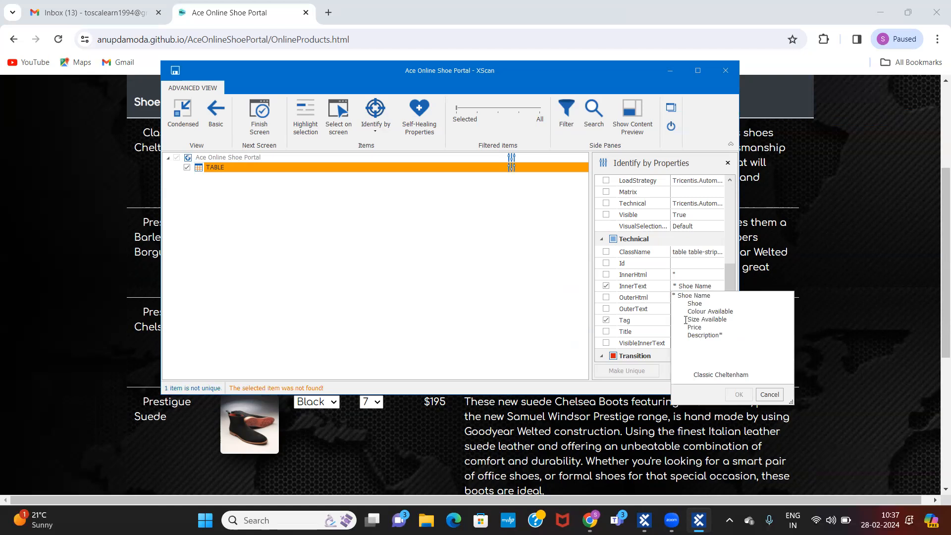
left_click(687, 303)
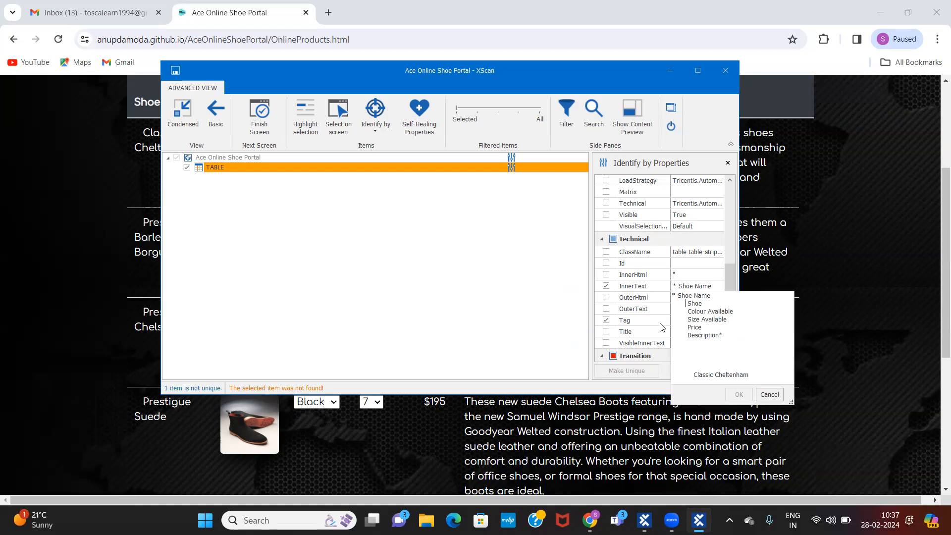
left_click(769, 394)
left_click(606, 286)
left_click(606, 287)
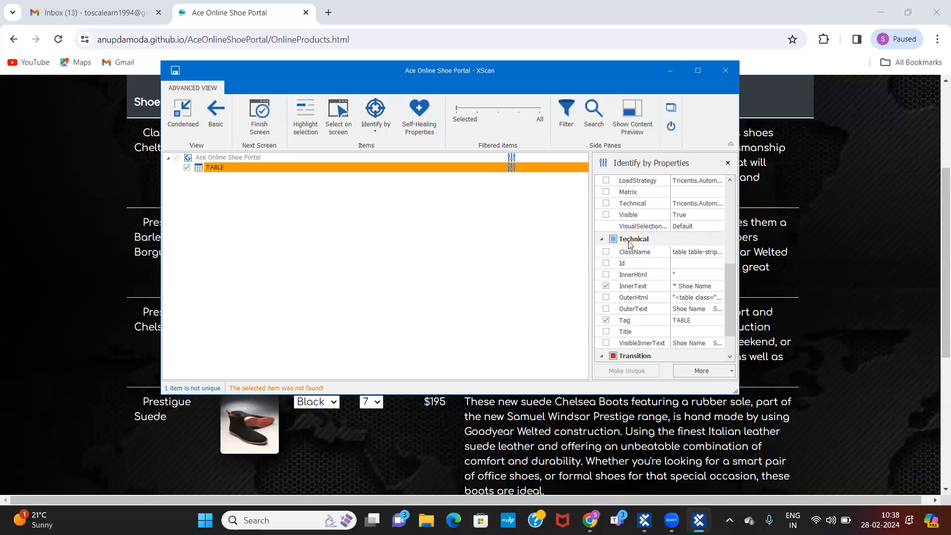
left_click(687, 288)
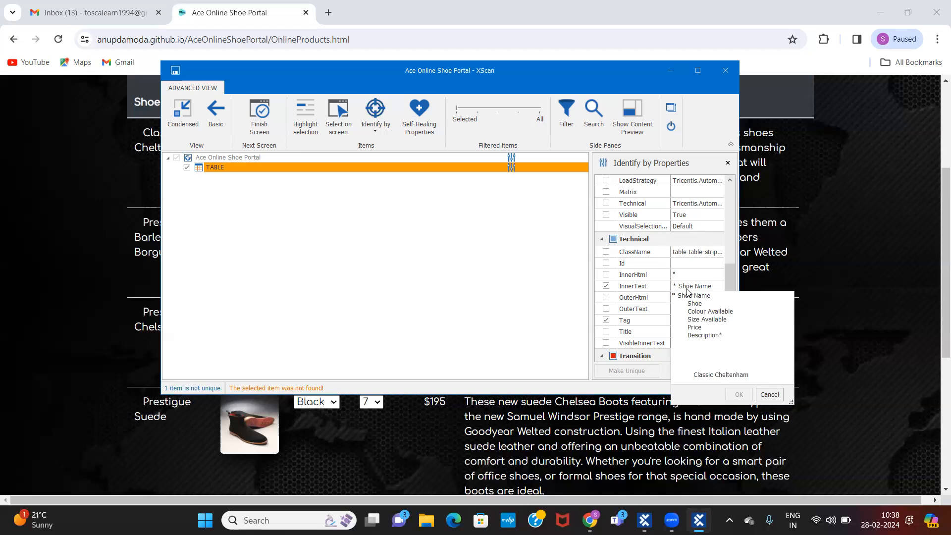
- Exclude InnerText from the TABLE control's identification and include ClassName, moving the XScan window aside to uncover the web table
left_click(606, 286)
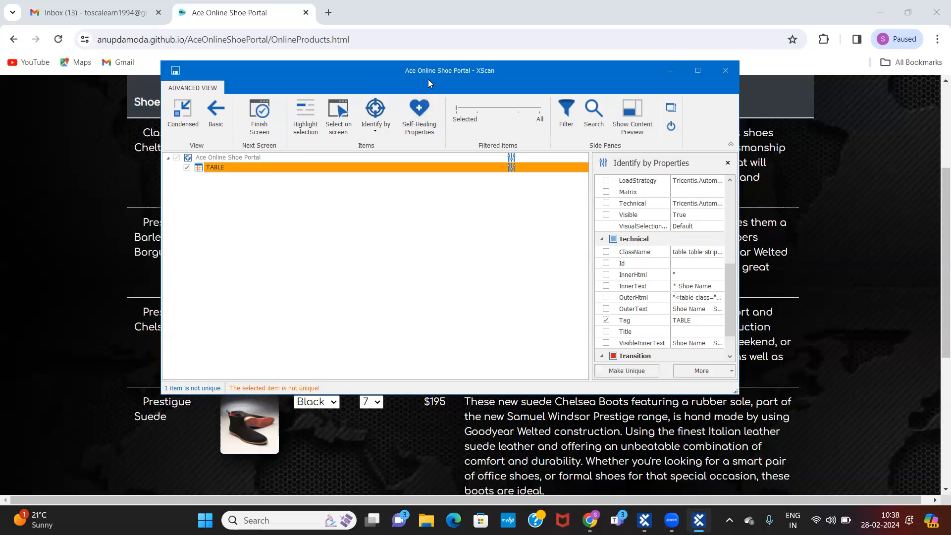
left_click_drag(428, 80, 606, 94)
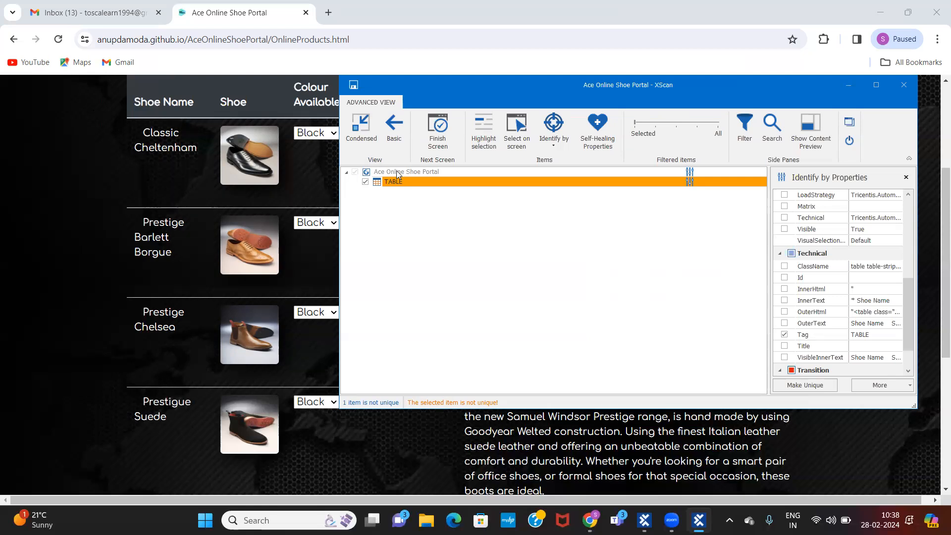
left_click(414, 181)
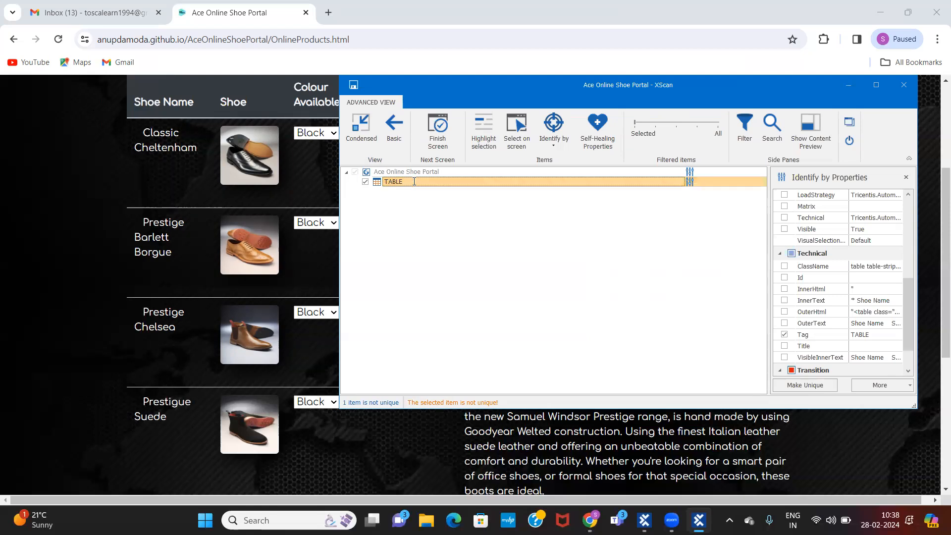
left_click(786, 267)
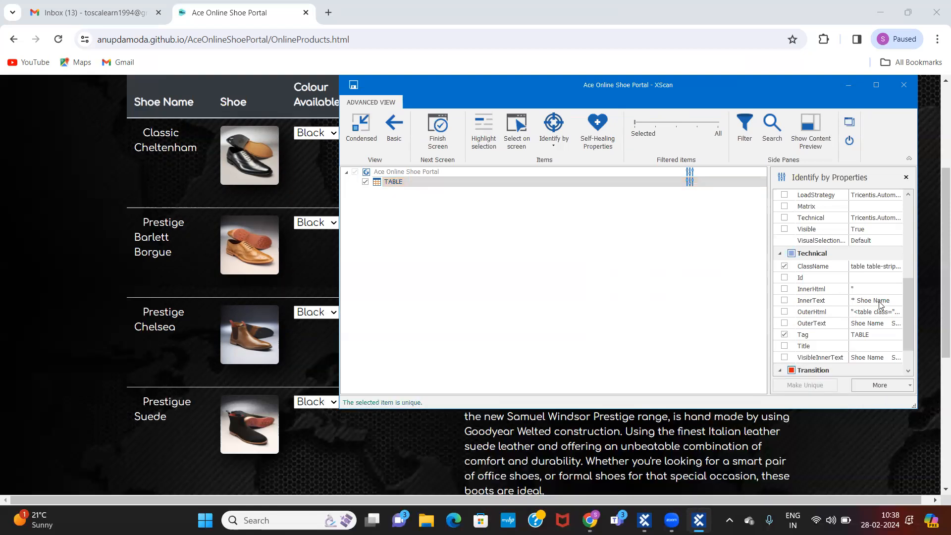
- Examine the column headings in the TABLE control's InnerText value without changing it
left_click(879, 301)
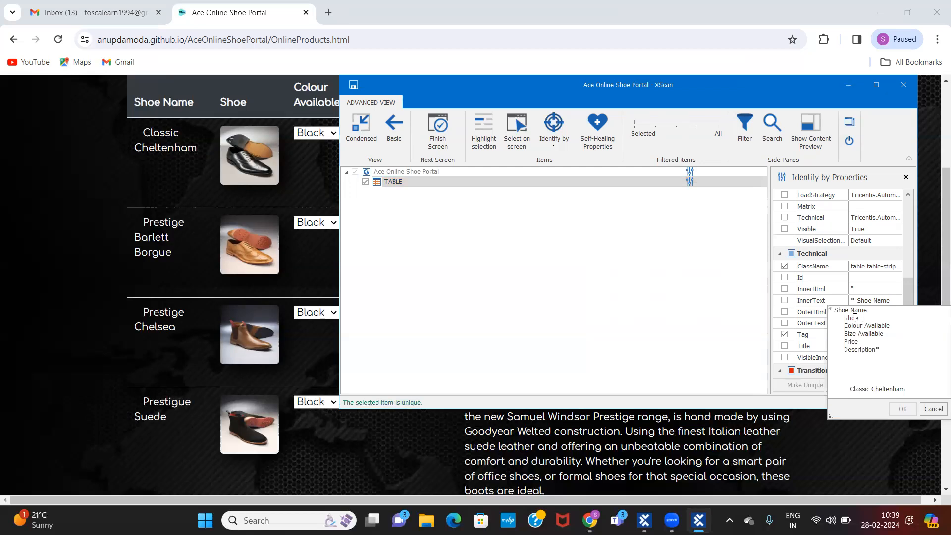
left_click_drag(839, 311, 866, 356)
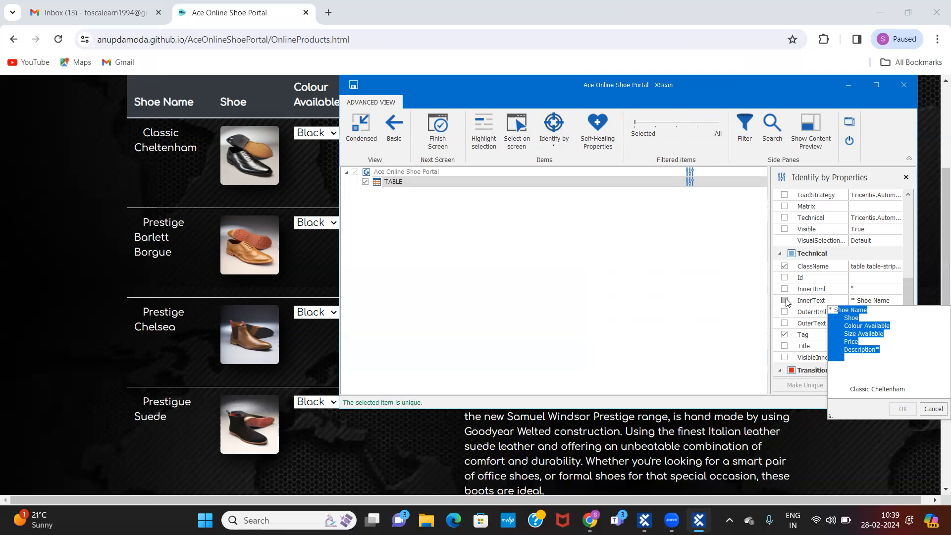
left_click(871, 302)
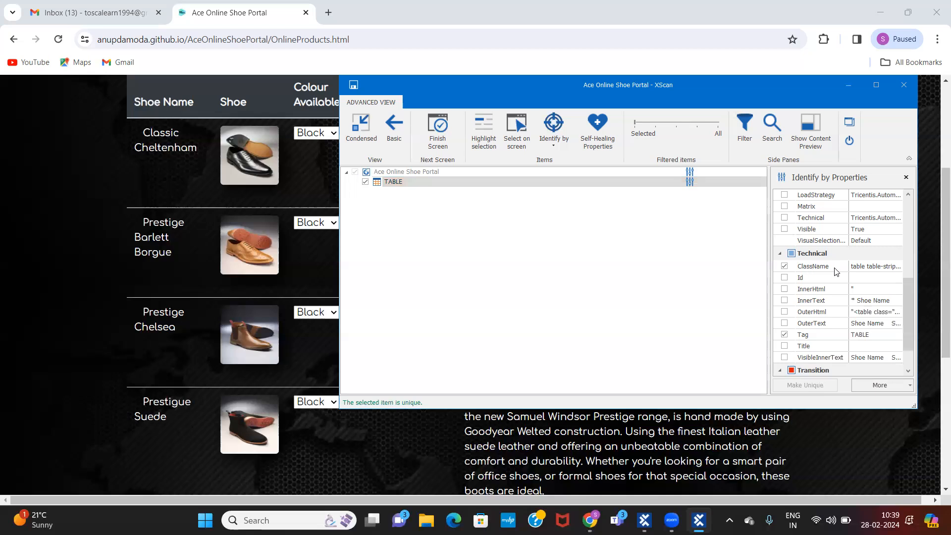
- Change the Title property of the Ace Online Shoe Portal page node to *Ace Online* and apply it
left_click(369, 117)
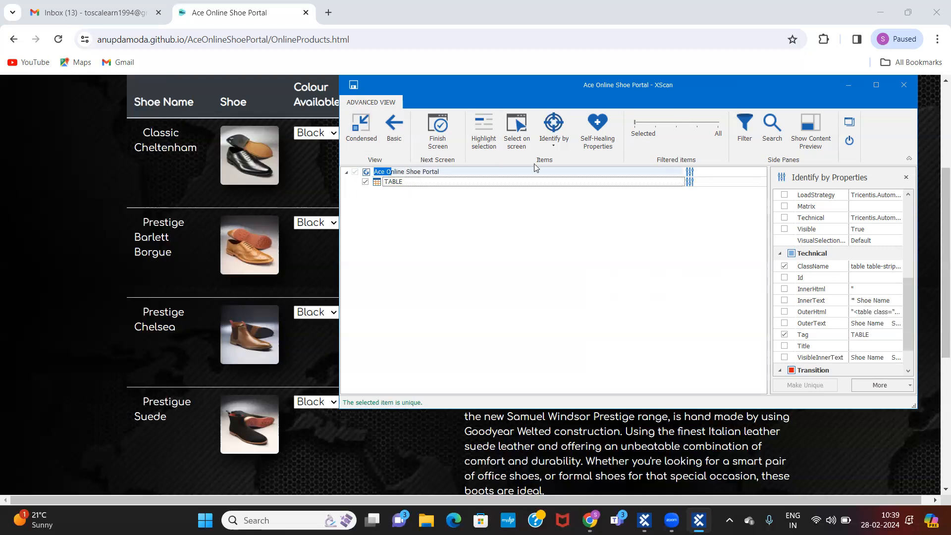
left_click(876, 358)
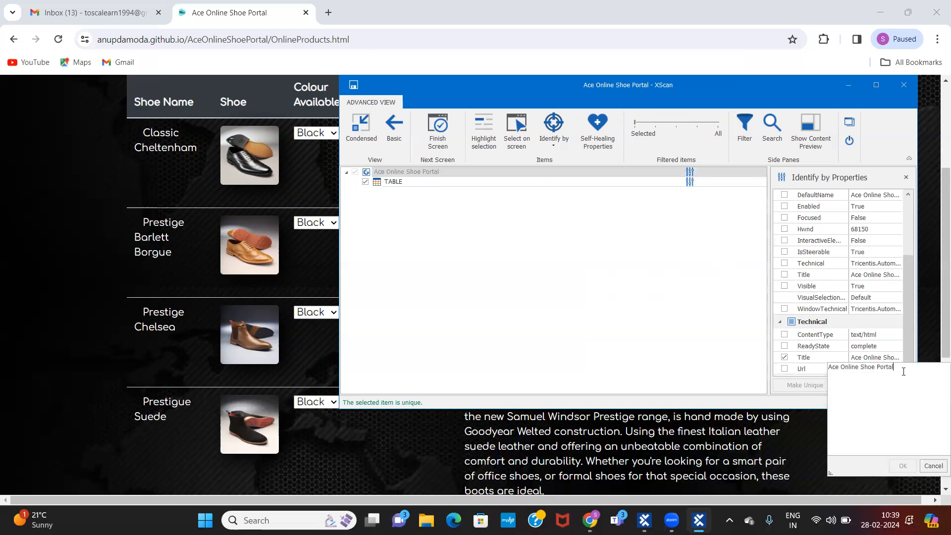
key("BackSpace")
key("BackSpace")
key("BackSpace")
key("BackSpace")
key("BackSpace")
key("BackSpace")
key("BackSpace")
key("BackSpace")
key("BackSpace")
key("BackSpace")
key("BackSpace")
type("*")
left_click(829, 367)
type("*")
left_click(903, 466)
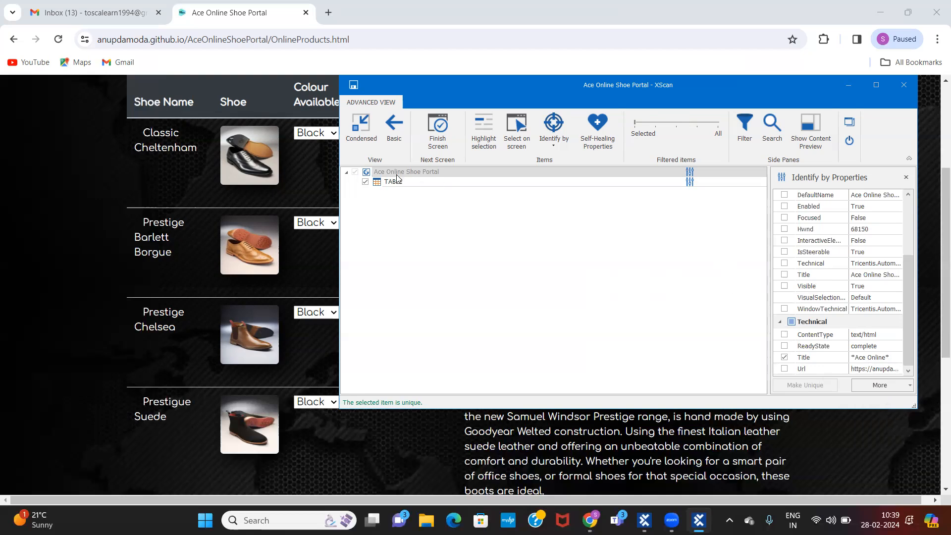
- Save the scanned Ace Online Shoe Portal module with its TABLE control from XScan
left_click(415, 182)
left_click(416, 171)
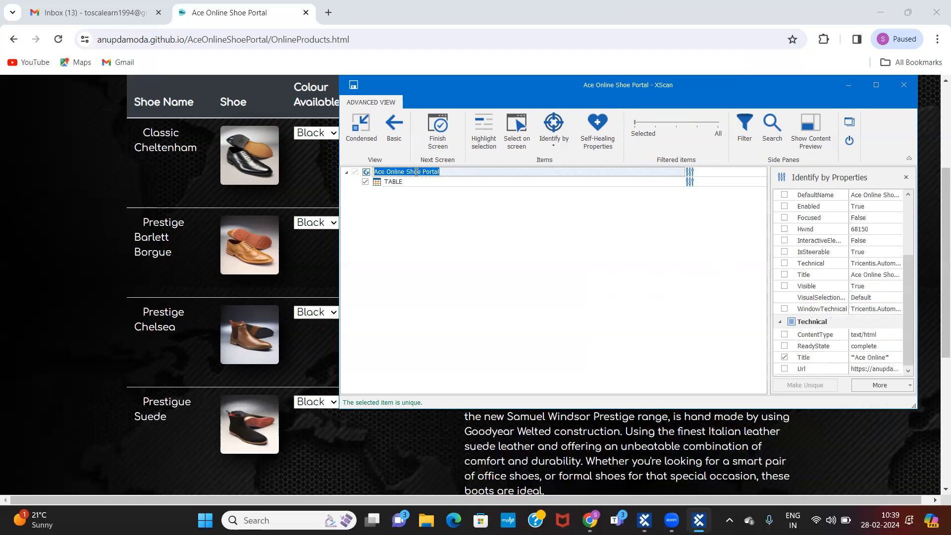
left_click(355, 87)
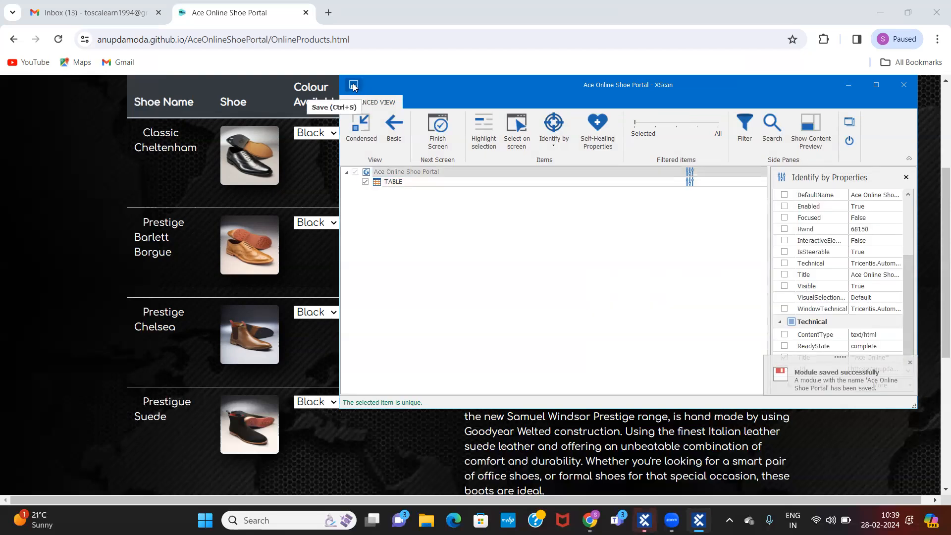
- Review the TABLE control's technical identification properties and its InnerText value without changing them
double_click(418, 181)
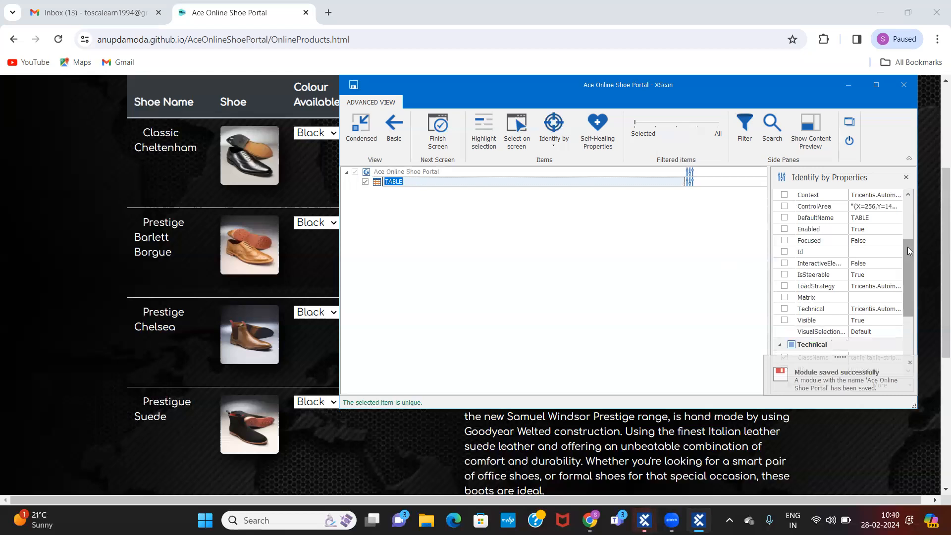
left_click_drag(909, 250, 912, 270)
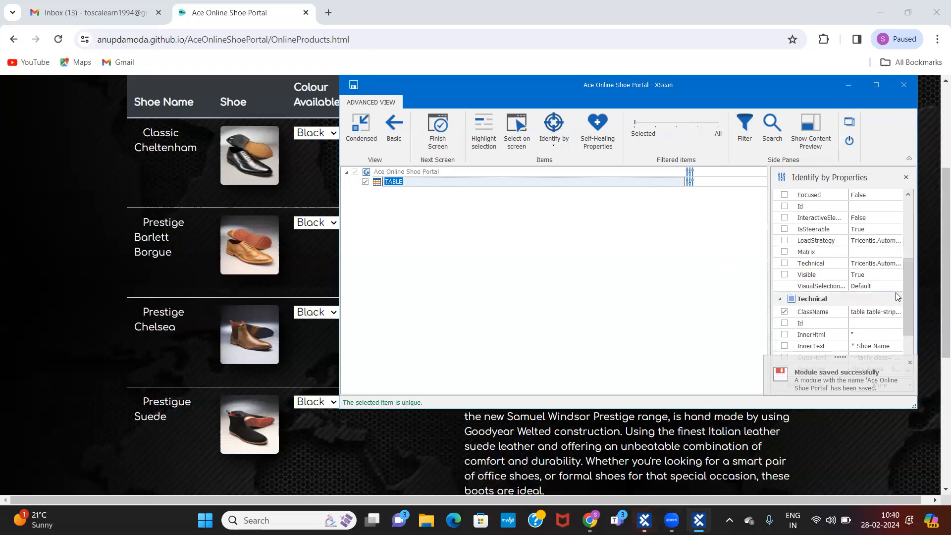
left_click_drag(914, 280, 915, 304)
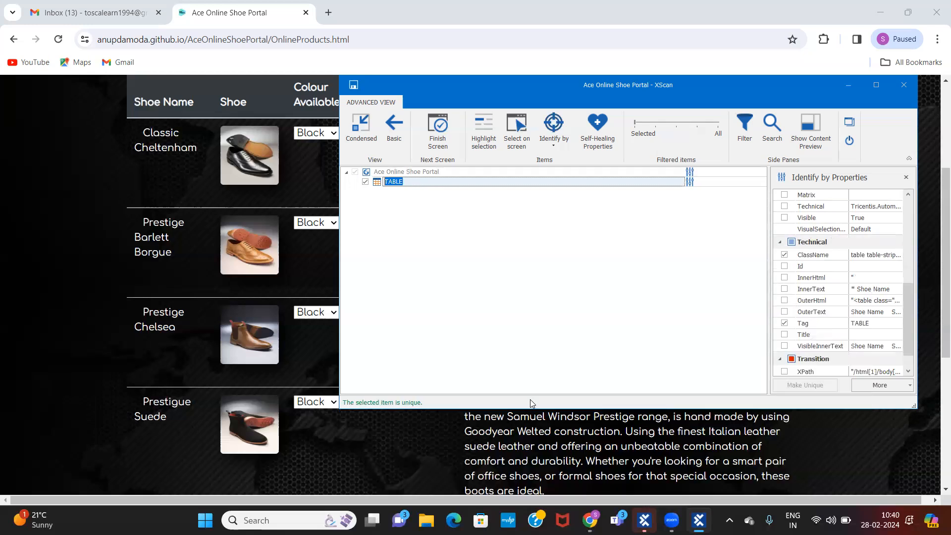
left_click(868, 290)
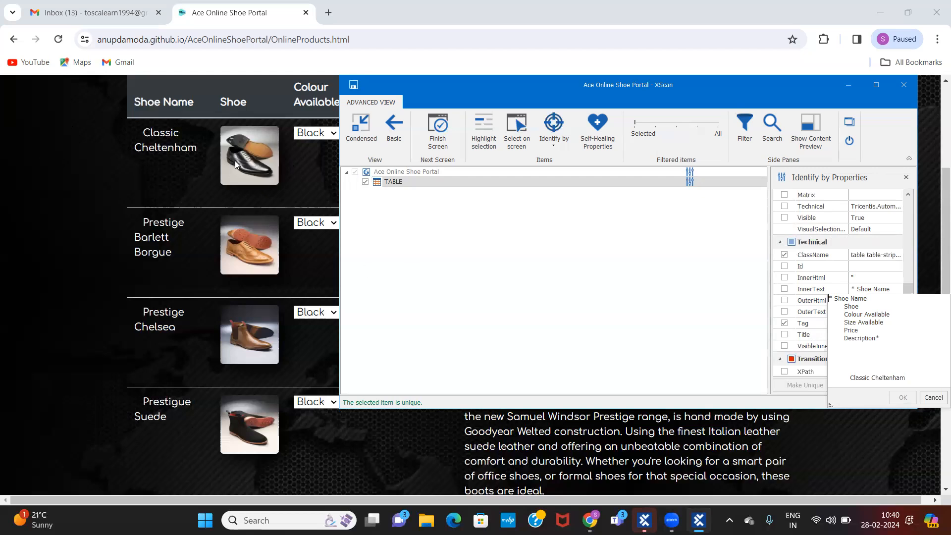
left_click(436, 182)
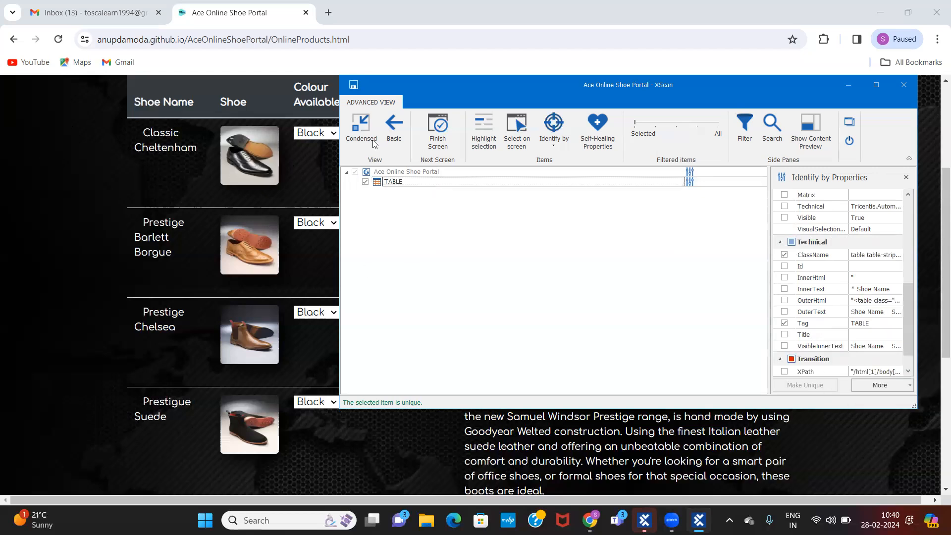
- Save the scanned module once more and close XScan to return to Tosca Commander
left_click(352, 85)
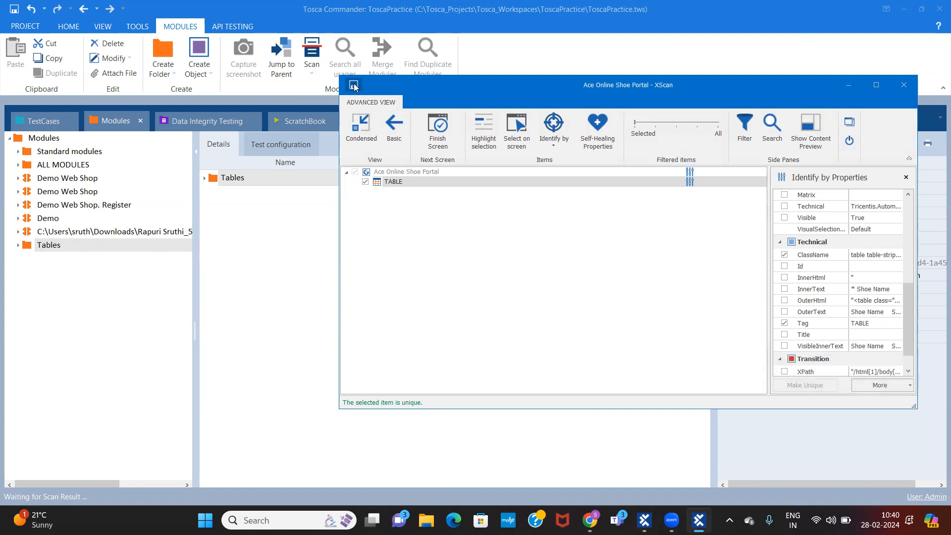
left_click(353, 86)
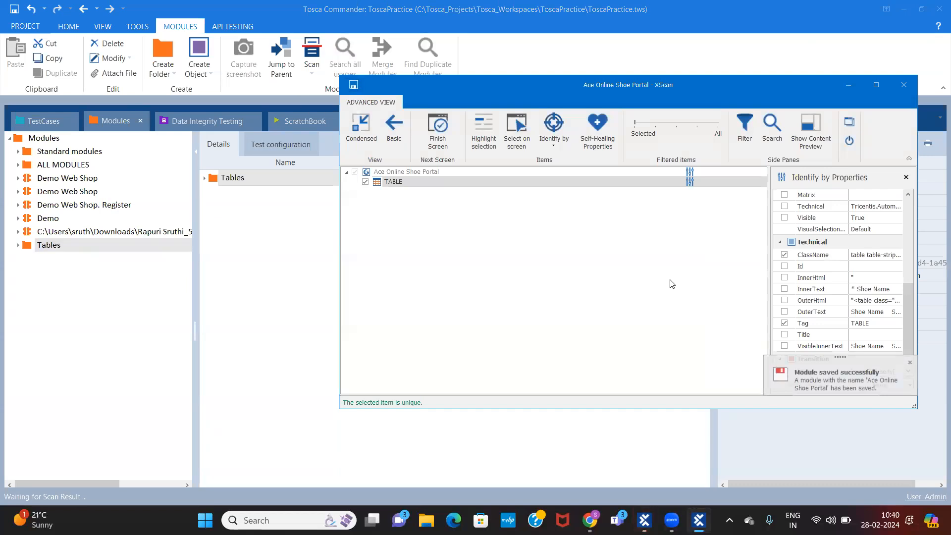
left_click(904, 85)
- Expand the Tables folder, open the Ace Online Shoe Portal module and inspect the properties of its TABLE attribute
left_click(18, 245)
left_click(62, 258)
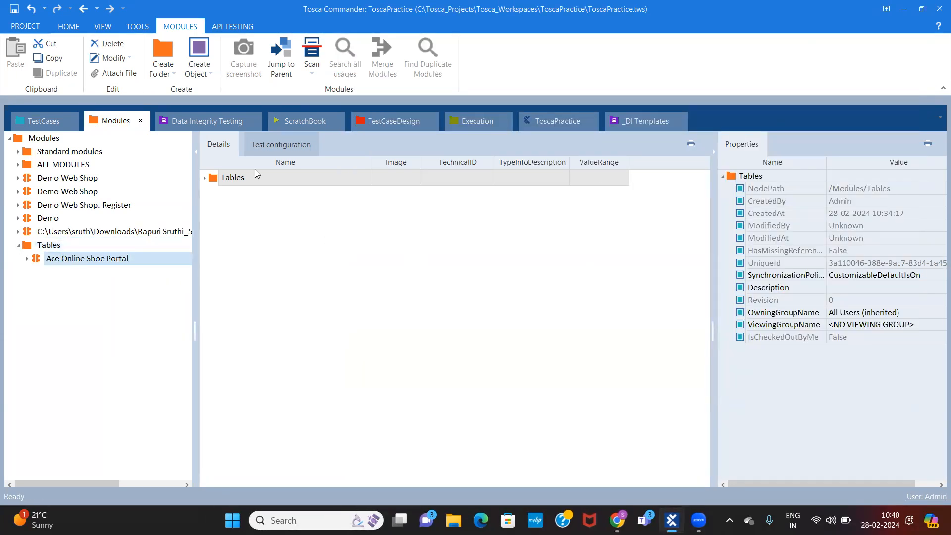
left_click(268, 205)
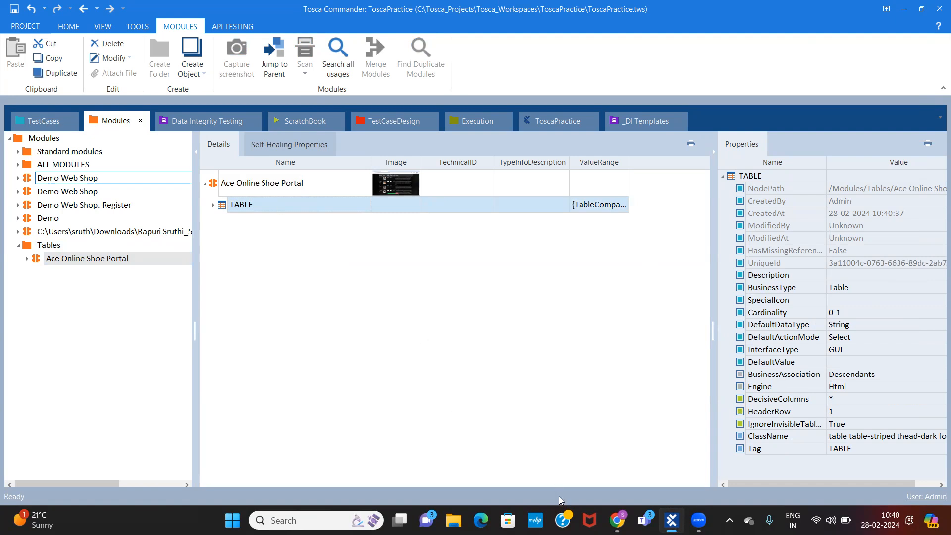
- Look over the shoe table in Chrome, return to Tosca Commander, and examine TABLE's <Row>, <Col> and <Cell> attributes
left_click(623, 518)
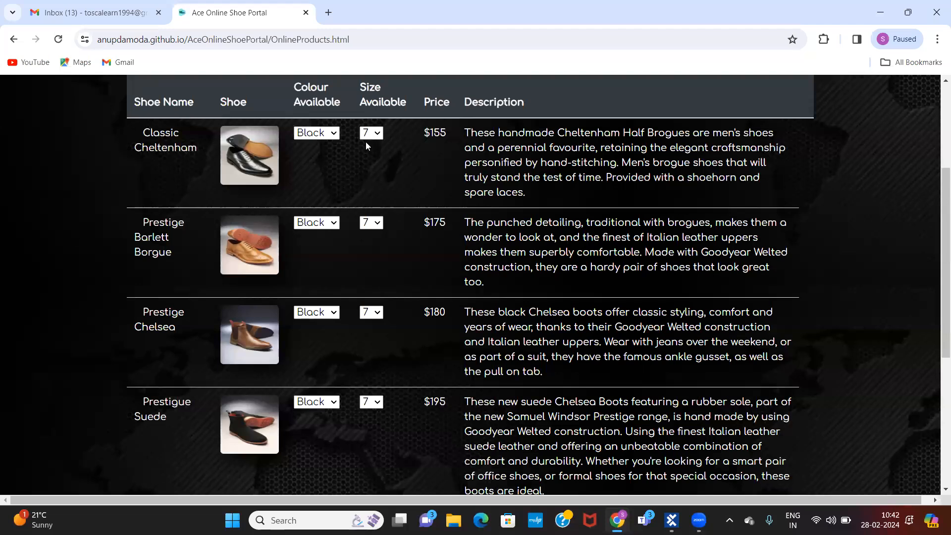
left_click(672, 519)
left_click(215, 206)
left_click(266, 220)
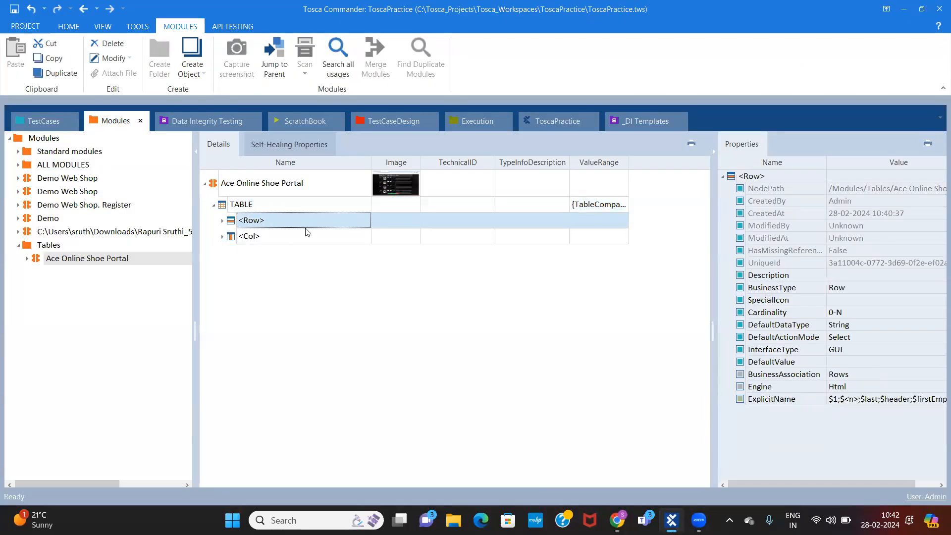
left_click(279, 236)
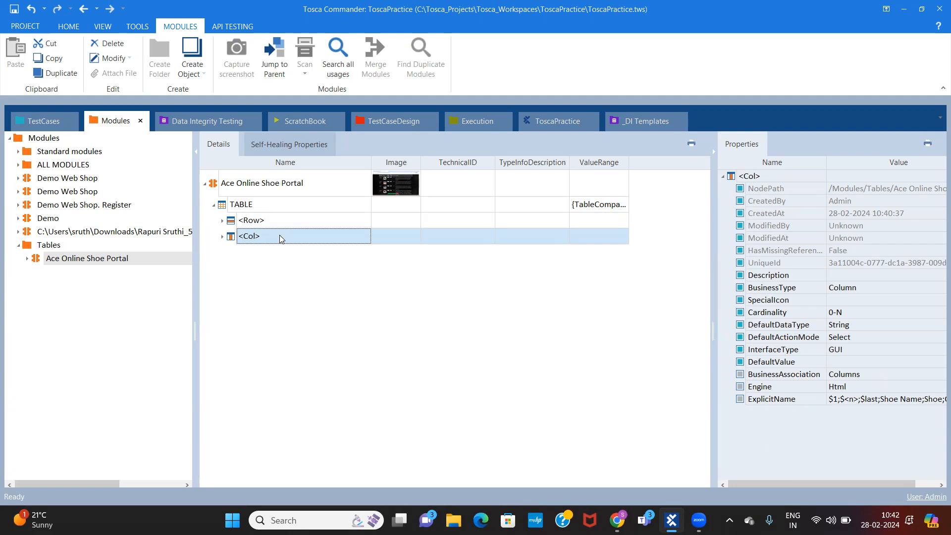
left_click(221, 237)
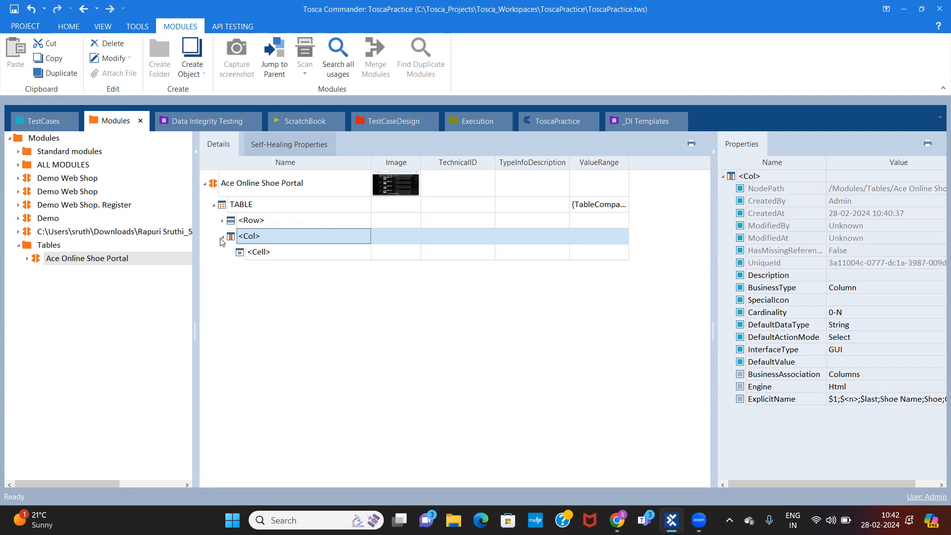
left_click(260, 252)
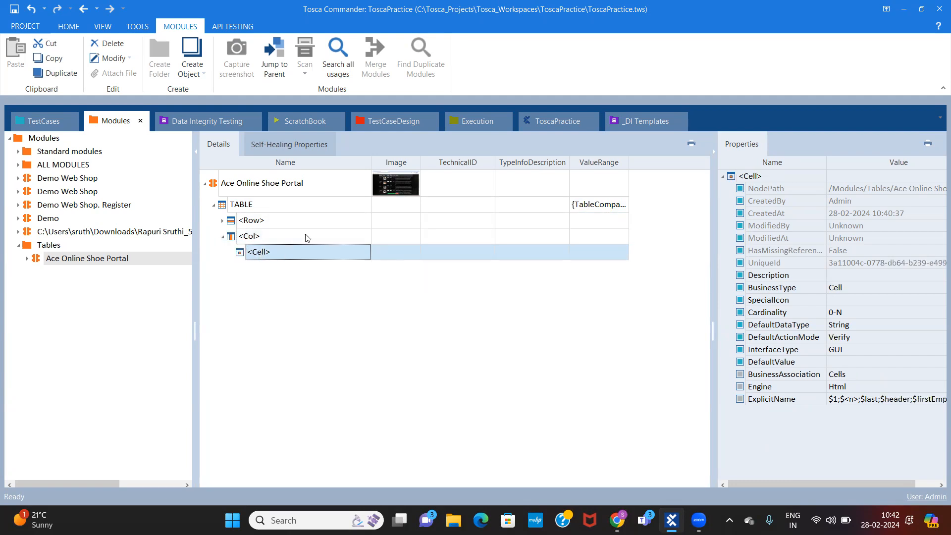
- Review the rows and columns of the shoe table in Chrome again and return to Tosca Commander
mouse_move(673, 520)
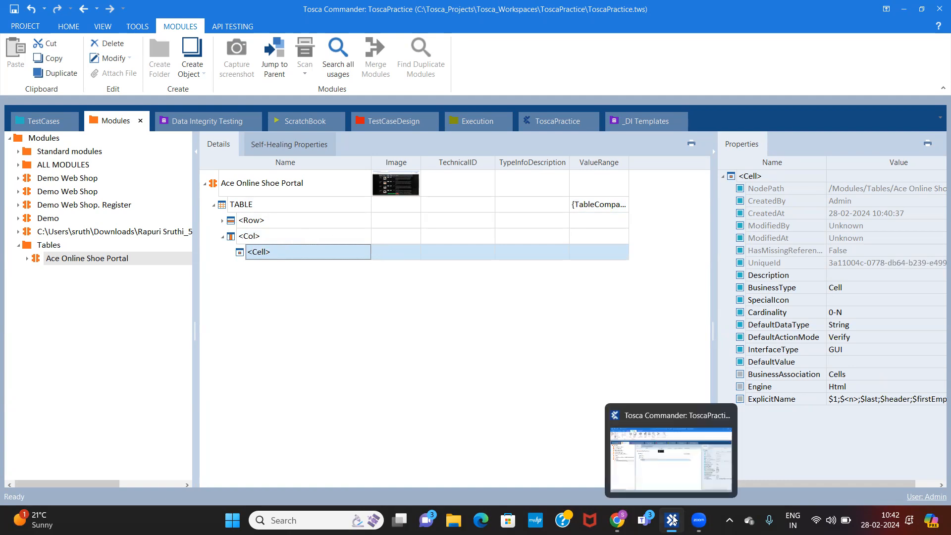
mouse_move(619, 520)
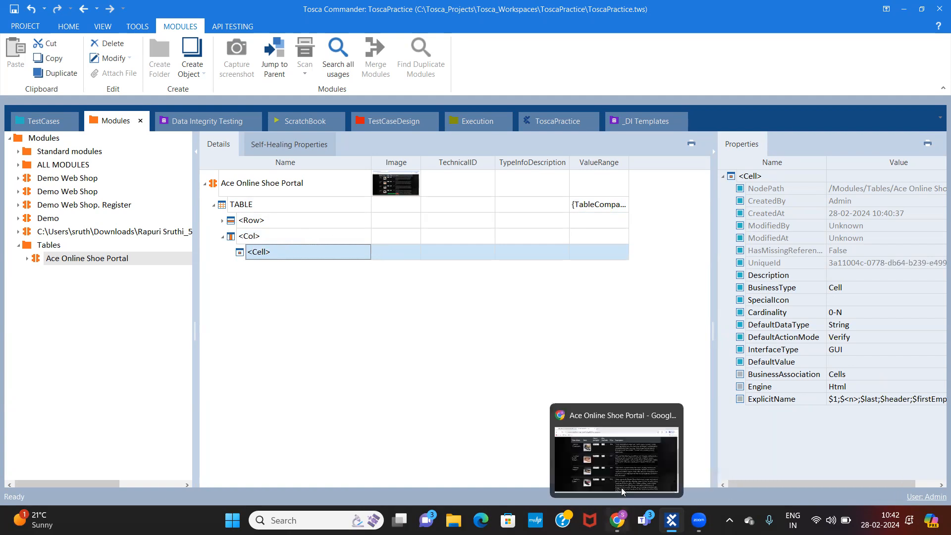
left_click(621, 476)
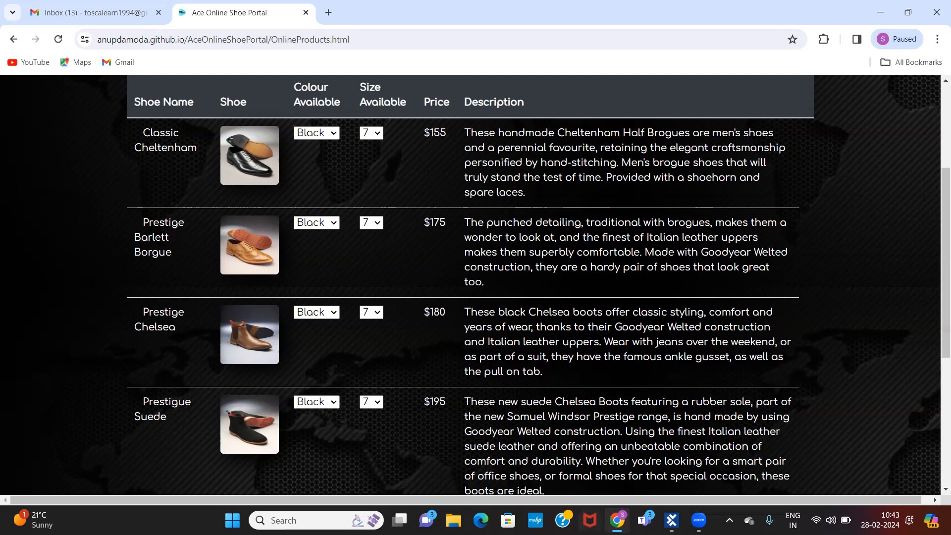
left_click(672, 521)
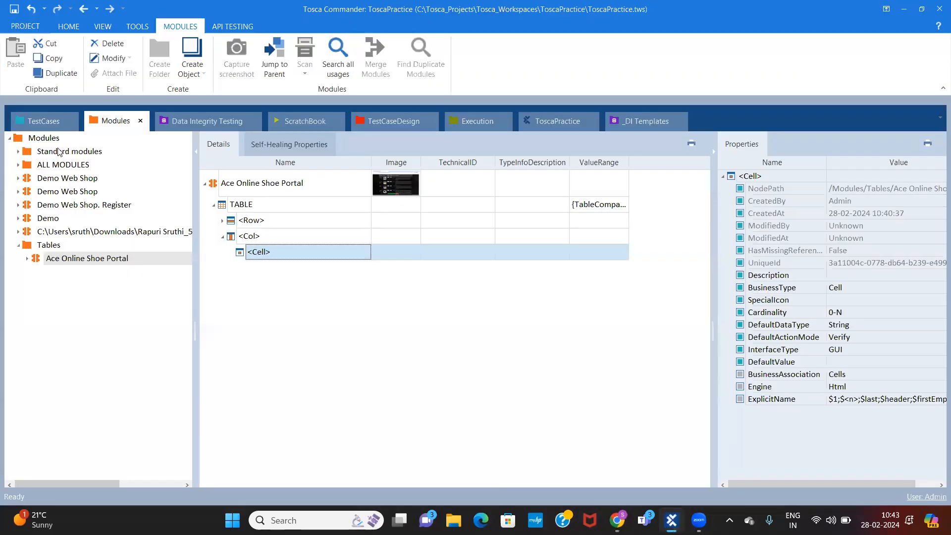
- Create a new test case named Table Ope directly under the TestCases folder
left_click(44, 121)
left_click(60, 139)
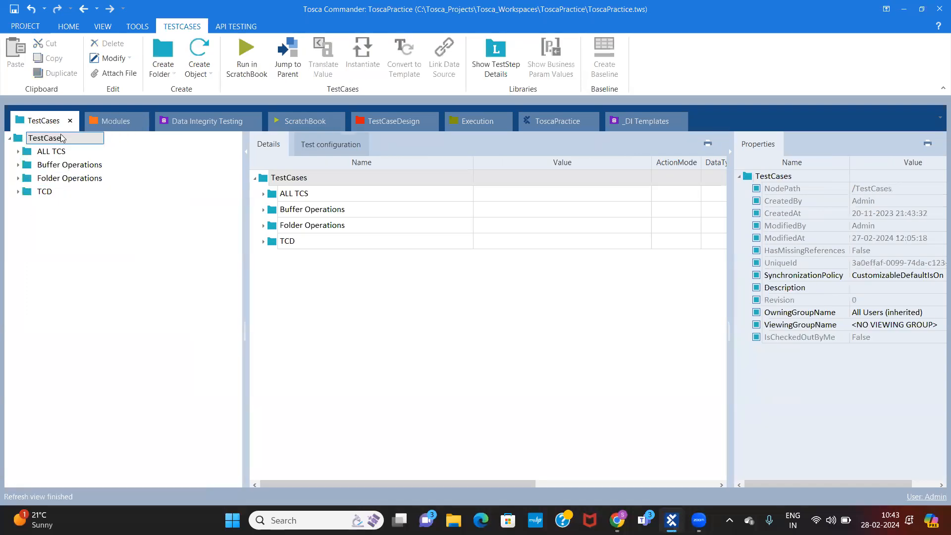
right_click(60, 142)
left_click(119, 122)
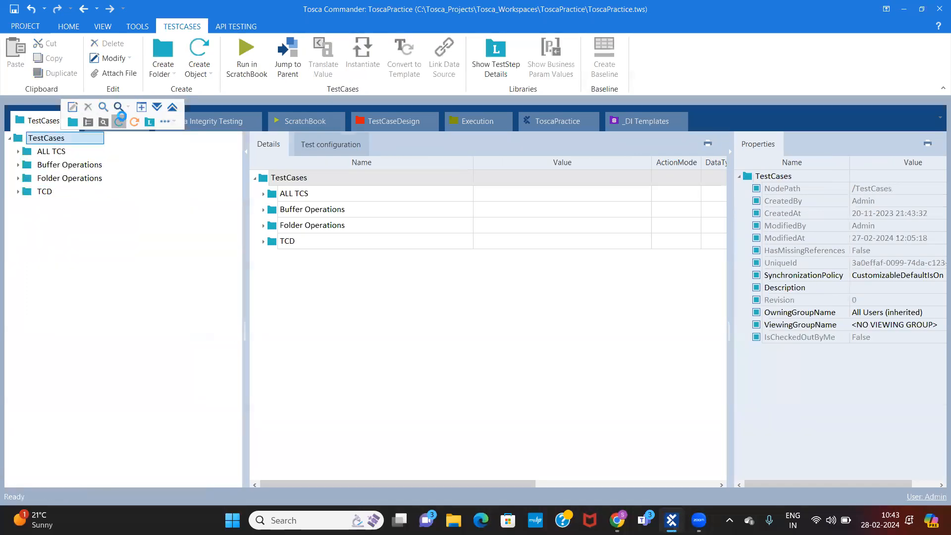
type("Tab")
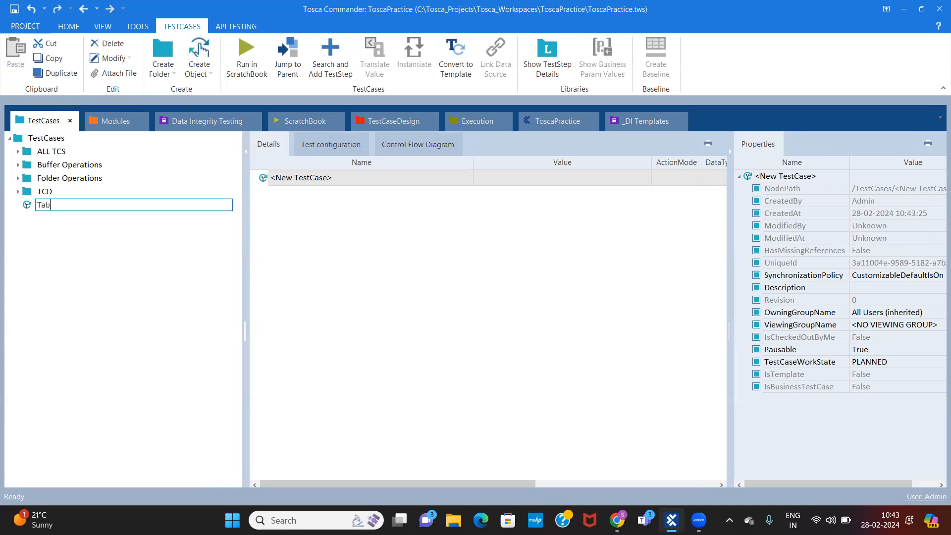
type("le Oper")
key("BackSpace")
- Review the test steps of the existing Tables_1 test case in the Tables folder under ALL TCS, then collapse ALL TCS
left_click(18, 151)
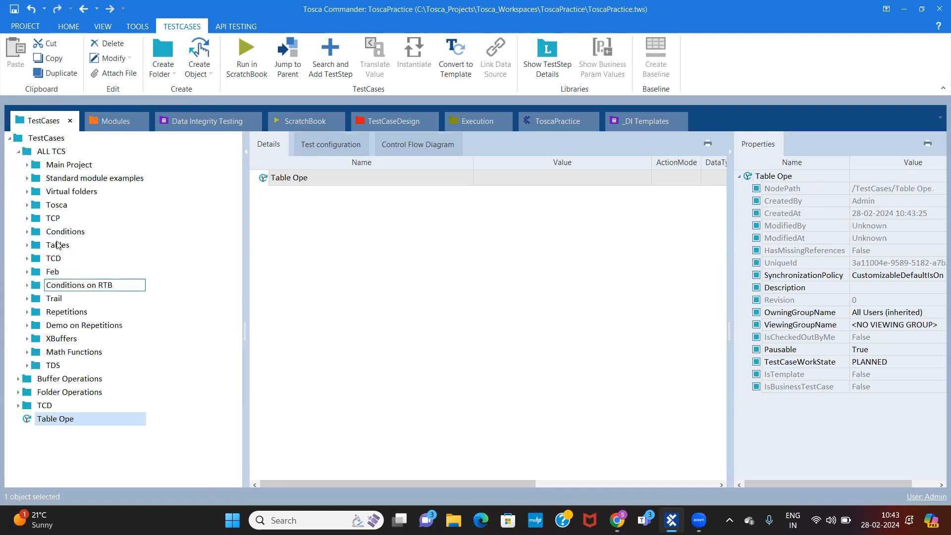
left_click(62, 245)
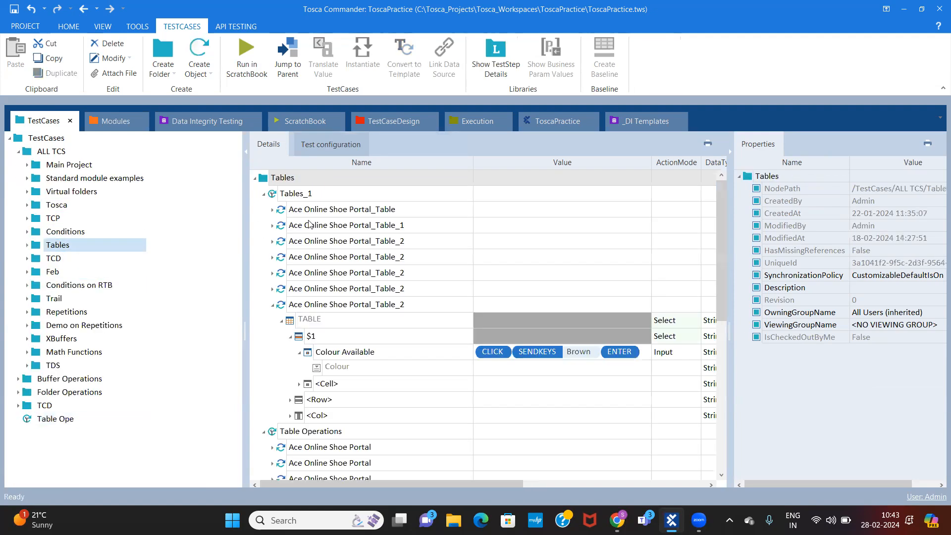
left_click(273, 305)
left_click(336, 215)
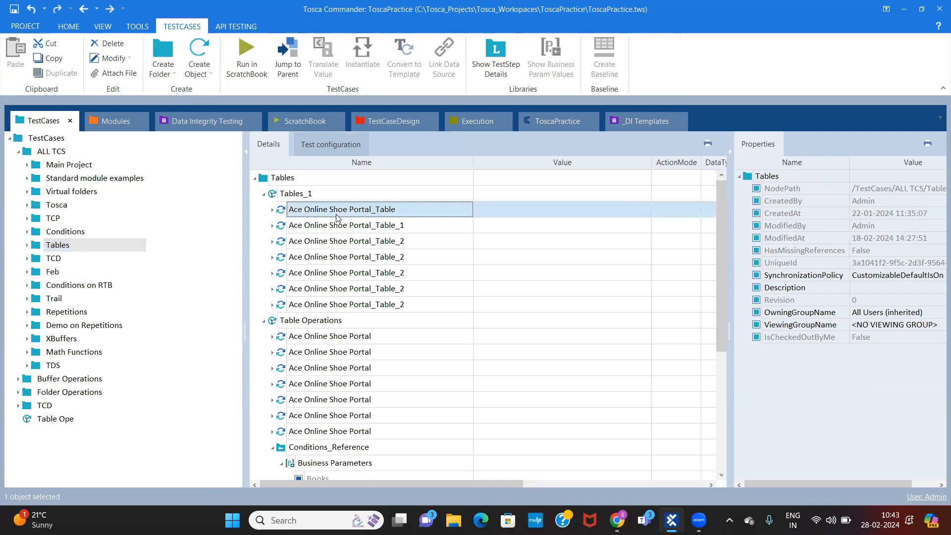
key("shift+Down")
key("shift+Down")
key("shift+Down")
key("shift+Down")
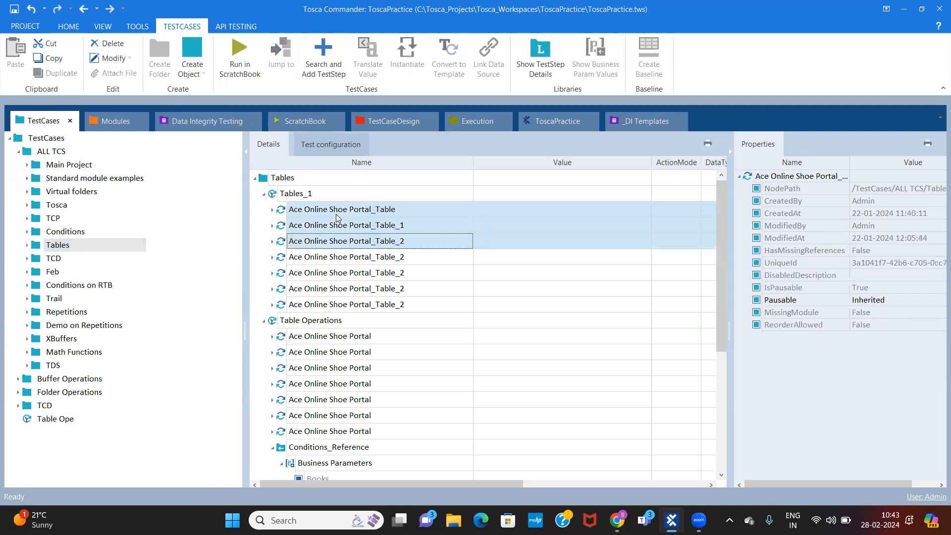
key("shift+Down")
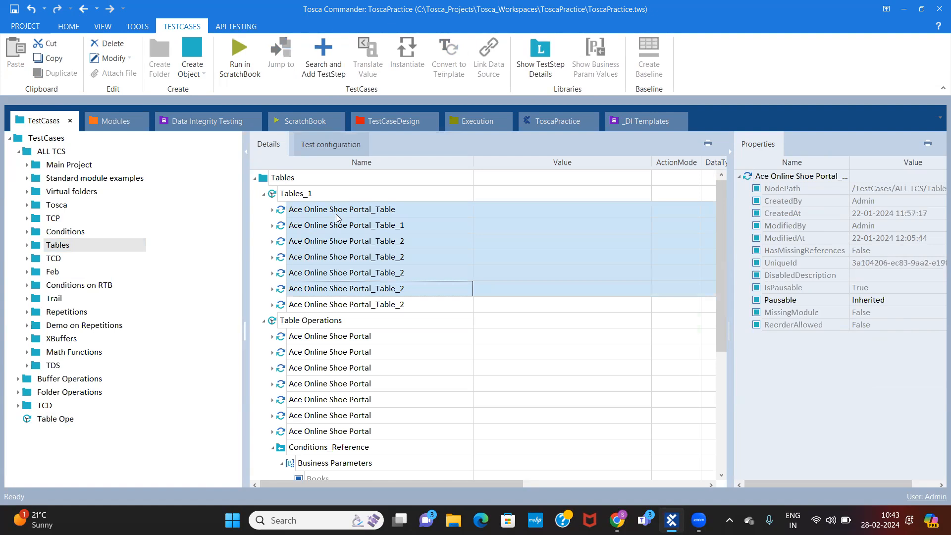
key("shift+Down")
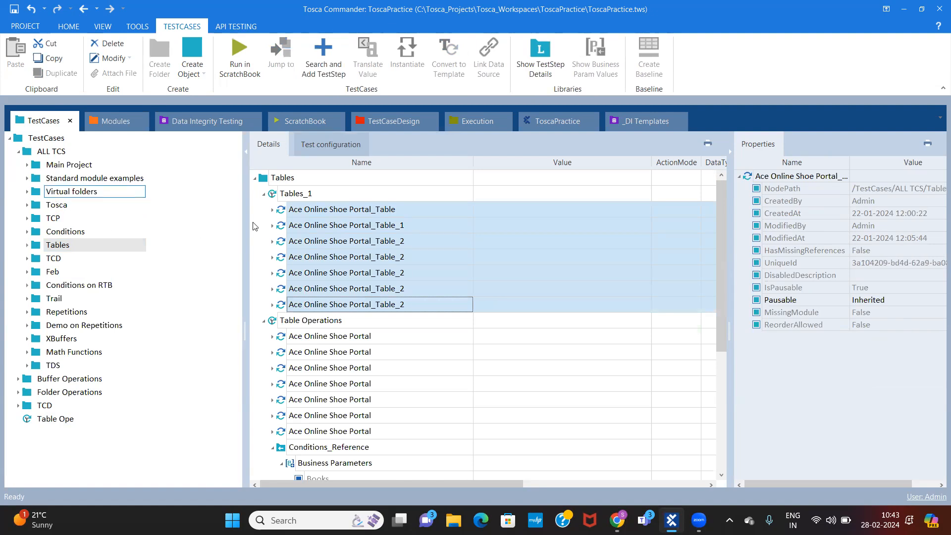
left_click(17, 152)
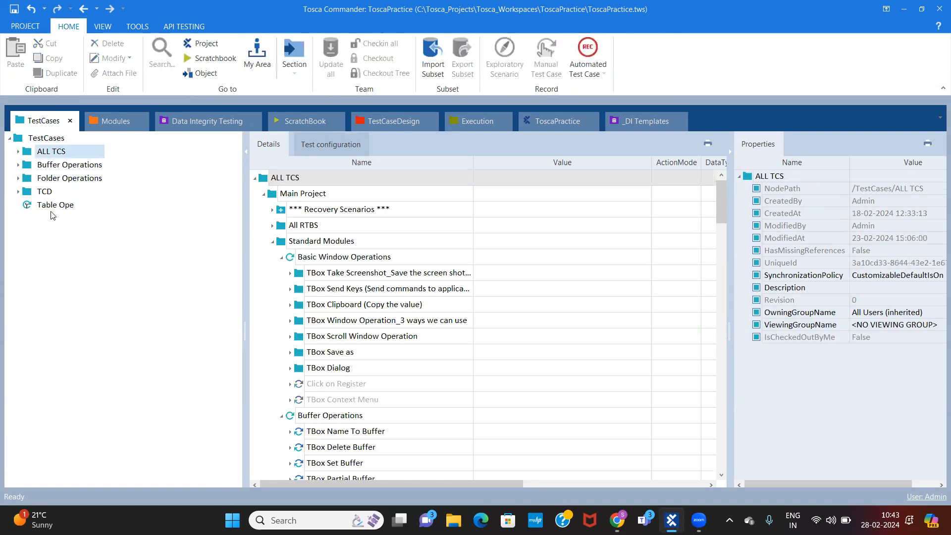
- Rename the new Table Ope test case as Table Operations
left_click(89, 206)
left_click(91, 206)
type("rations")
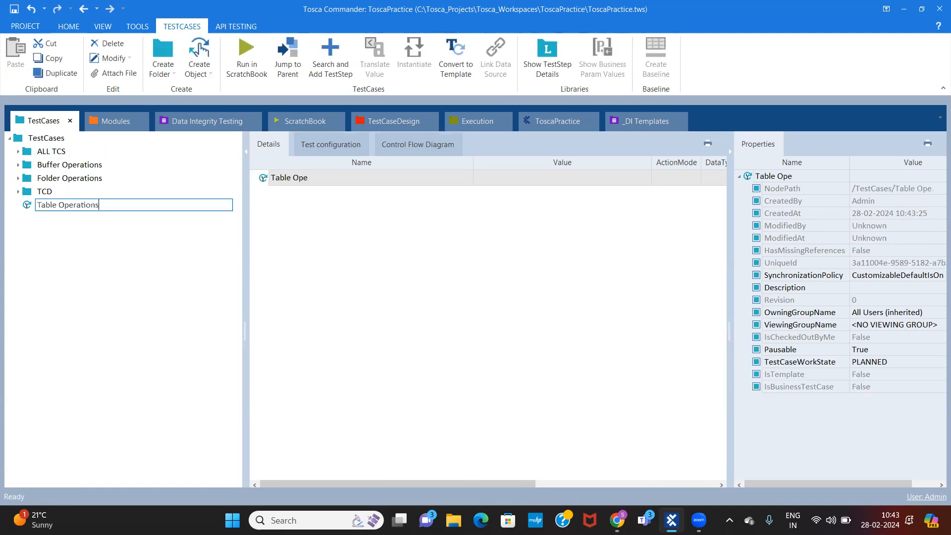
left_click(144, 317)
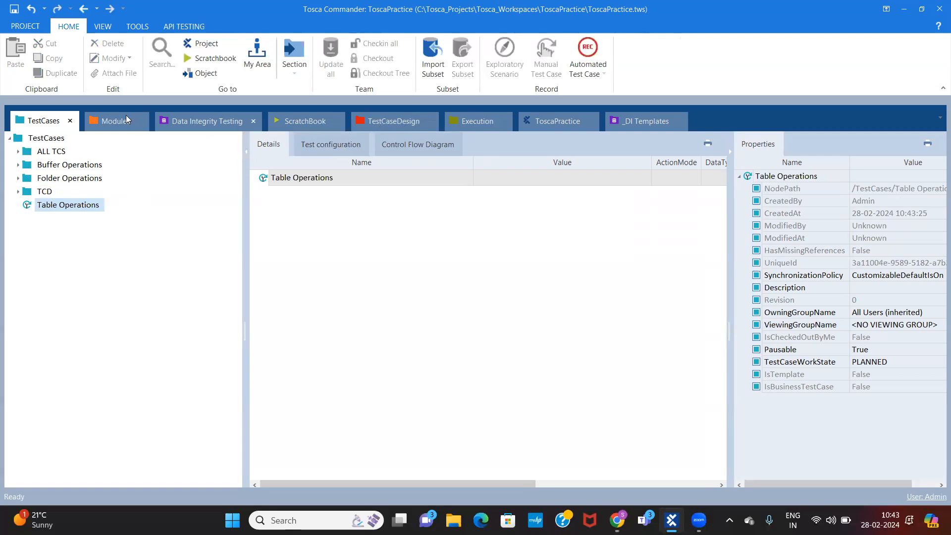
- Add the Ace Online Shoe Portal module to the Table Operations test case and rename the test step as Ace Online Shoe Portal_Step1
left_click(113, 124)
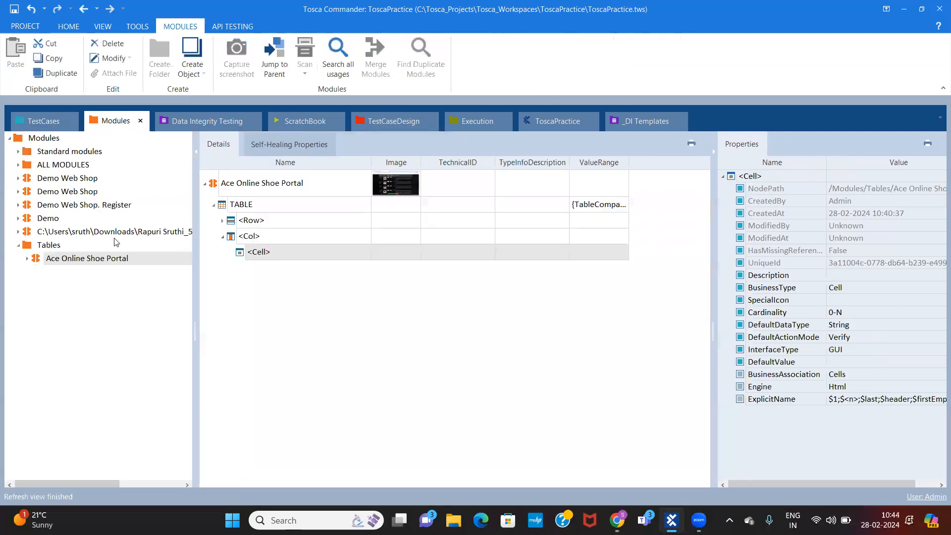
left_click(106, 244)
left_click_drag(108, 264, 56, 204)
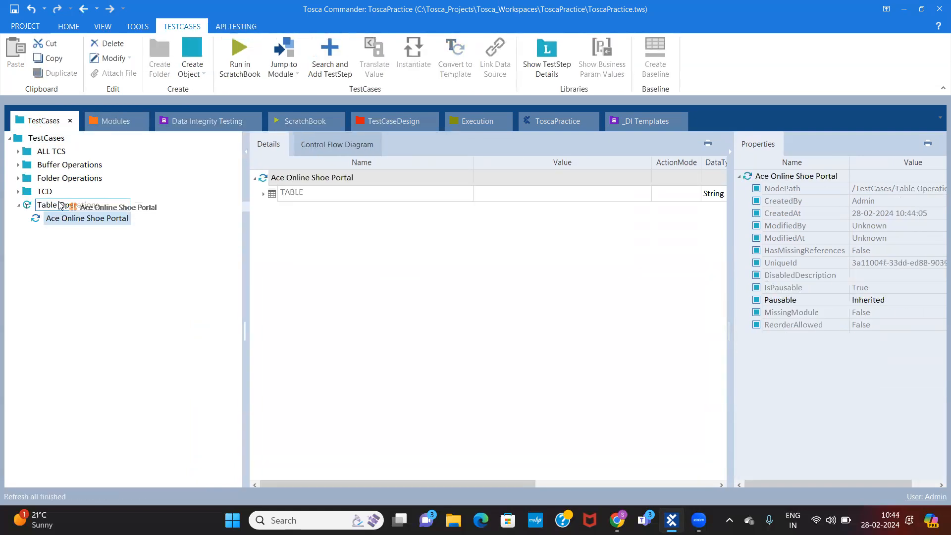
left_click(126, 218)
type("_S")
type("p1")
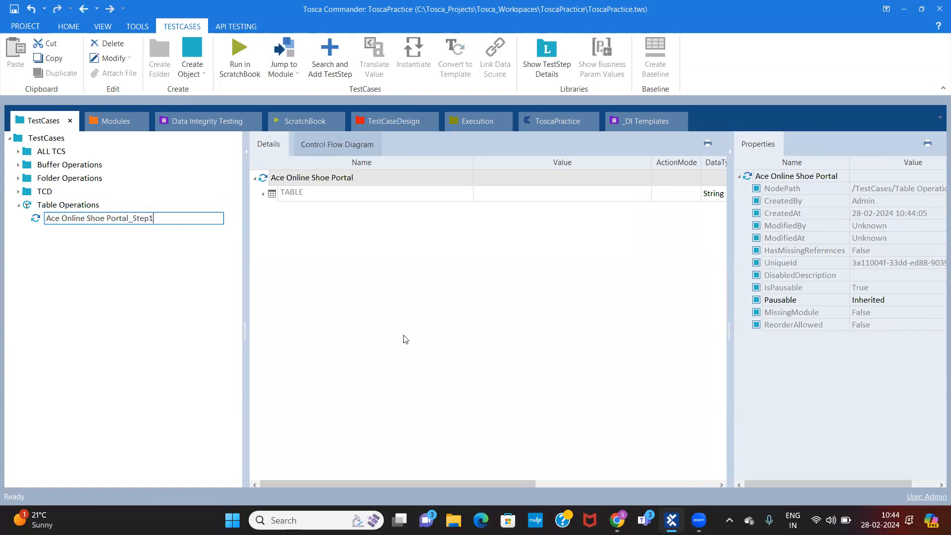
left_click(323, 244)
- Compare the shoe table in Chrome with the expanded TABLE attribute of the test step in Tosca Commander
key("alt+Tab")
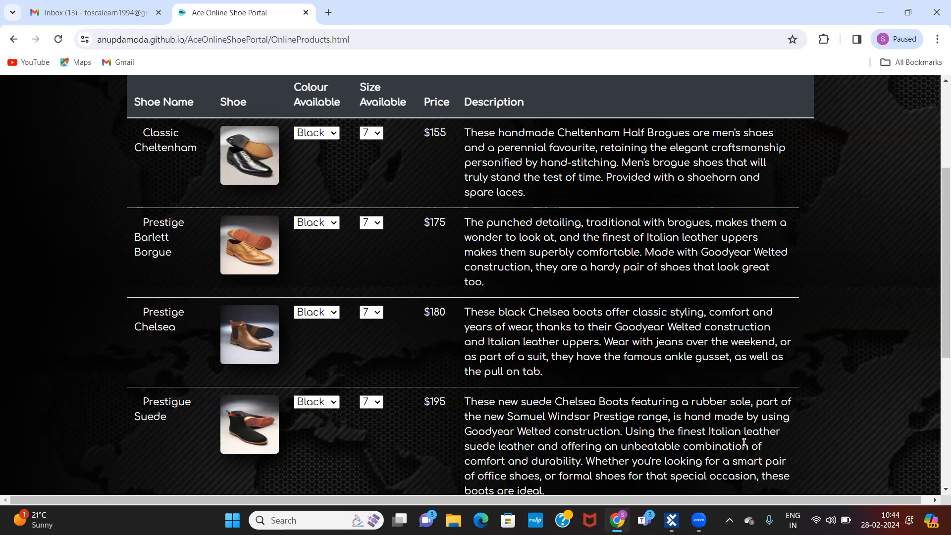
left_click(672, 520)
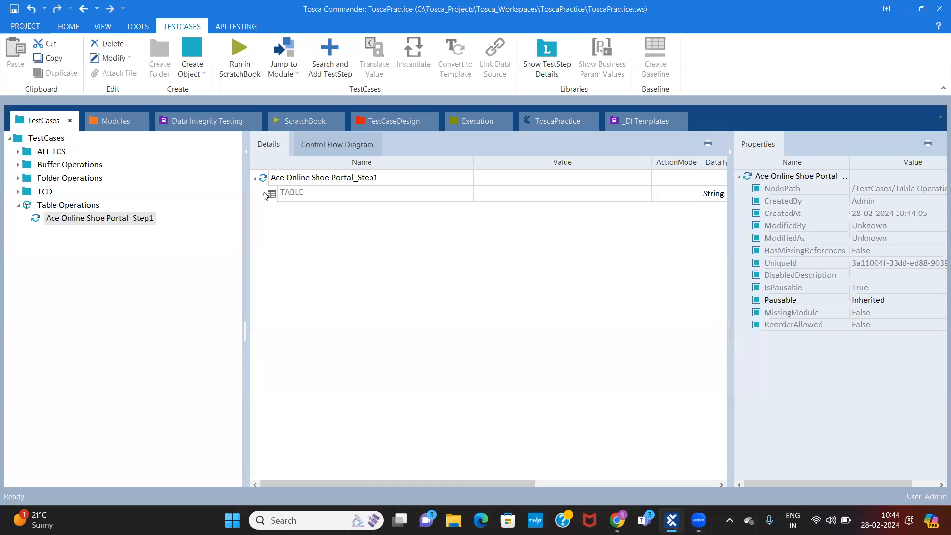
left_click(263, 194)
left_click(617, 520)
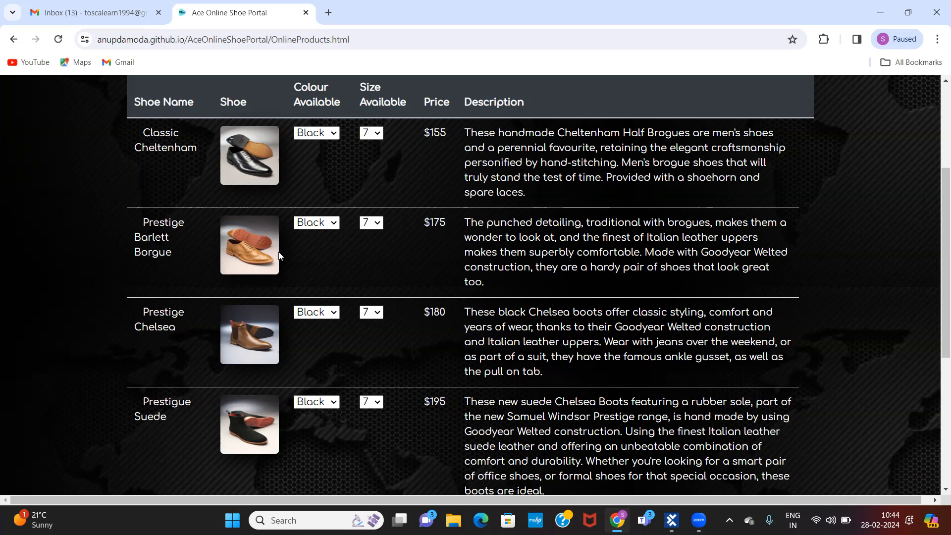
key("alt+Tab")
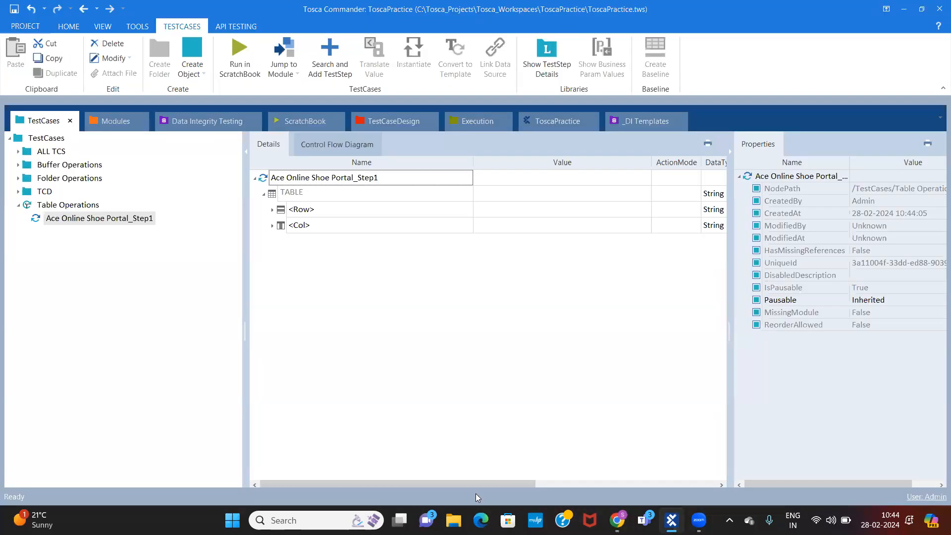
left_click(617, 520)
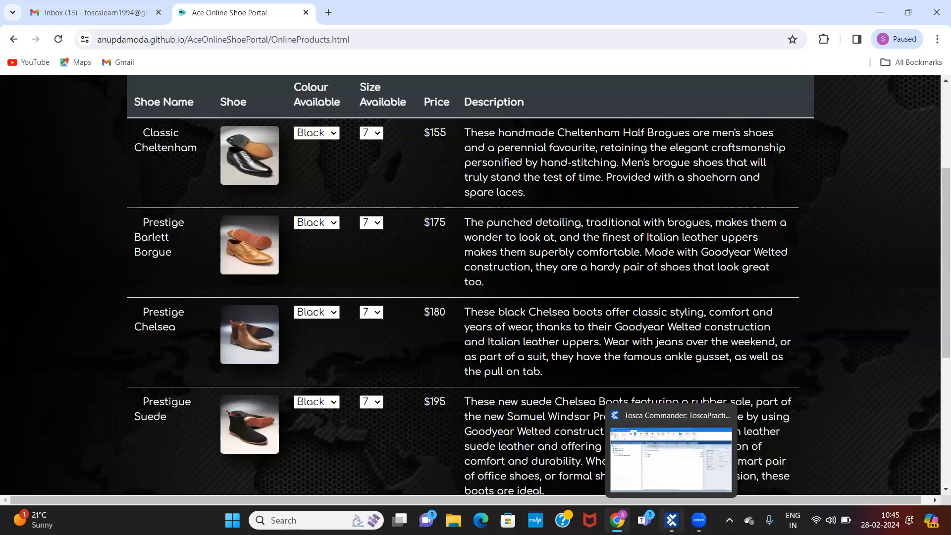
left_click(672, 520)
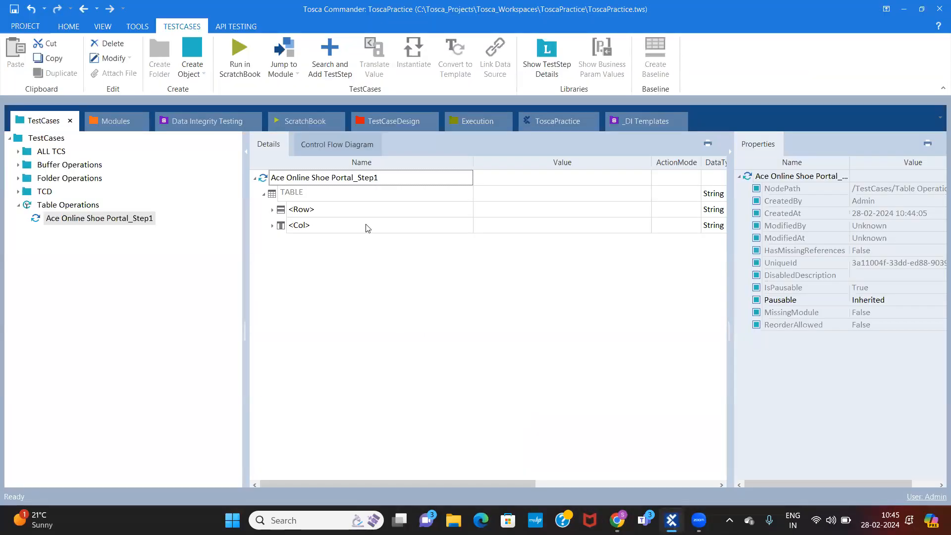
- Expand TABLE's <Row> attribute and set its row selector to $2
left_click(272, 209)
left_click(372, 216)
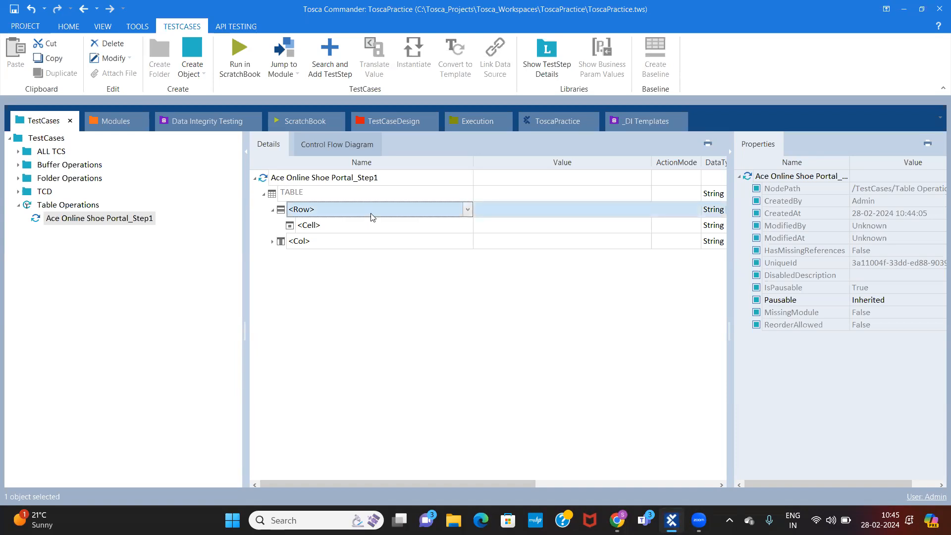
left_click(467, 210)
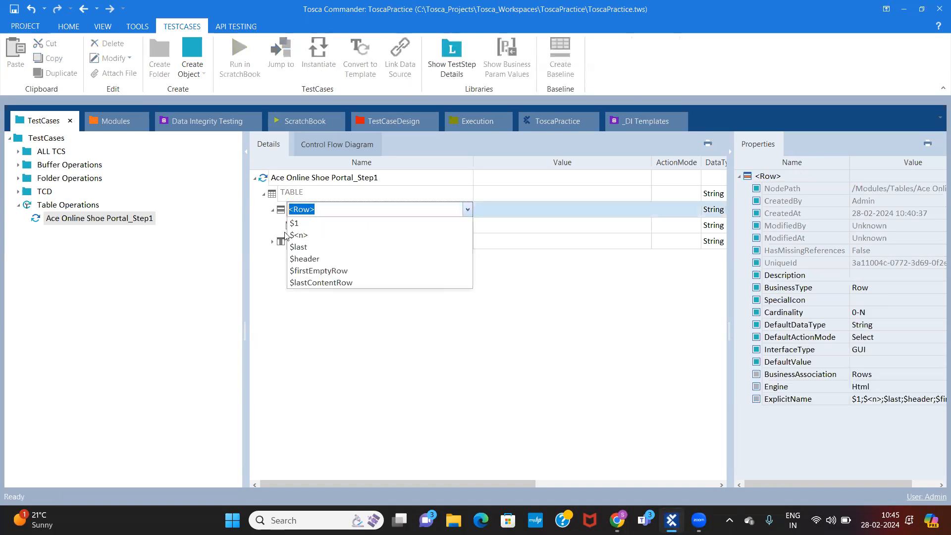
left_click(299, 225)
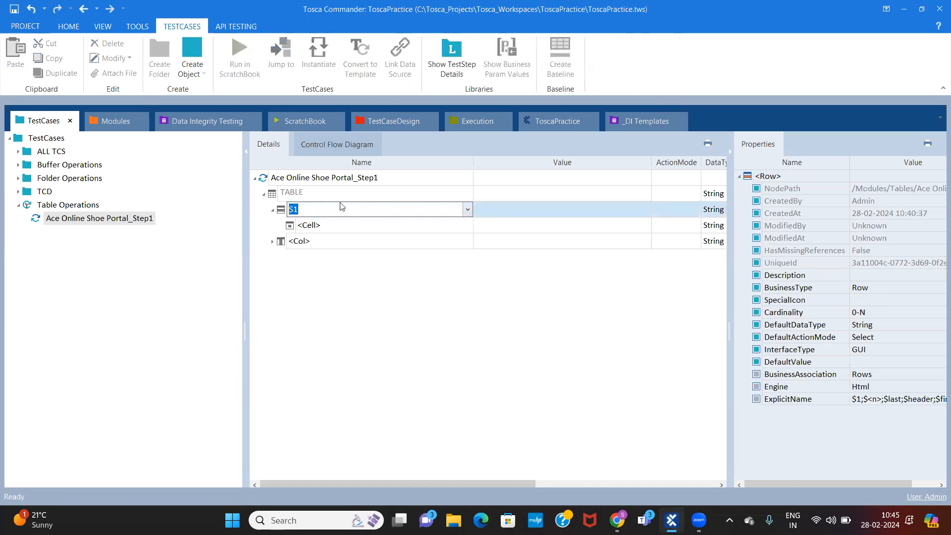
left_click(313, 212)
key("BackSpace")
type("2")
- Set the <Cell> attribute under row $2 to the Price column
left_click(372, 229)
left_click(468, 225)
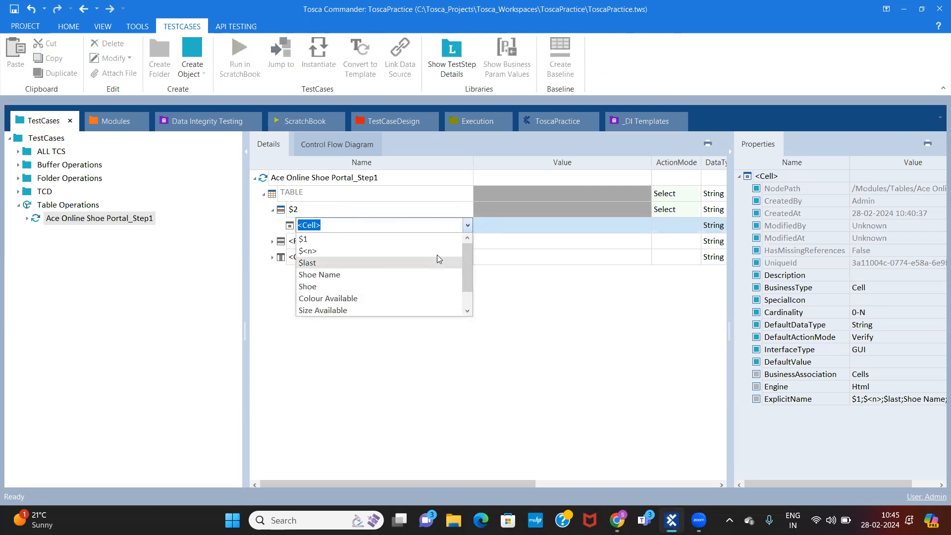
left_click_drag(468, 253, 470, 281)
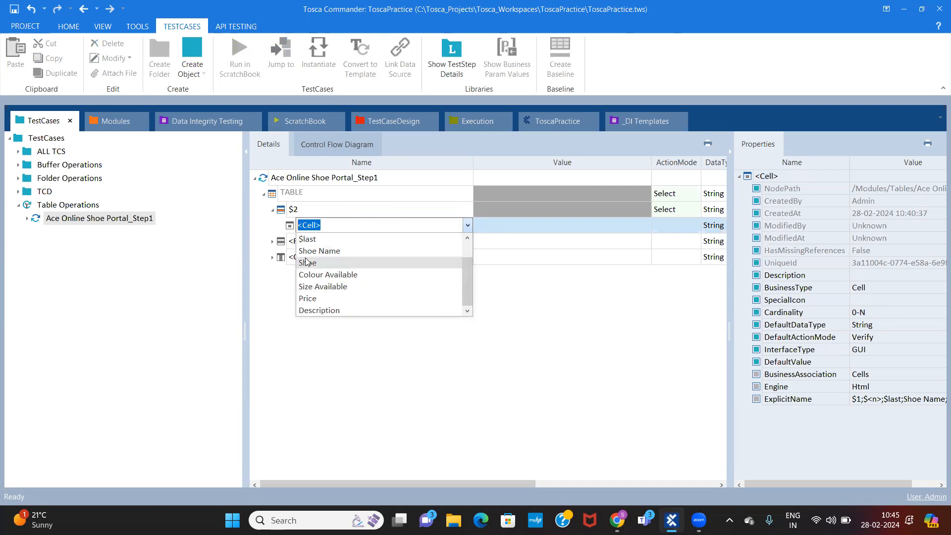
left_click(329, 299)
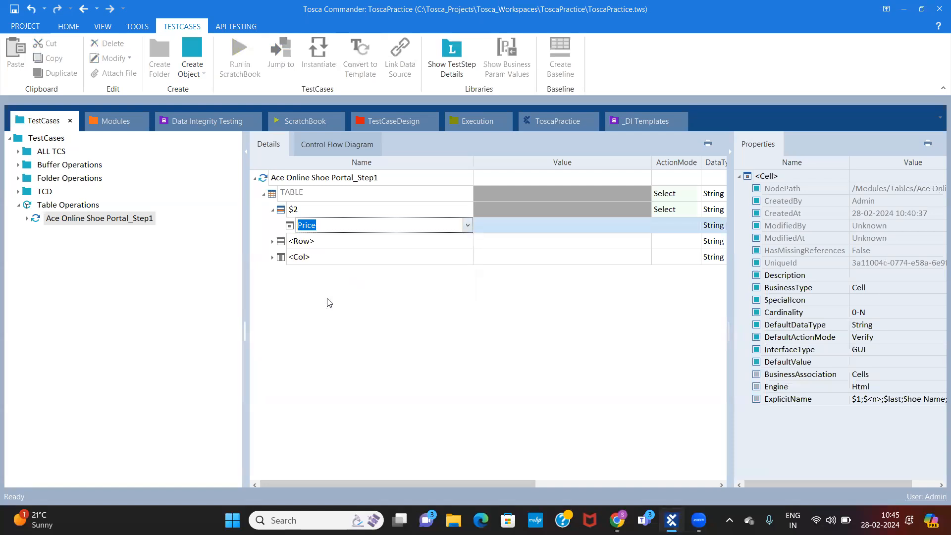
left_click(504, 340)
- Check the second row's price in Chrome, return to Tosca Commander, and review the $2 row and its Price cell's column options
key("alt+Tab")
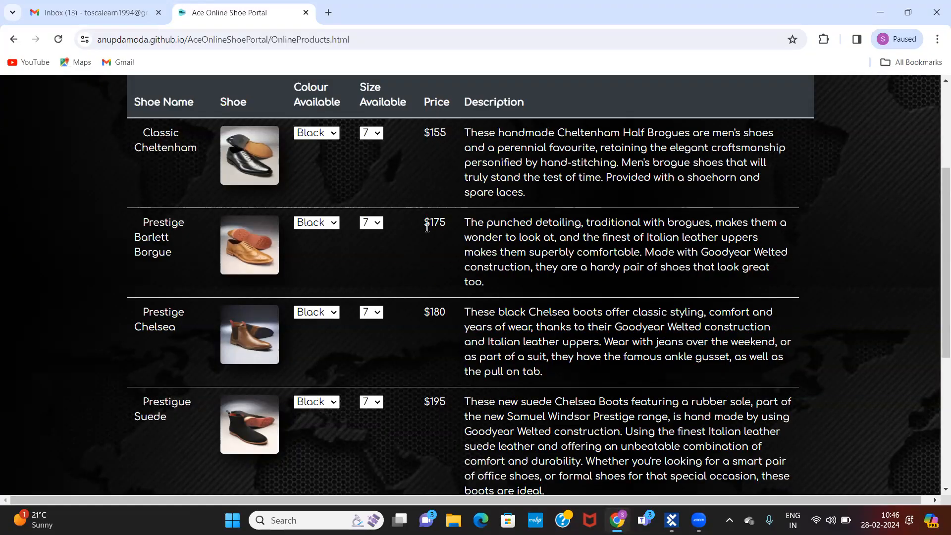
left_click(671, 520)
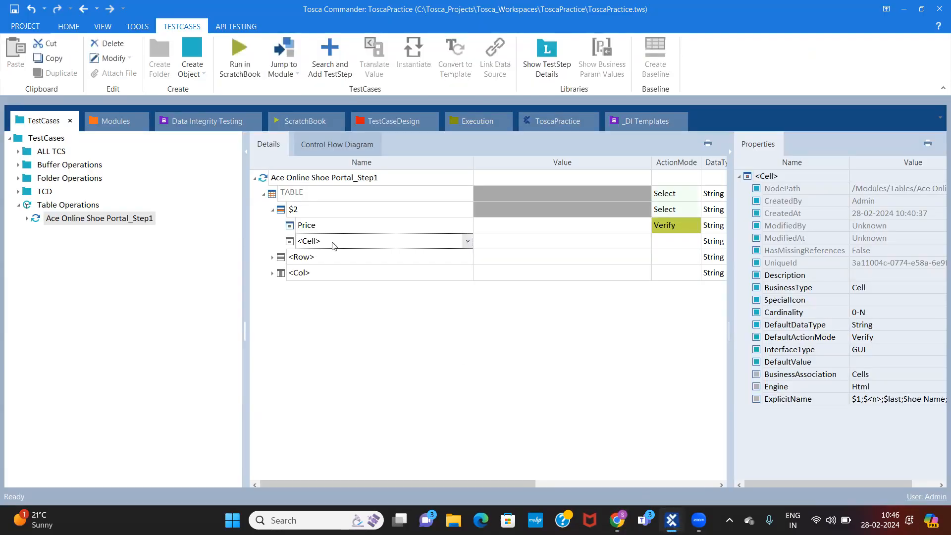
left_click(317, 199)
left_click(320, 212)
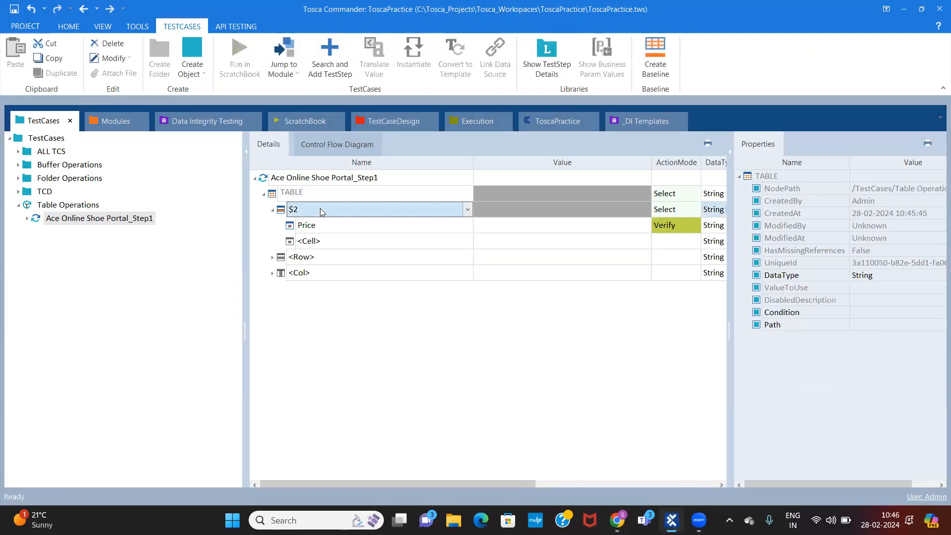
left_click(424, 231)
left_click(468, 225)
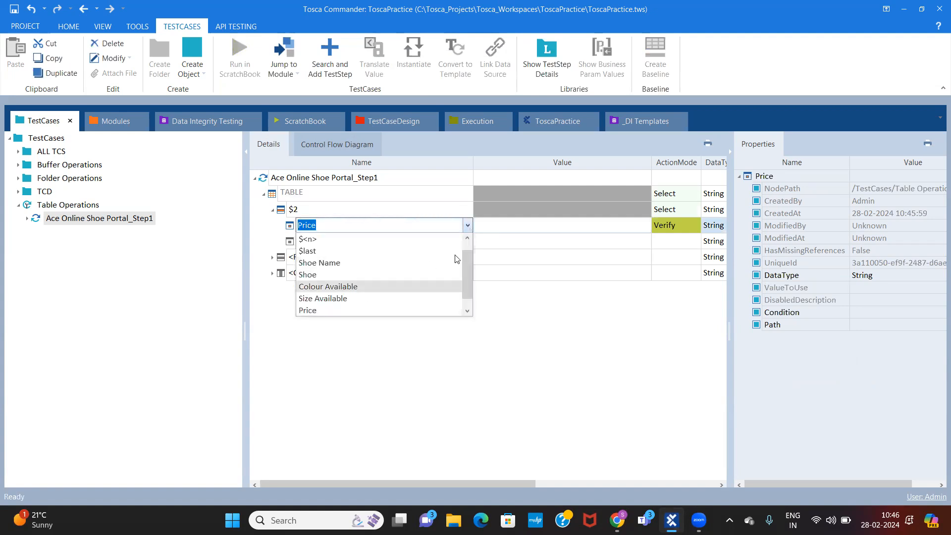
scroll(468, 279, "down", 1)
mouse_move(470, 262)
left_mouse_down()
mouse_move(471, 254)
mouse_move(471, 264)
left_mouse_up()
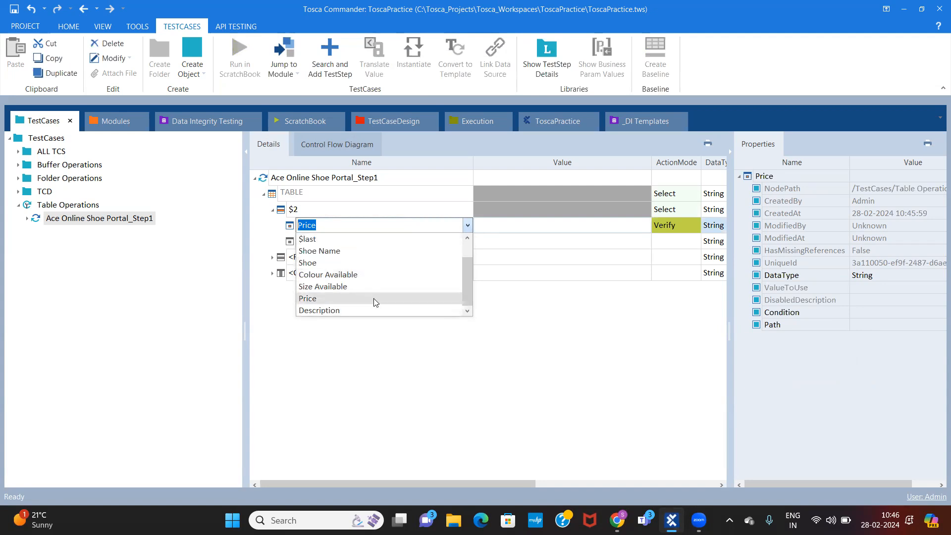
- Set the Price cell under row $2 to the Buffer action mode with the buffer name Price_sho
left_click(527, 225)
left_click(528, 224)
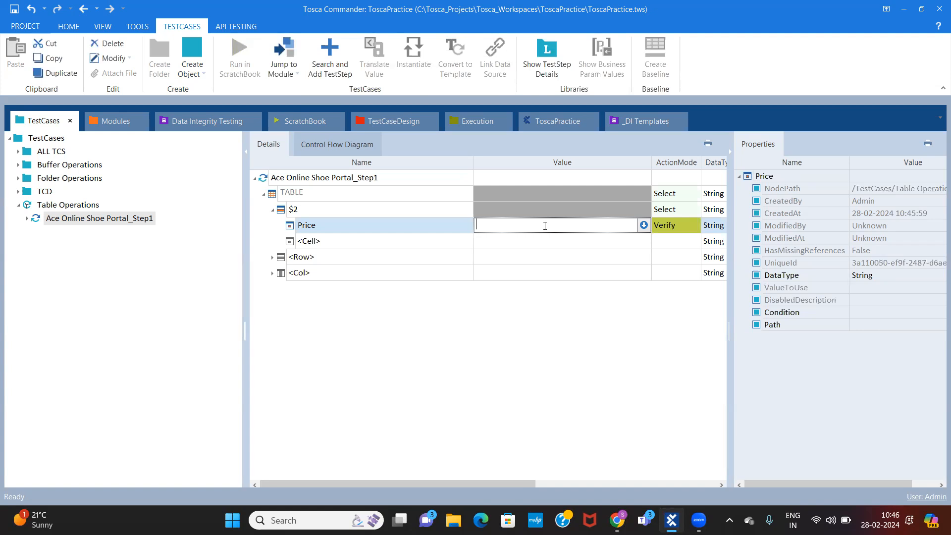
left_click(676, 226)
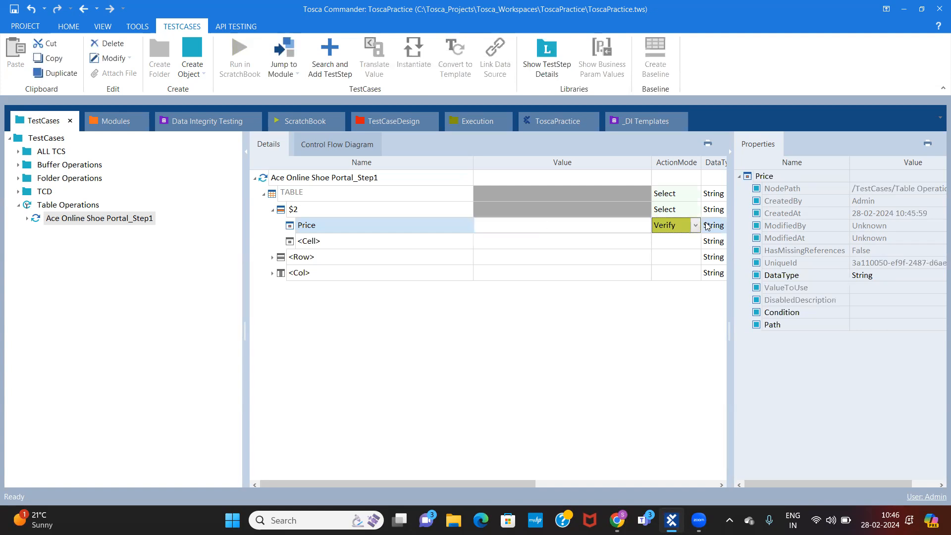
left_click(697, 226)
left_click(670, 263)
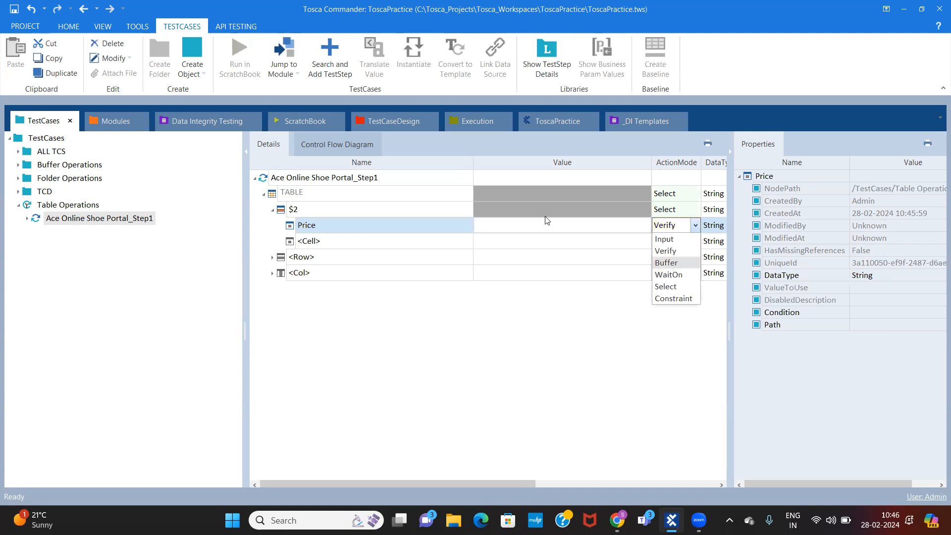
left_click(528, 226)
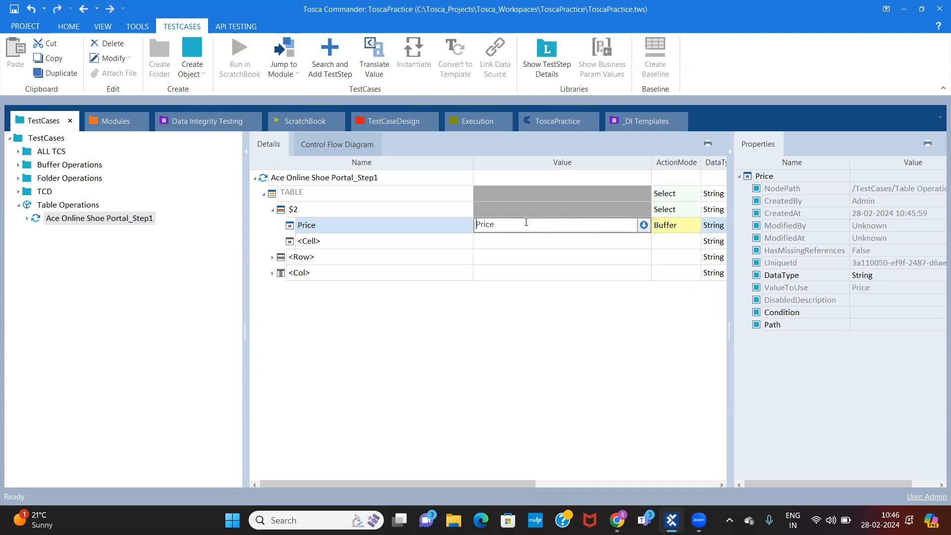
type("_sho")
left_click(524, 347)
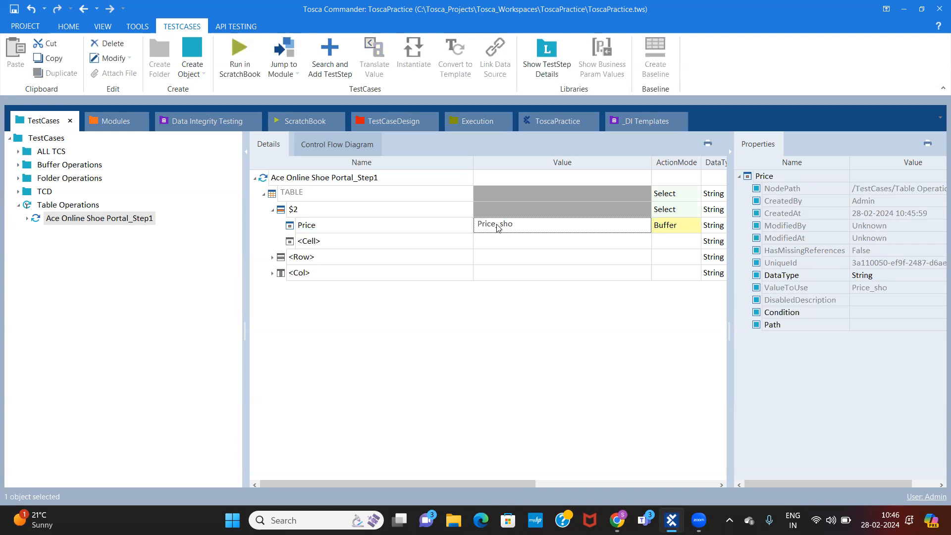
- Run the Ace Online Shoe Portal_Step1 test step in ScratchBook and expand its results to the Price log entry
mouse_move(617, 520)
left_click(616, 459)
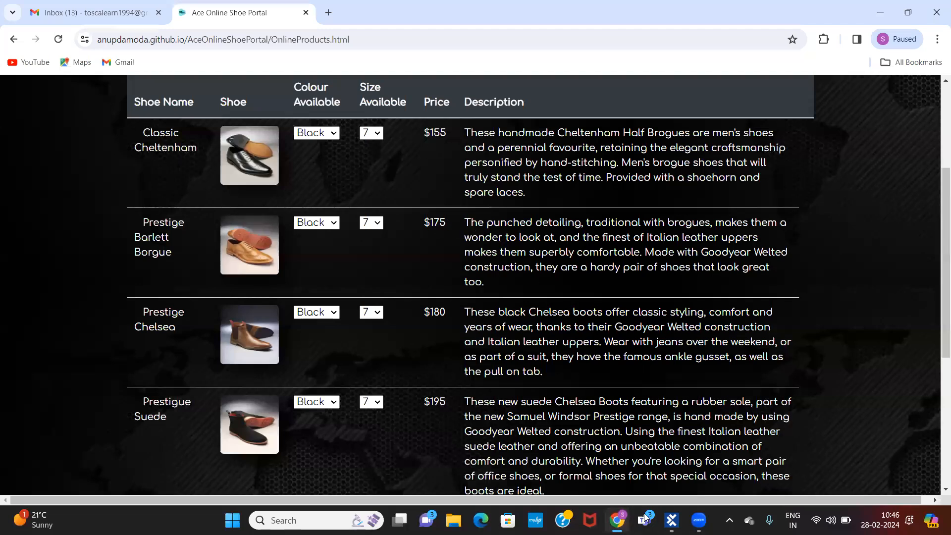
left_click(672, 521)
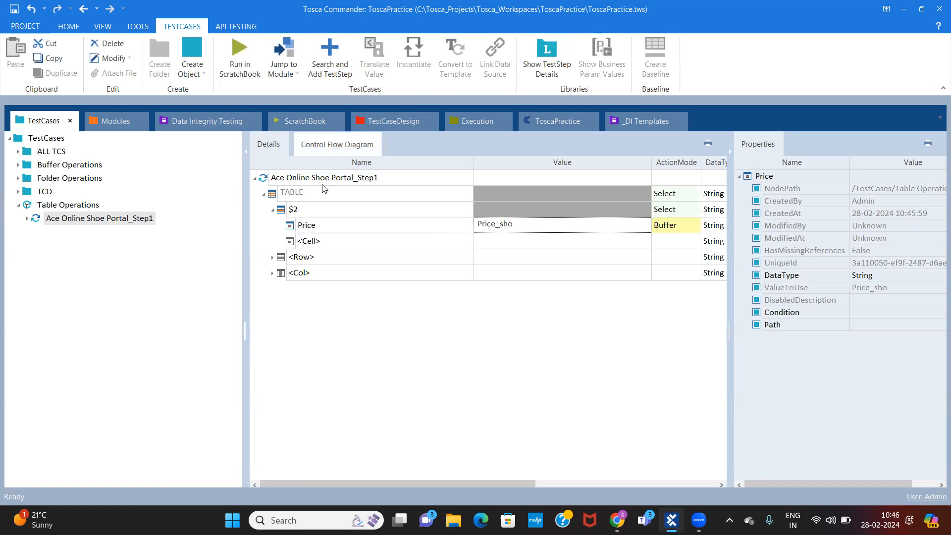
left_click(331, 180)
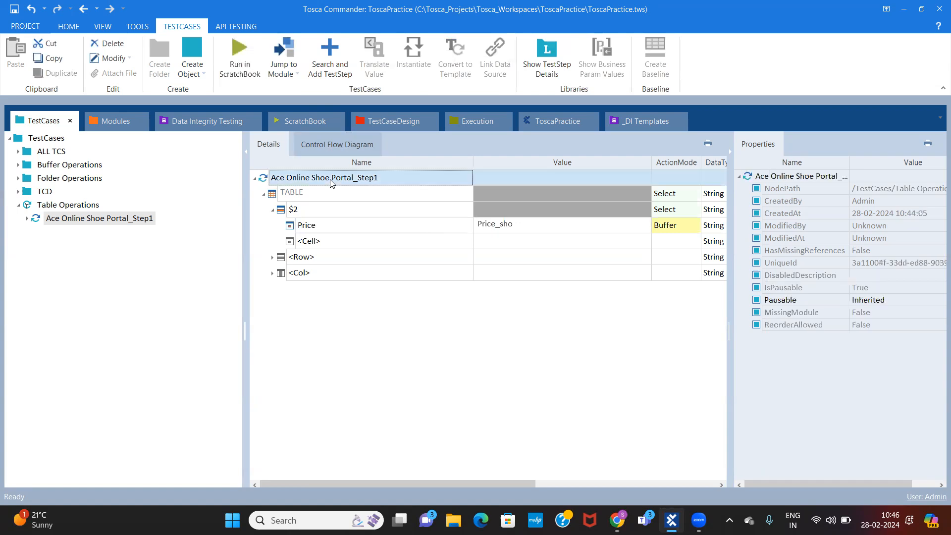
right_click(331, 181)
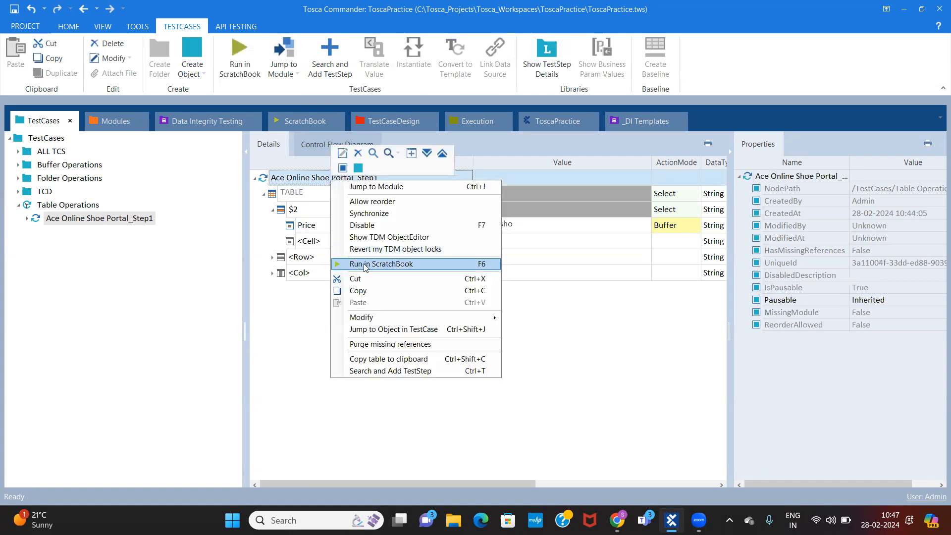
left_click(364, 264)
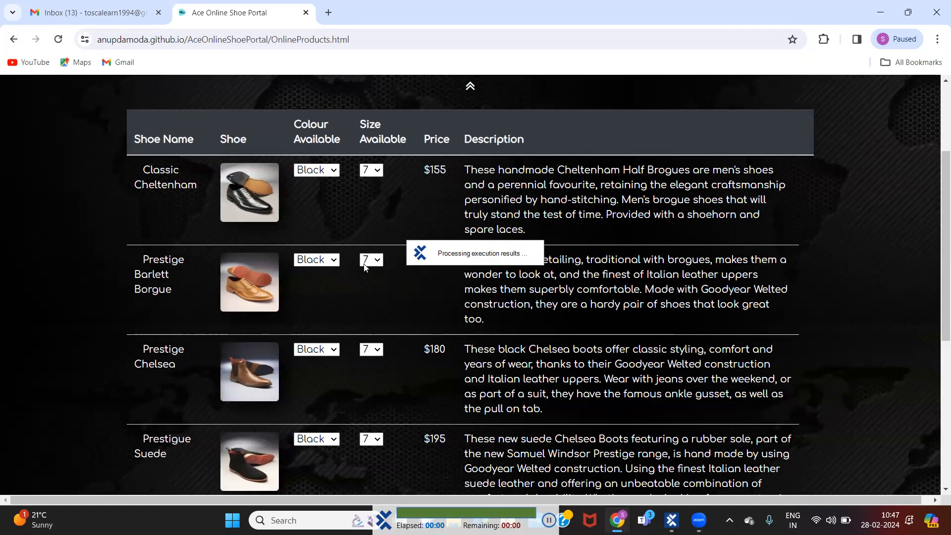
left_click(672, 520)
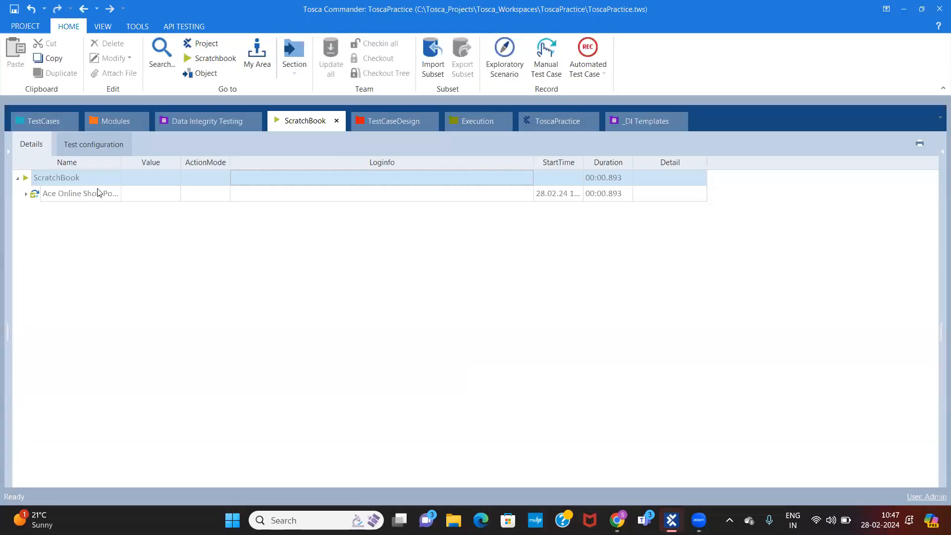
double_click(97, 192)
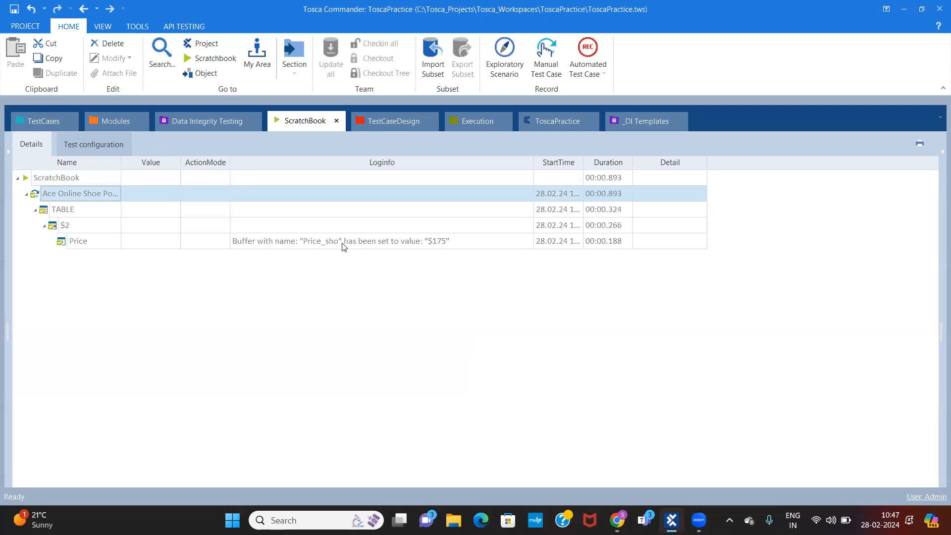
left_click(346, 242)
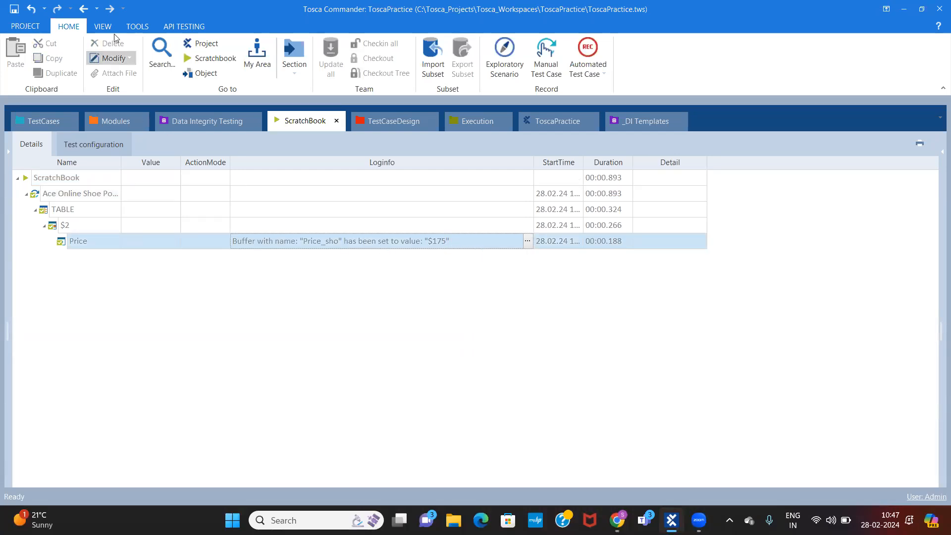
- Open the Buffer Viewer and narrow its pane to leave room for the ScratchBook results
left_click(135, 25)
left_click(148, 57)
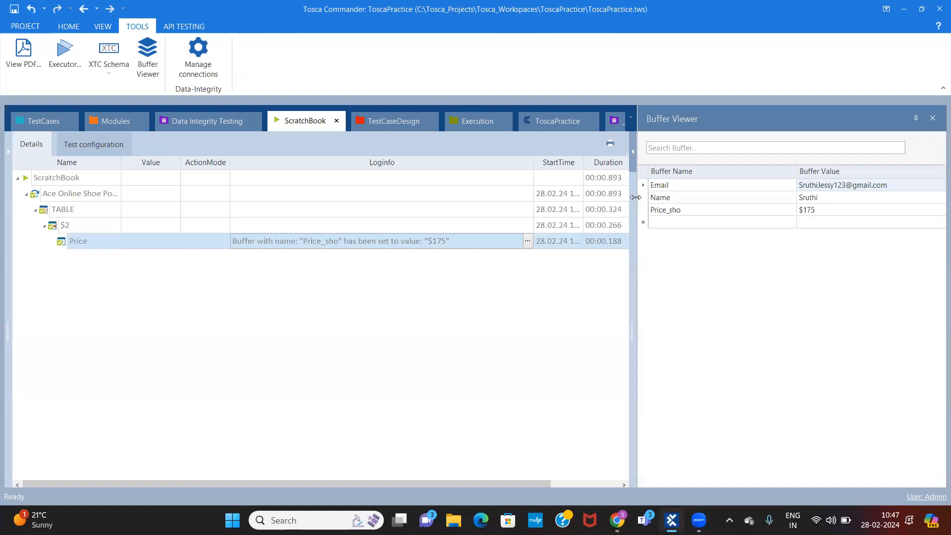
left_click_drag(637, 248, 769, 263)
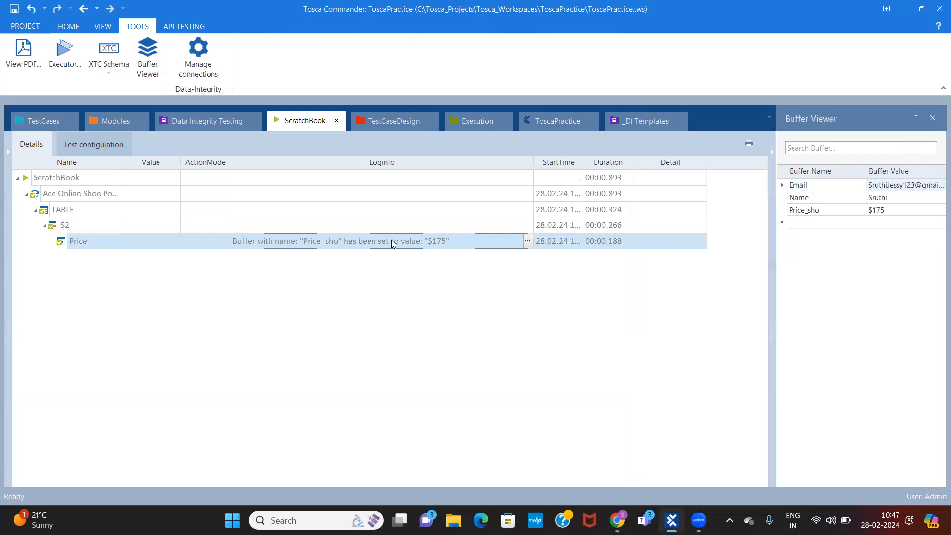
- Return to the test case and widen the Details pane until the ActionMode and DataType columns are in view
left_click(38, 121)
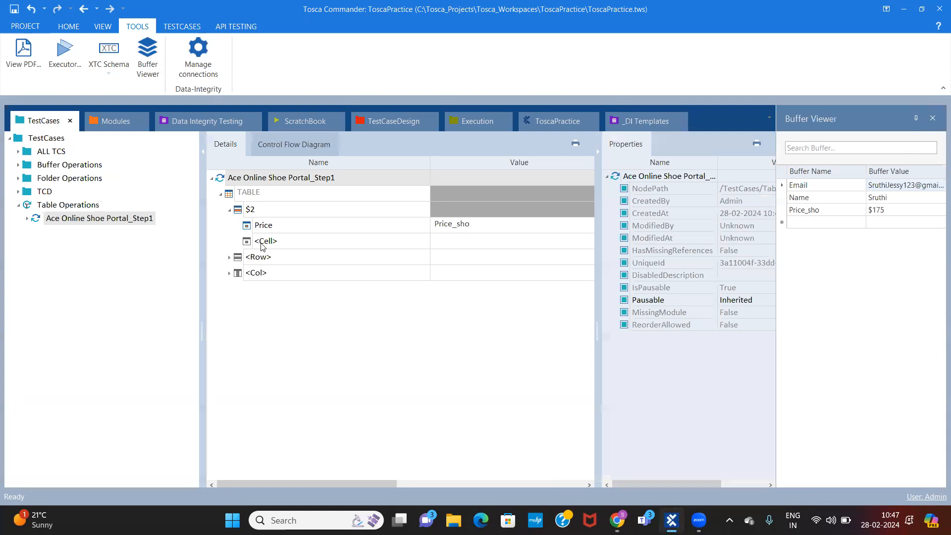
left_click(402, 208)
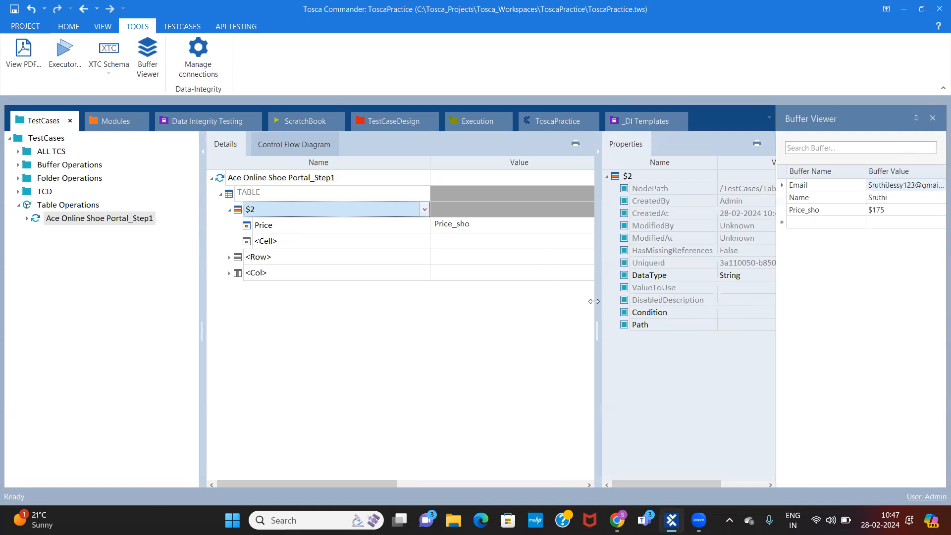
left_click_drag(597, 301, 707, 307)
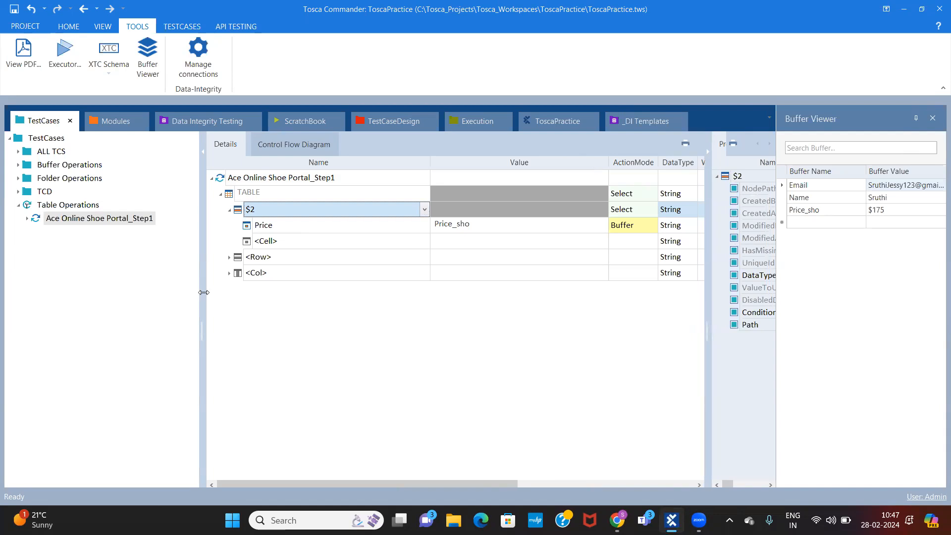
left_click_drag(204, 292, 154, 295)
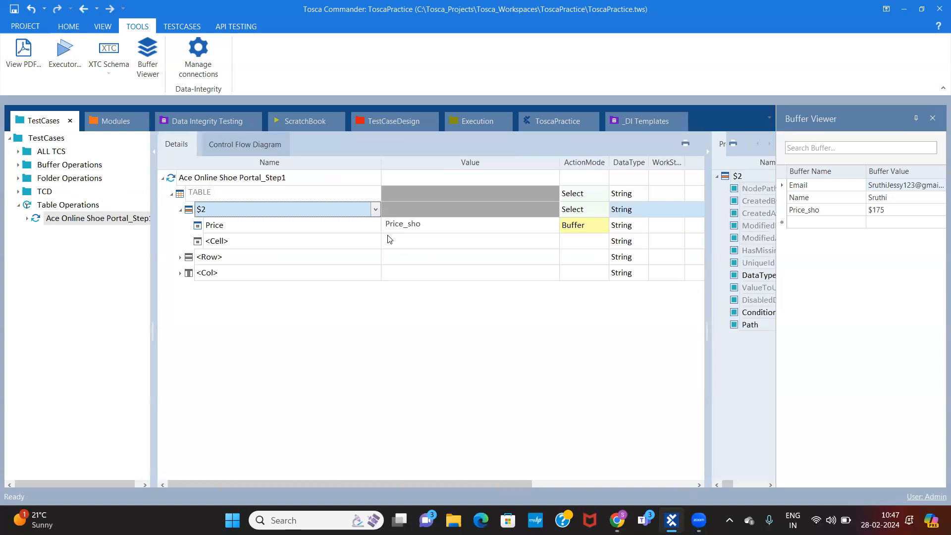
left_click(514, 226)
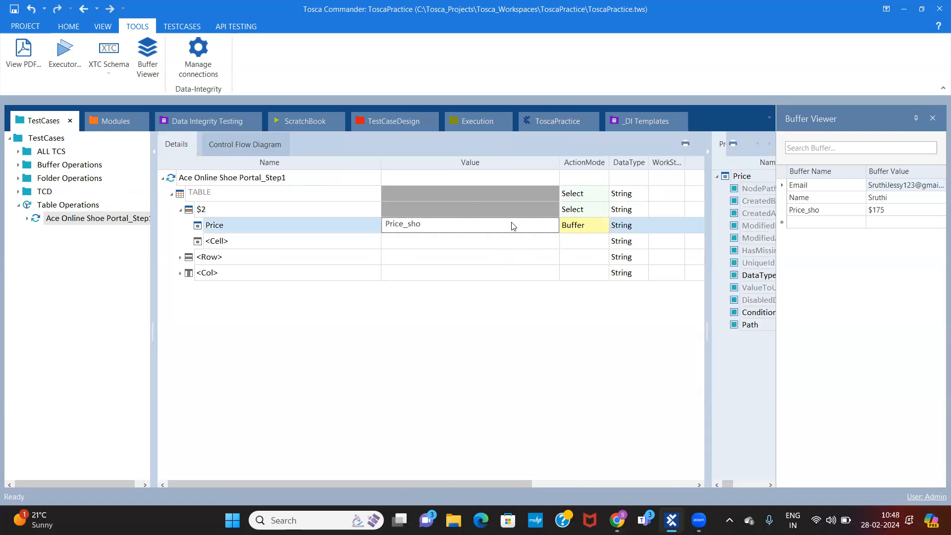
left_click(436, 227)
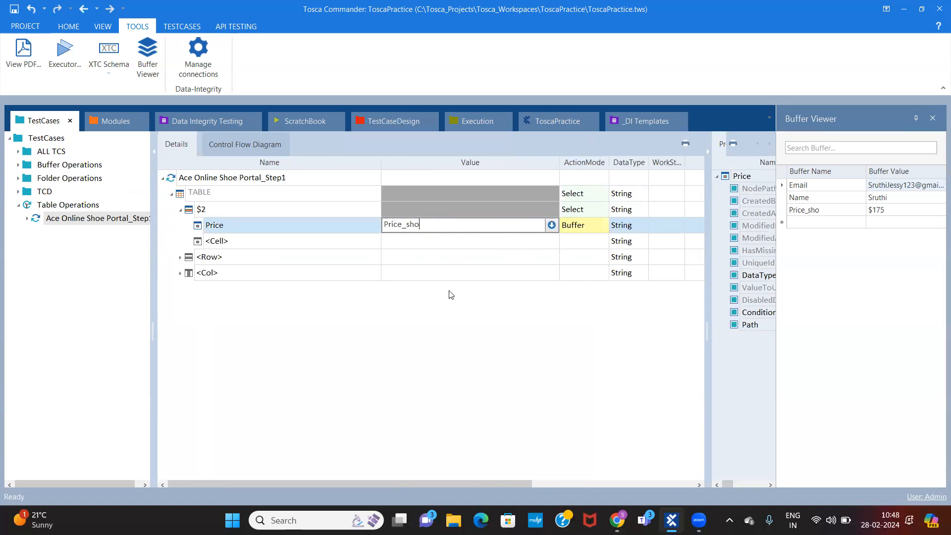
left_click(436, 242)
left_click(580, 237)
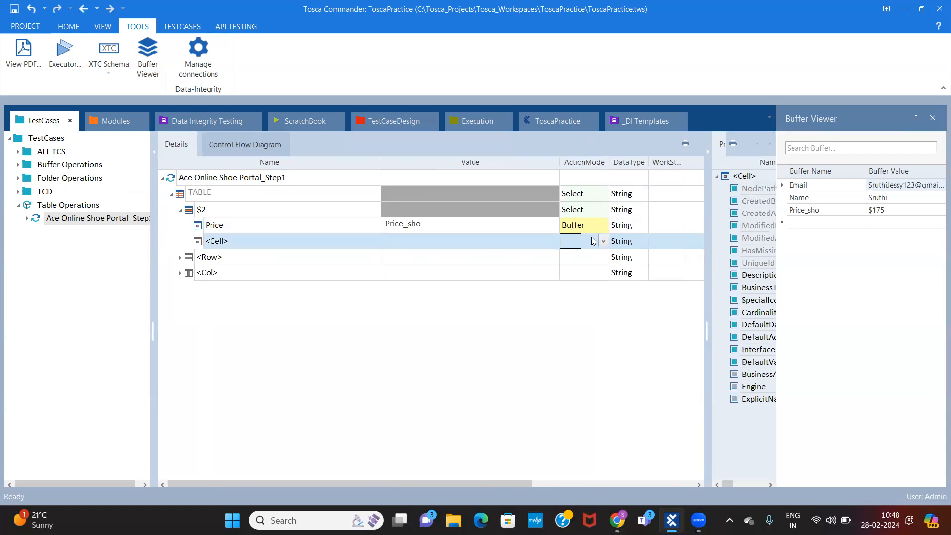
left_click(437, 226)
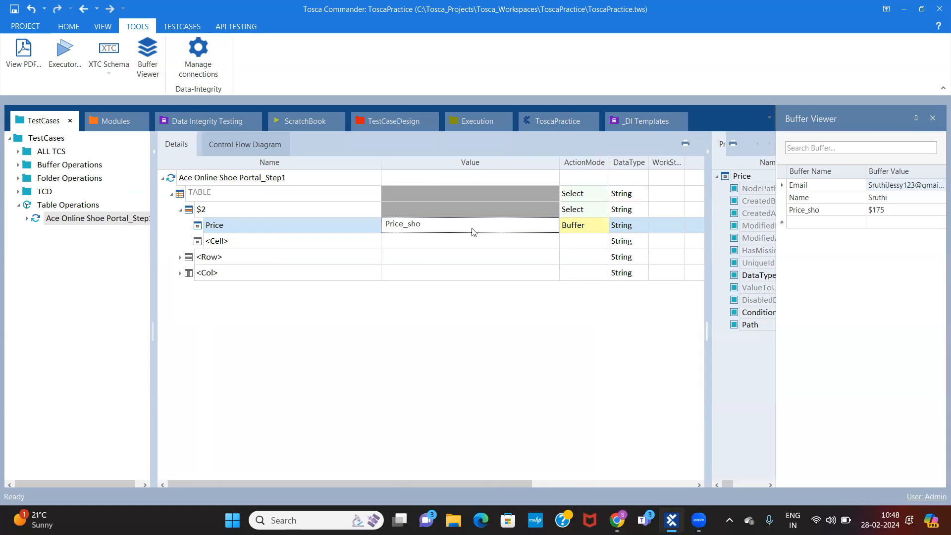
- Change the $2 row's Price cell to the Verify action mode with the expected value $175
left_click(572, 226)
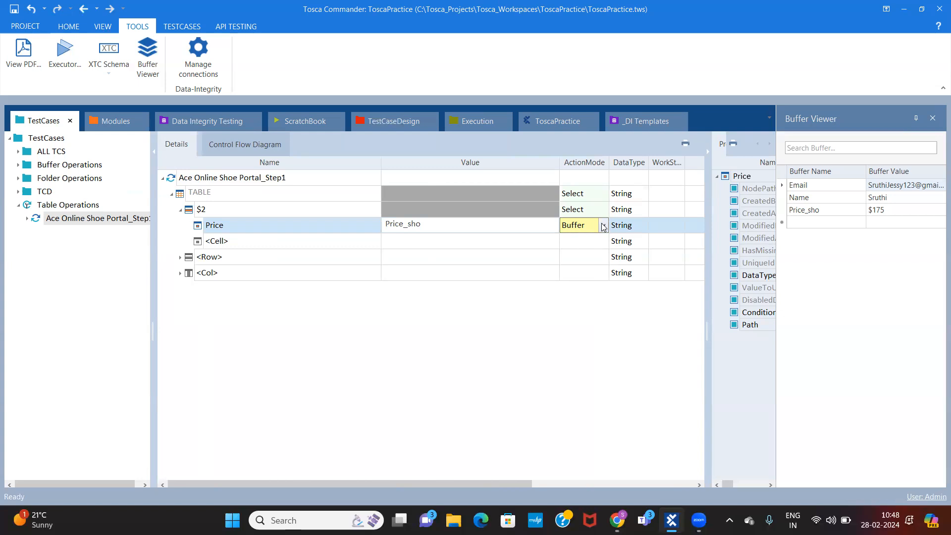
left_click(604, 226)
left_click(573, 253)
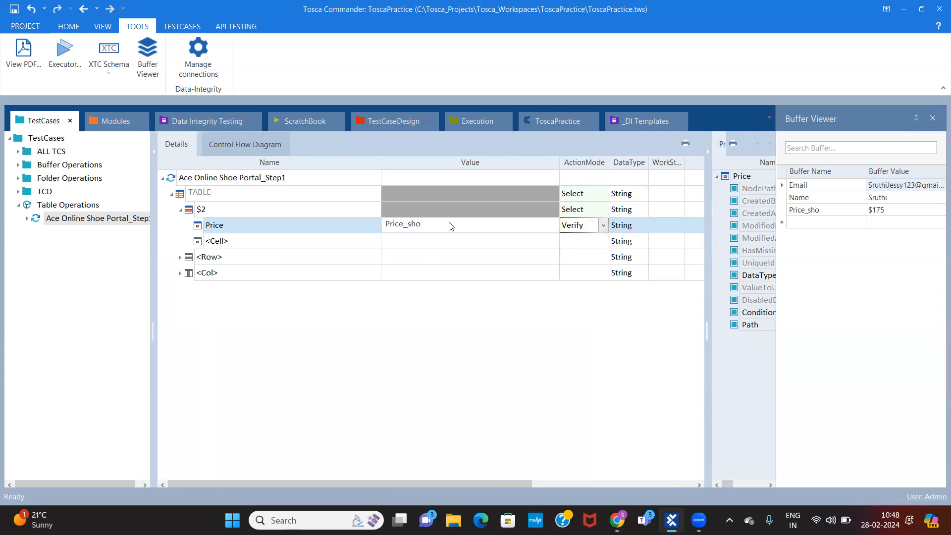
left_click(451, 226)
left_click(451, 226)
key("BackSpace")
key("BackSpace")
key("BackSpace")
key("BackSpace")
key("BackSpace")
key("BackSpace")
key("BackSpace")
key("BackSpace")
key("BackSpace")
type("$175")
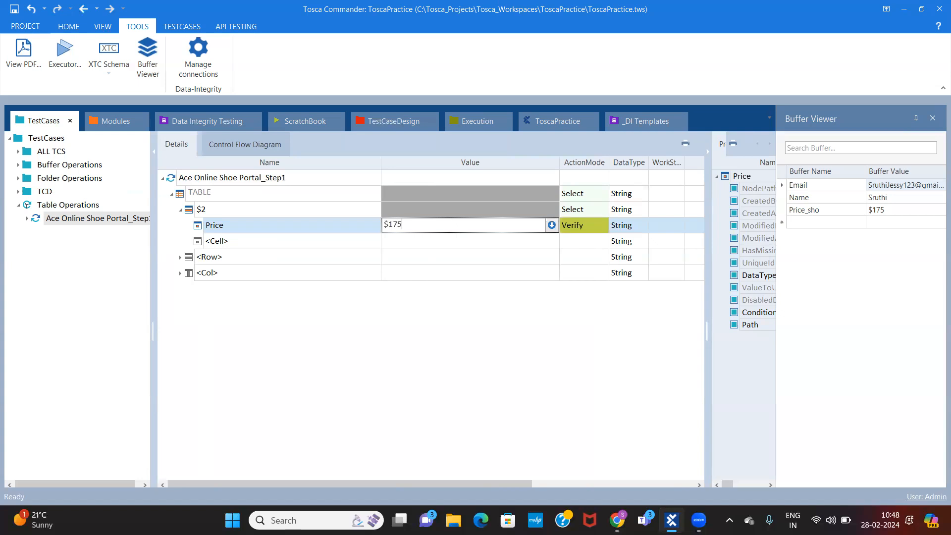
left_click(467, 370)
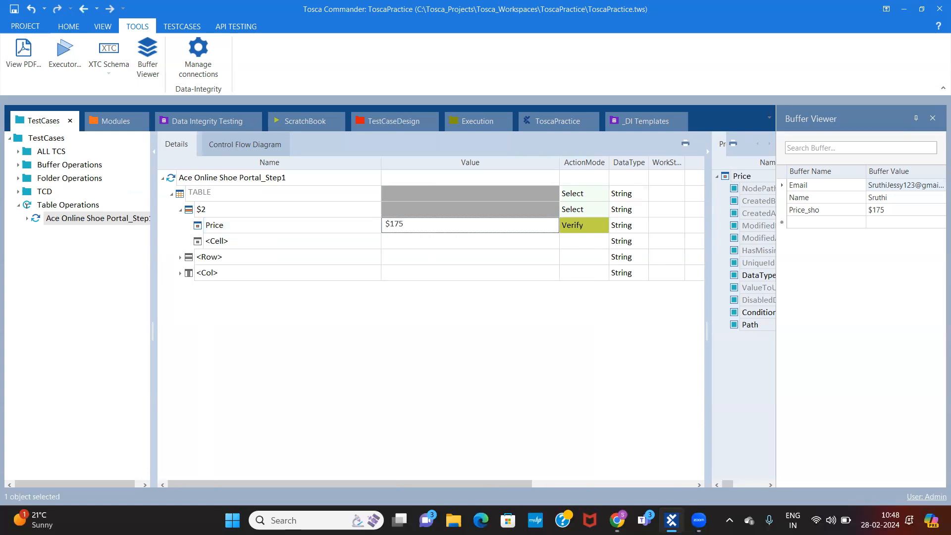
- Run the Ace Online Shoe Portal_Step1 test step in ScratchBook to verify the second row's price
left_click(225, 180)
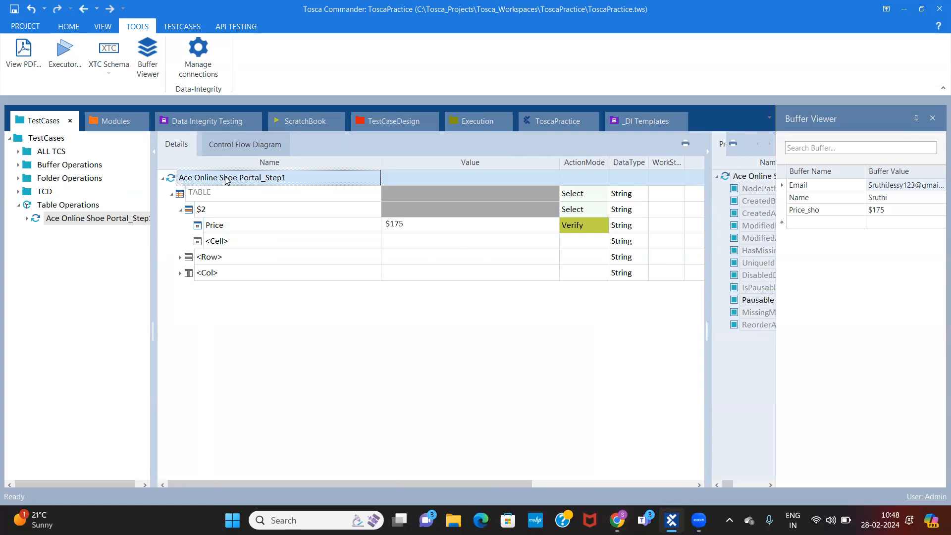
right_click(226, 179)
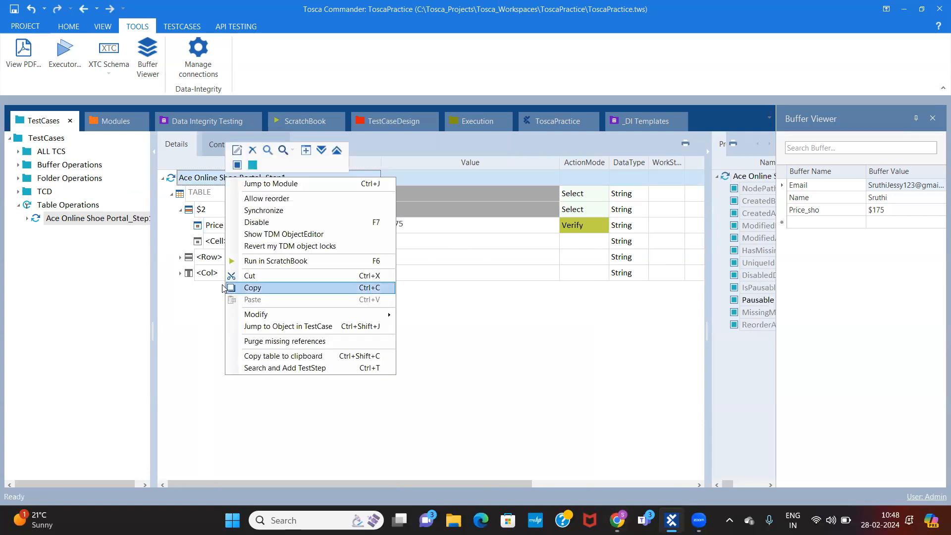
left_click(262, 262)
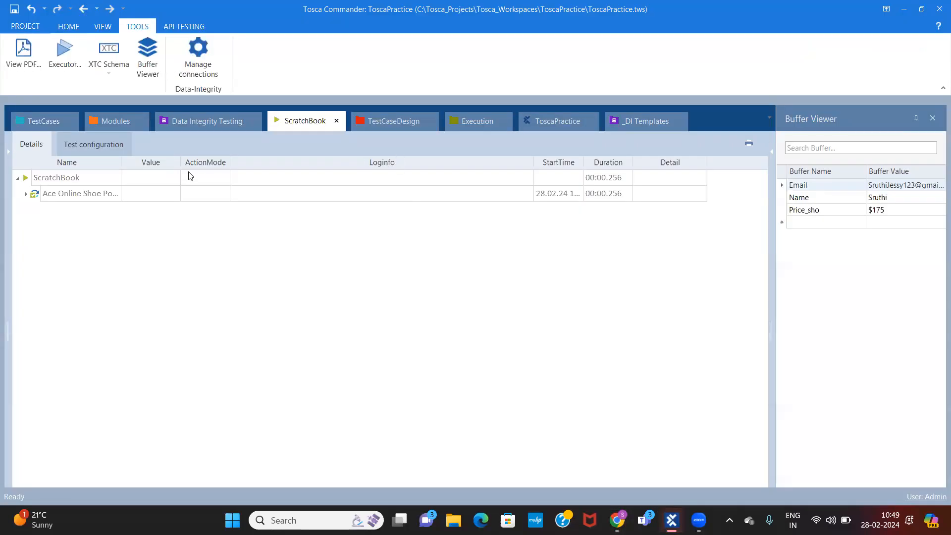
- Return to the test case and set the $2 row's Price cell back to the value Price_sho with action mode Buffer
left_click(31, 118)
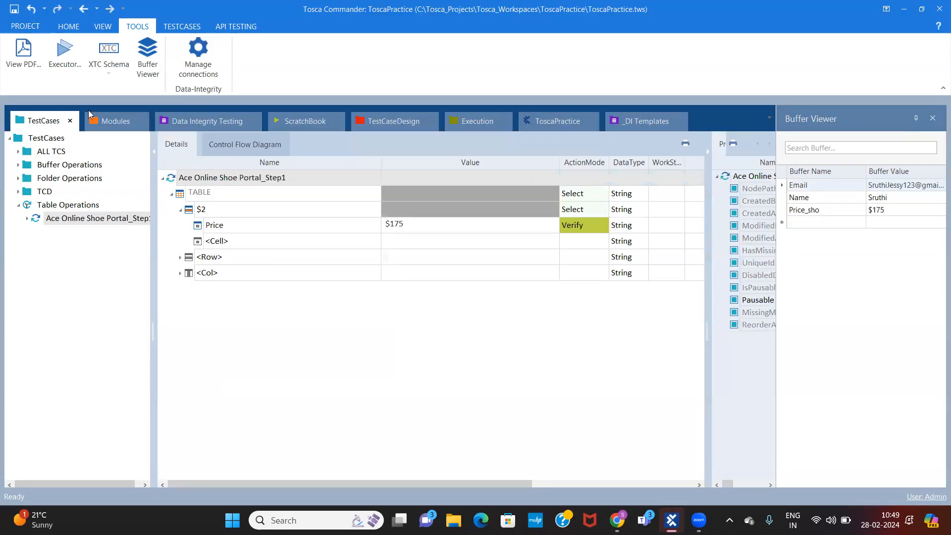
left_click(420, 227)
key("BackSpace")
key("BackSpace")
key("BackSpace")
key("BackSpace")
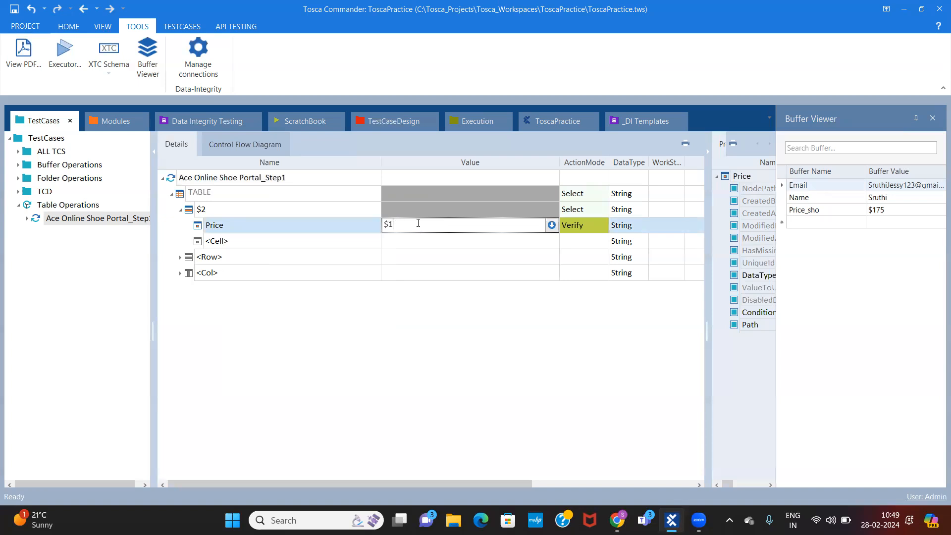
type("Price_sho")
key("Return")
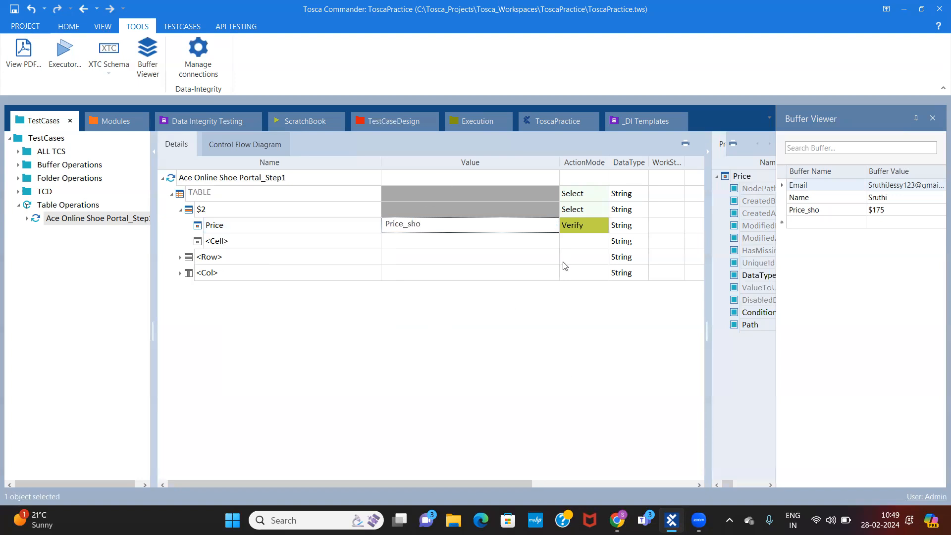
left_click(582, 224)
left_click(603, 225)
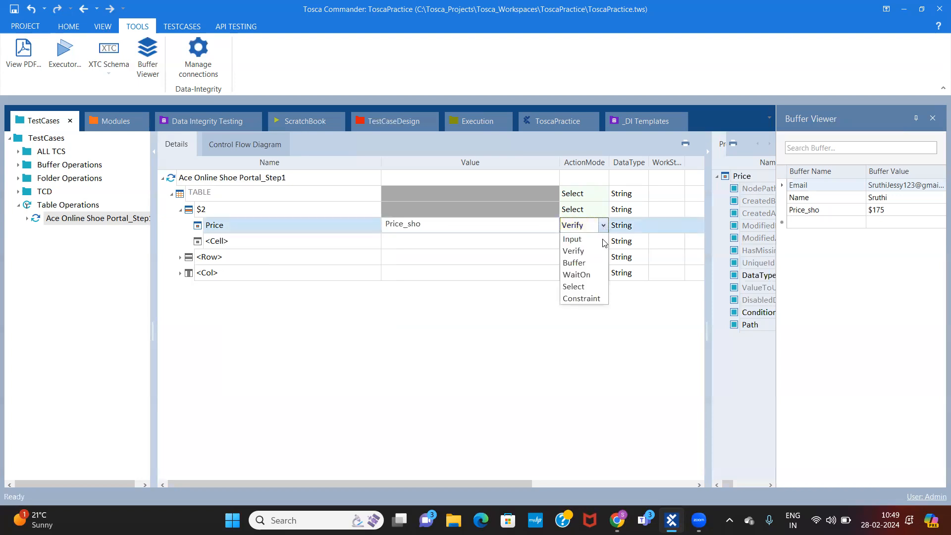
left_click(574, 263)
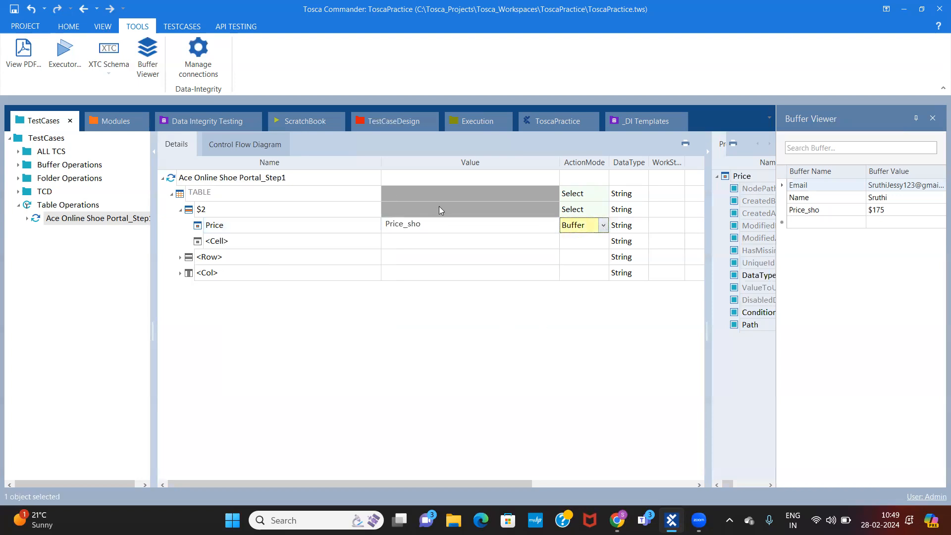
left_click(452, 226)
left_click(452, 226)
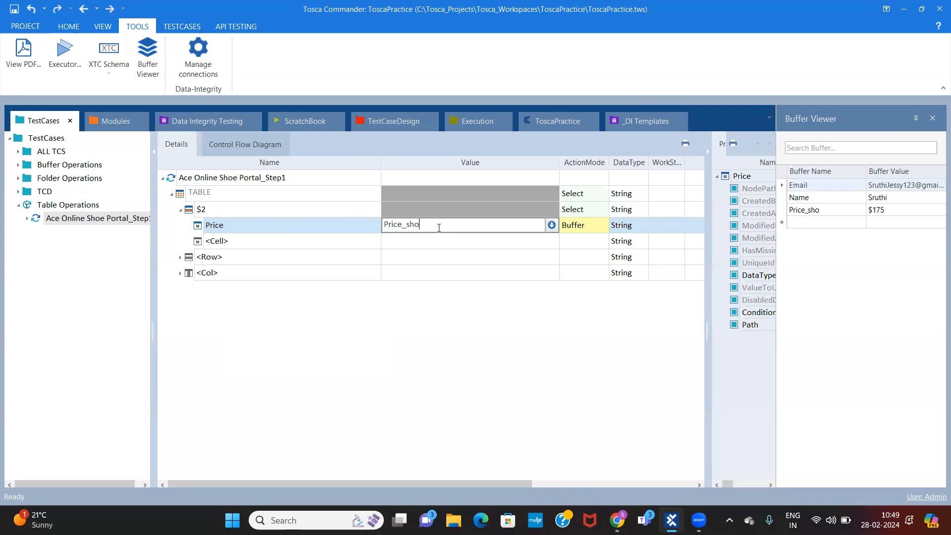
left_click(596, 226)
left_click(449, 223)
- Copy the Ace Online Shoe Portal_Step1 test step and paste the copy into the Table Operations test case
left_click(212, 180)
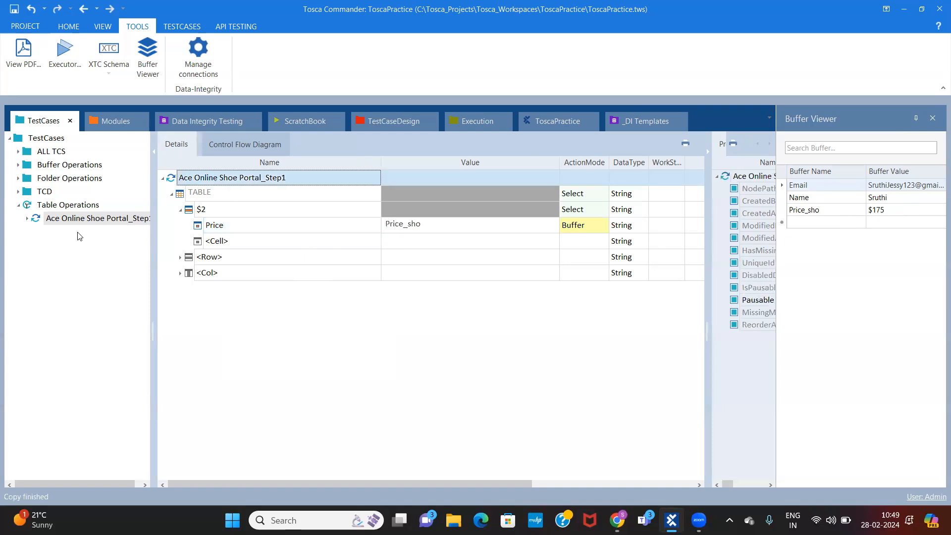
left_click(88, 206)
right_click(88, 207)
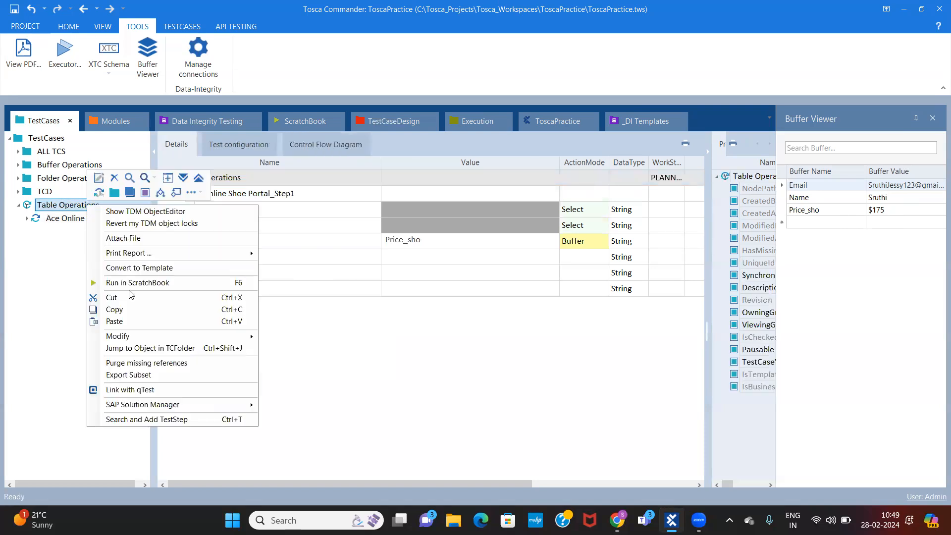
left_click(112, 320)
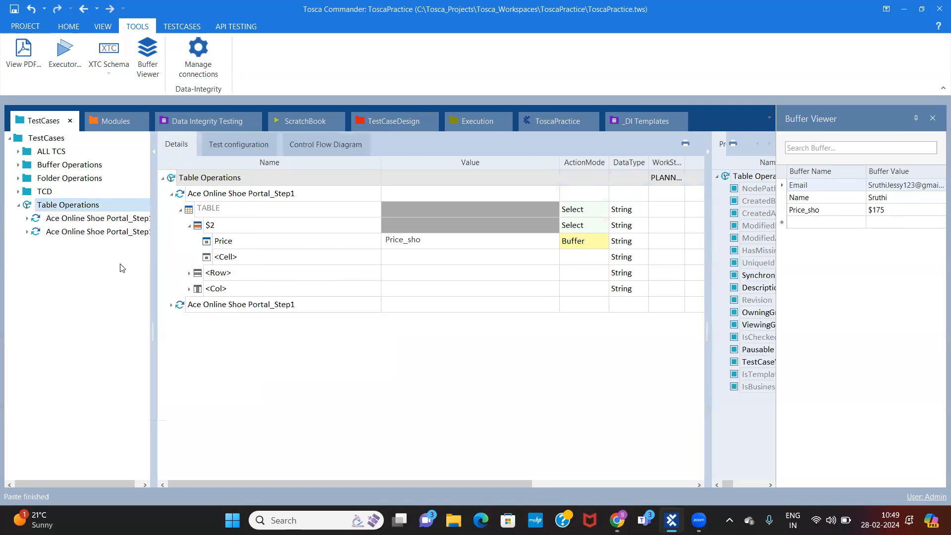
- Rename the pasted test step to Ace Online Shoe Portal_Step2
left_click(137, 232)
left_click(296, 182)
key("BackSpace")
type("2")
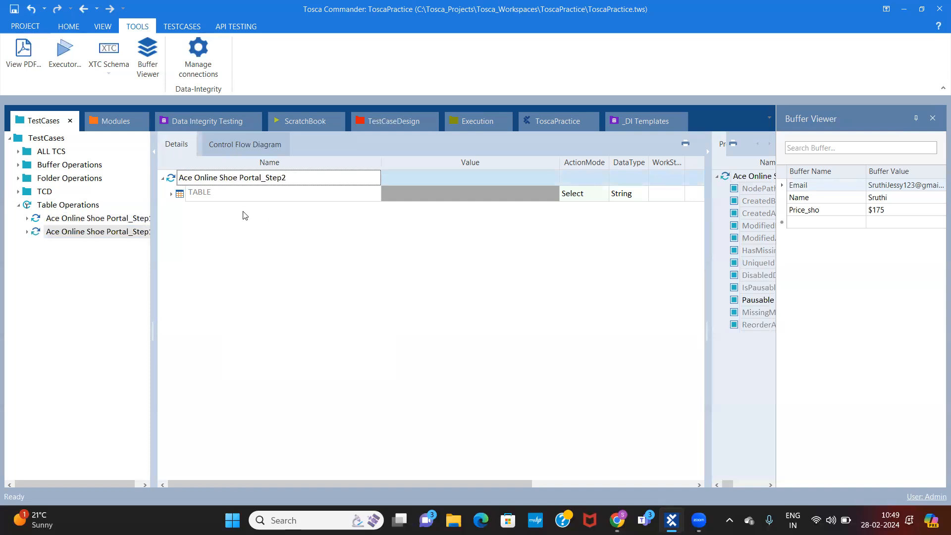
- Expand TABLE in the Ace Online Shoe Portal_Step2 test step and delete its $2 row
left_click(171, 194)
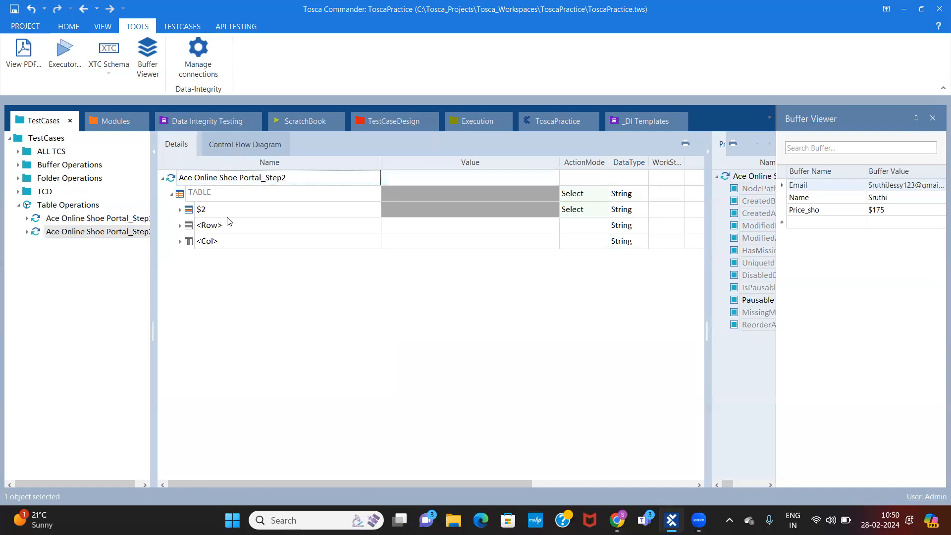
left_click(180, 210)
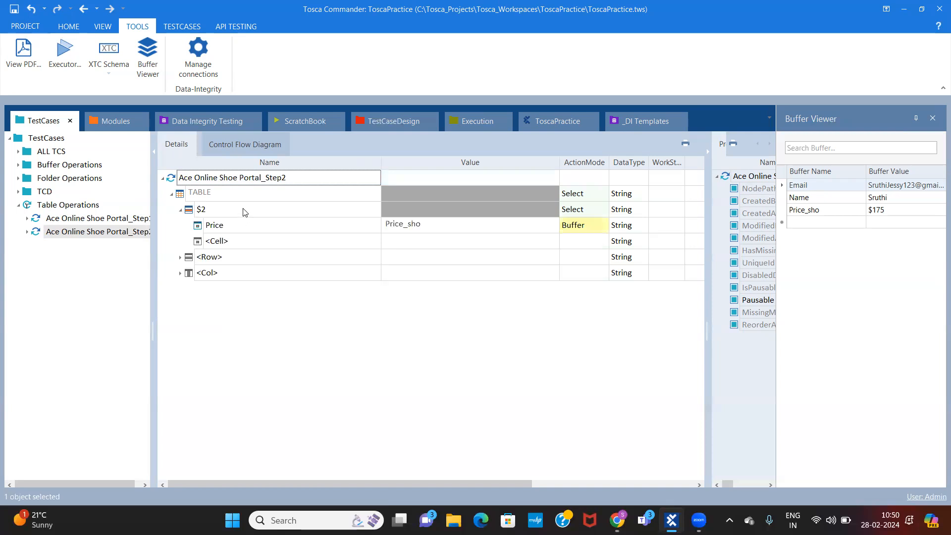
left_click(243, 212)
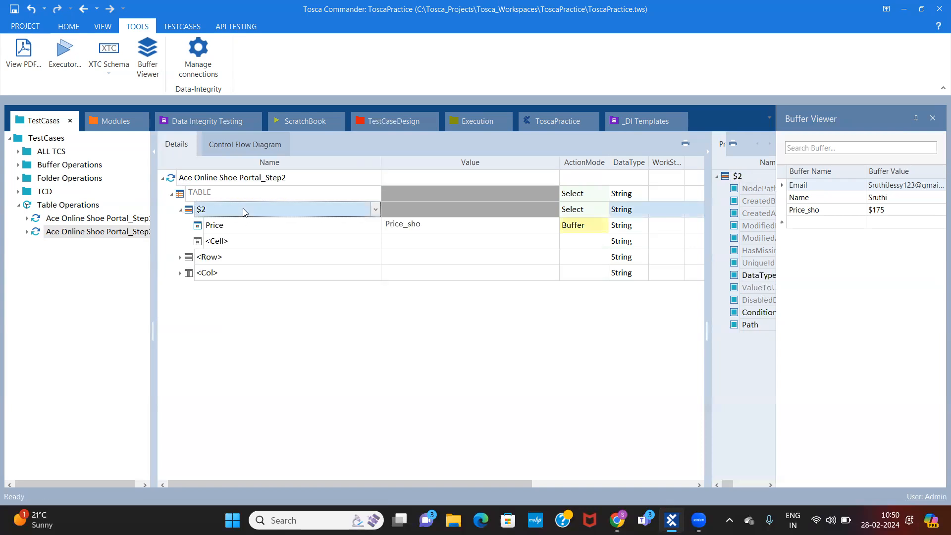
key("Delete")
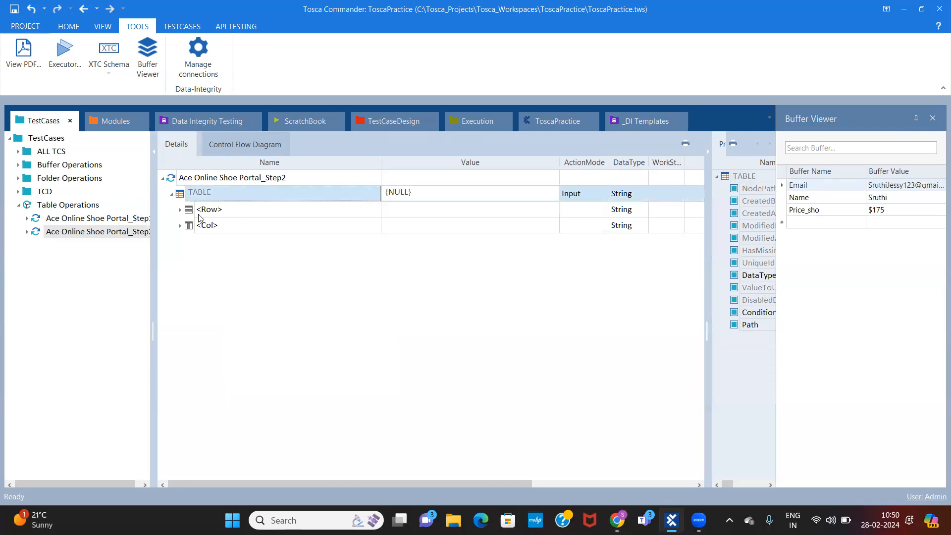
- Check the shoe table in the browser and define a #1 row under TABLE in the Step2 test step
left_click(302, 212)
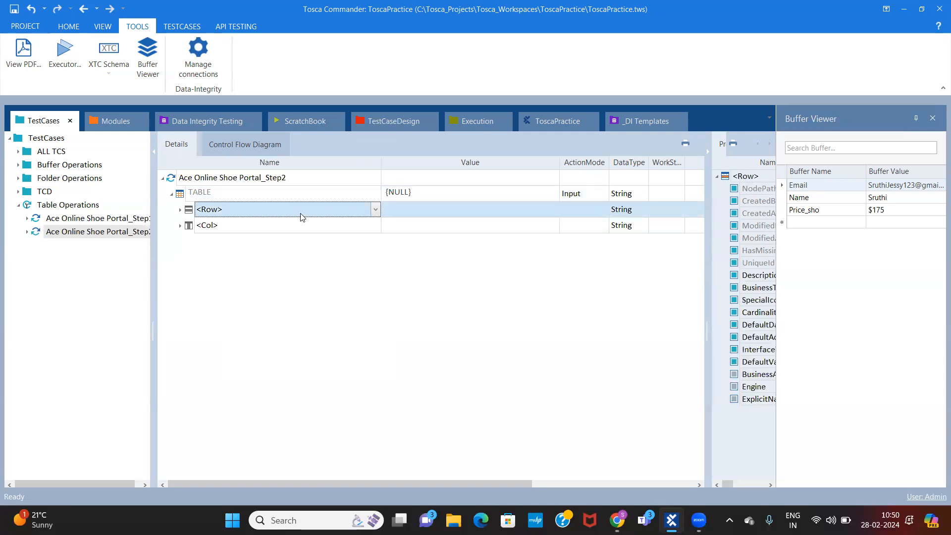
left_click(617, 520)
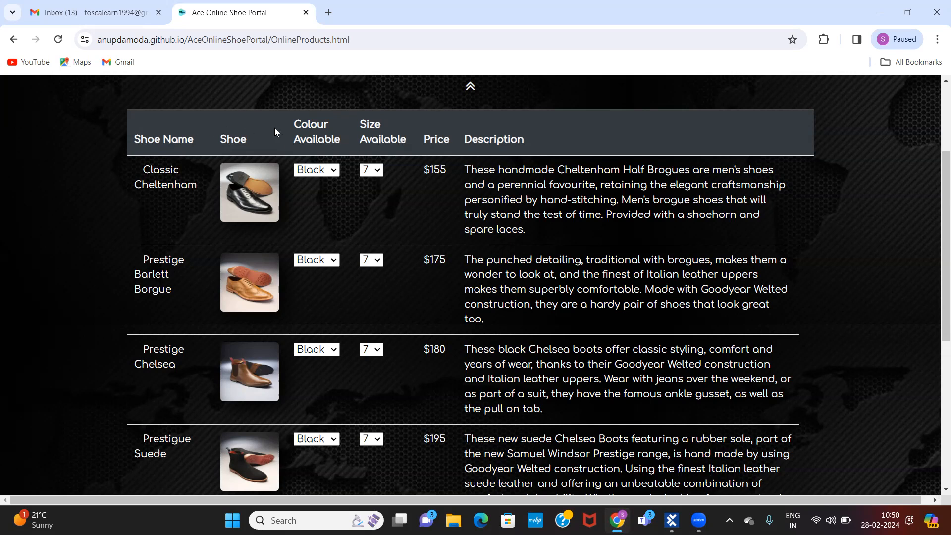
left_click(672, 520)
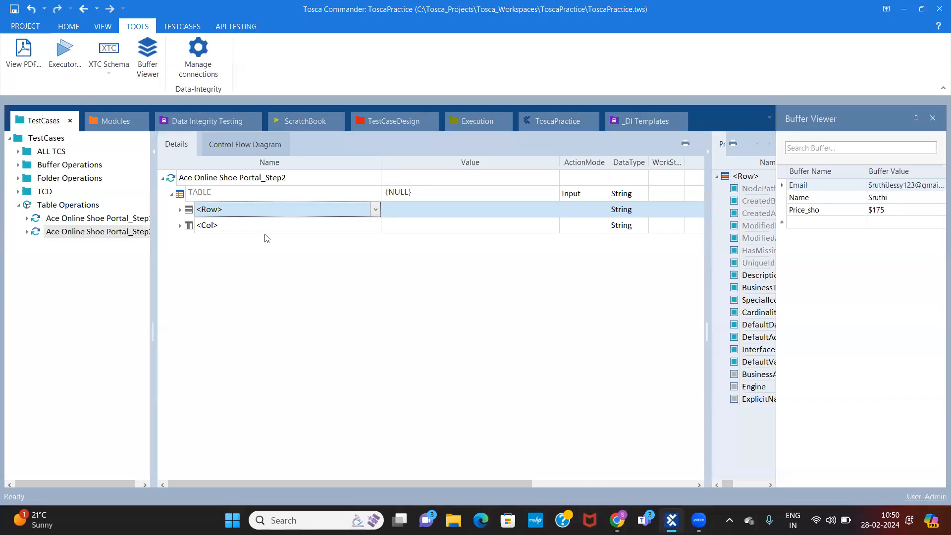
left_click(375, 209)
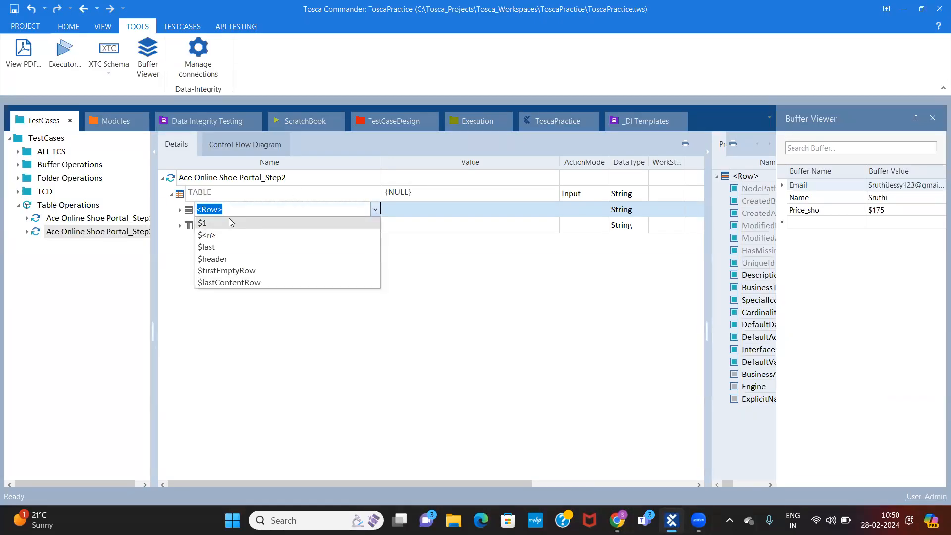
key("BackSpace")
type("#1")
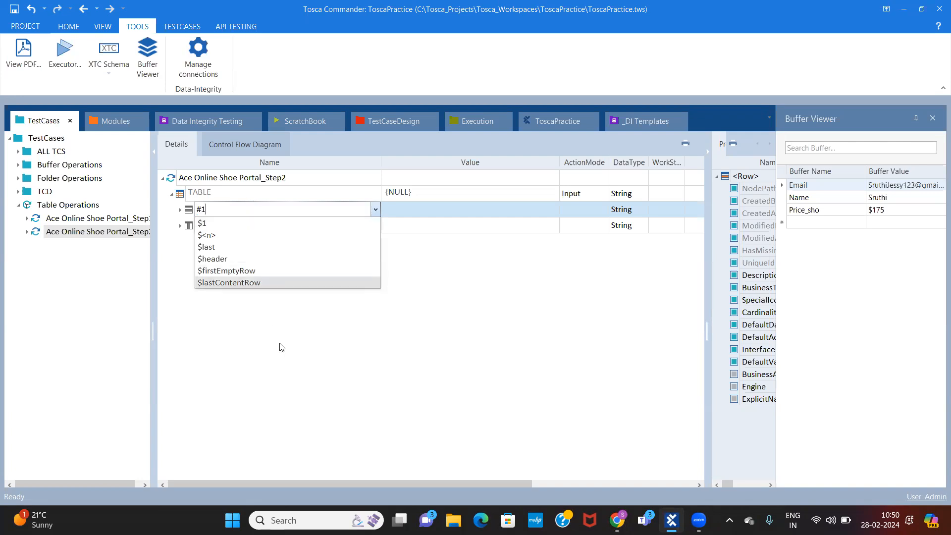
key("Return")
- Add Shoe Name, Shoe and Colour Available cells under the #1 row
left_click(285, 227)
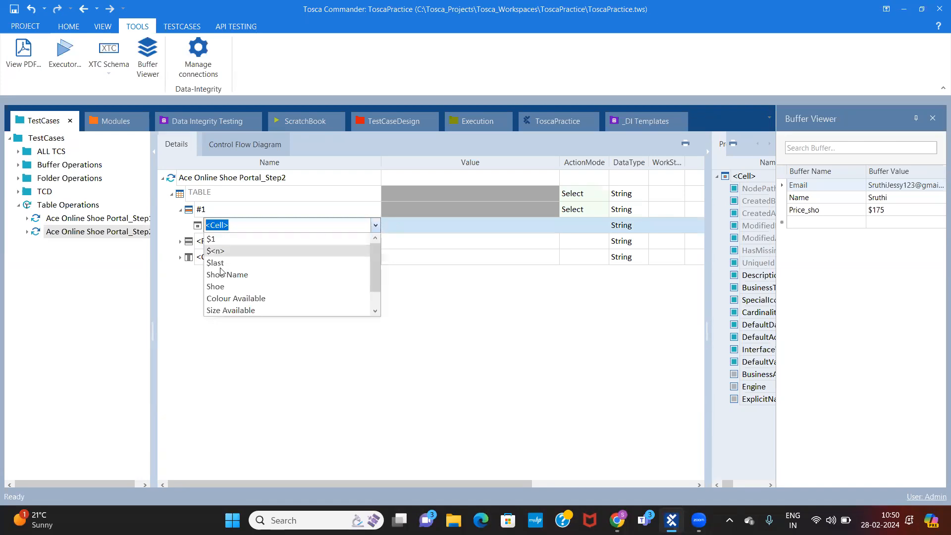
left_click(232, 275)
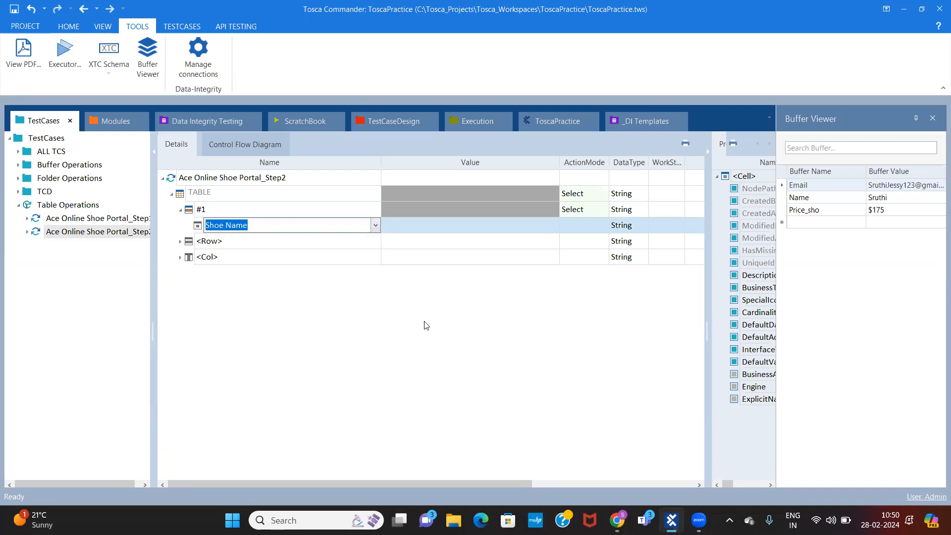
key("Return")
left_click(375, 243)
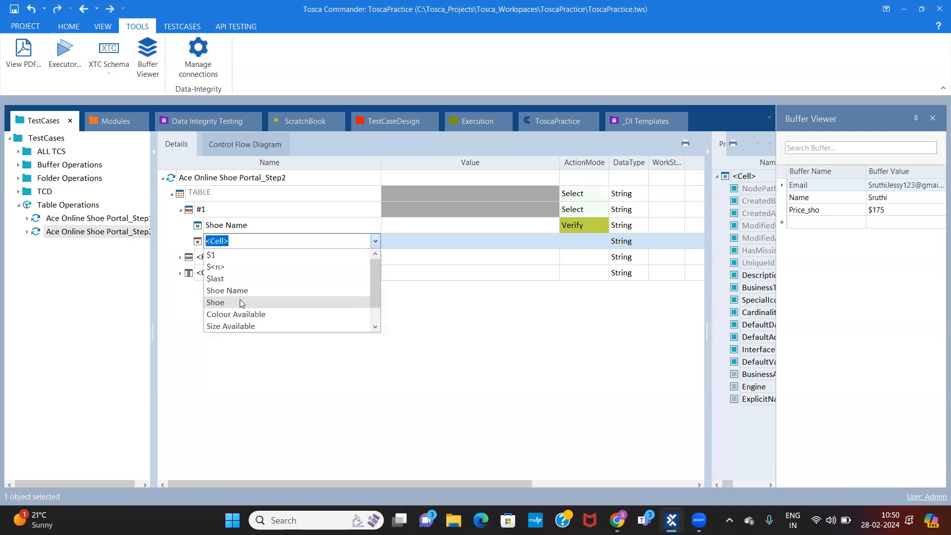
left_click(238, 302)
key("Return")
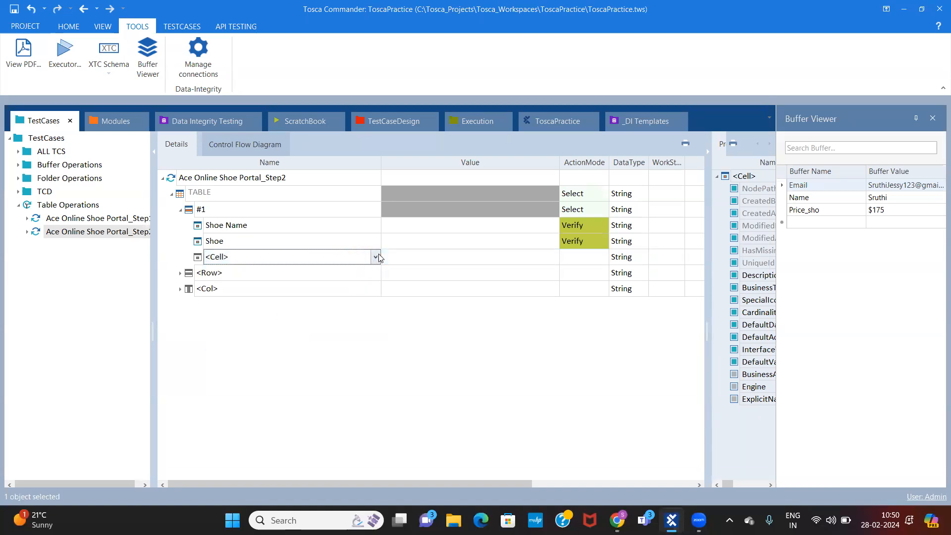
left_click(376, 257)
left_click(237, 331)
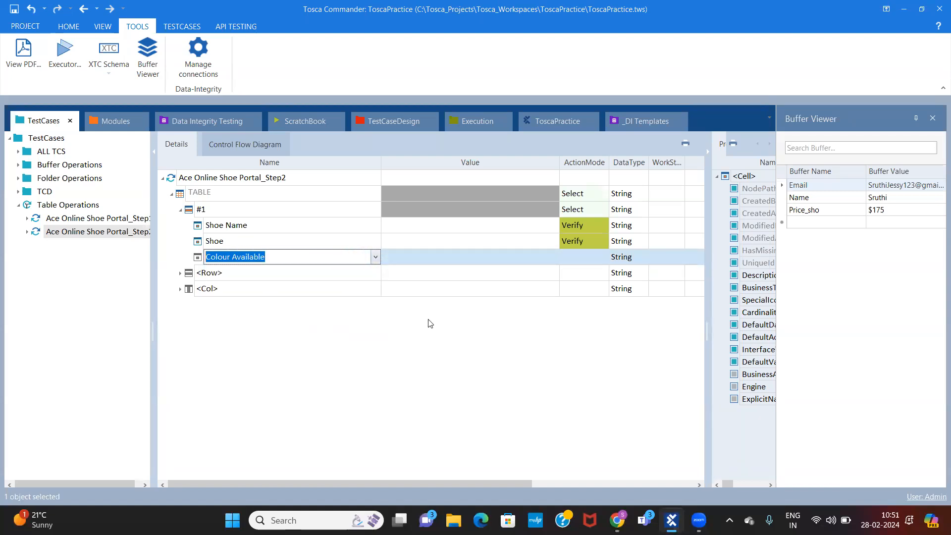
key("Return")
- Set the #1 row's Shoe Name cell to the value Shoe1 with action mode Buffer
left_click(436, 232)
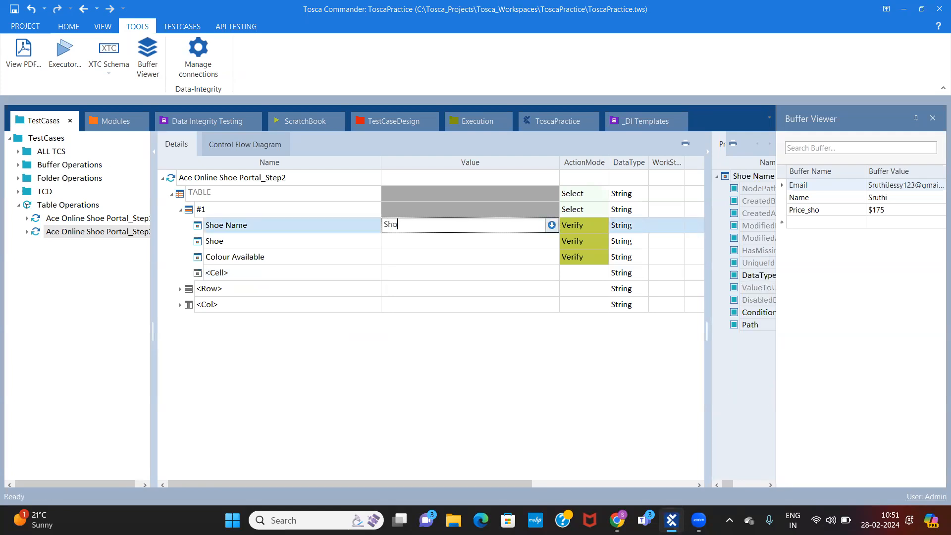
left_click(585, 225)
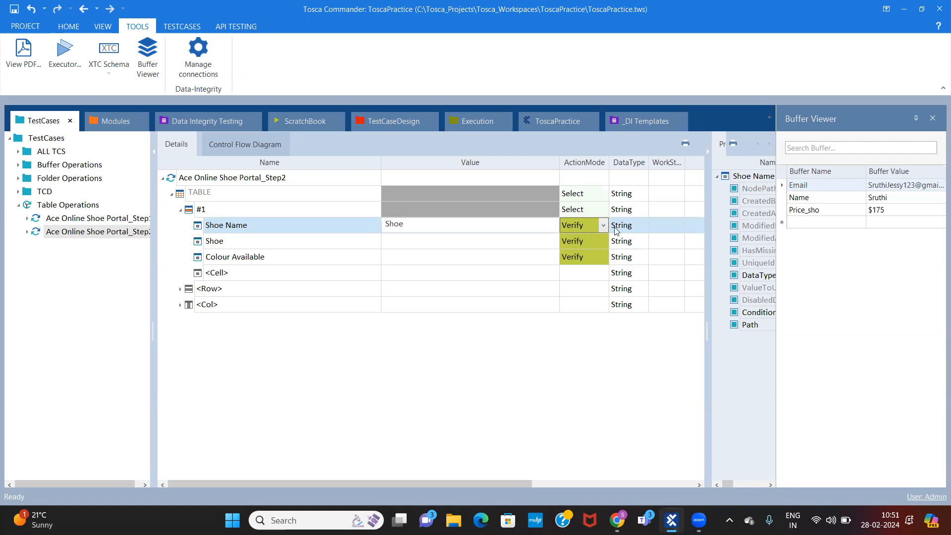
left_click(605, 227)
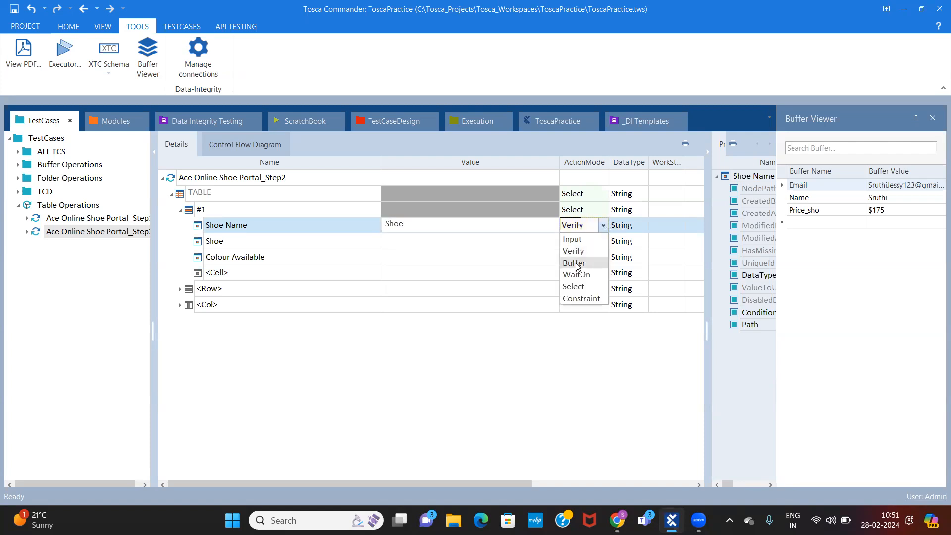
left_click(576, 263)
left_click(426, 243)
left_click(486, 241)
left_click(551, 242)
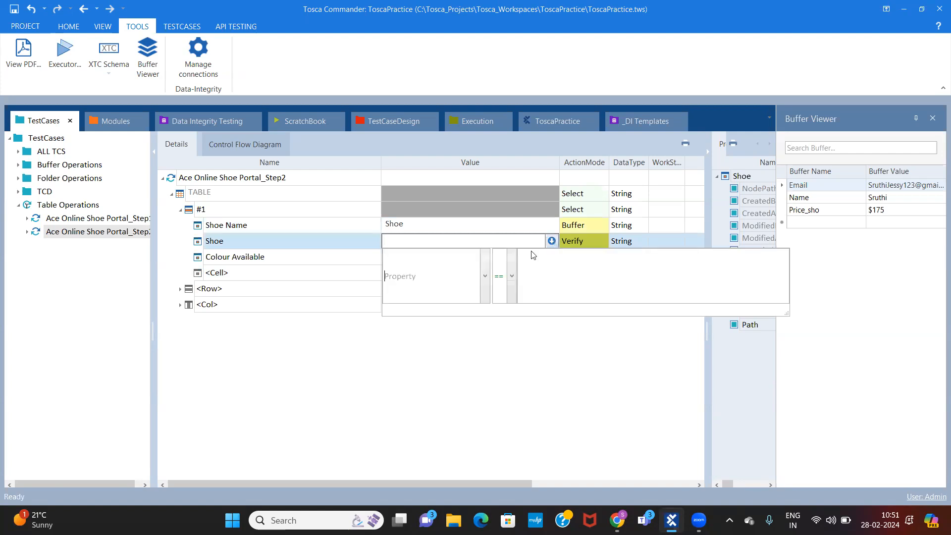
left_click(439, 238)
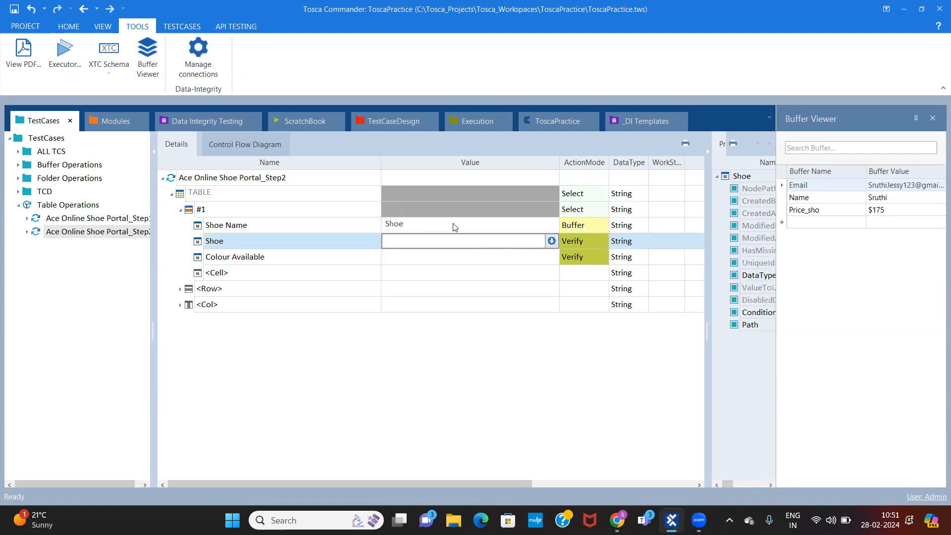
left_click(501, 223)
left_click(531, 225)
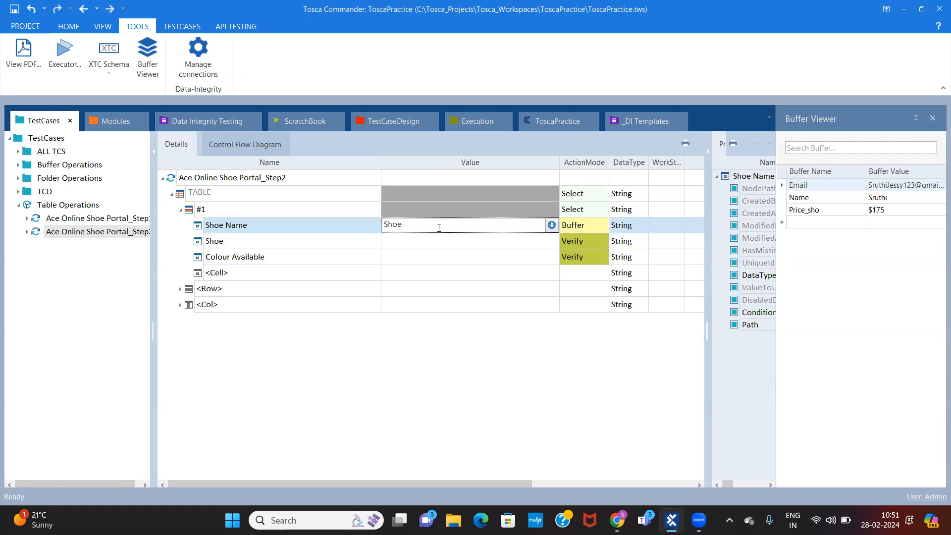
type("1")
- Enter the value Shoe2 for the Shoe cell and Colour for the Colour Available cell
left_click(411, 246)
left_click(460, 244)
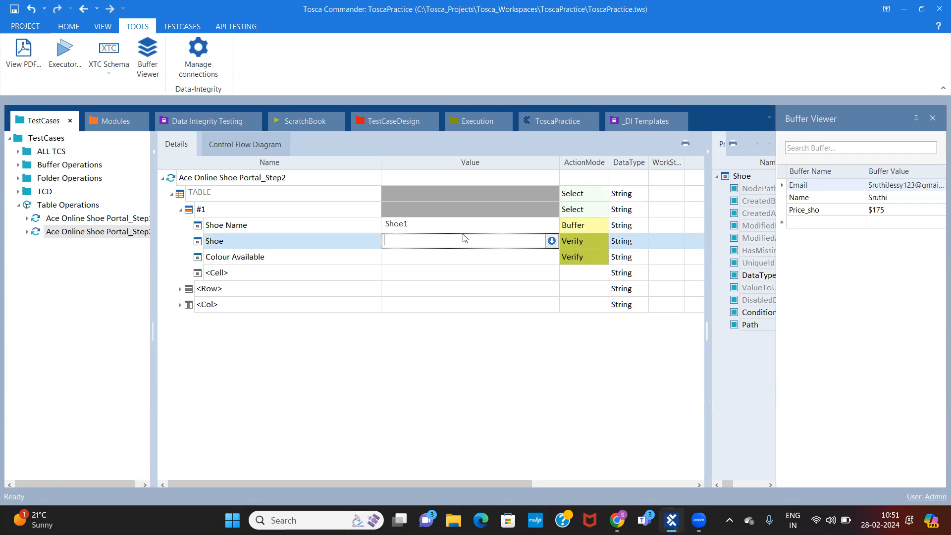
type("Shoe2")
left_click(440, 257)
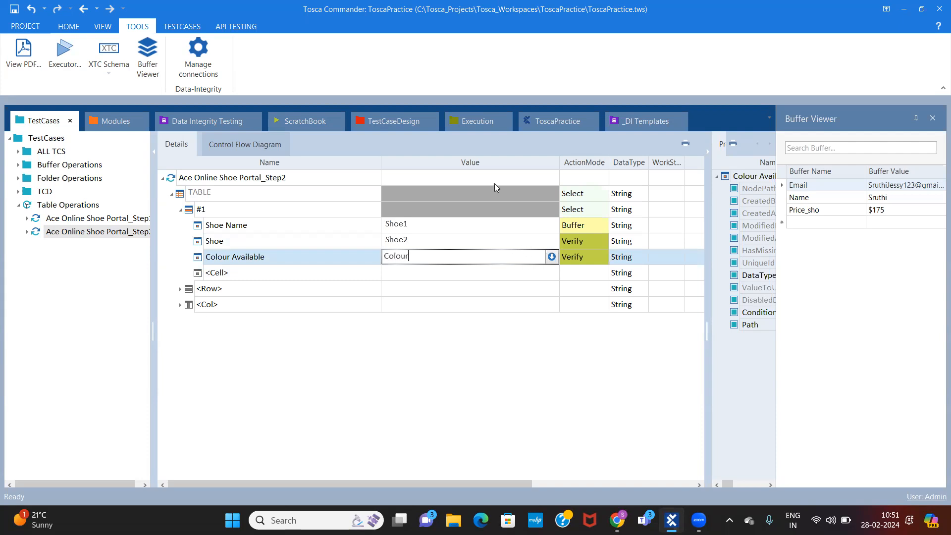
type("Colour")
- Change the action mode of the Shoe and Colour Available cells to Buffer
left_click(582, 239)
left_click(582, 241)
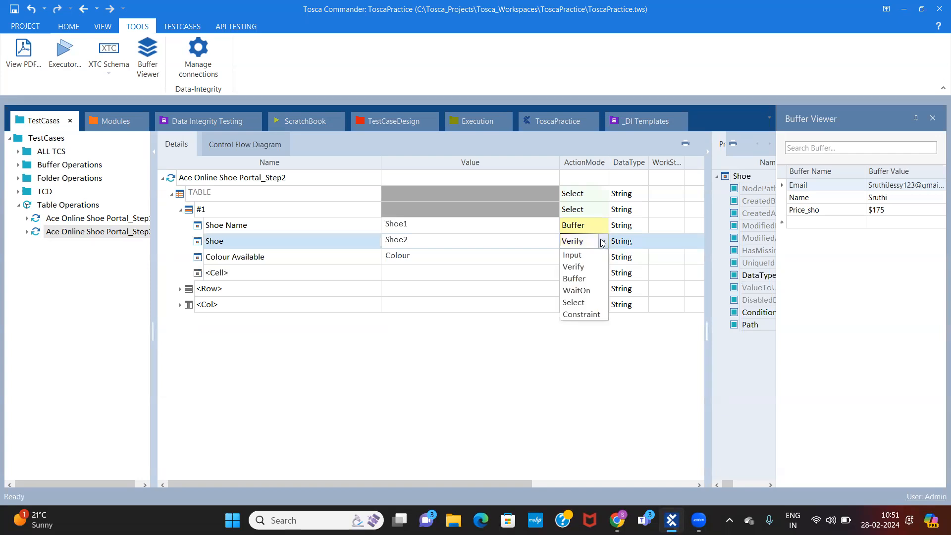
left_click(574, 279)
left_click(588, 255)
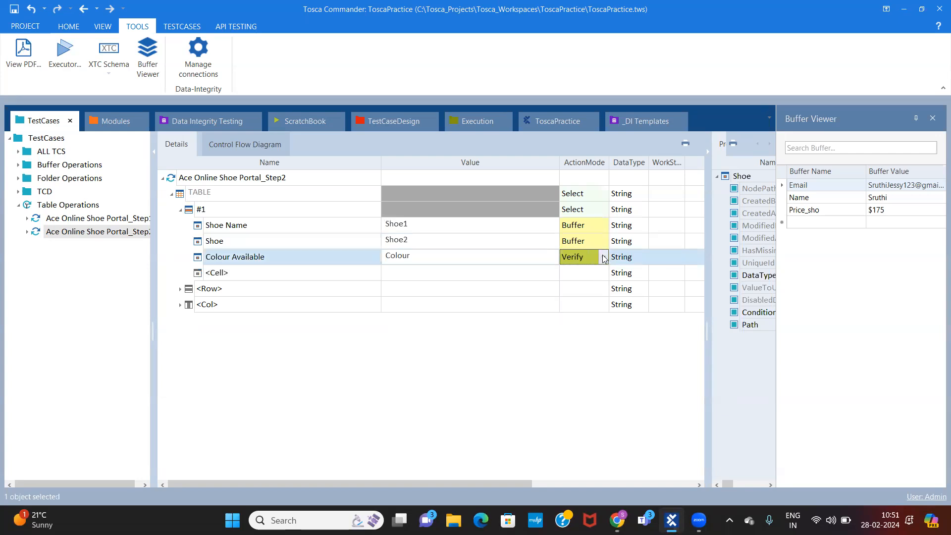
left_click(589, 257)
left_click(575, 295)
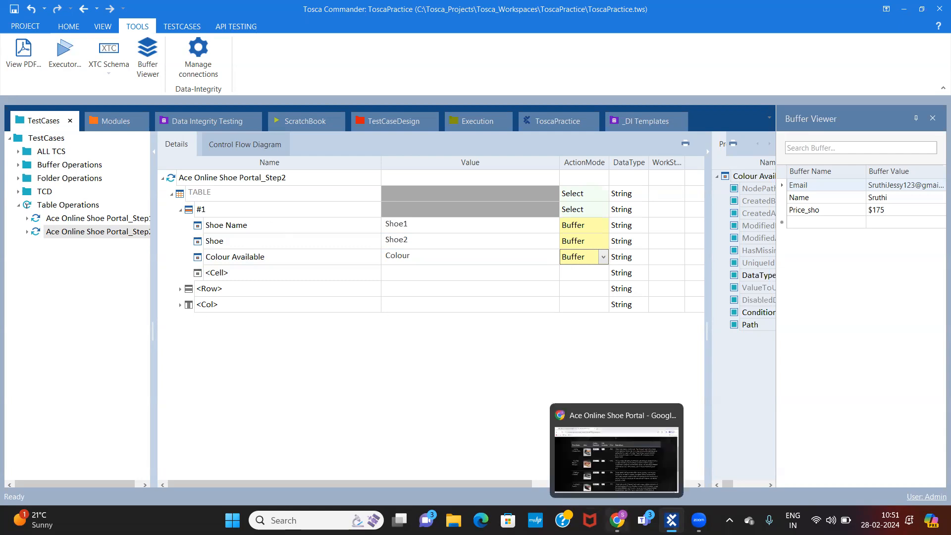
- Run the Ace Online Shoe Portal_Step2 test step in ScratchBook and expand its result to examine the log entries of the #1 row's cells
left_click(617, 520)
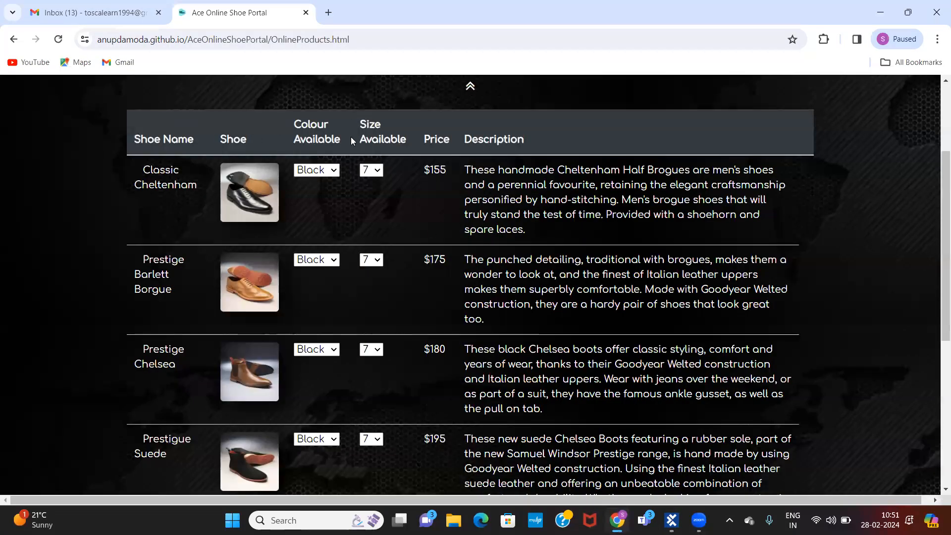
left_click(672, 520)
left_click(232, 174)
right_click(221, 179)
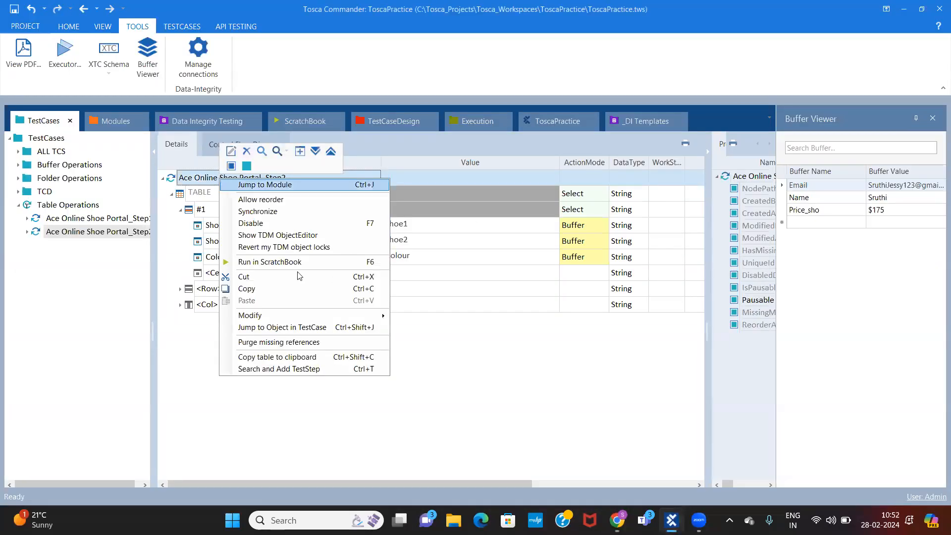
left_click(295, 262)
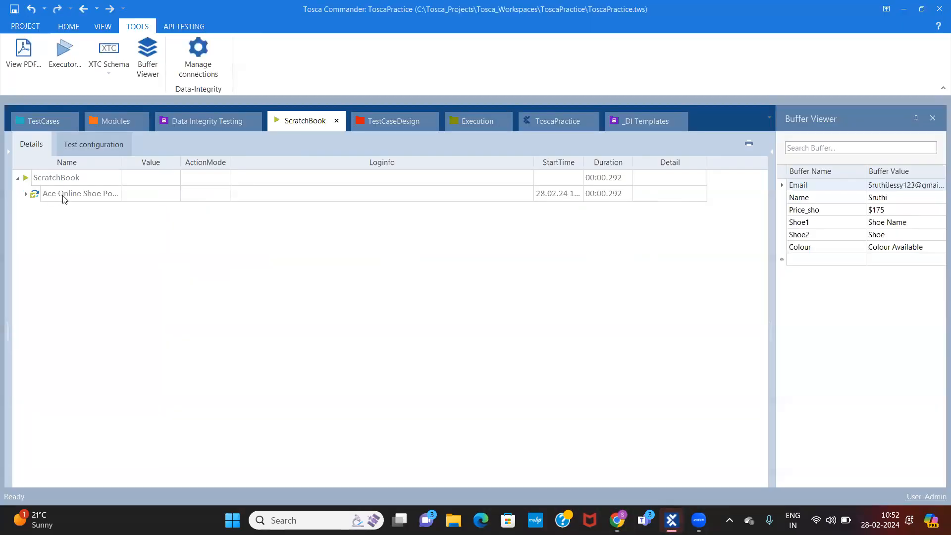
double_click(63, 195)
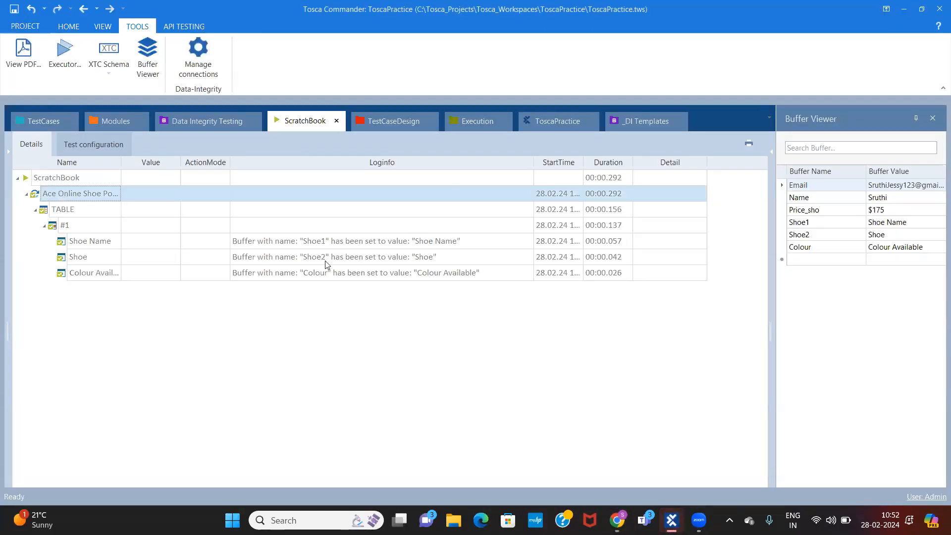
left_click(324, 248)
left_click(399, 264)
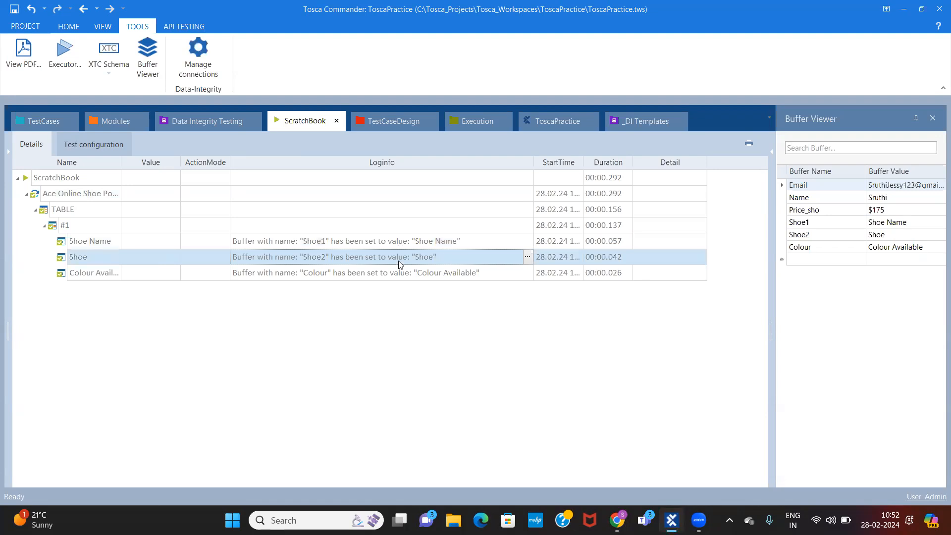
- Examine the Colour Available cell's log entry and compare it with the header row of the Formal Shoes table in Chrome
left_click(480, 277)
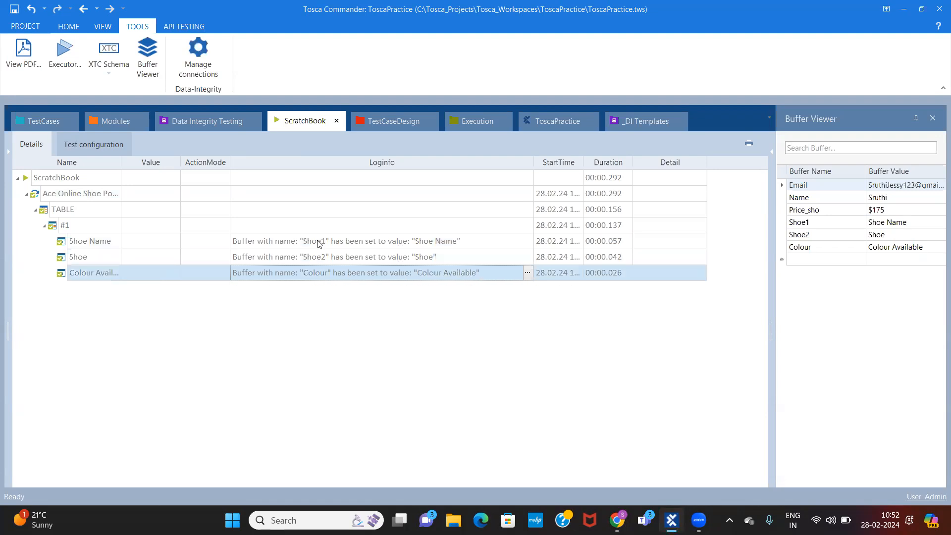
left_click(464, 278)
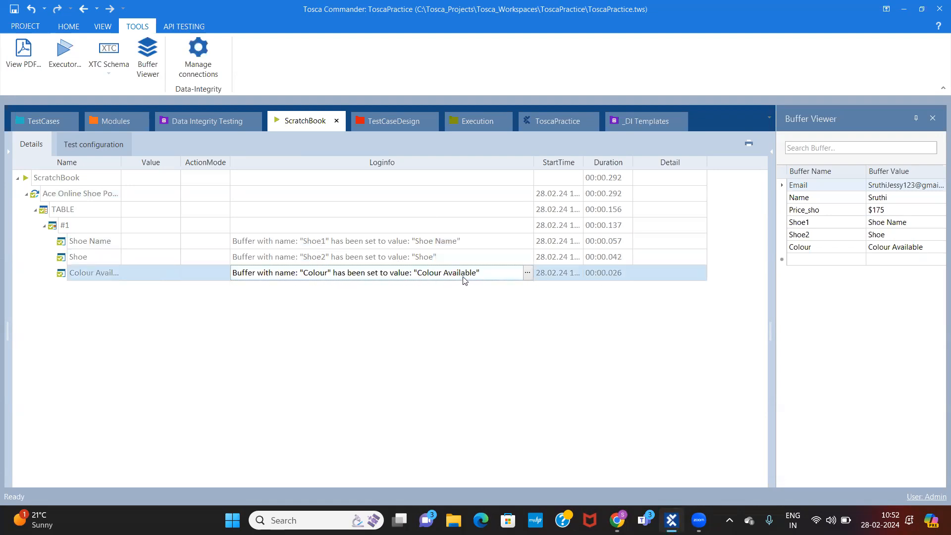
left_click(623, 519)
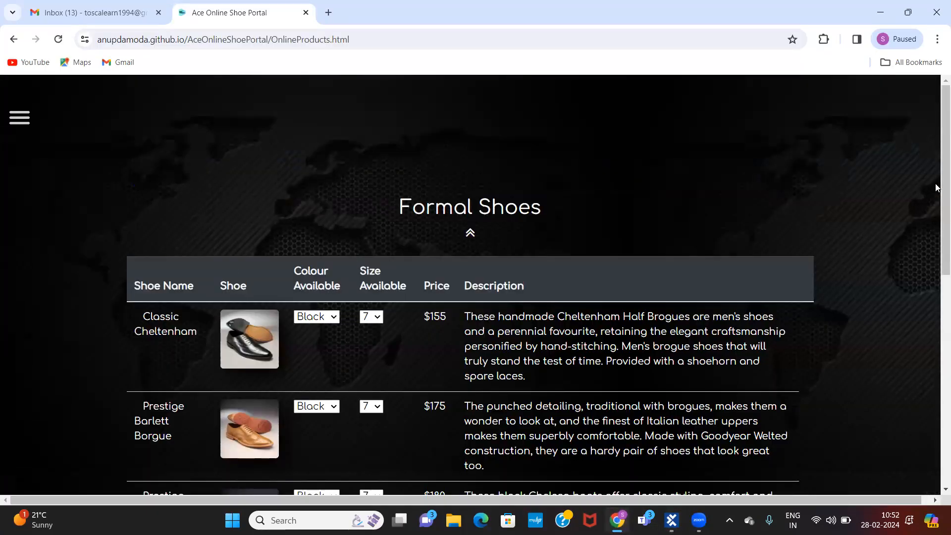
scroll(937, 198, "down", 2)
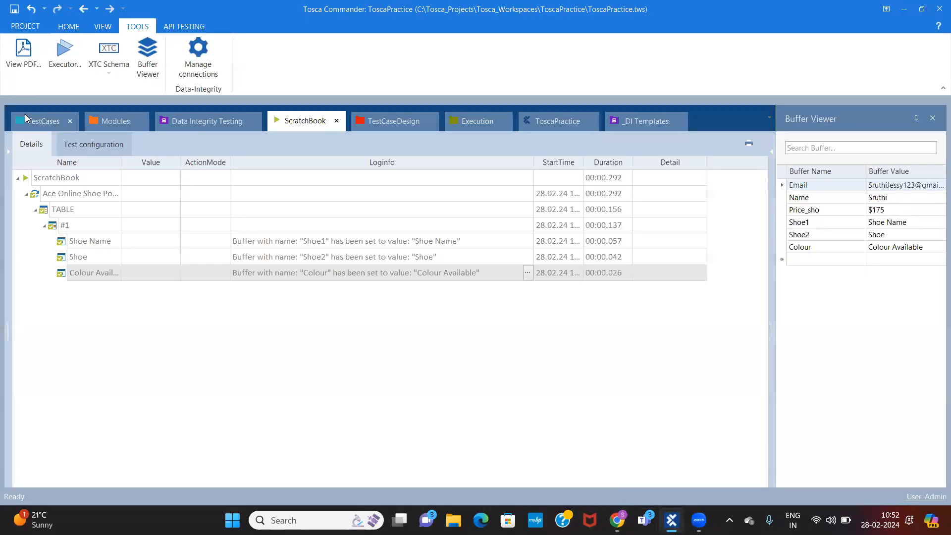
- Change the row reference under TABLE in the Ace Online Shoe Portal_Step2 test step to #2
left_click(25, 115)
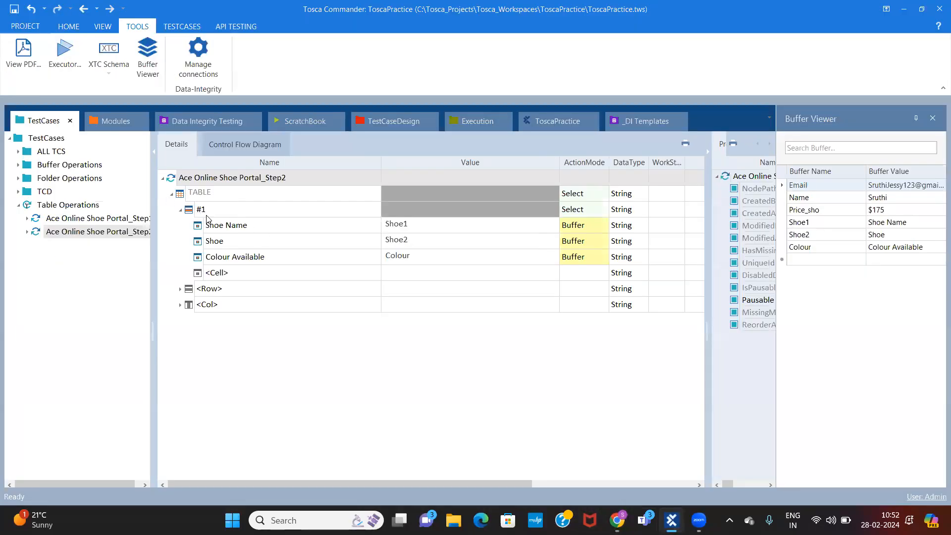
left_click(270, 229)
left_click(214, 211)
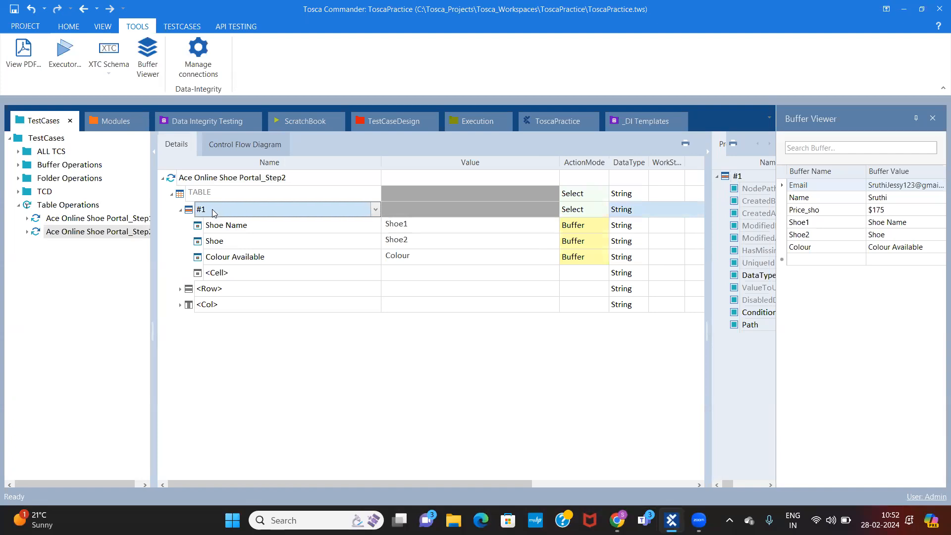
left_click(202, 210)
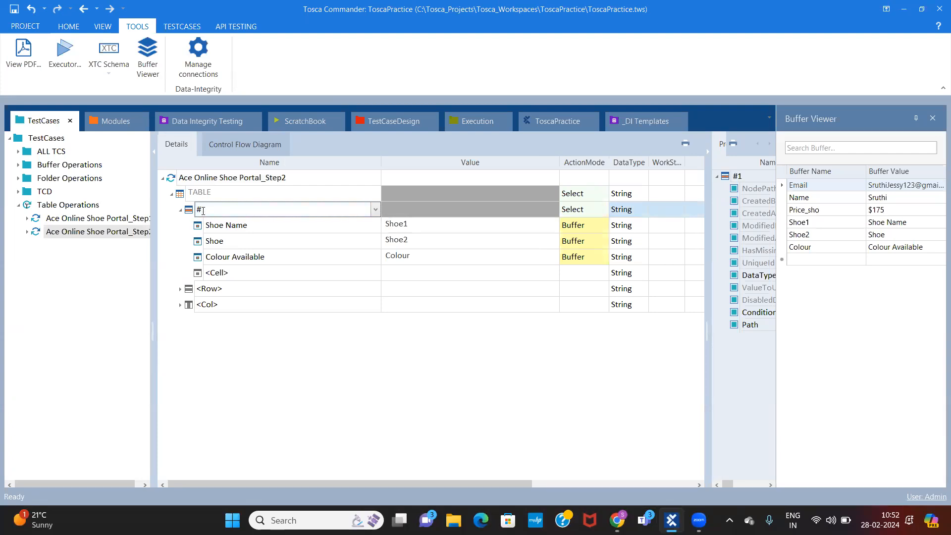
key("BackSpace")
type("2")
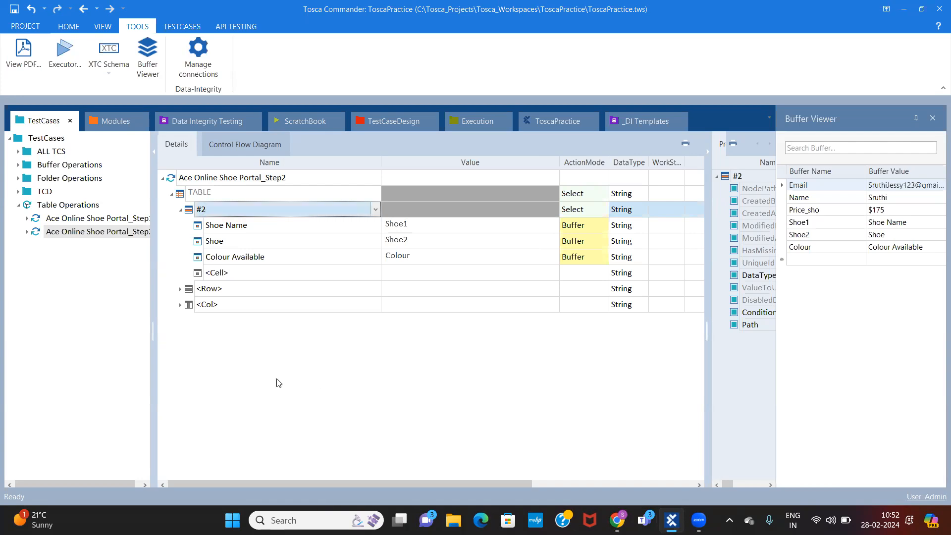
key("Return")
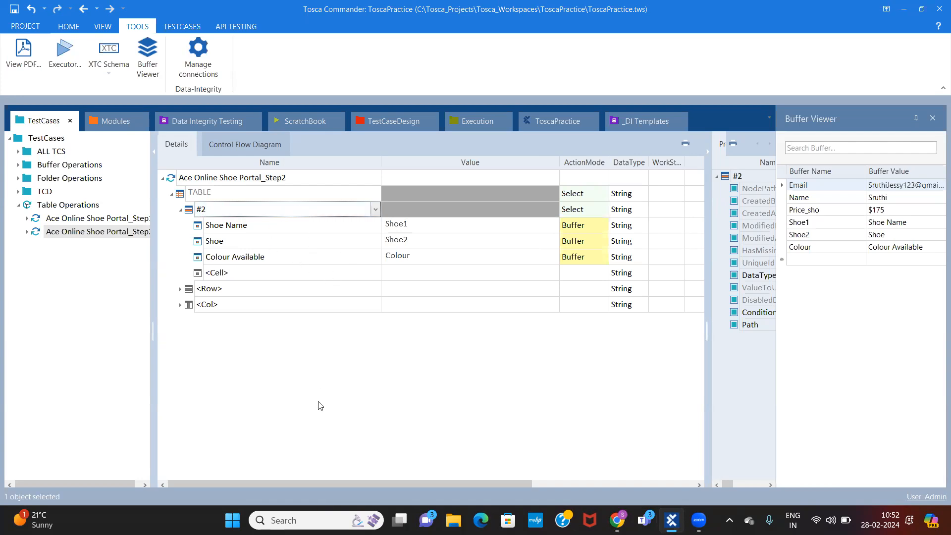
- Check the Formal Shoes table in Chrome and delete the Shoe cell from the #2 row in Tosca Commander
left_click(617, 520)
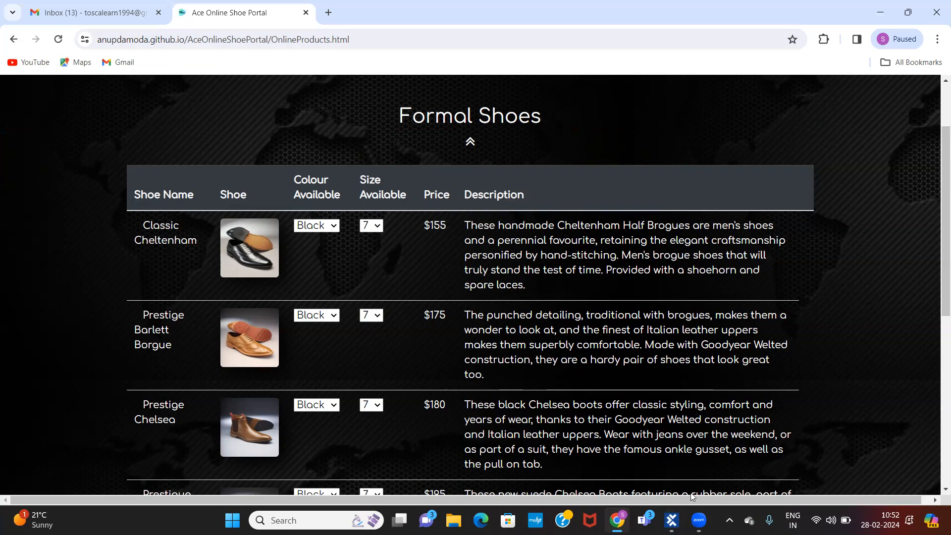
left_click(672, 520)
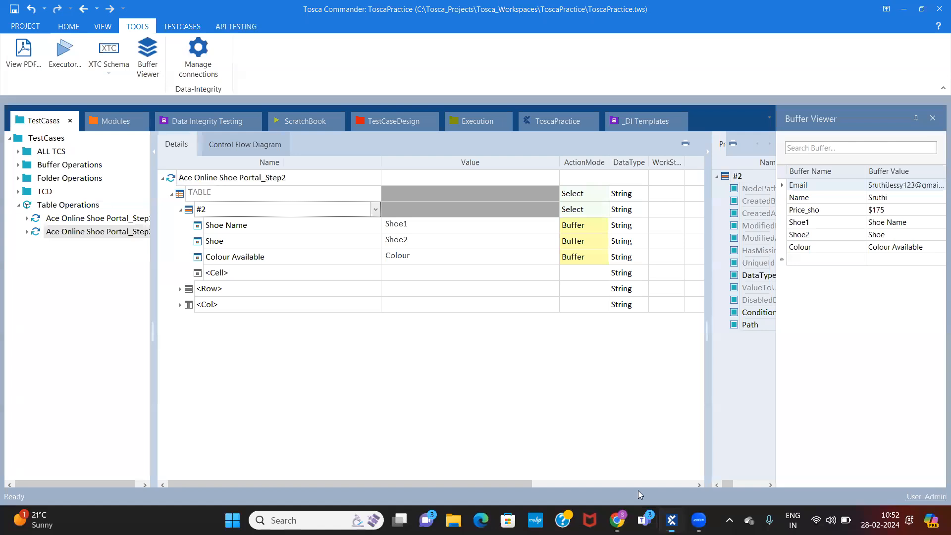
left_click(269, 241)
key("Delete")
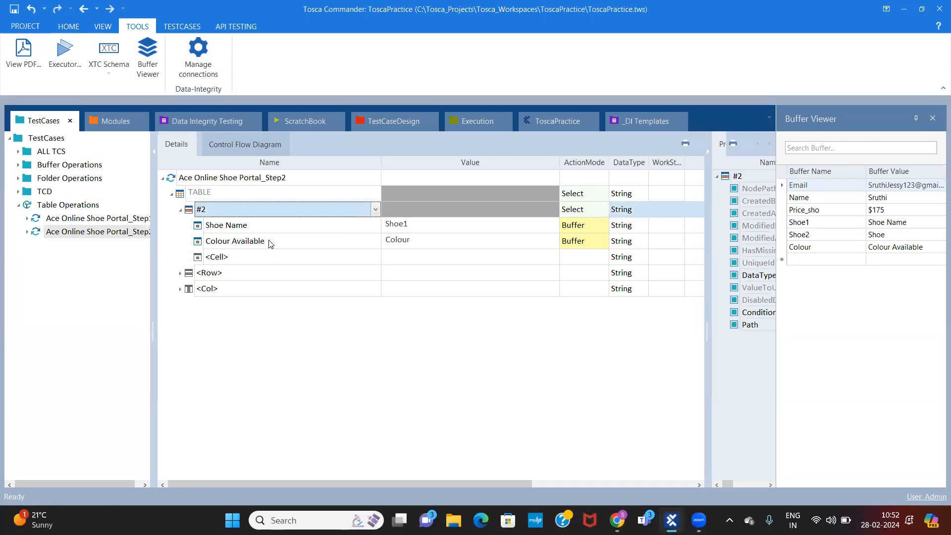
left_click(450, 241)
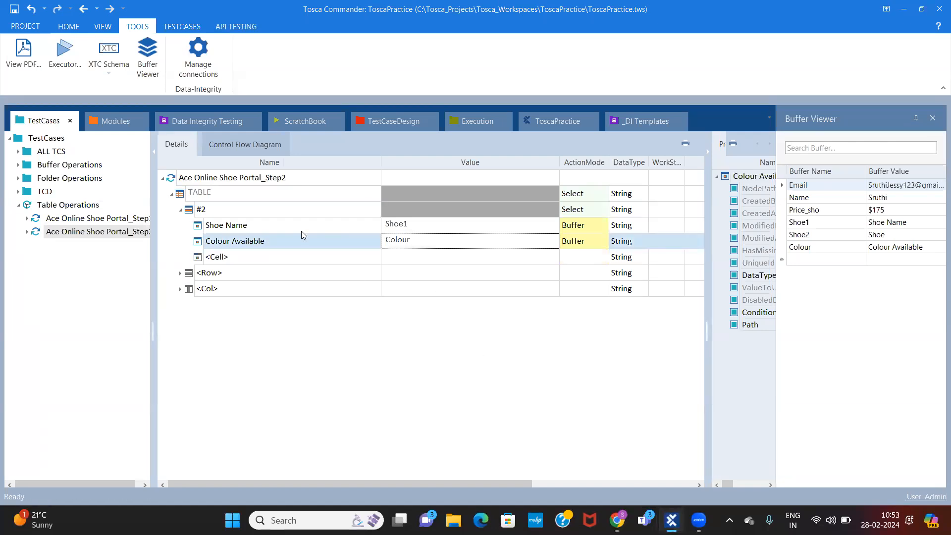
- Add a Price cell to the #2 row below Colour Available
left_click(307, 247)
left_click(347, 257)
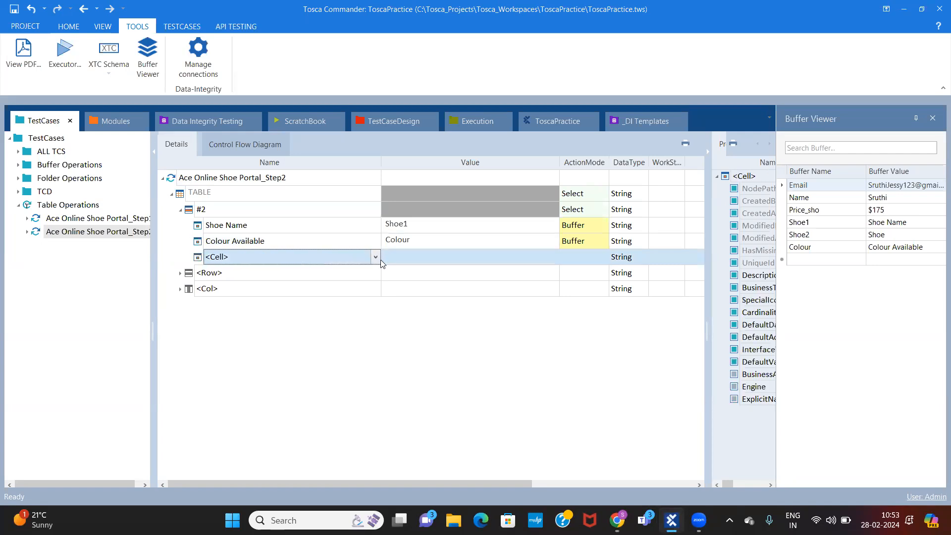
left_click(375, 258)
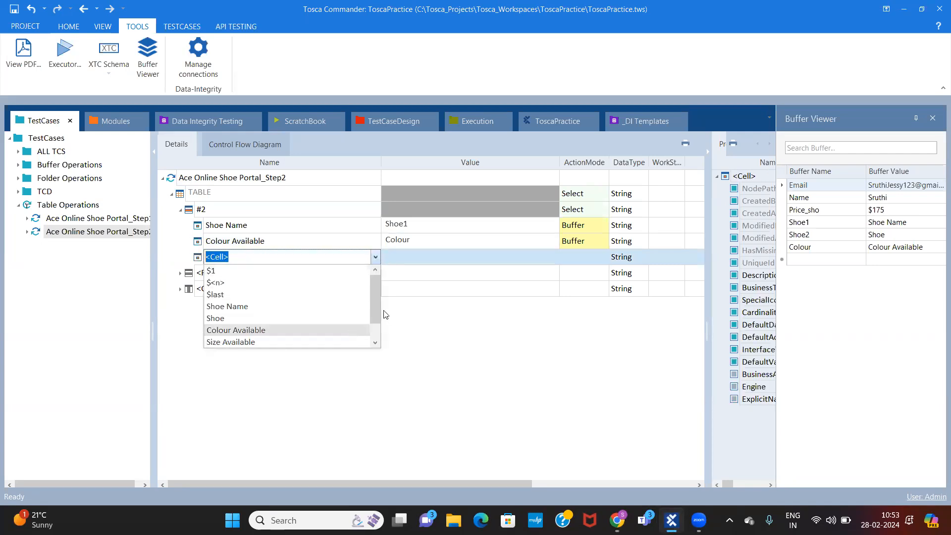
scroll(277, 312, "down", 1)
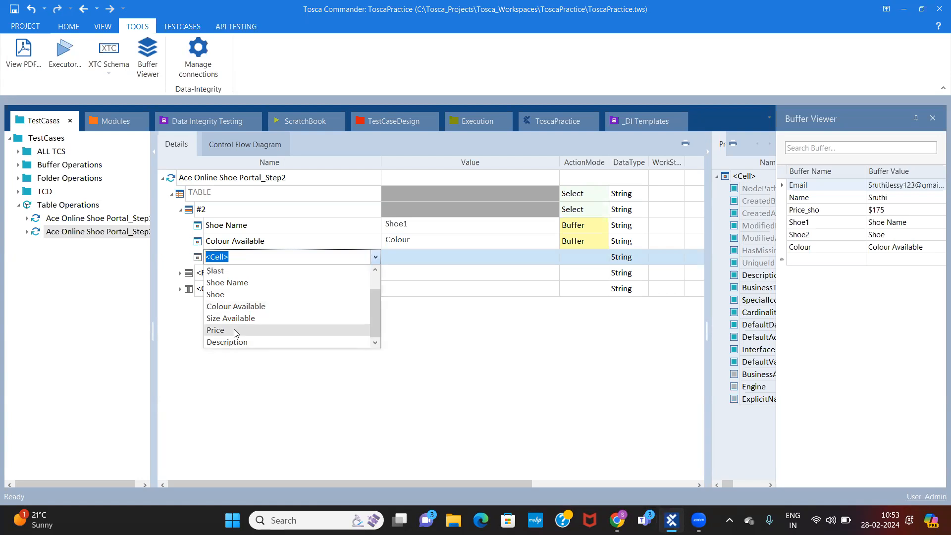
left_click(234, 329)
- Set the Price cell's value to Price and its action mode to Buffer
left_click(319, 248)
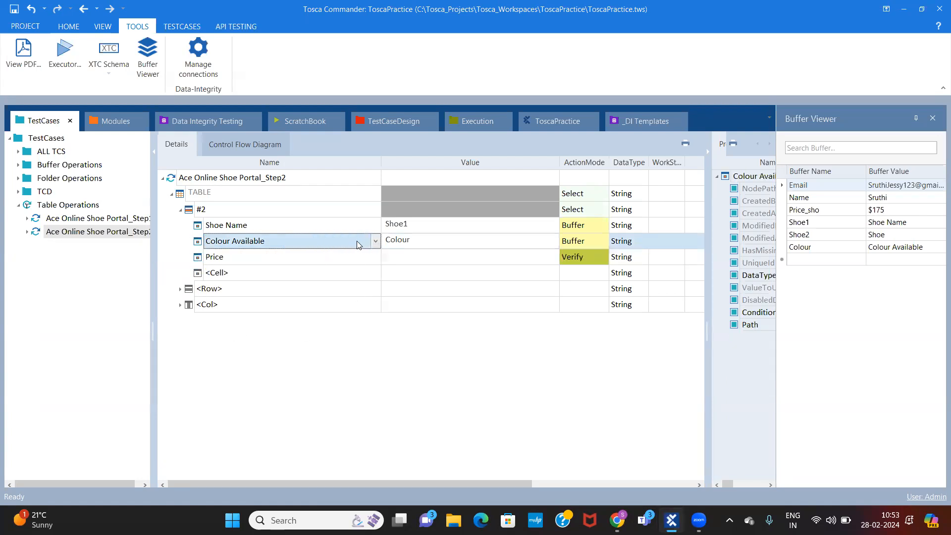
left_click(425, 258)
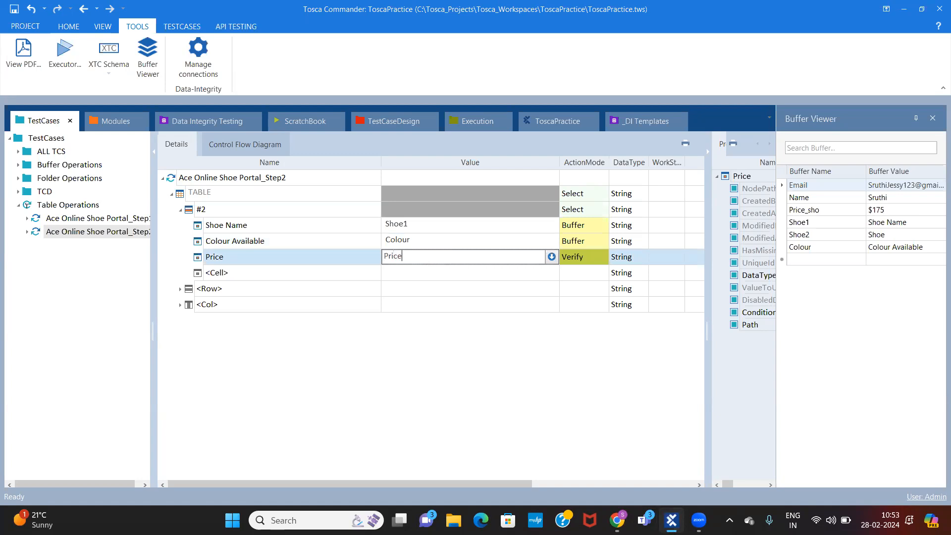
left_click(592, 257)
left_click(604, 256)
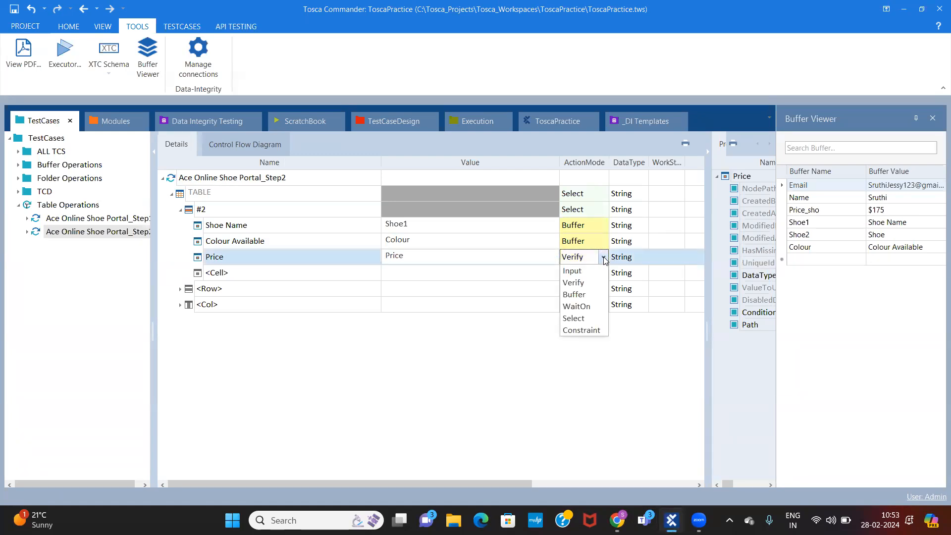
left_click(575, 295)
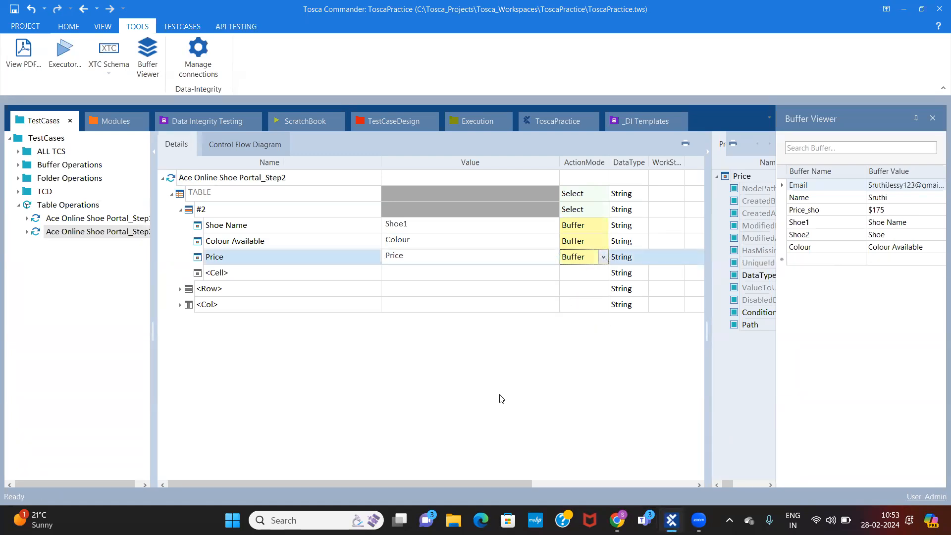
- Run the Ace Online Shoe Portal_Step2 test step in ScratchBook and expand its result down to the #2 row's cells
left_click(238, 179)
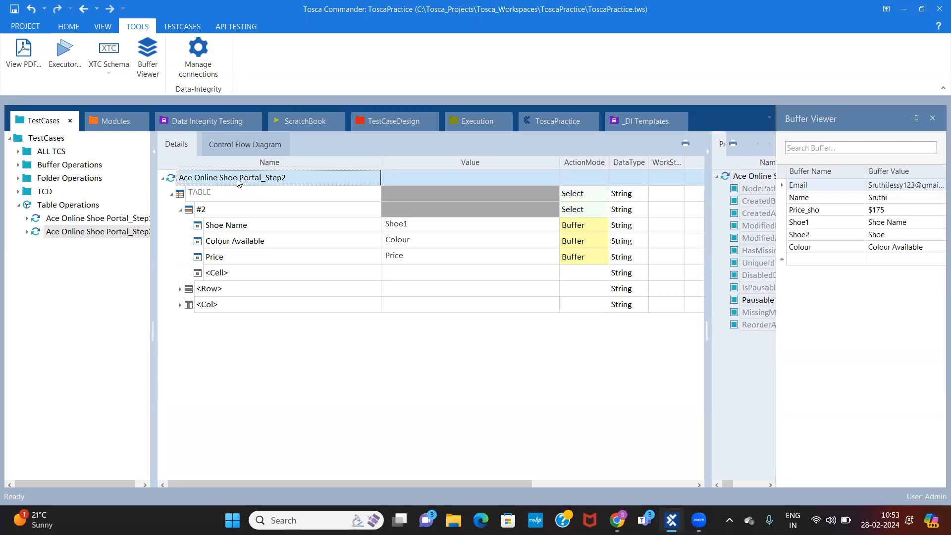
right_click(238, 180)
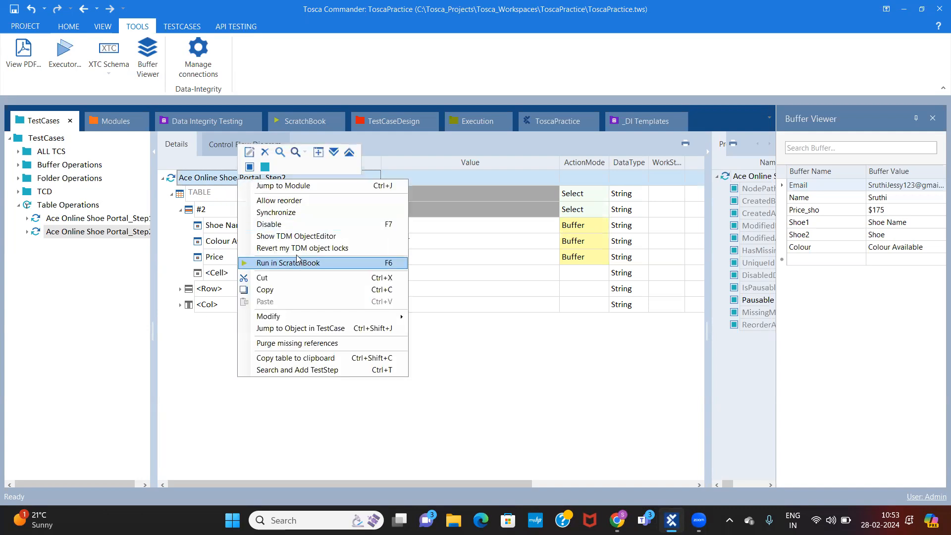
left_click(281, 264)
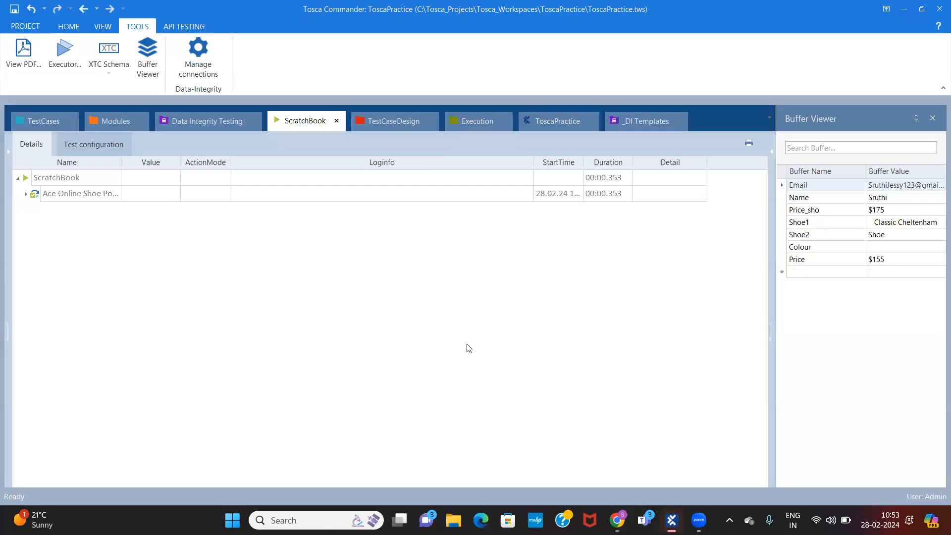
left_click(103, 194)
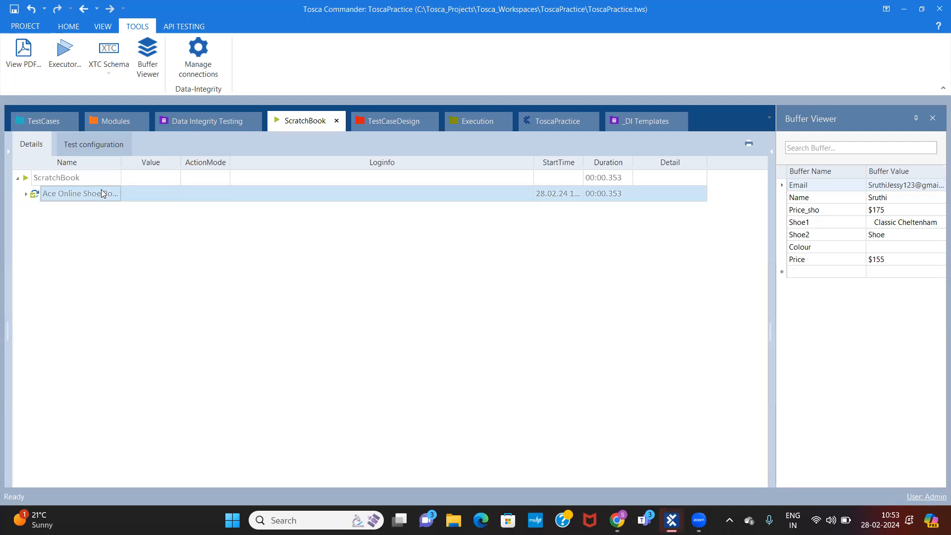
double_click(103, 194)
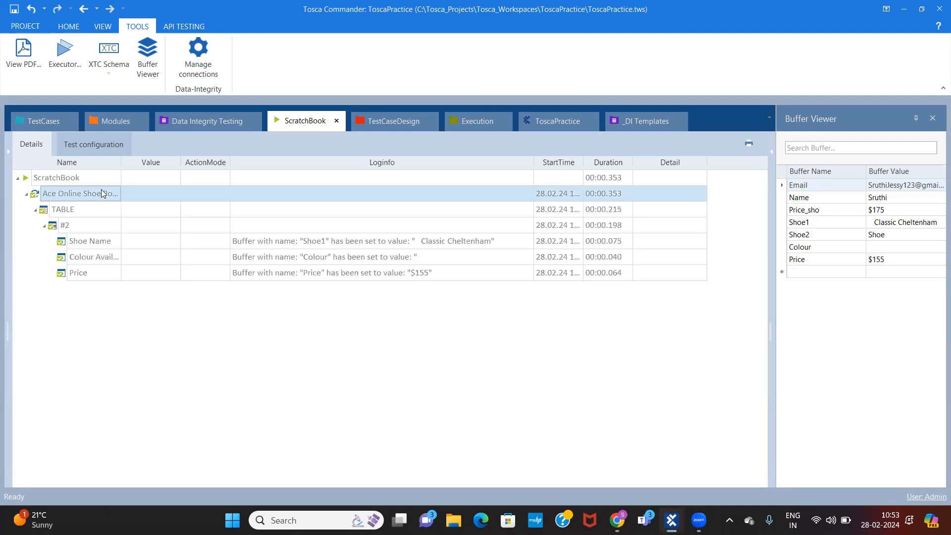
- Compare the log entries of the Shoe Name, Price and Colour Available cells with the Formal Shoes table in Chrome
left_click(424, 243)
left_click(528, 242)
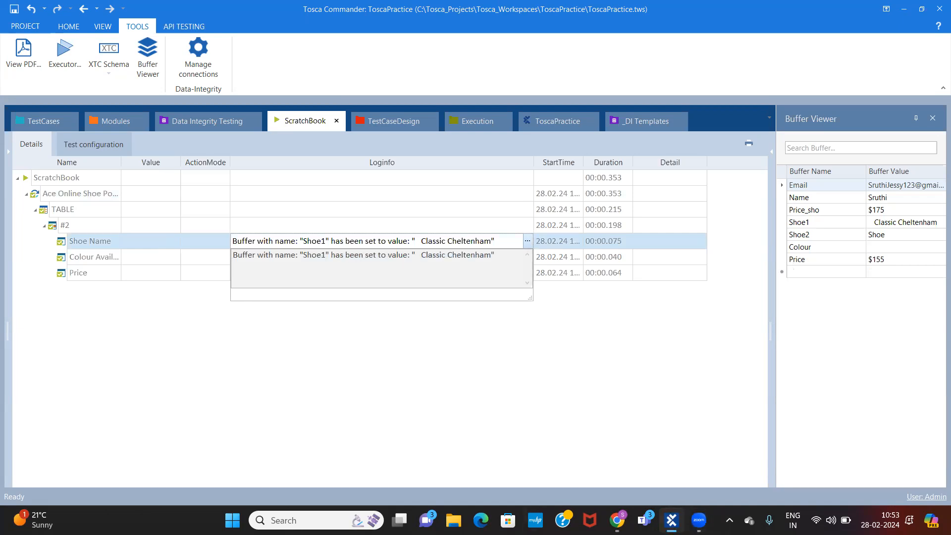
key("alt+Tab")
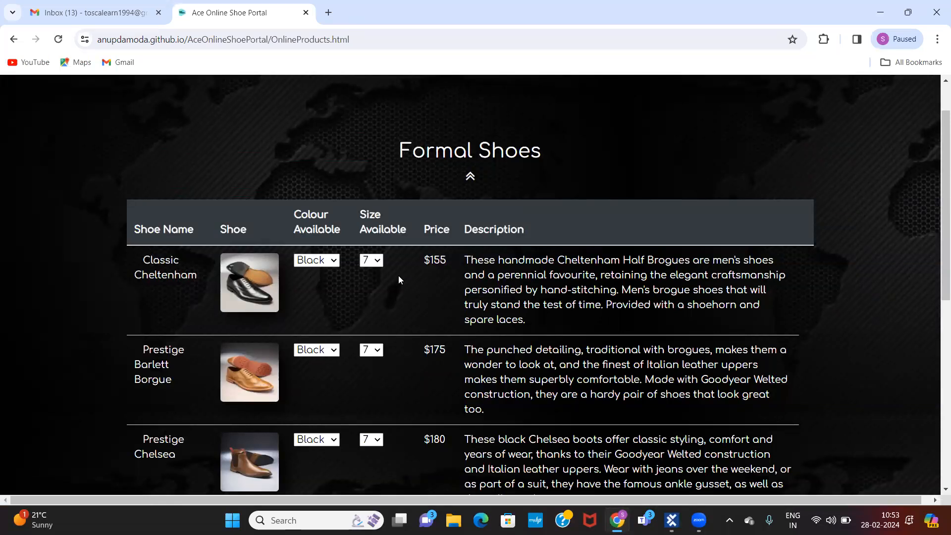
left_click(672, 520)
left_click(390, 279)
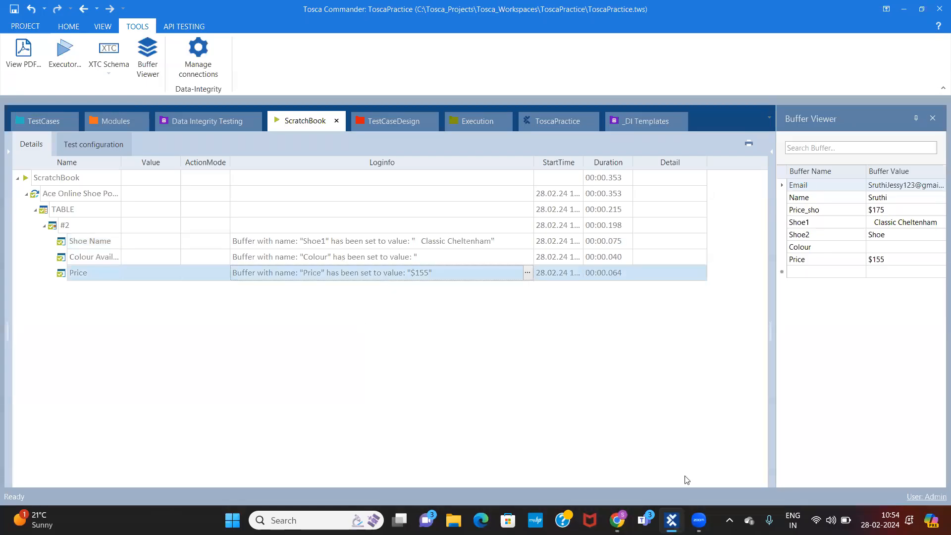
left_click(617, 520)
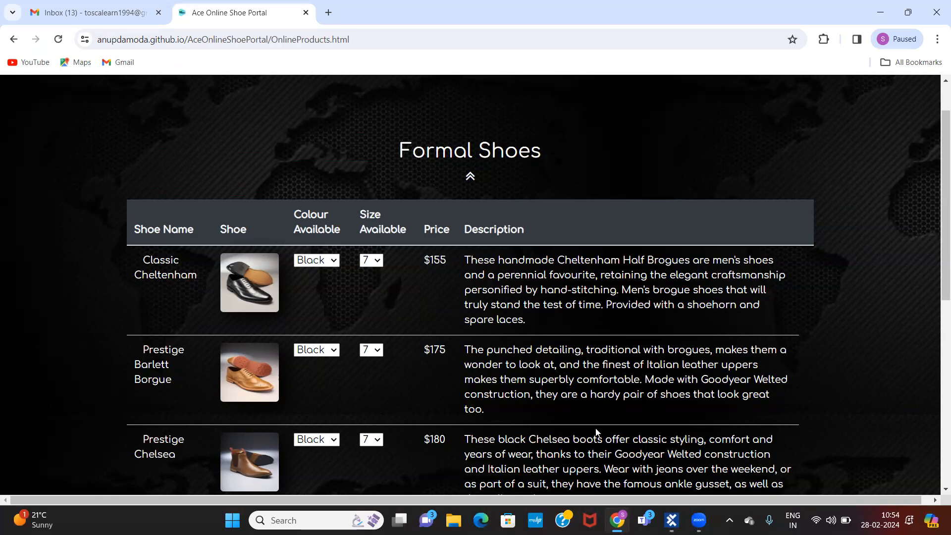
left_click(672, 520)
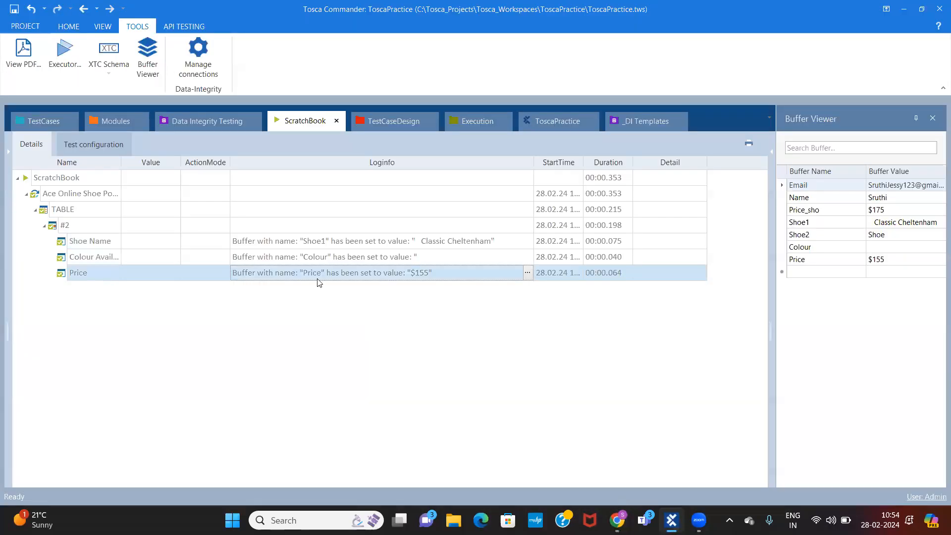
left_click(353, 257)
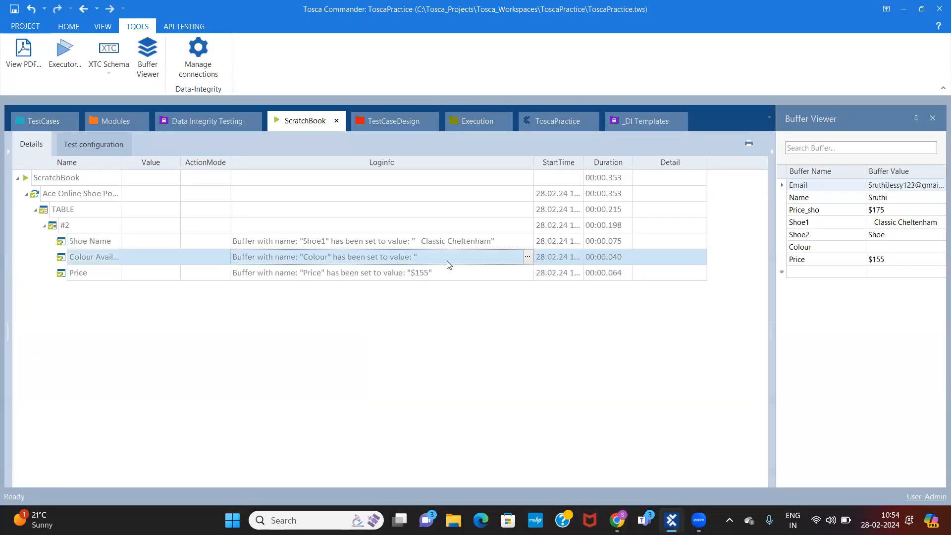
left_click(471, 256)
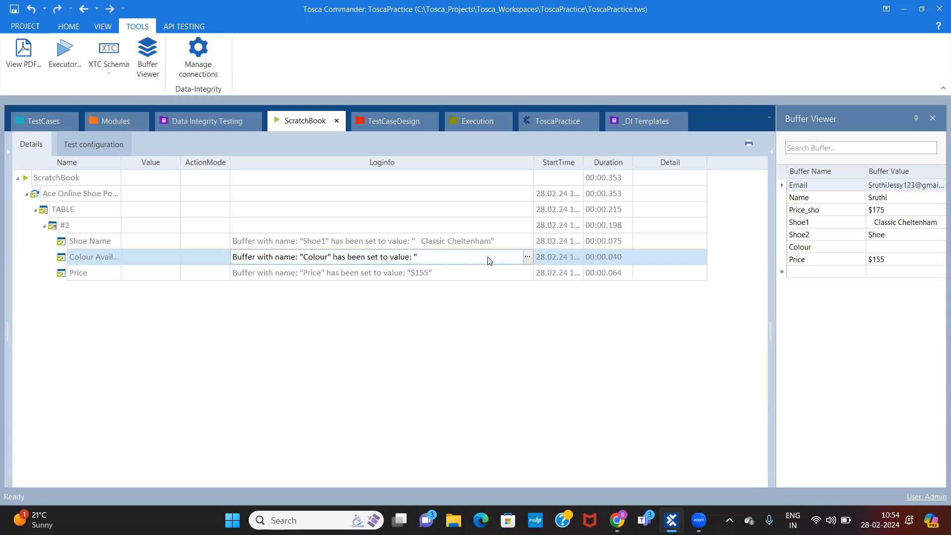
- Examine the full Colour buffer log entry and compare it with the Classic Cheltenham colour options on the shoe portal in Chrome
left_click(527, 257)
left_click_drag(526, 280, 527, 290)
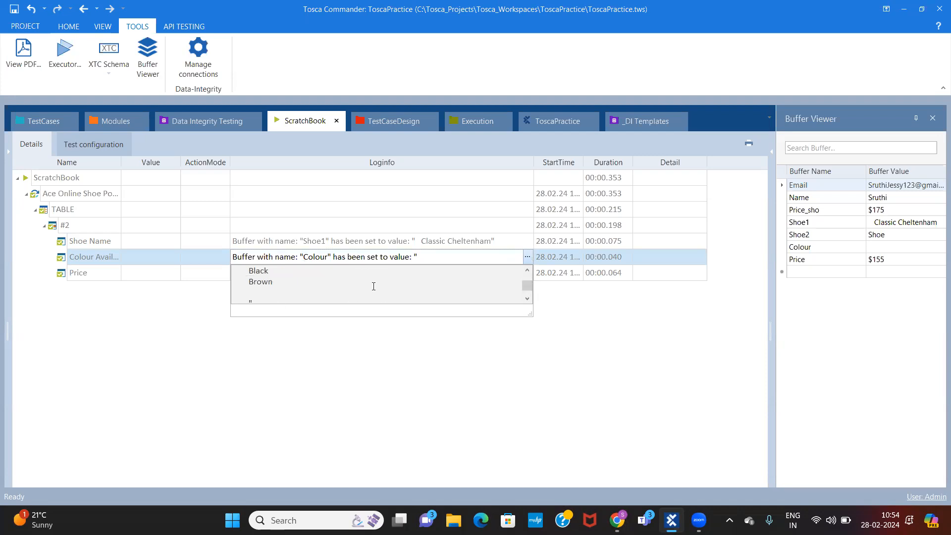
left_click(274, 365)
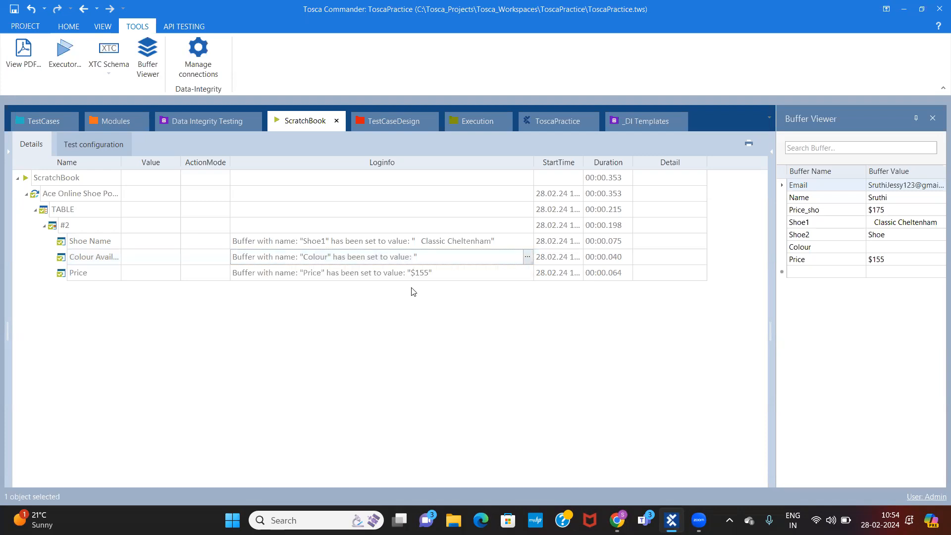
left_click(527, 257)
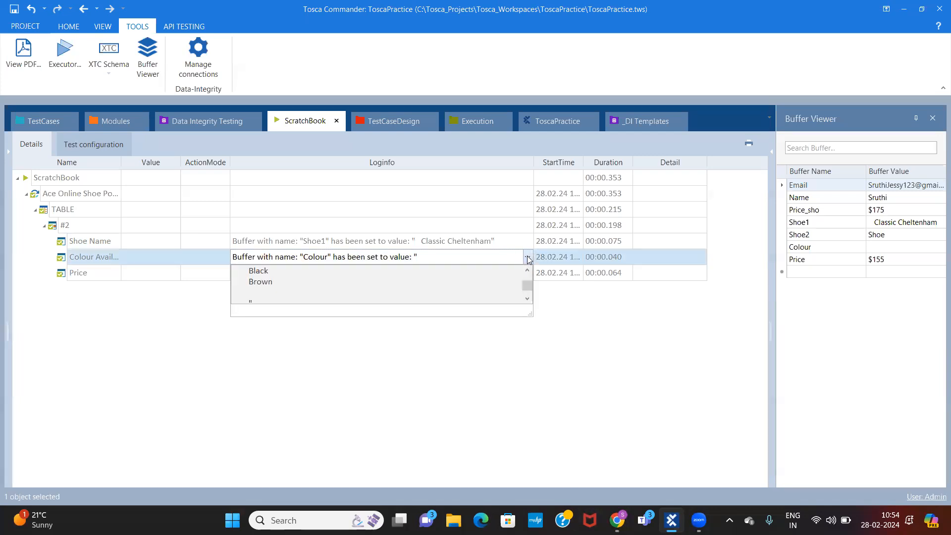
left_click(528, 299)
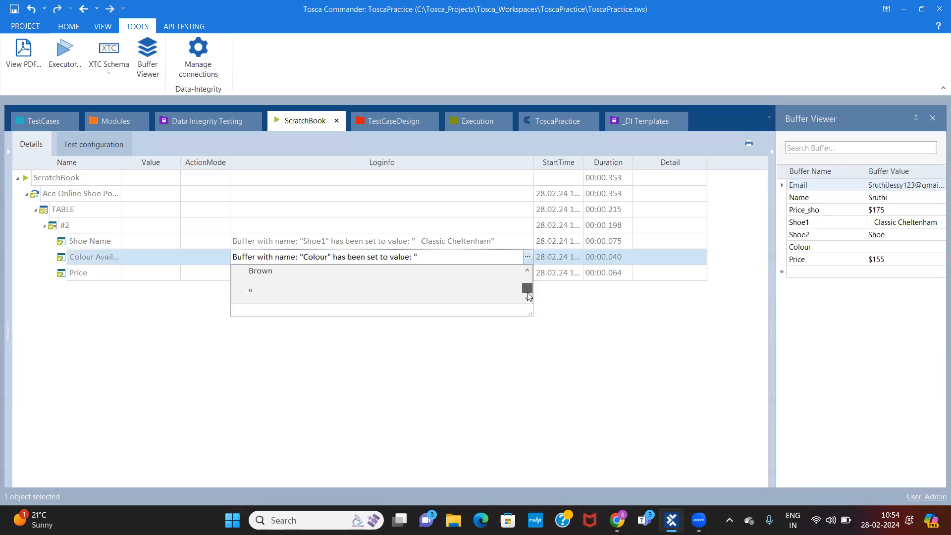
left_click(617, 520)
left_click(336, 261)
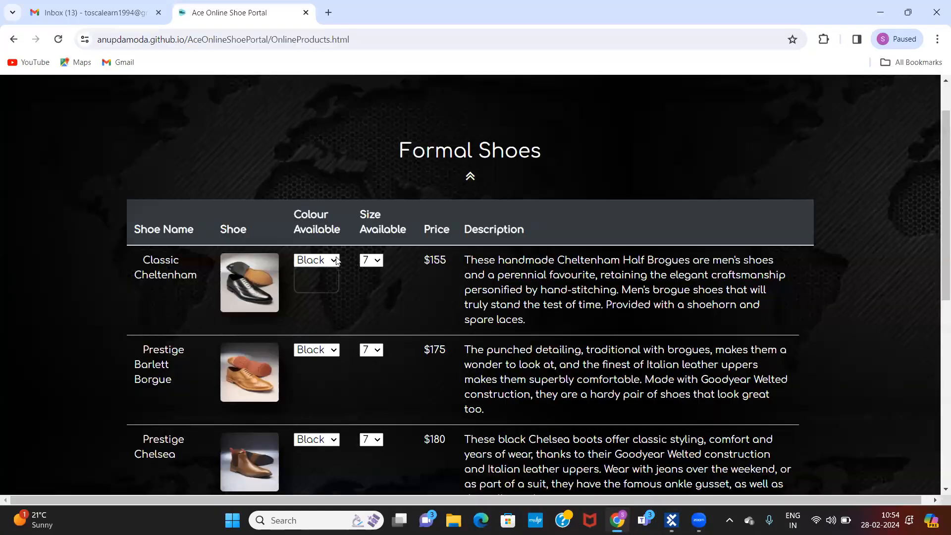
left_click(360, 279)
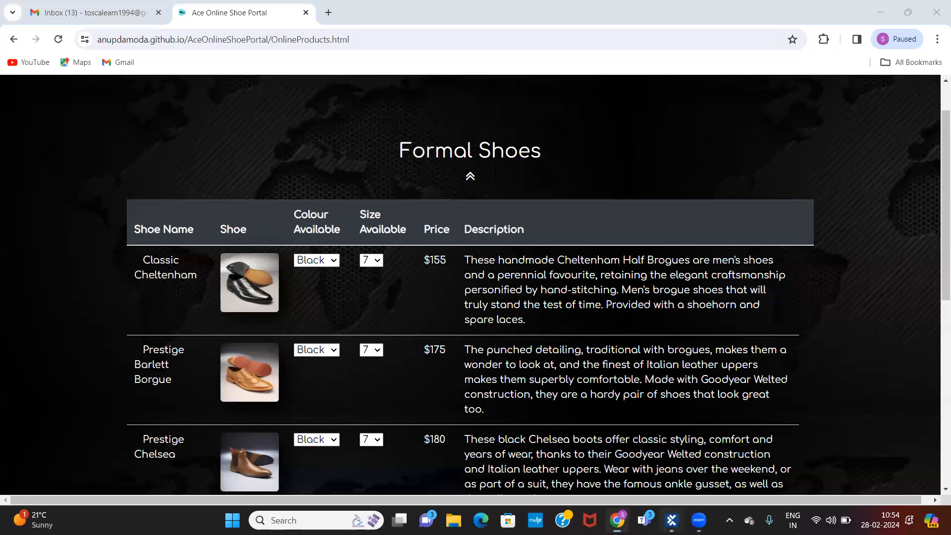
left_click(672, 521)
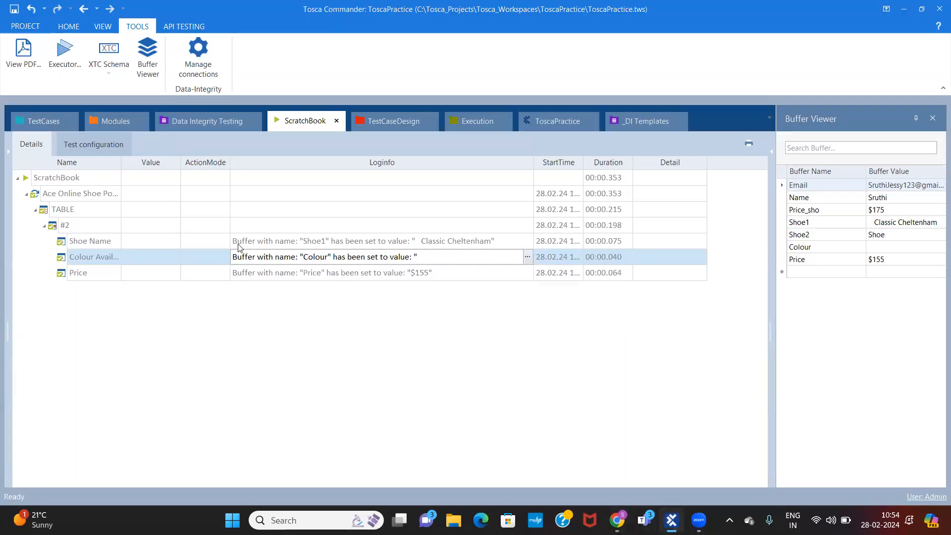
- Duplicate the Ace Online Shoe Portal_Step1 test step inside the Table Operations test case and open the copy
left_click(43, 122)
left_click(322, 256)
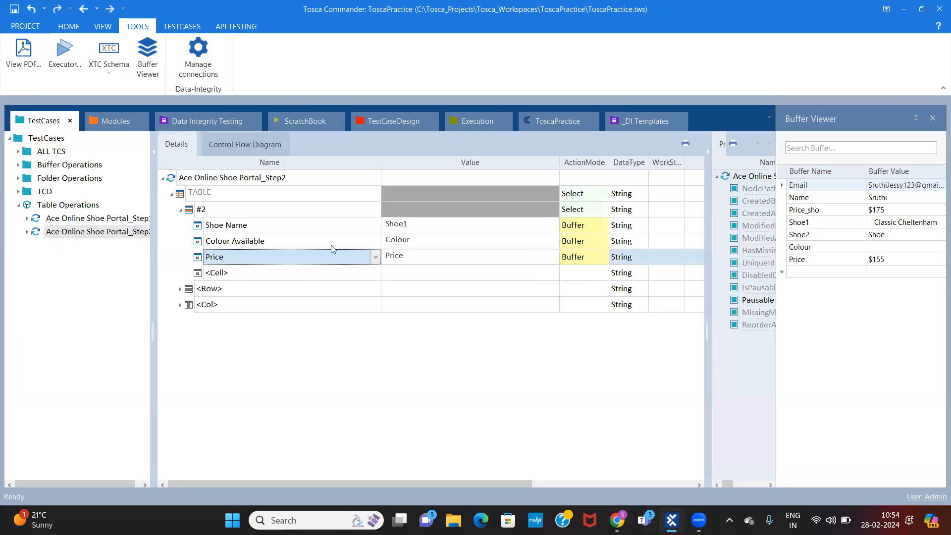
left_click(294, 213)
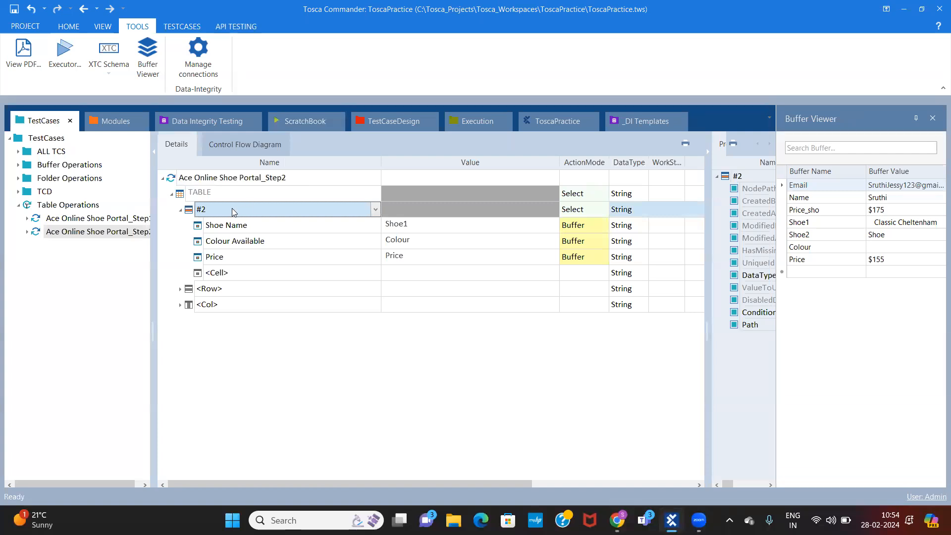
left_click(108, 219)
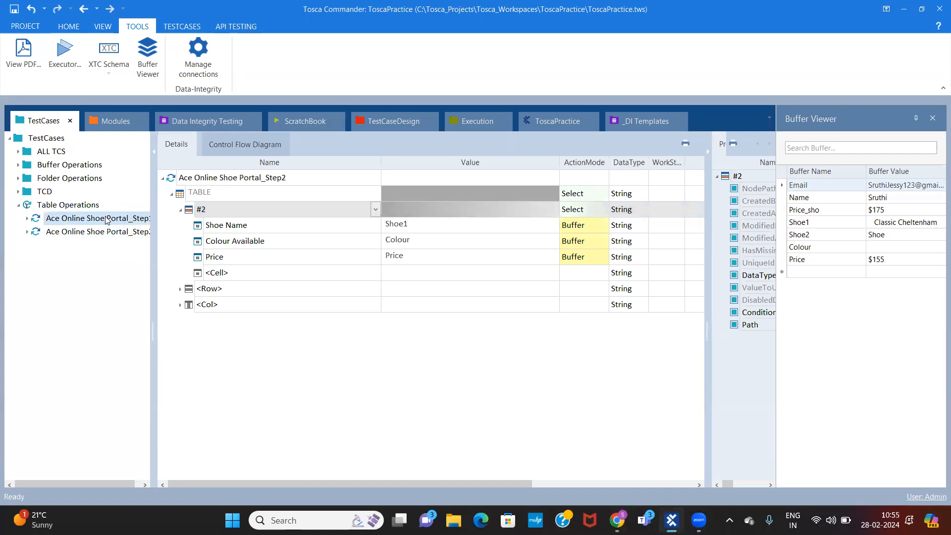
key("ctrl+c")
right_click(93, 205)
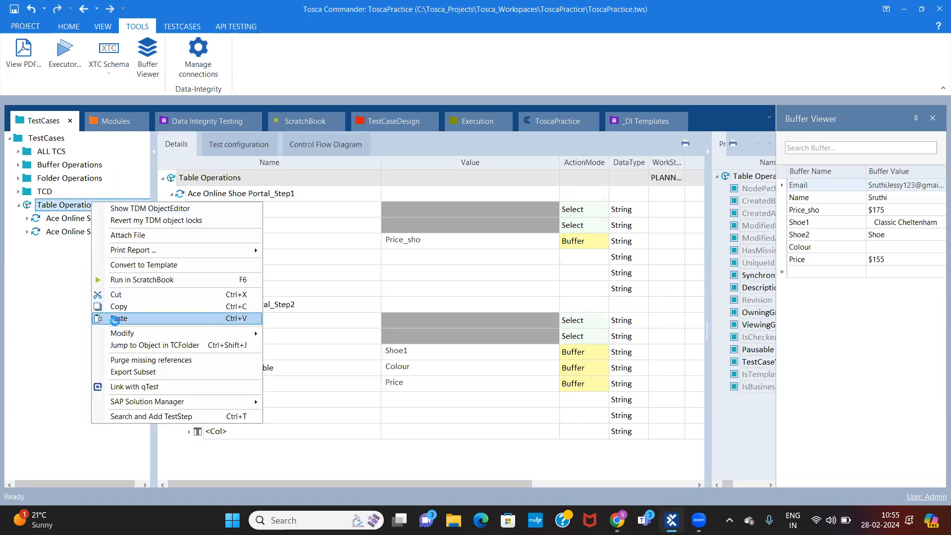
left_click(117, 319)
left_click(109, 248)
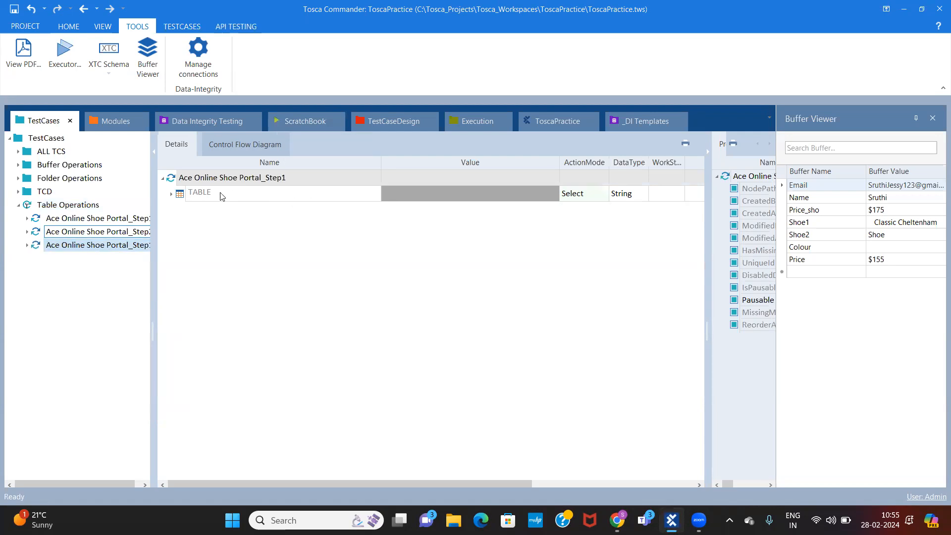
- Delete the $2 row with its Price cell from TABLE in the copied test step
left_click(171, 194)
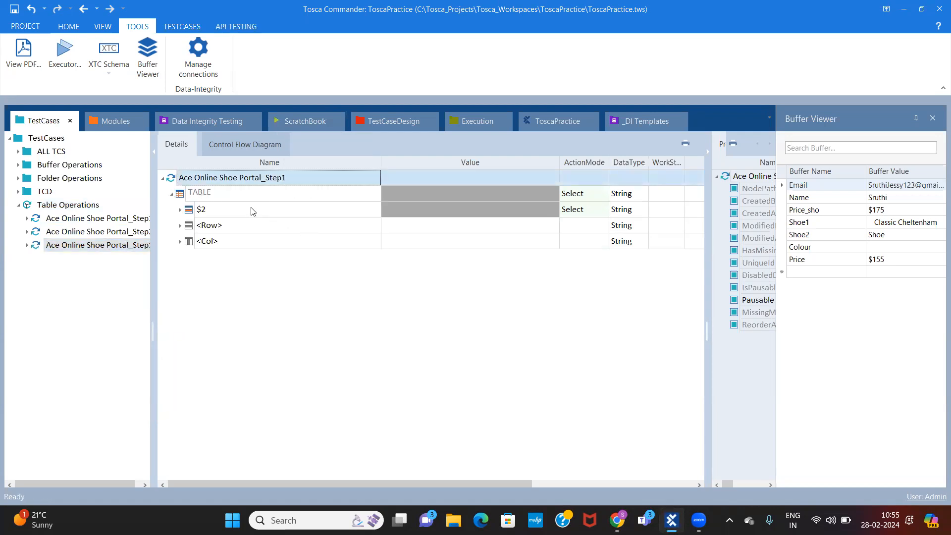
double_click(225, 210)
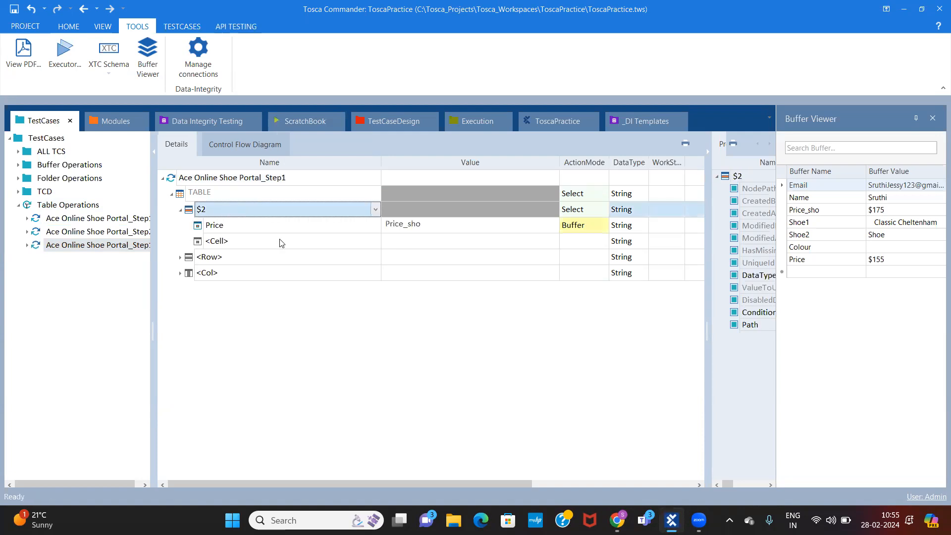
left_click(278, 225)
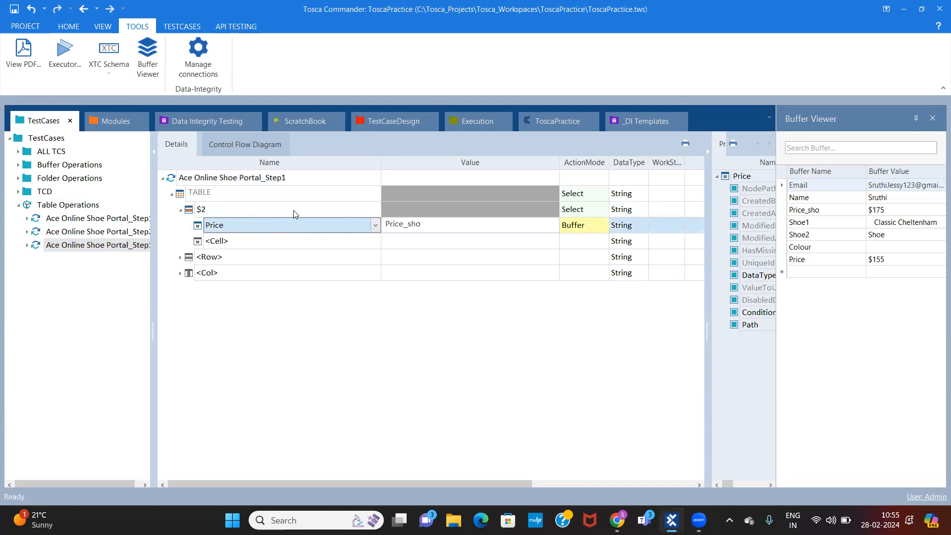
left_click(293, 210)
key("Delete")
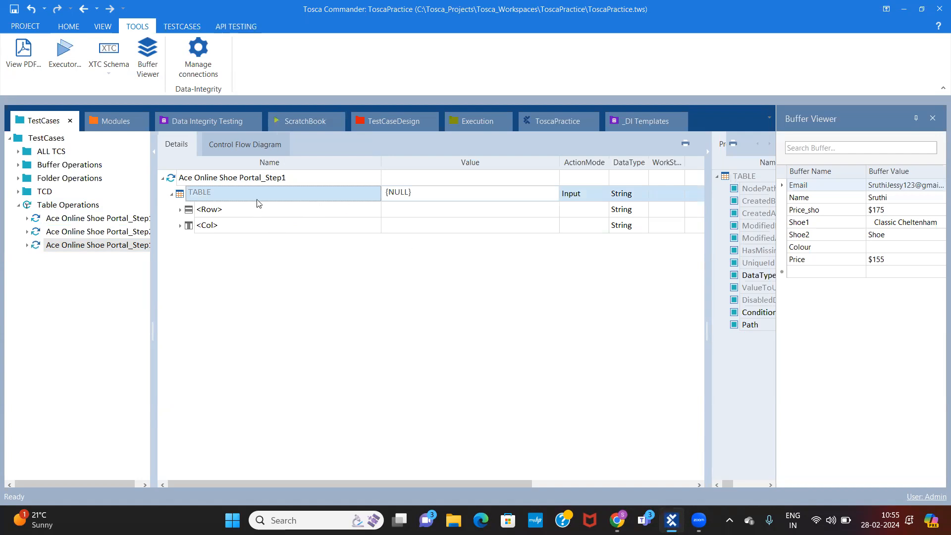
- Add a row selector #1 under TABLE in the copied test step
left_click(226, 210)
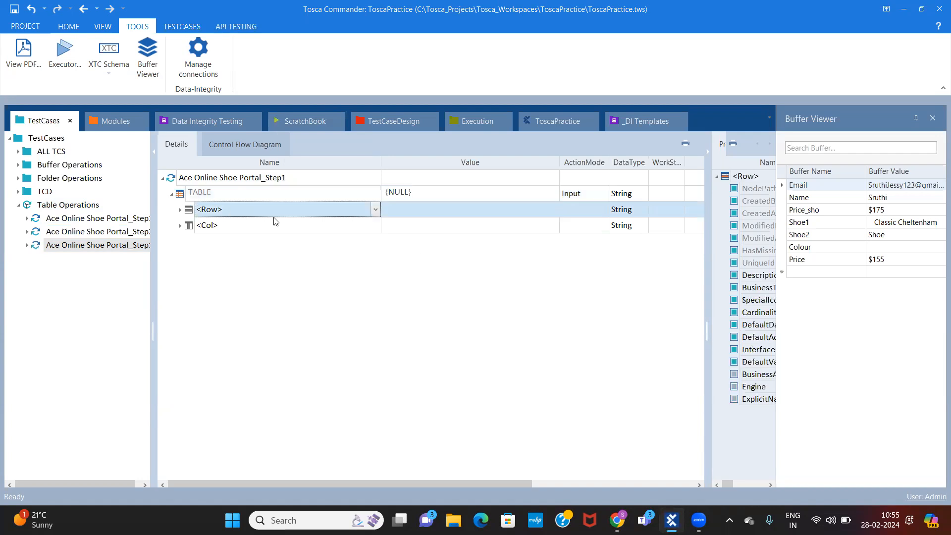
left_click(318, 209)
key("BackSpace")
key("BackSpace")
key("BackSpace")
key("BackSpace")
key("BackSpace")
type("#1")
key("Return")
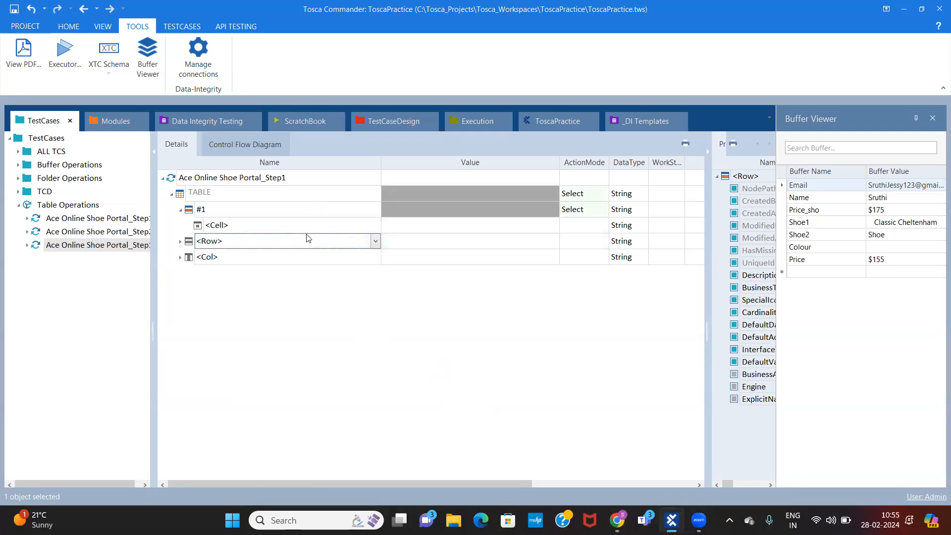
- Check the Formal Shoes table in Chrome and change the copied step's row selector to #2
left_click(324, 224)
left_click(376, 227)
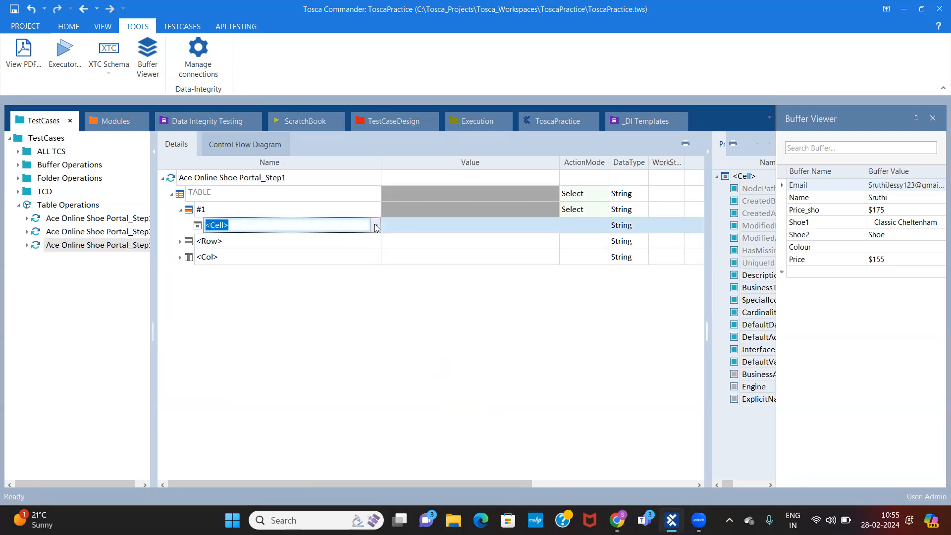
left_click(376, 227)
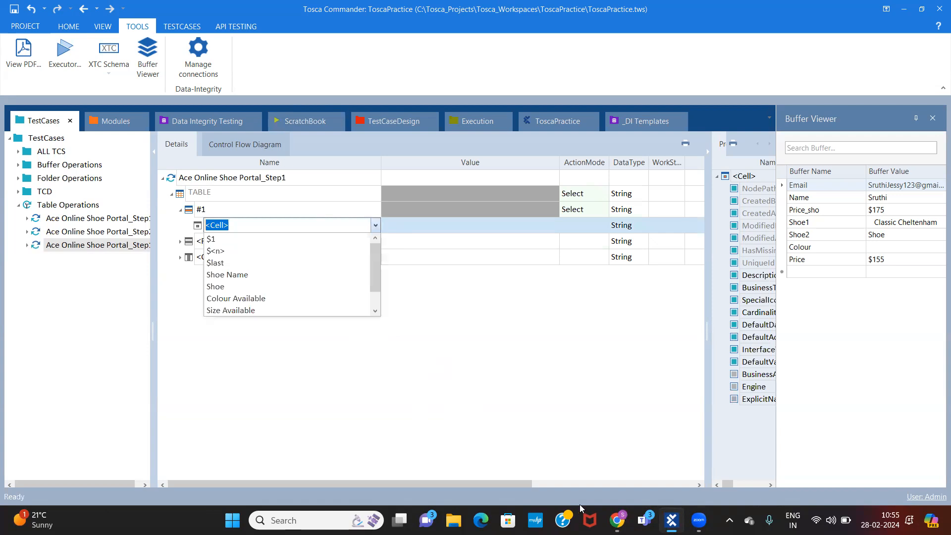
key("alt+Tab")
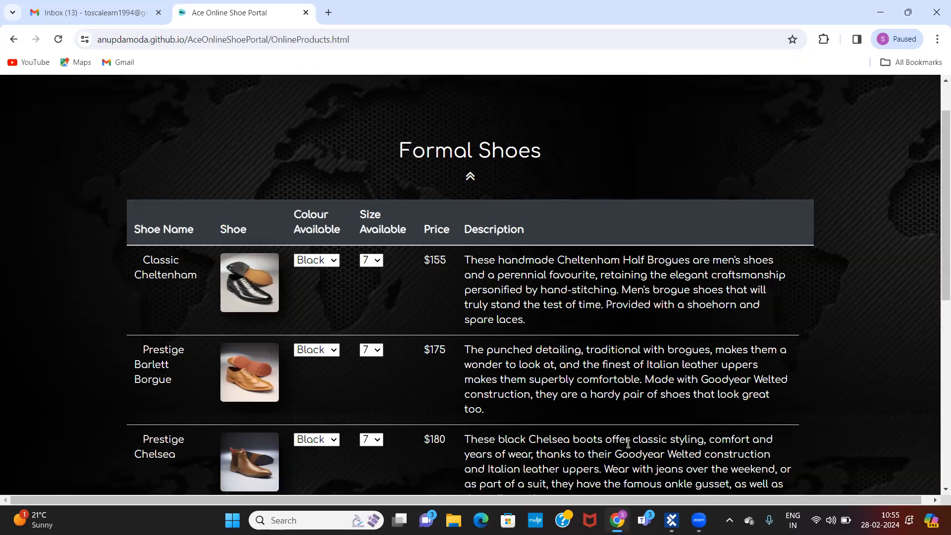
left_click(672, 520)
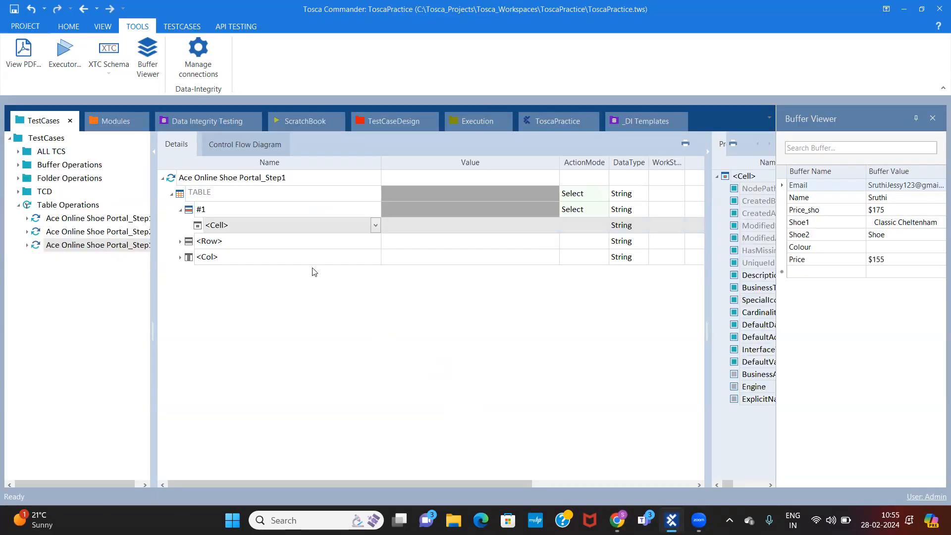
left_click(272, 212)
left_click(254, 209)
key("BackSpace")
type("2")
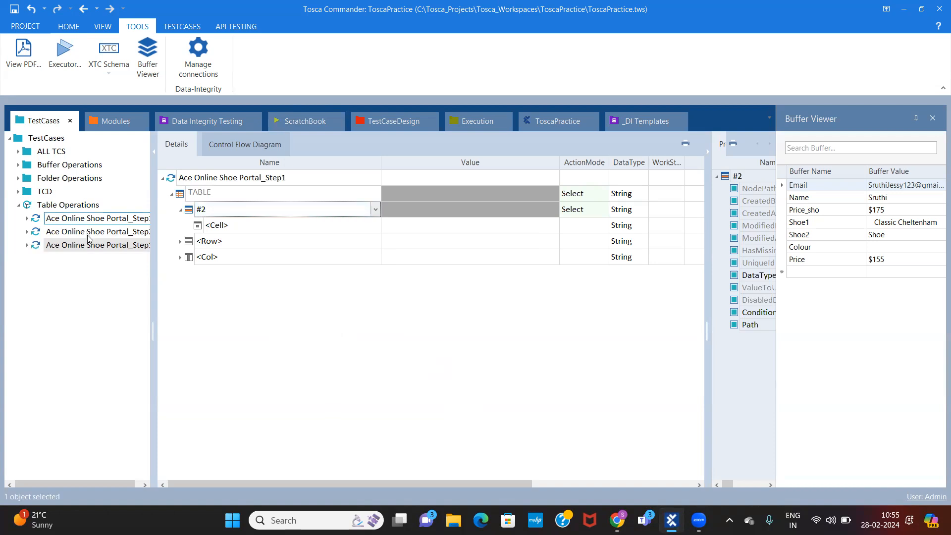
- Compare the cells of Ace Online Shoe Portal_Step2 and the Formal Shoes web table's columns with the copied step's #2 row
left_click(90, 233)
left_click(262, 227)
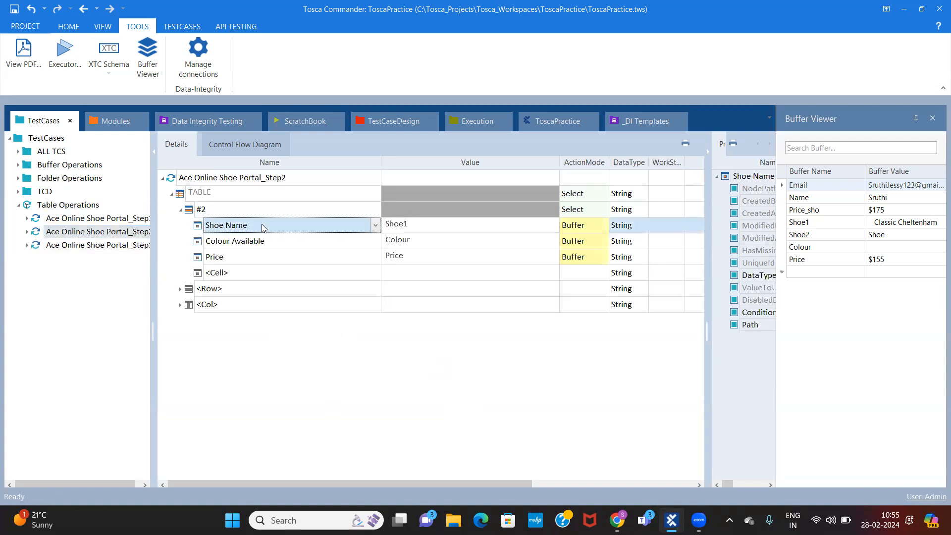
left_click(278, 254)
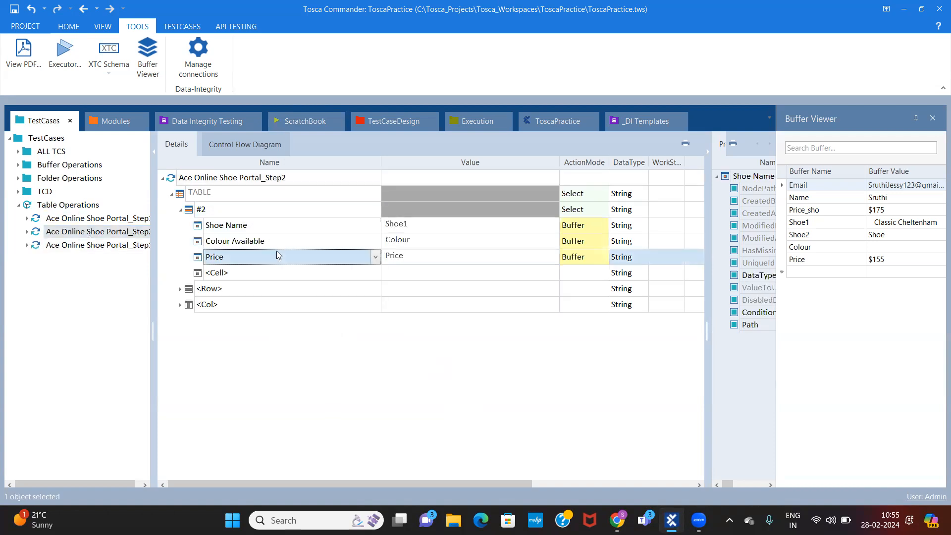
left_click(124, 246)
left_click(275, 221)
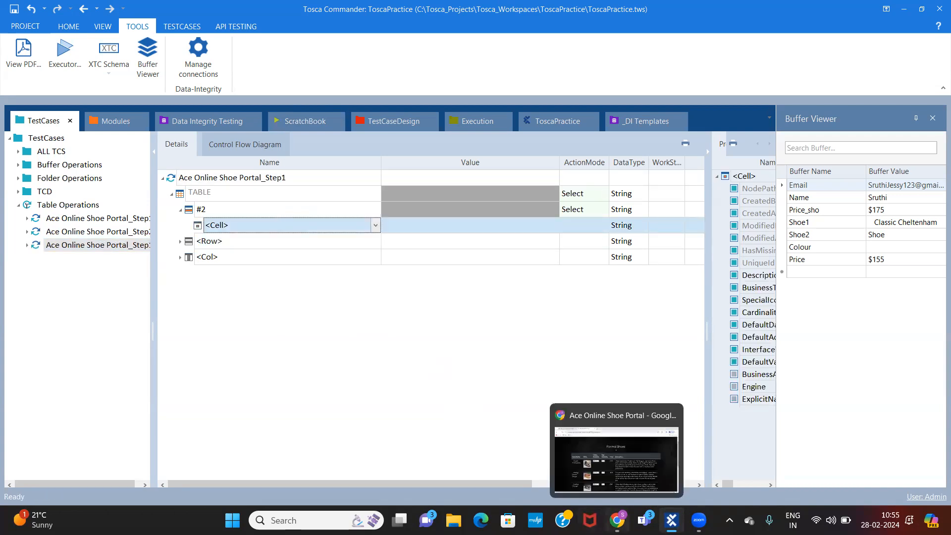
left_click(617, 521)
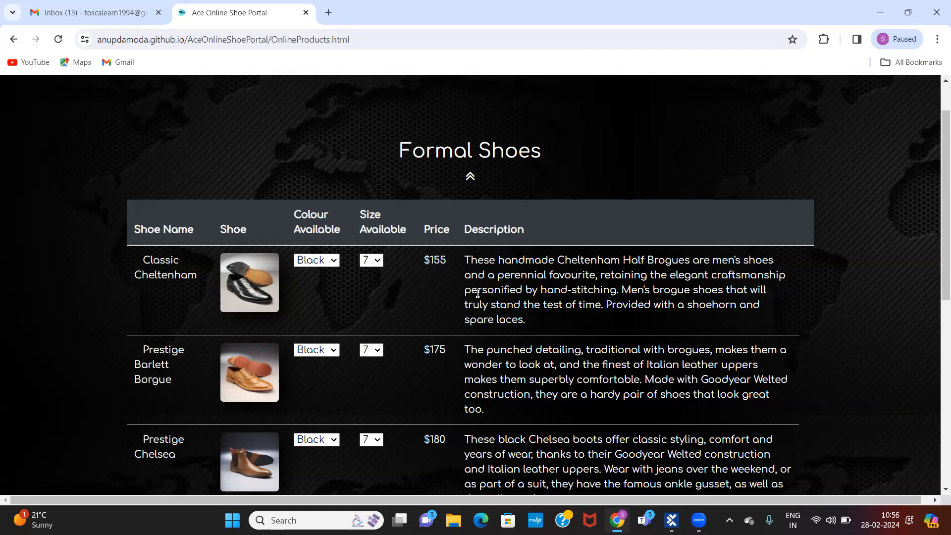
mouse_move(672, 520)
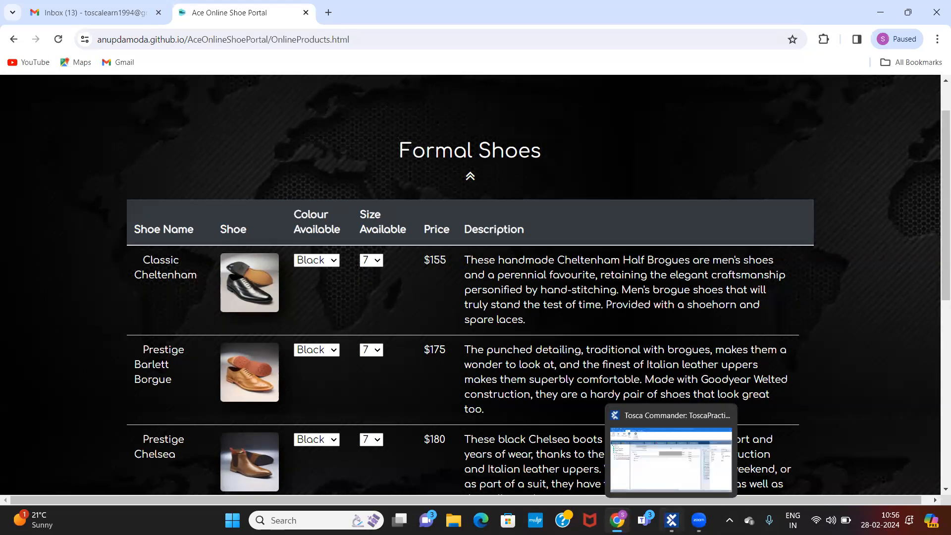
left_click(672, 458)
left_click(241, 210)
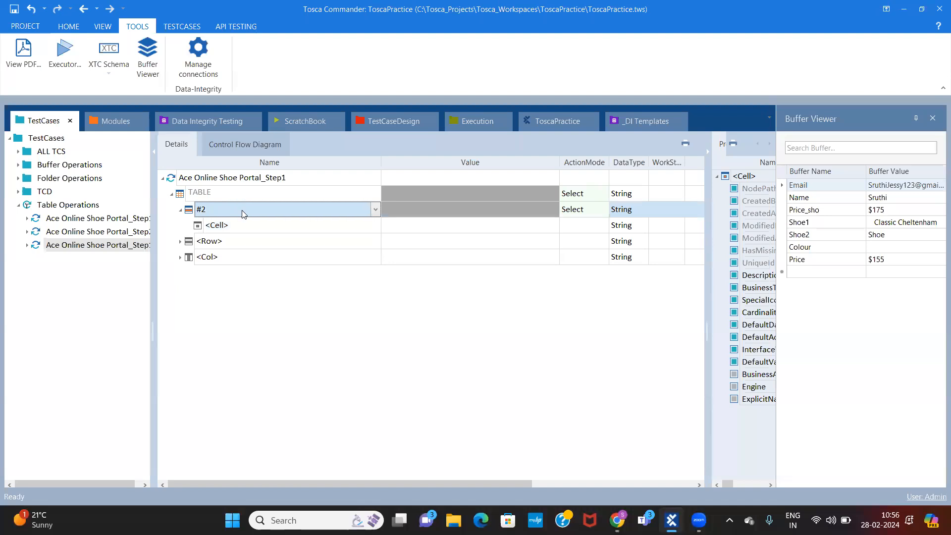
left_click(325, 230)
left_click(672, 520)
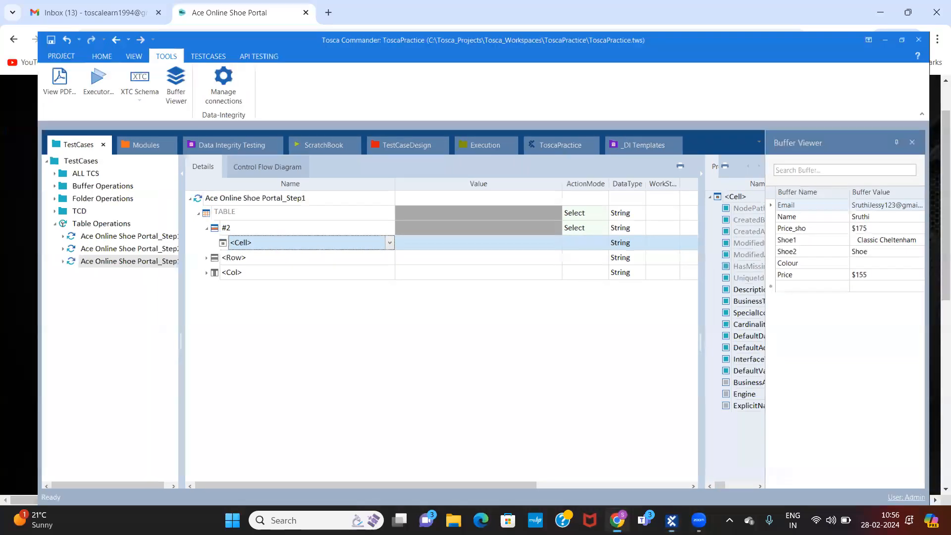
left_click(617, 520)
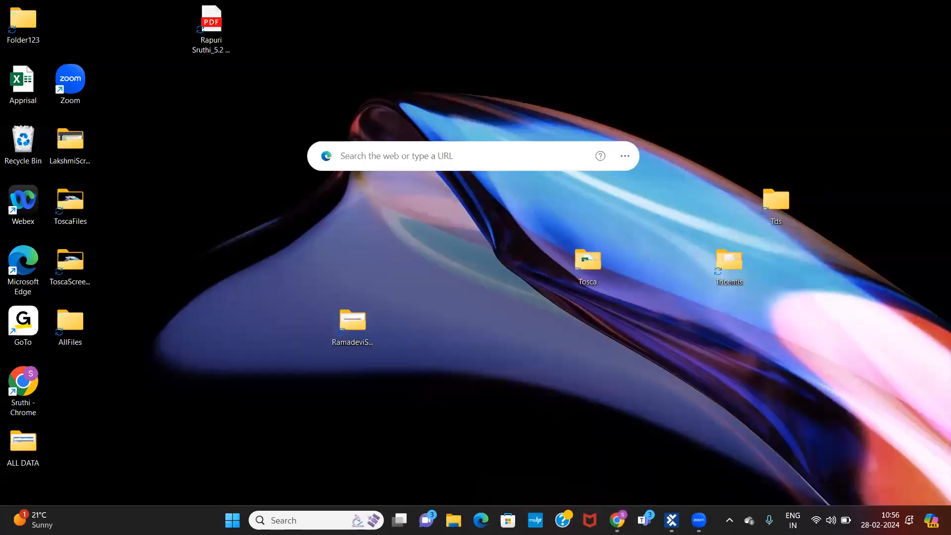
left_click(617, 520)
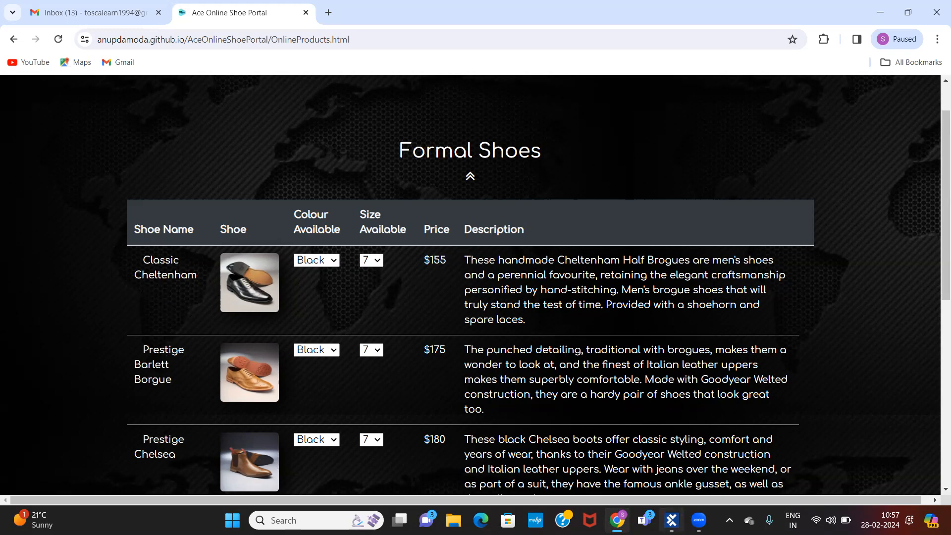
left_click(672, 520)
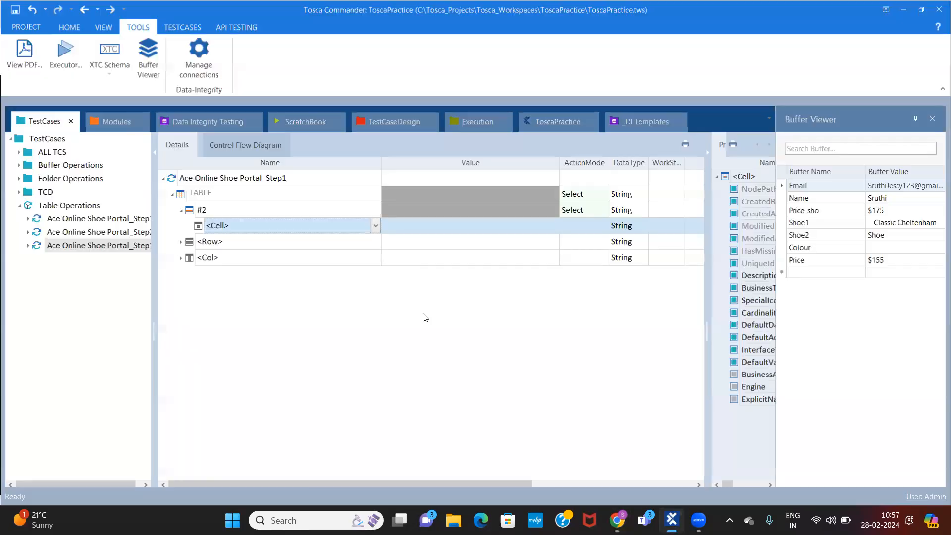
- Add a cell with column index $5 under row #2 of the copied step's TABLE
left_click(376, 226)
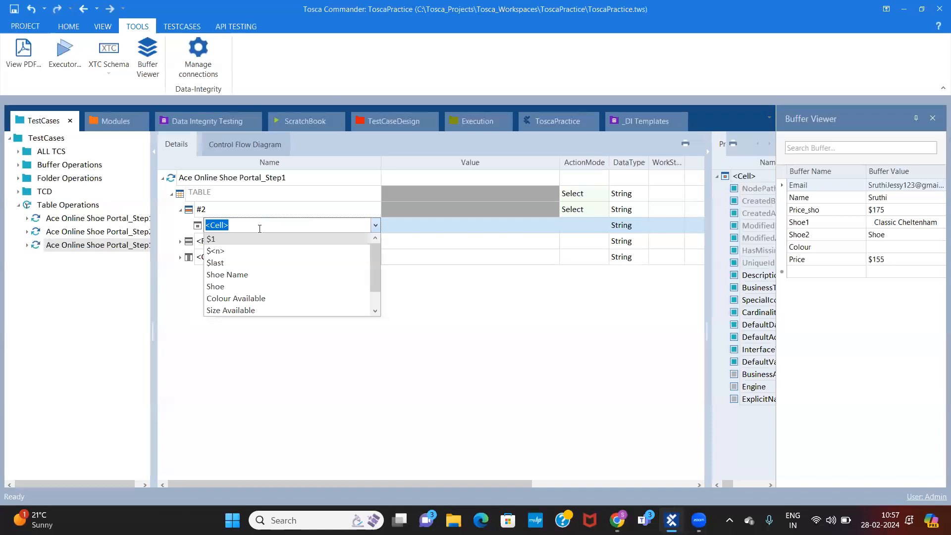
type("<")
type("5")
key("BackSpace")
key("BackSpace")
type("$5")
key("Return")
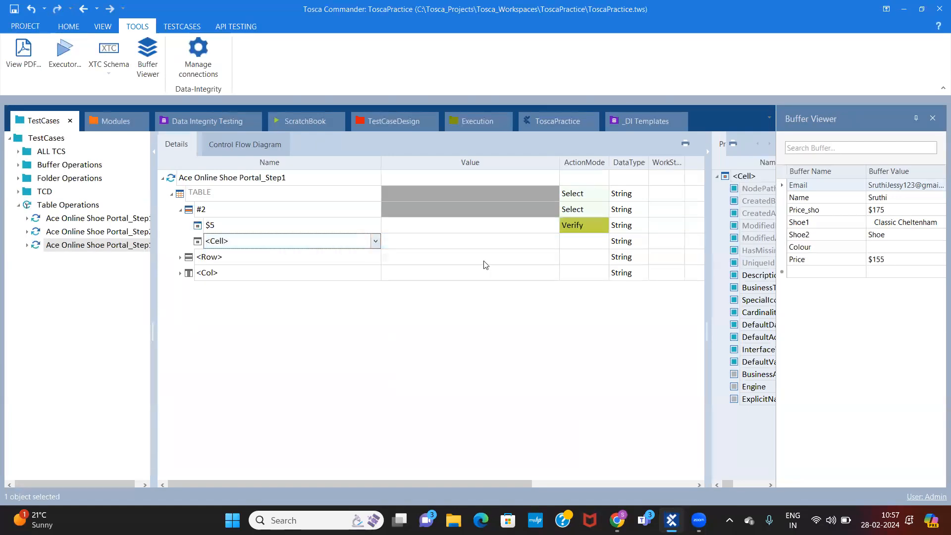
- Set the $5 cell's value to the Price buffer reference {B[Price]}, checking the buffer name and the Formal Shoes prices in Chrome
left_click(501, 229)
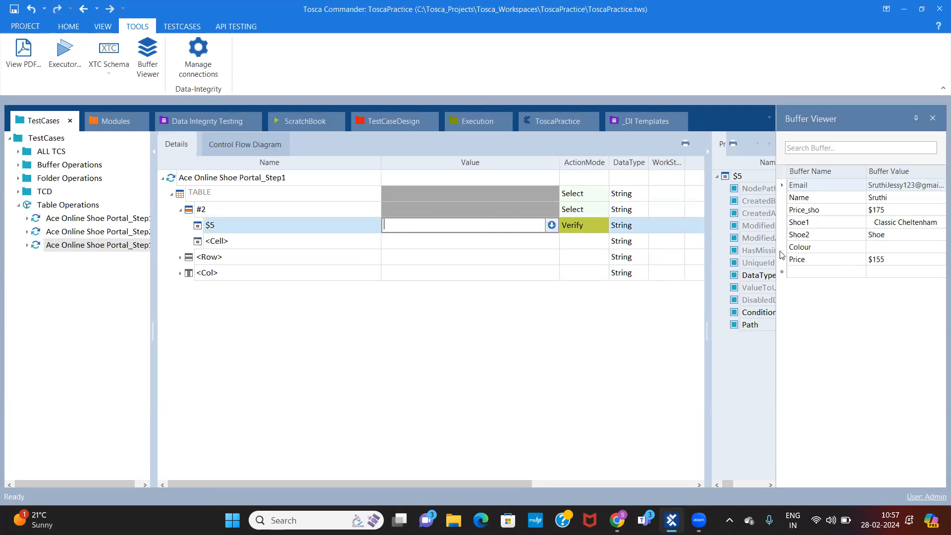
left_click(834, 259)
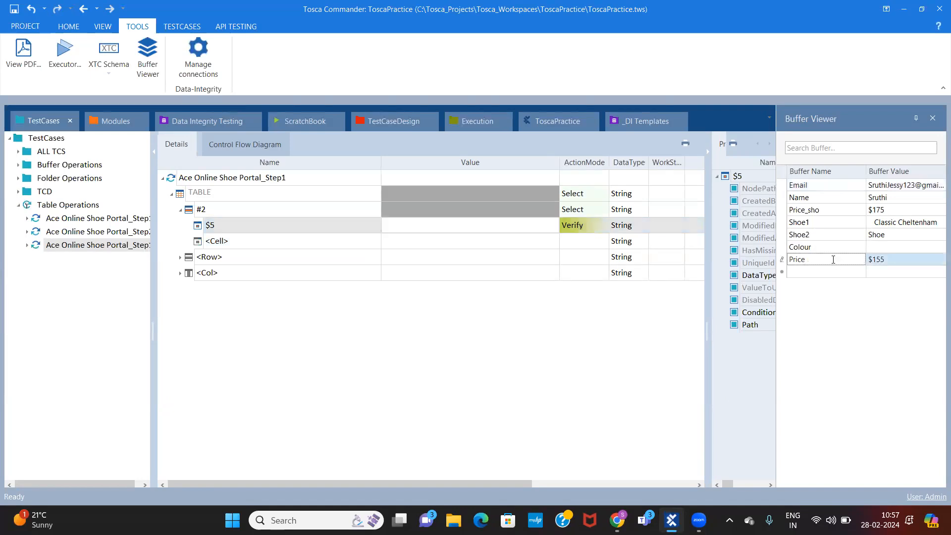
left_click_drag(834, 259, 776, 257)
left_click(465, 225)
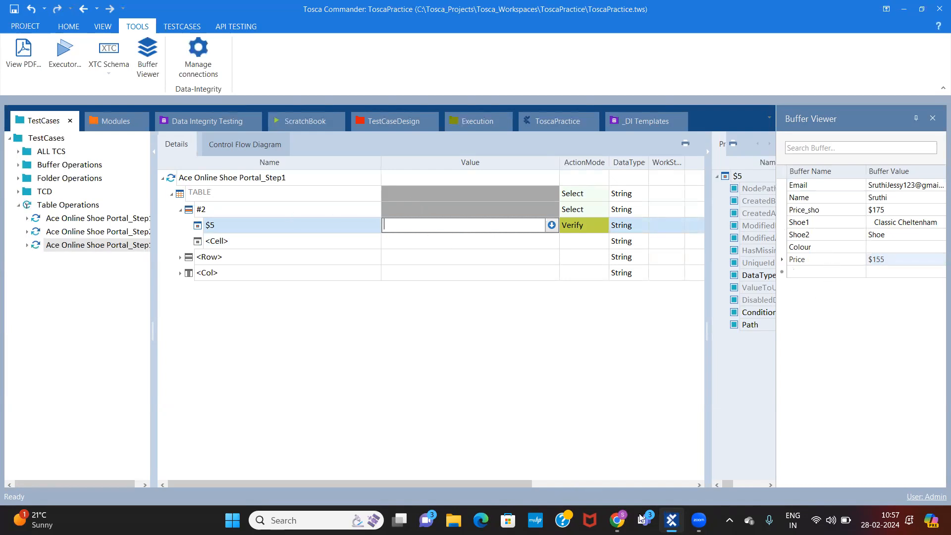
left_click(617, 521)
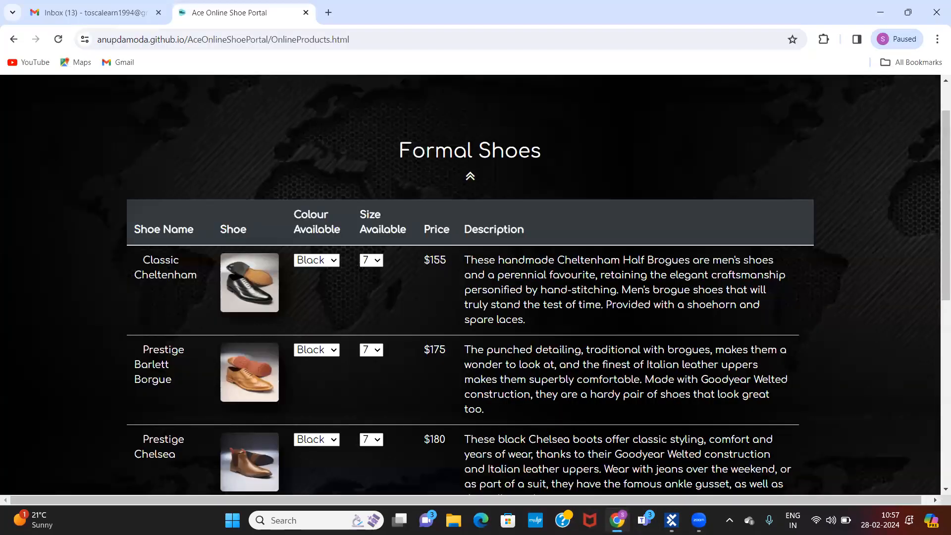
left_click(672, 520)
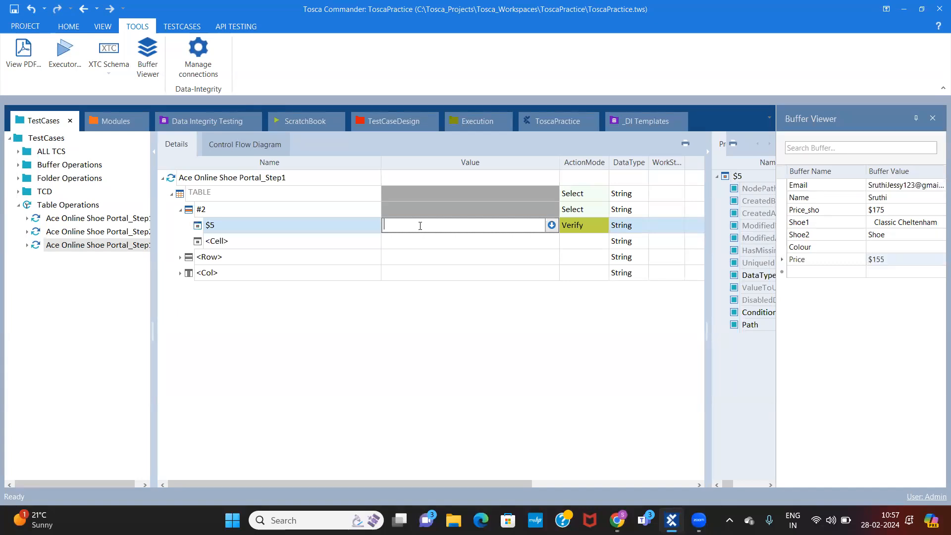
type("{B[")
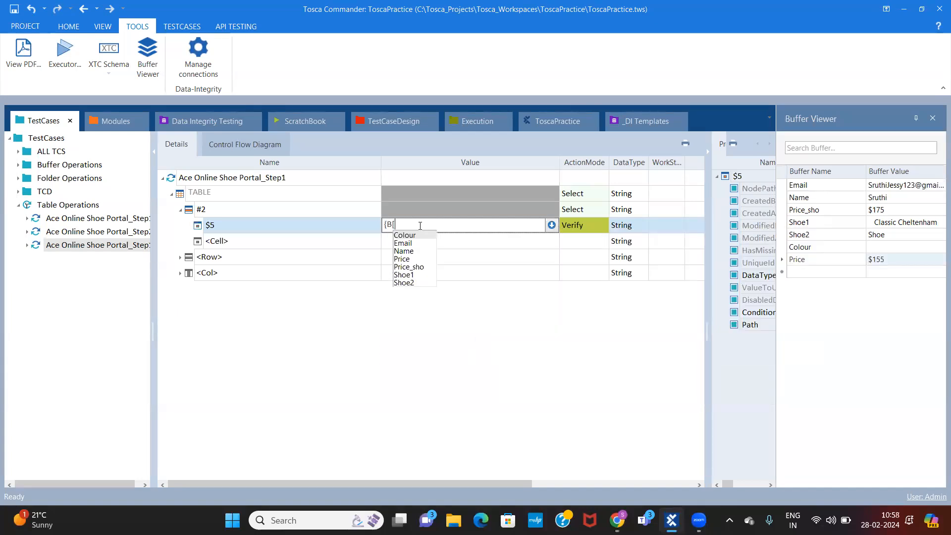
type("Pri")
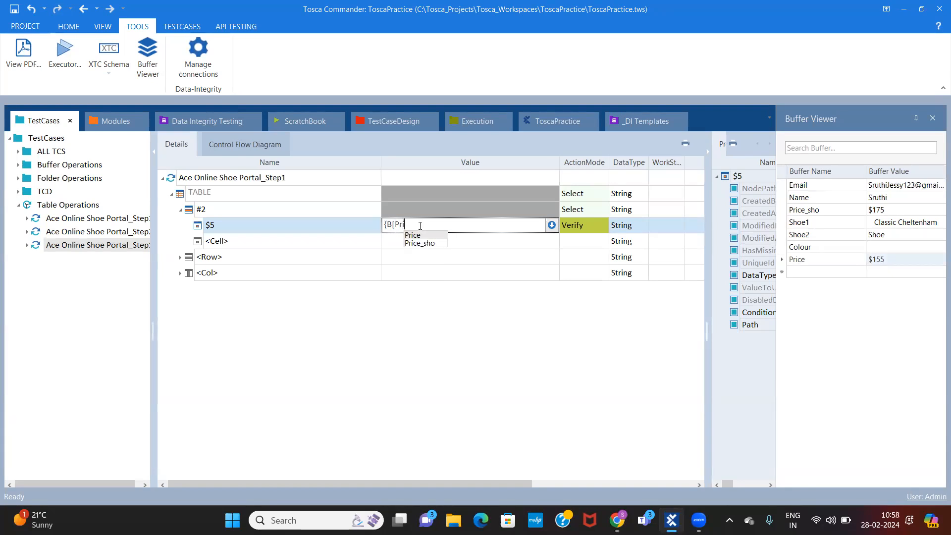
type("ce]}")
left_click(463, 257)
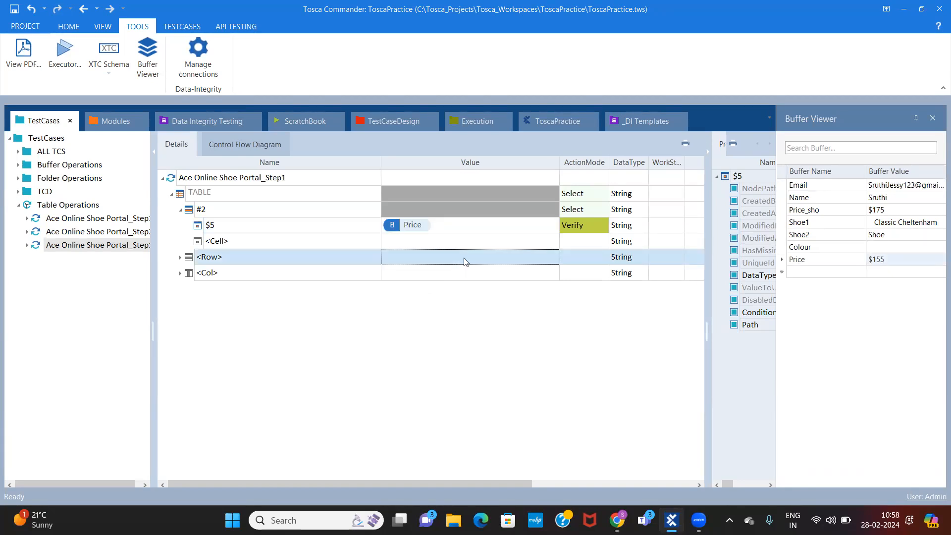
left_click(443, 224)
left_click(816, 261)
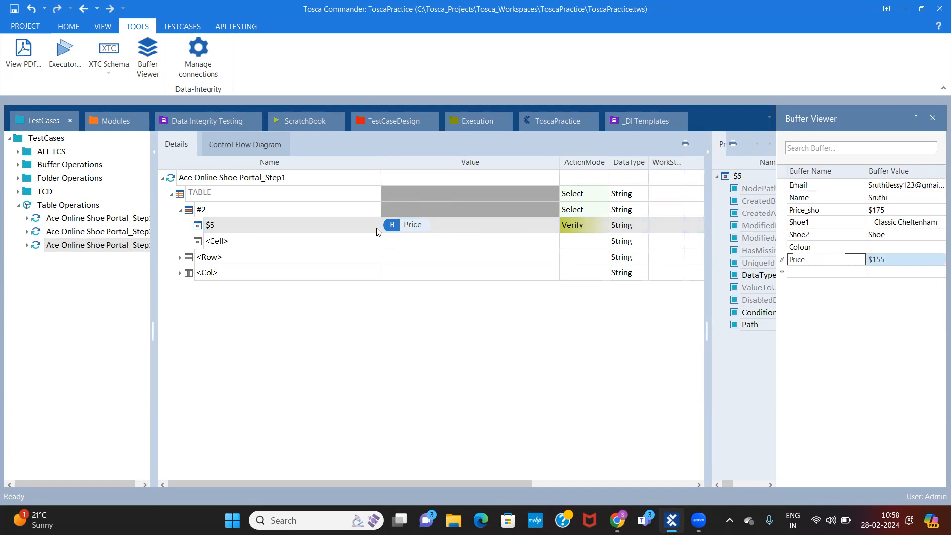
- Run the copied test step in ScratchBook and examine the verification log of the $5 cell under row #2
right_click(220, 179)
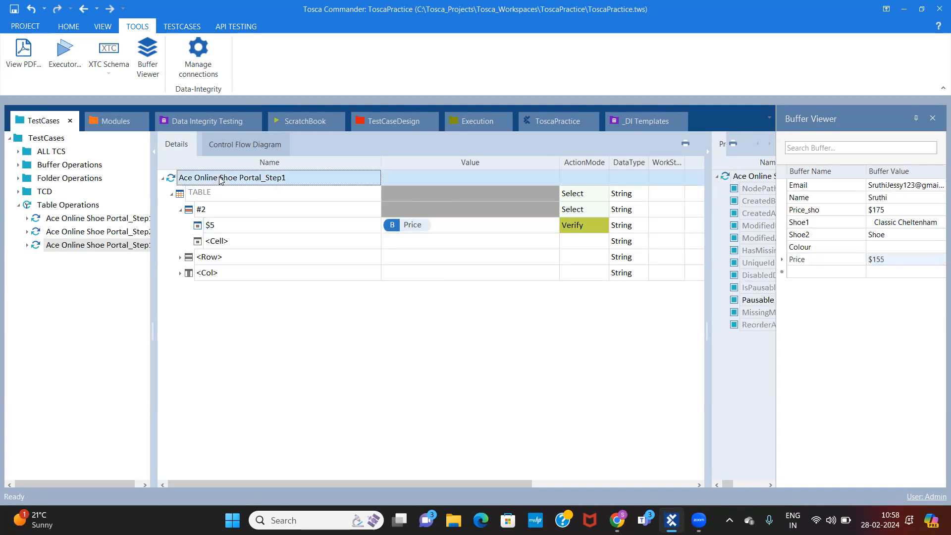
left_click(247, 261)
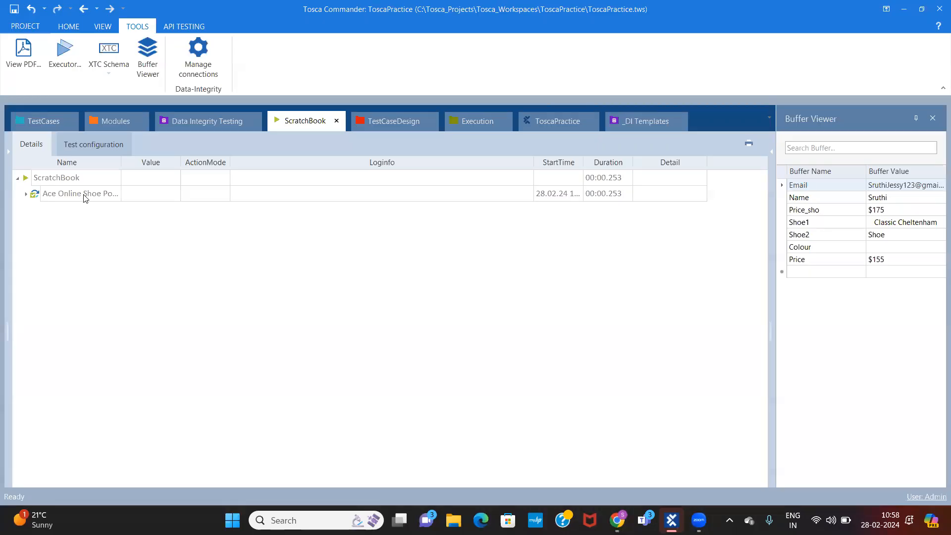
left_click(85, 196)
double_click(85, 196)
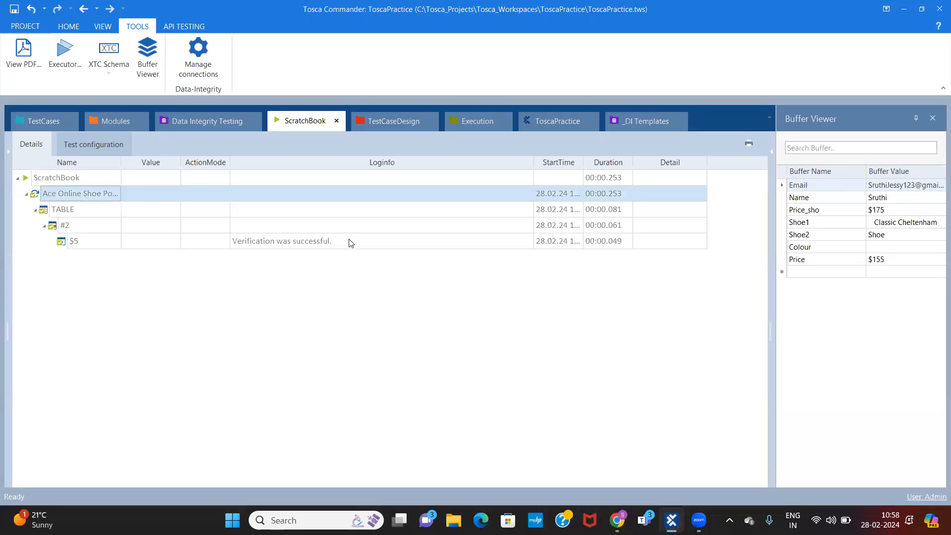
left_click(460, 246)
left_click(528, 241)
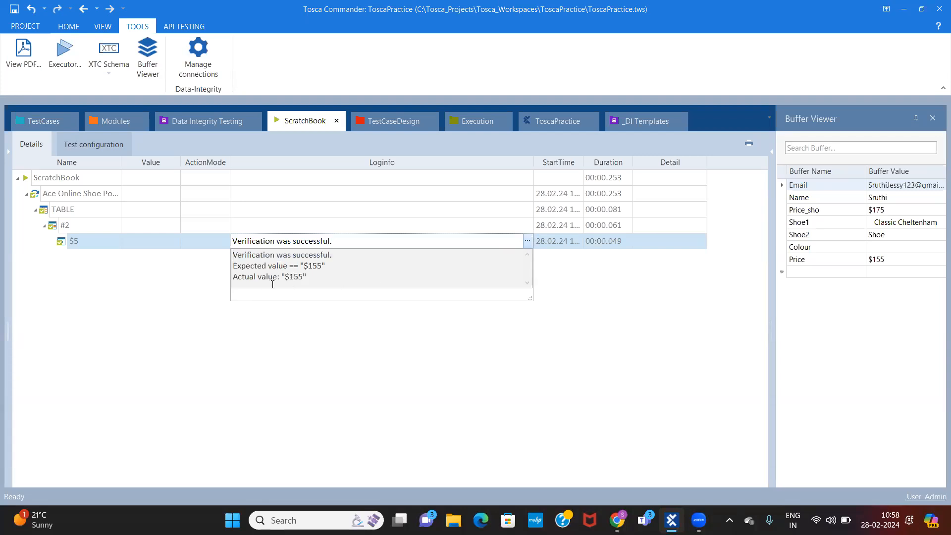
- In TestCases, change the copied step's $5 cell to the Buffer action mode with the buffer name Pricefinal
left_click(54, 126)
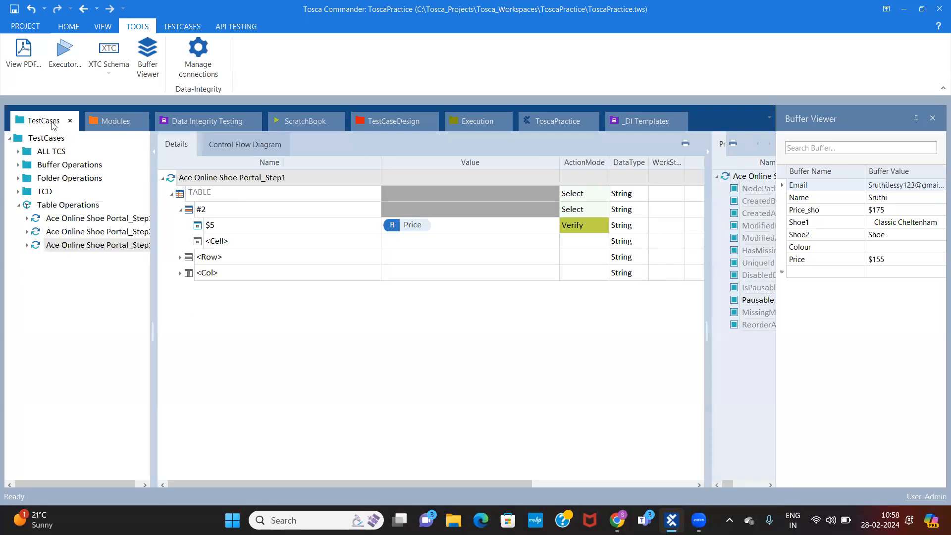
left_click(610, 227)
left_click(607, 226)
left_click(605, 226)
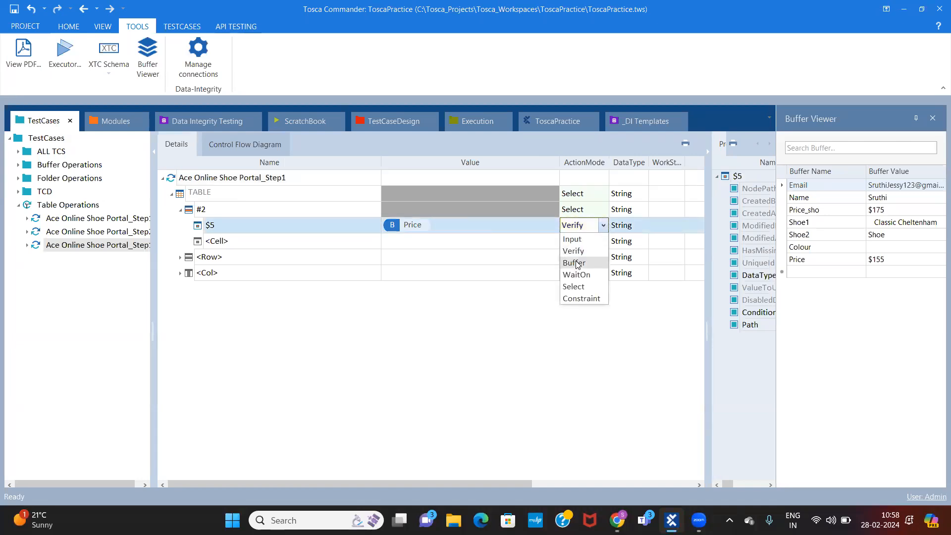
left_click(573, 266)
left_click(462, 224)
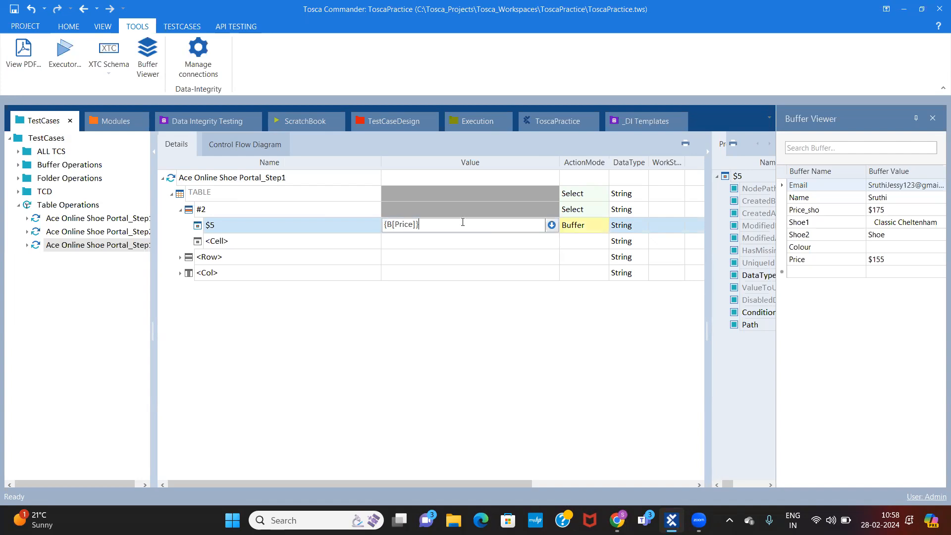
key("BackSpace")
key("BackSpace")
key("BackSpace")
key("BackSpace")
key("BackSpace")
key("BackSpace")
key("BackSpace")
key("BackSpace")
key("BackSpace")
key("BackSpace")
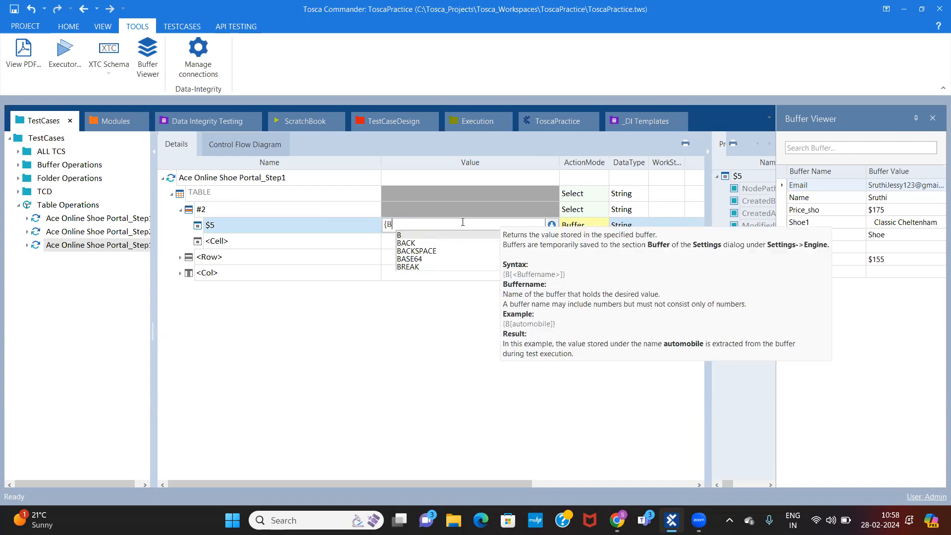
type("Pricefinal")
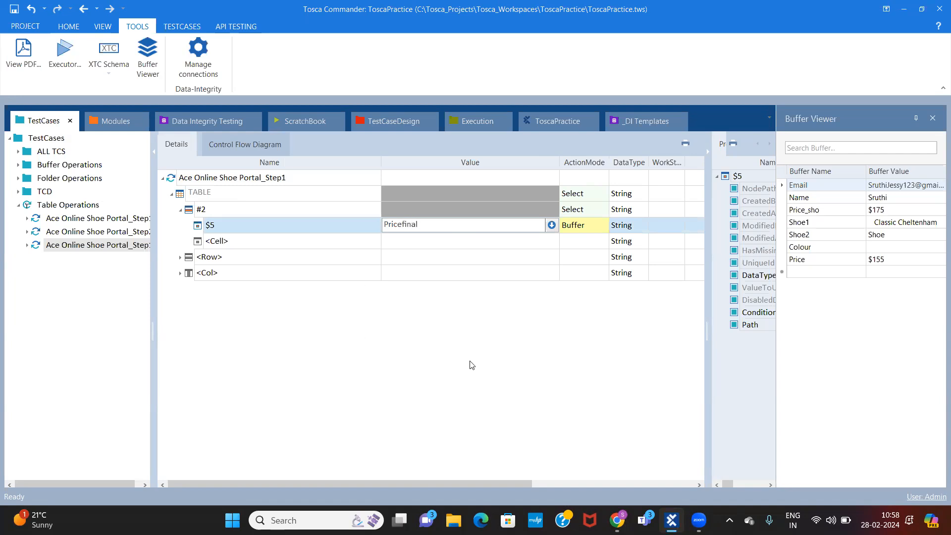
key("Return")
- Run the copied step in ScratchBook again and inspect the buffer log entry of the $5 cell
right_click(238, 181)
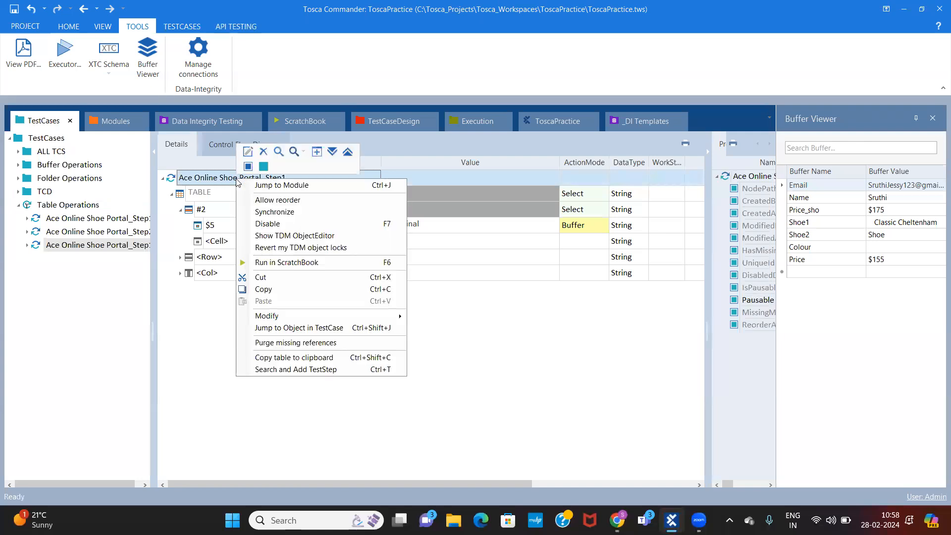
left_click(291, 261)
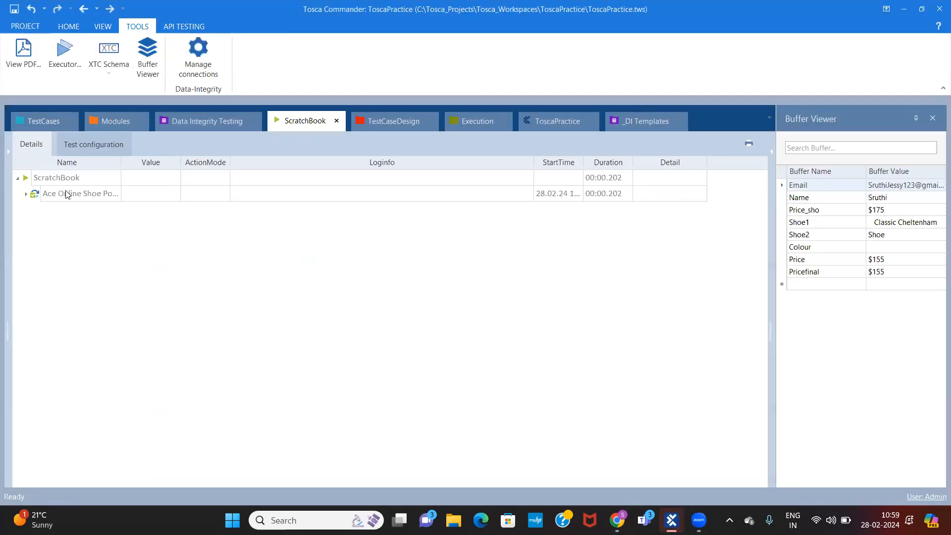
double_click(67, 194)
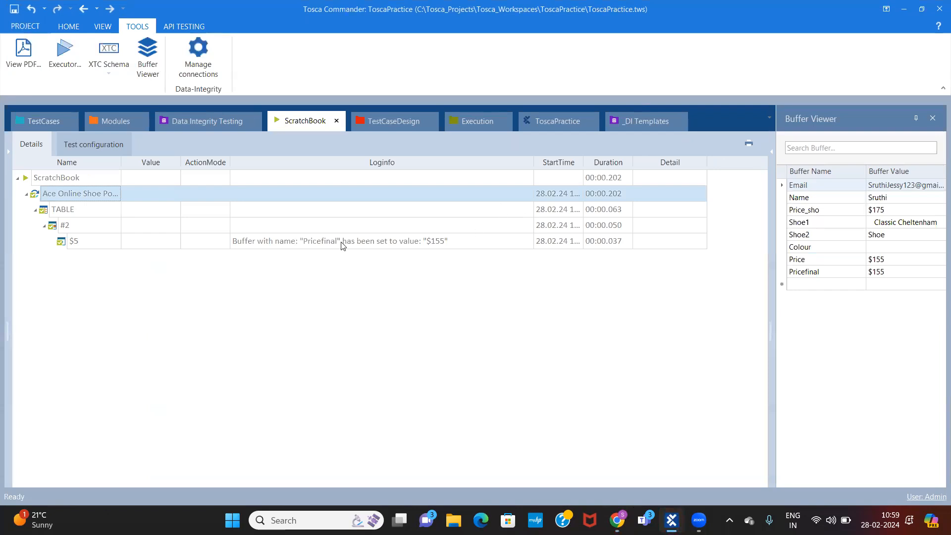
left_click(343, 243)
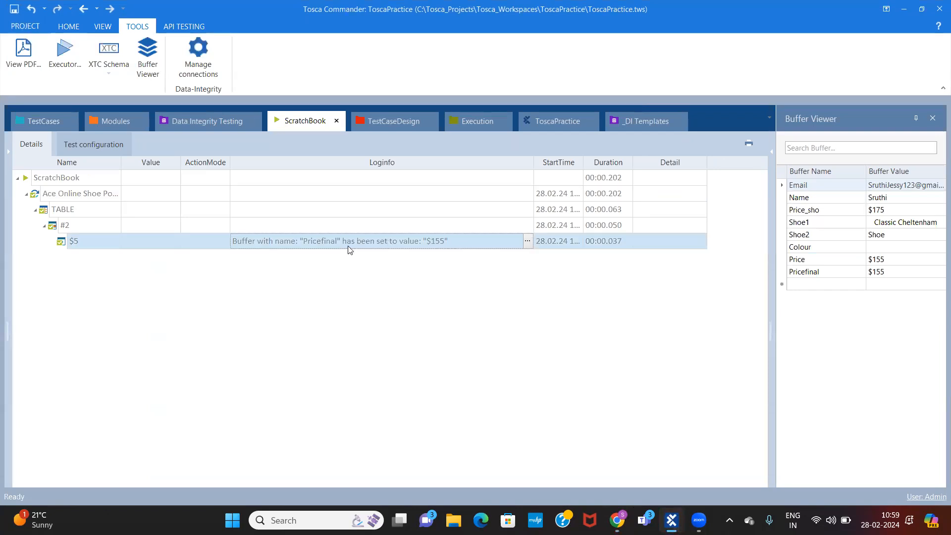
- Review the copied step's $5 cell and the Size Available options of Classic Cheltenham in Chrome's Formal Shoes table
left_click(35, 125)
left_click(283, 231)
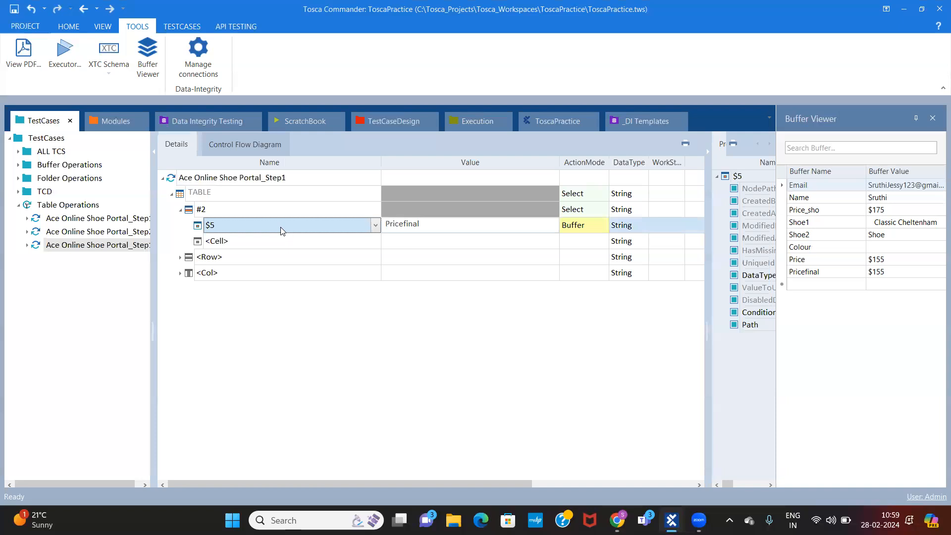
left_click(617, 518)
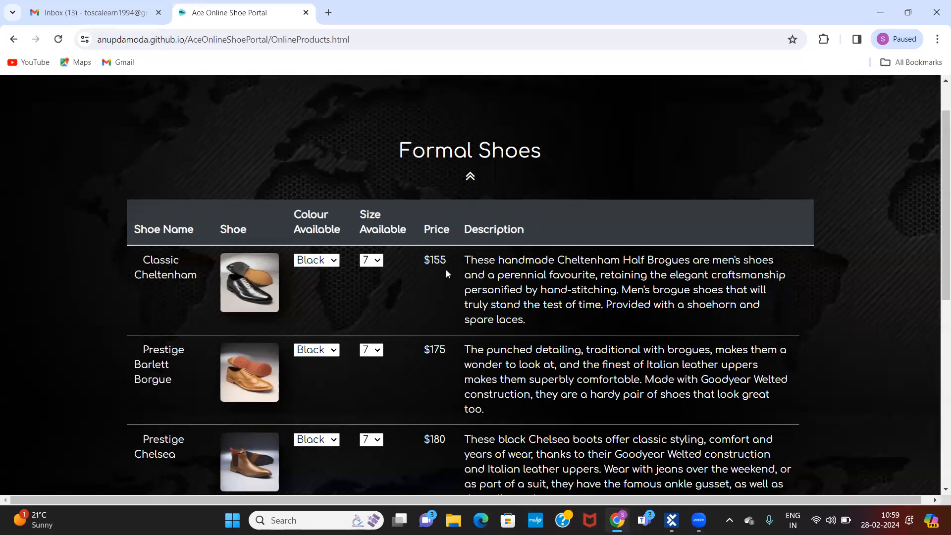
left_click(371, 260)
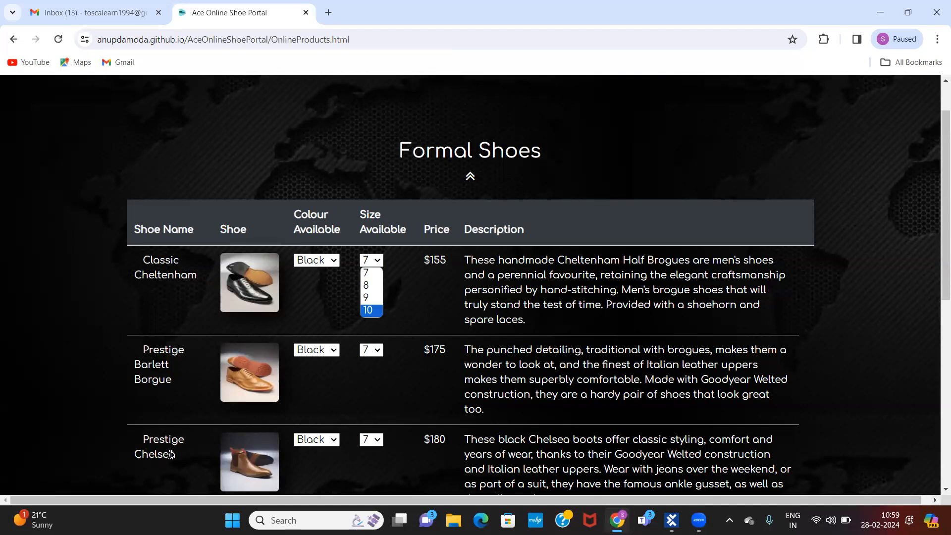
left_click(870, 282)
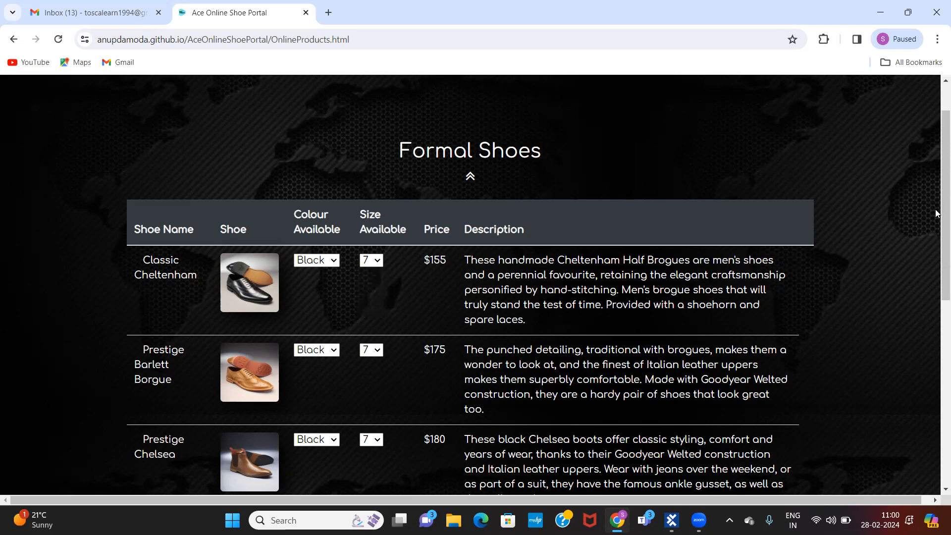
scroll(936, 213, "down", 1)
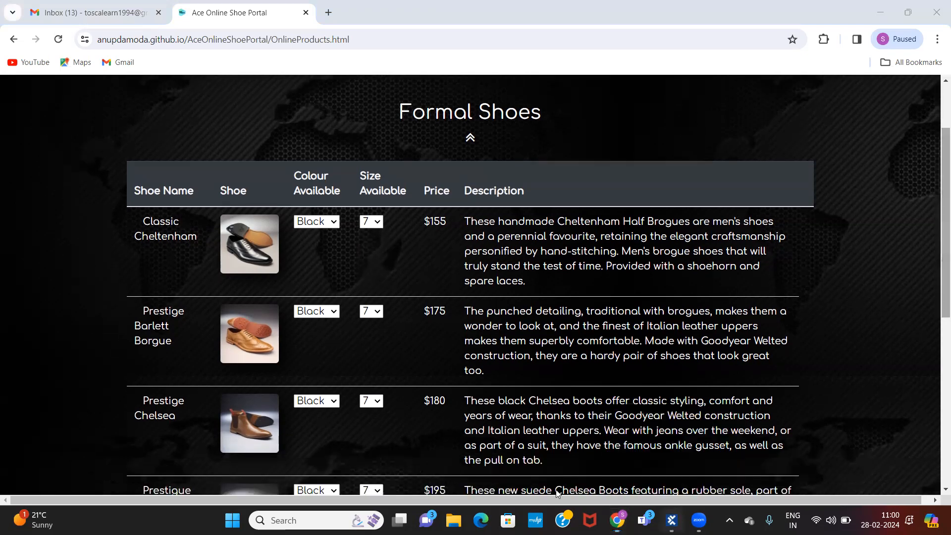
- Back in Tosca Commander, rename the copied test step to Ace Online Shoe Portal_Step3
left_click(671, 520)
left_click(100, 232)
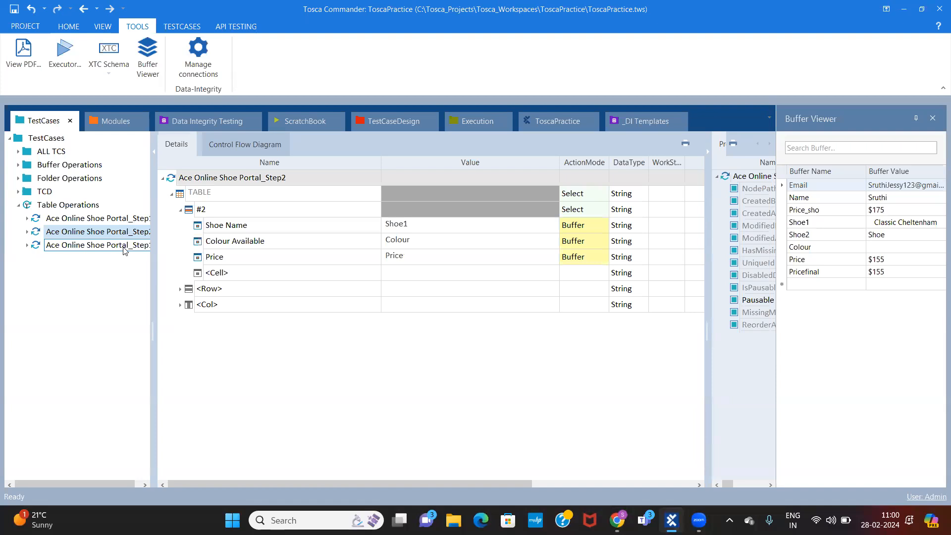
left_click(294, 178)
key("BackSpace")
type("3")
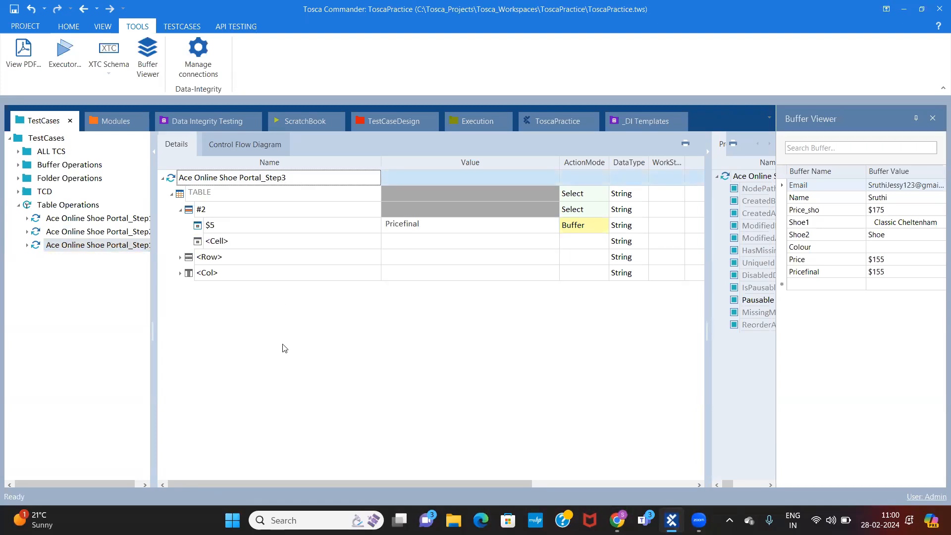
left_click(236, 325)
- Widen the test case tree and collapse the details of all three steps in the Table Operations overview
left_click_drag(153, 259, 172, 266)
left_click(147, 235)
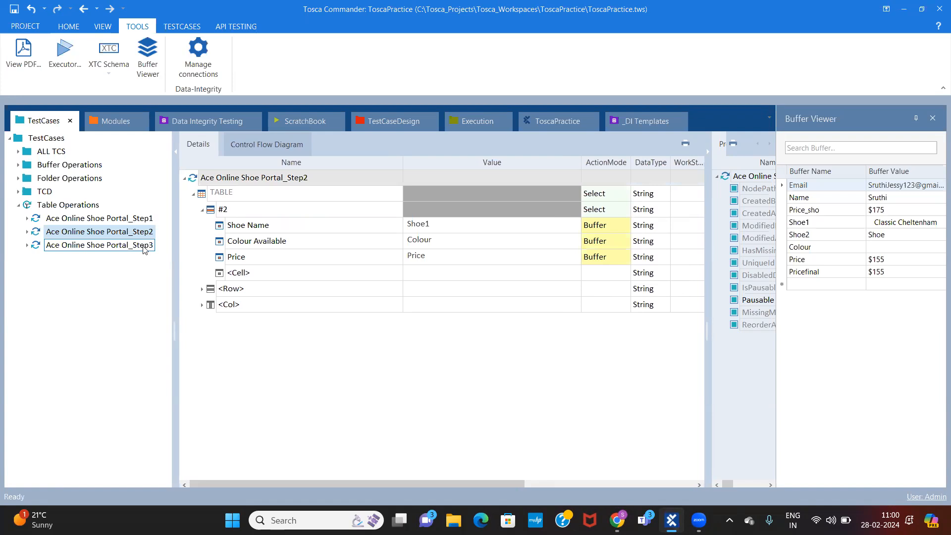
key("Up")
left_click(79, 207)
left_click(146, 245)
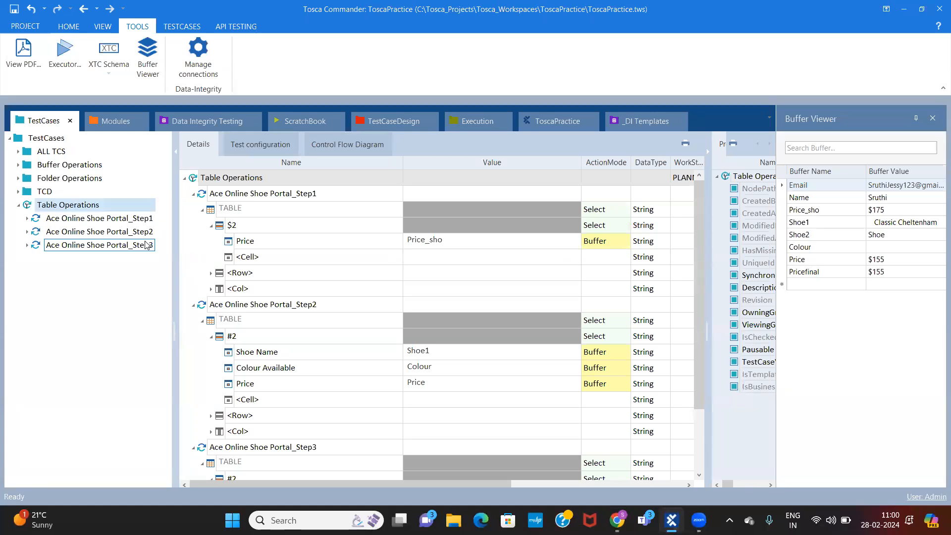
left_click(193, 194)
left_click(193, 211)
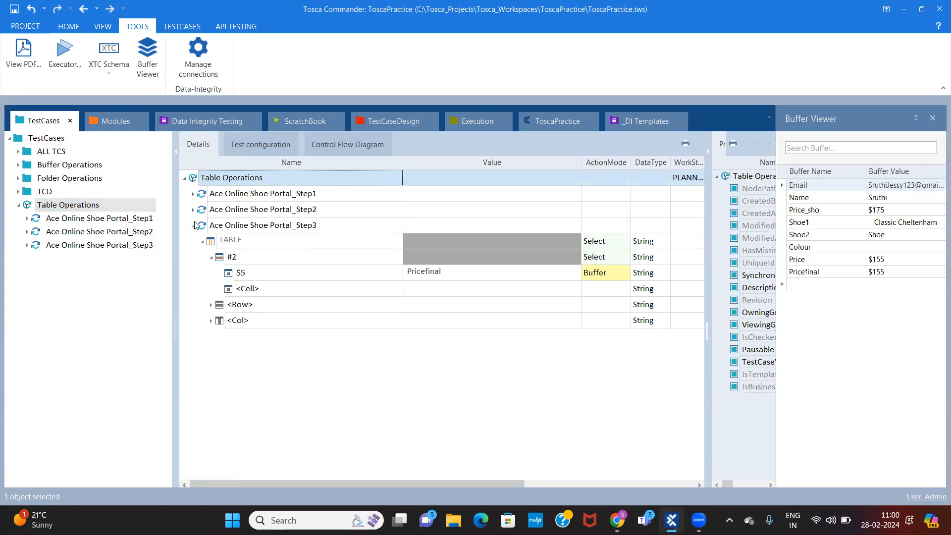
left_click(194, 226)
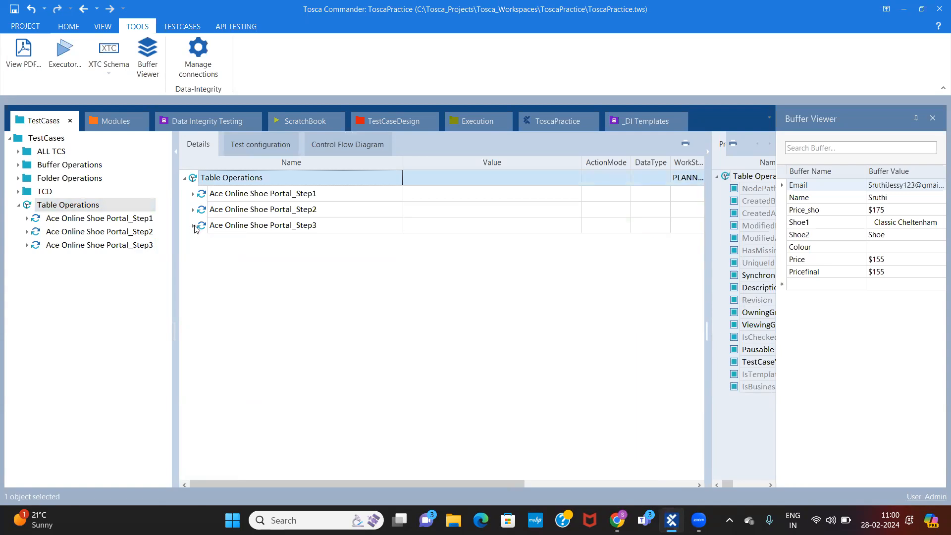
- Add the Ace Online Shoe Portal module to the Table Operations test case as a fourth step
left_click(107, 121)
left_click(74, 247)
left_click_drag(79, 259, 59, 205)
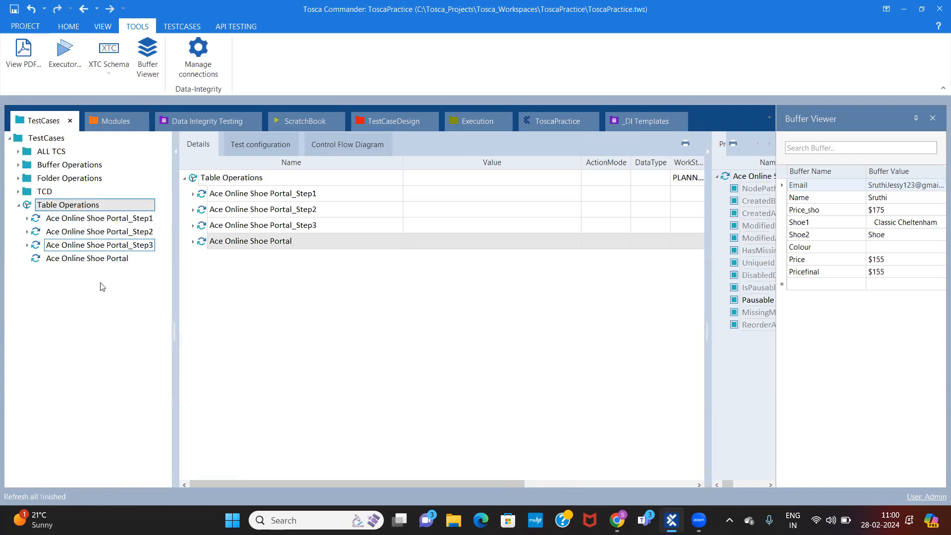
- Rename the new test step to Ace Online Shoe Portal_Step4
left_click(115, 260)
left_click(294, 182)
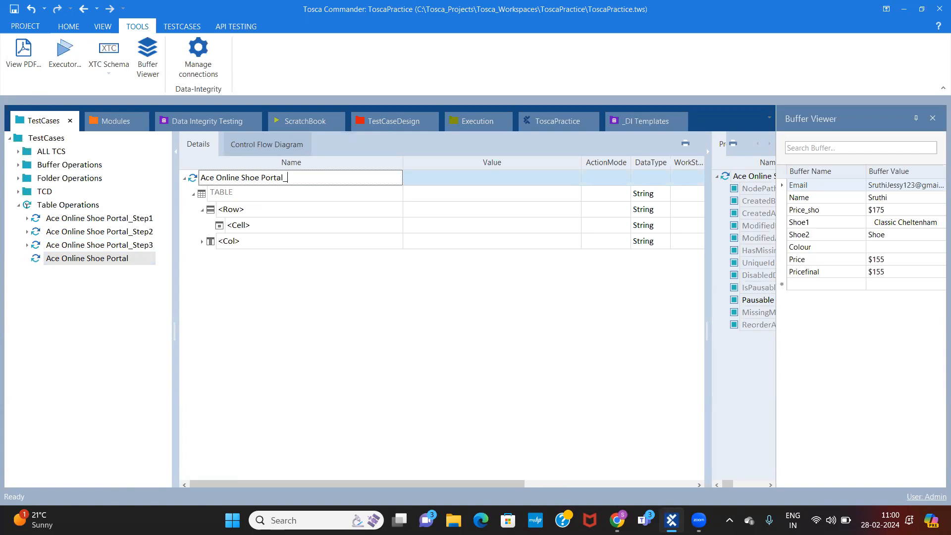
type("T")
key("BackSpace")
type("Step4")
key("Return")
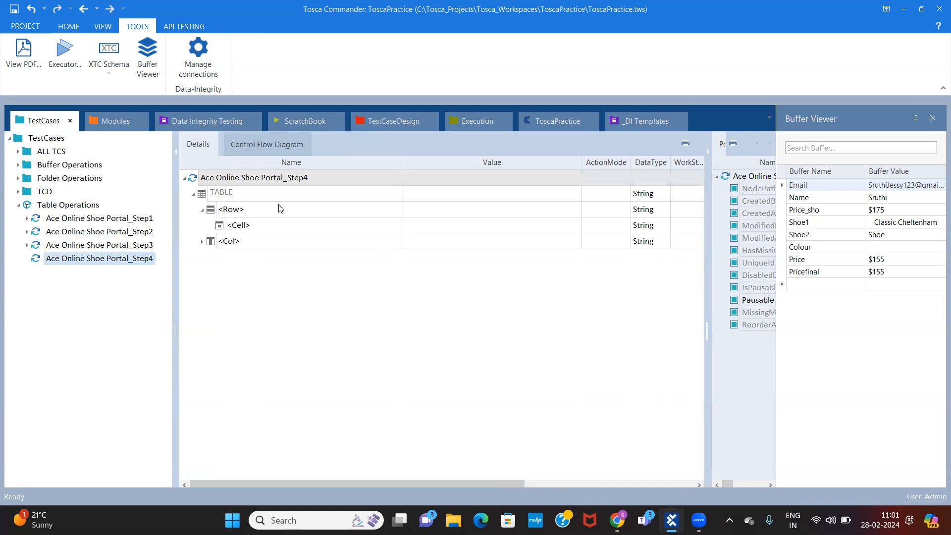
- Set the row of the Step4 table to #1
left_click(366, 204)
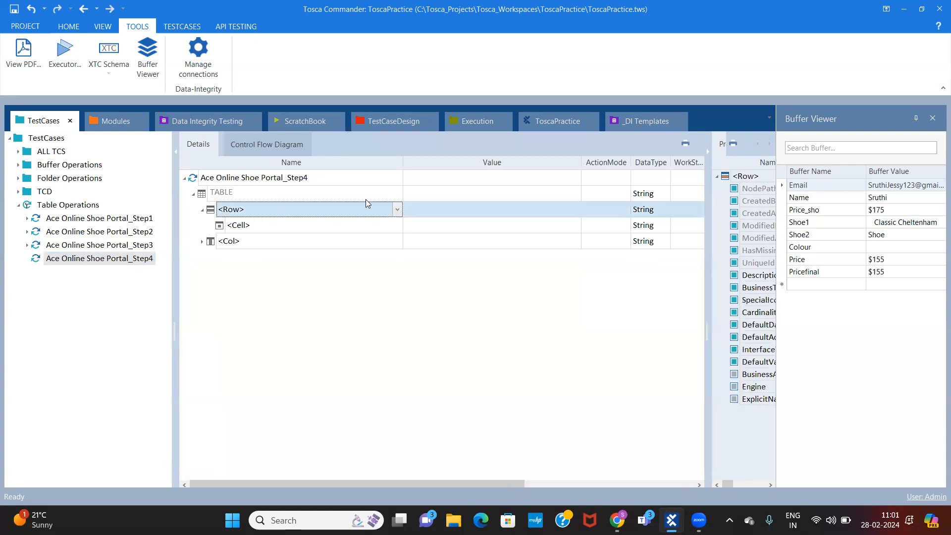
left_click(397, 210)
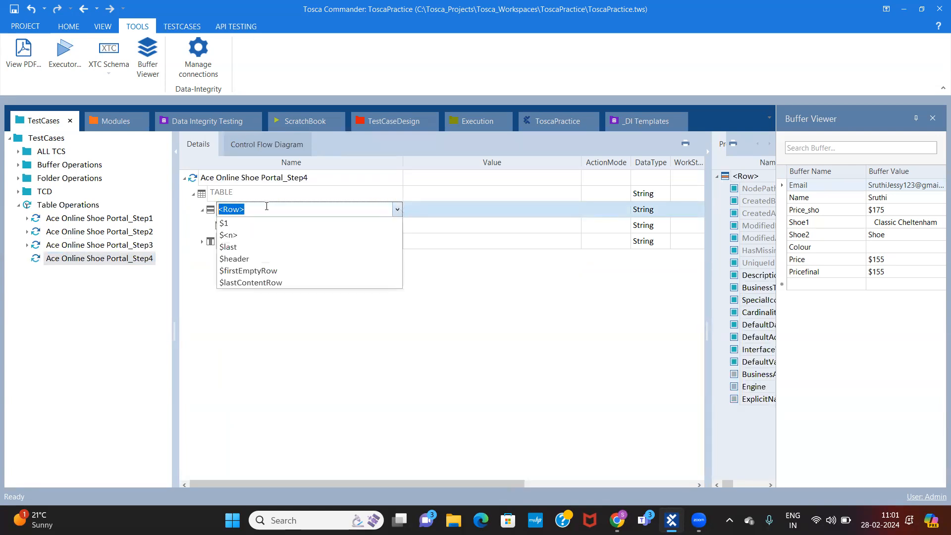
key("BackSpace")
type("#1")
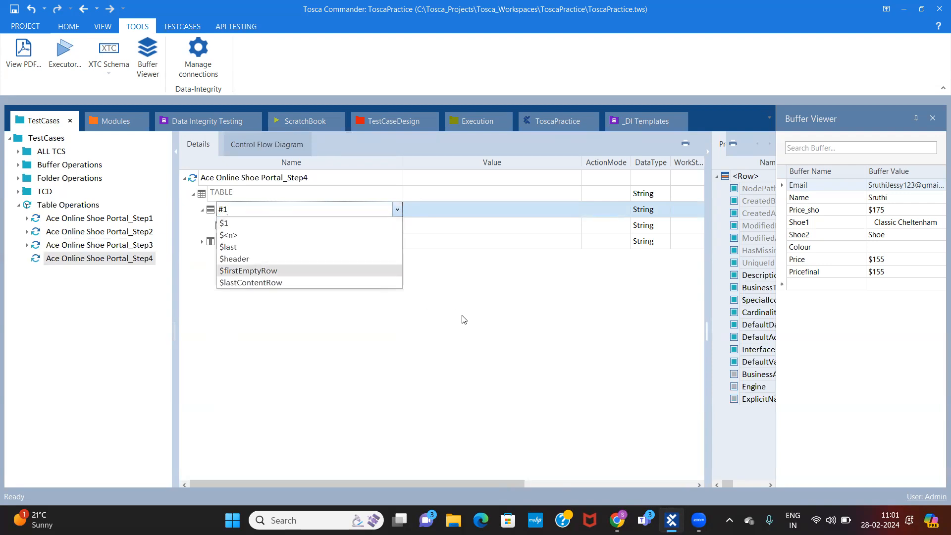
key("Return")
left_click(377, 231)
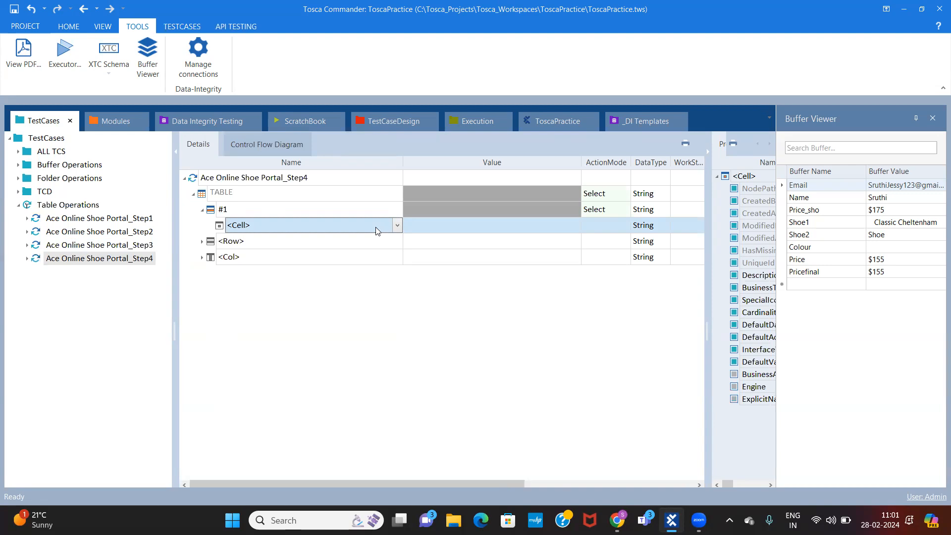
- Review row #2 of Ace Online Shoe Portal_Step2, including its buffered cells and the available ActionMode options
left_click(139, 232)
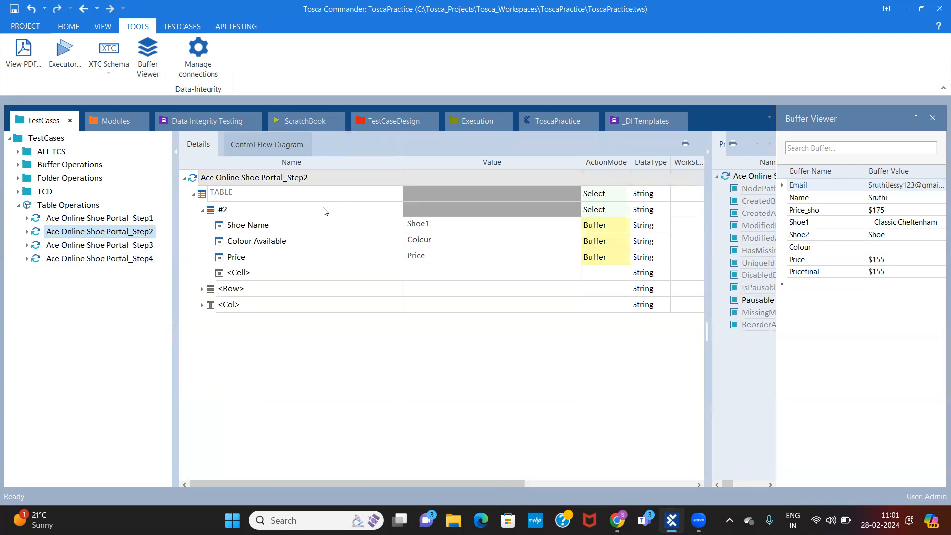
left_click(501, 209)
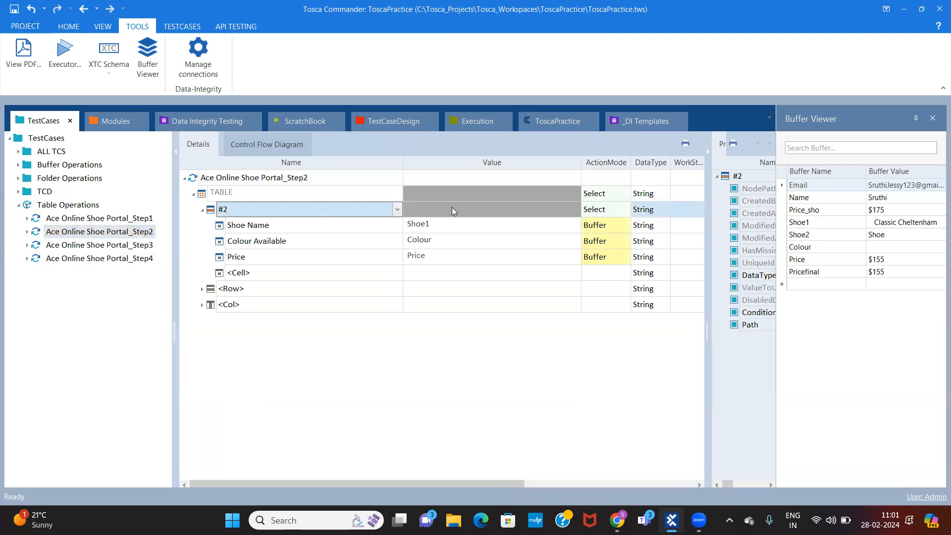
left_click(360, 227)
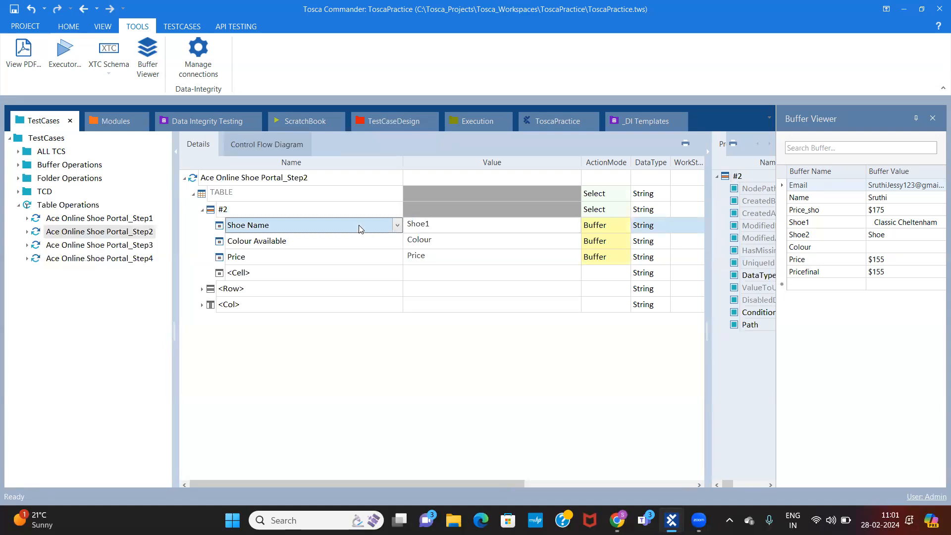
left_click(599, 212)
left_click(625, 210)
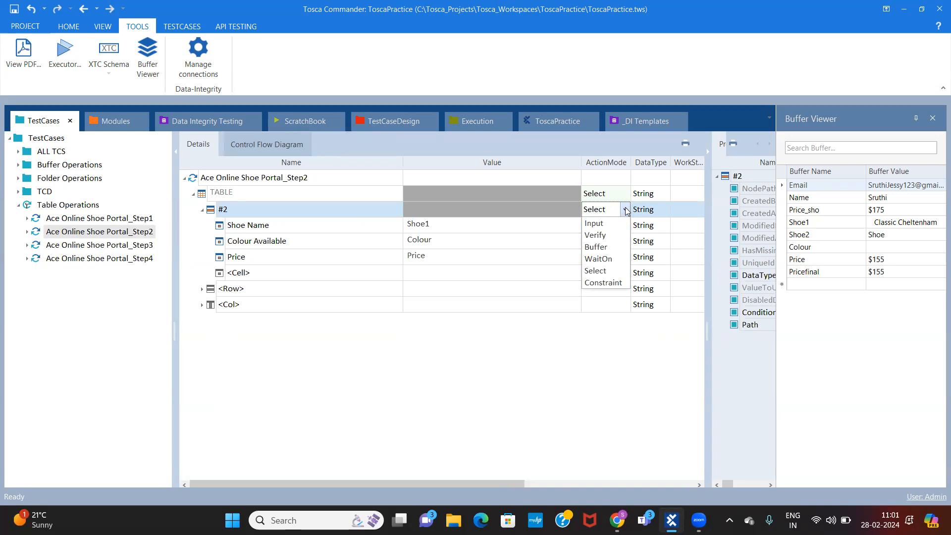
left_click(483, 247)
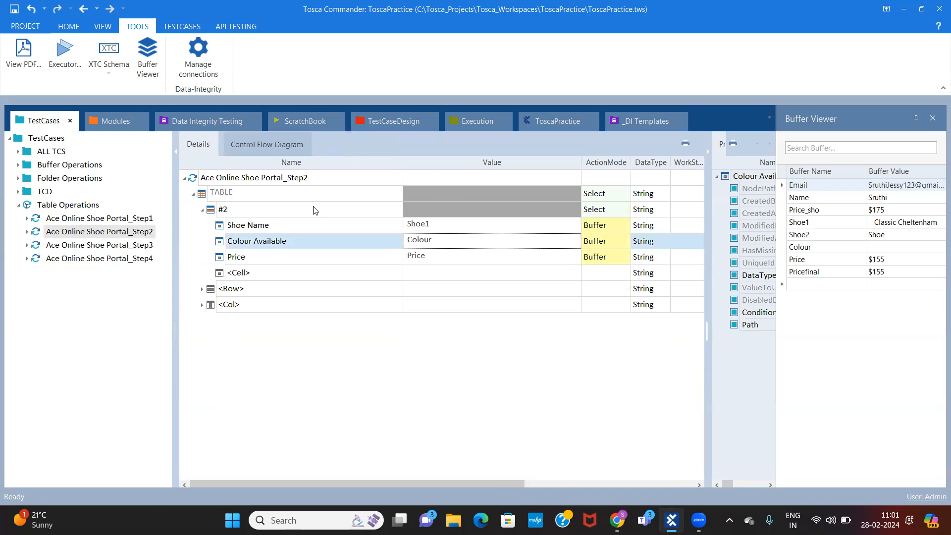
- Return to Ace Online Shoe Portal_Step4 and examine the column choices offered for the cell under row #1
left_click(89, 259)
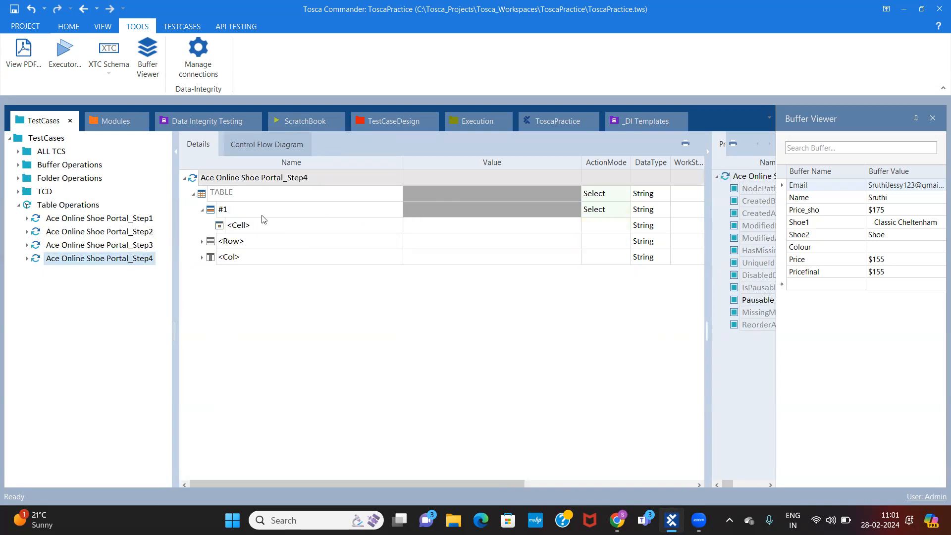
left_click(263, 215)
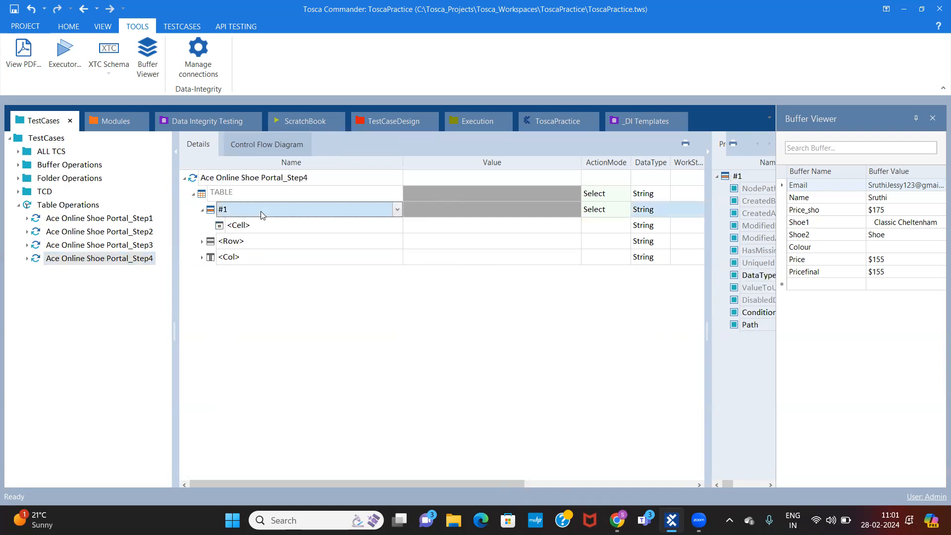
left_click(389, 223)
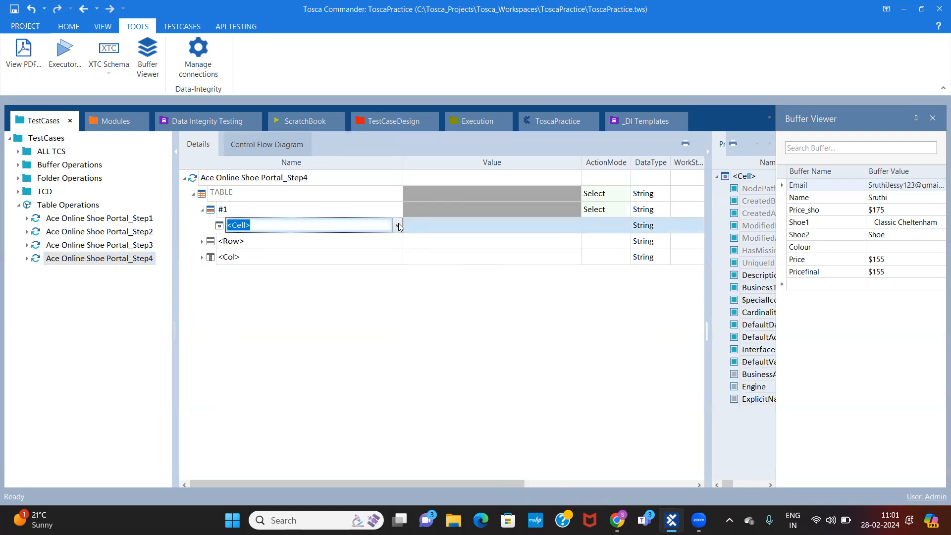
left_click(398, 225)
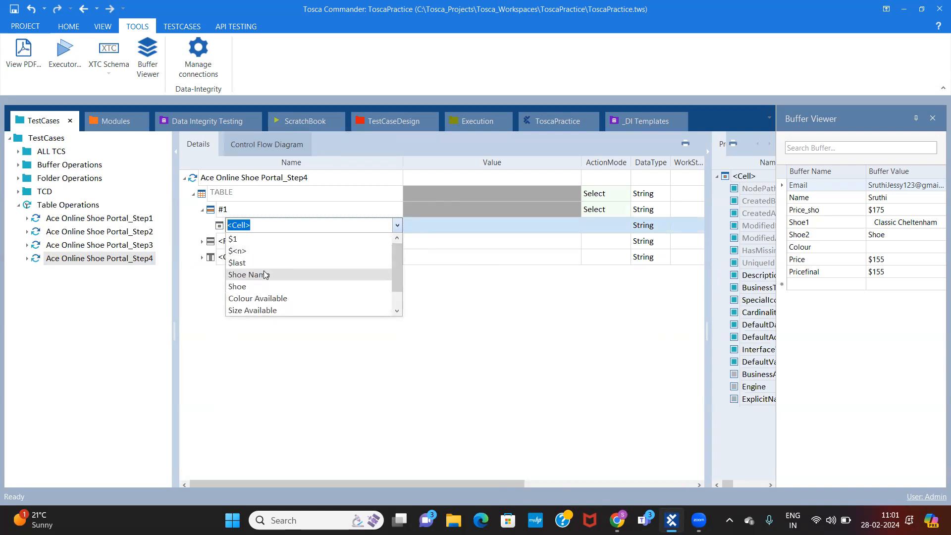
scroll(333, 268, "down", 1)
scroll(402, 287, "up", 1)
left_click_drag(400, 279, 398, 301)
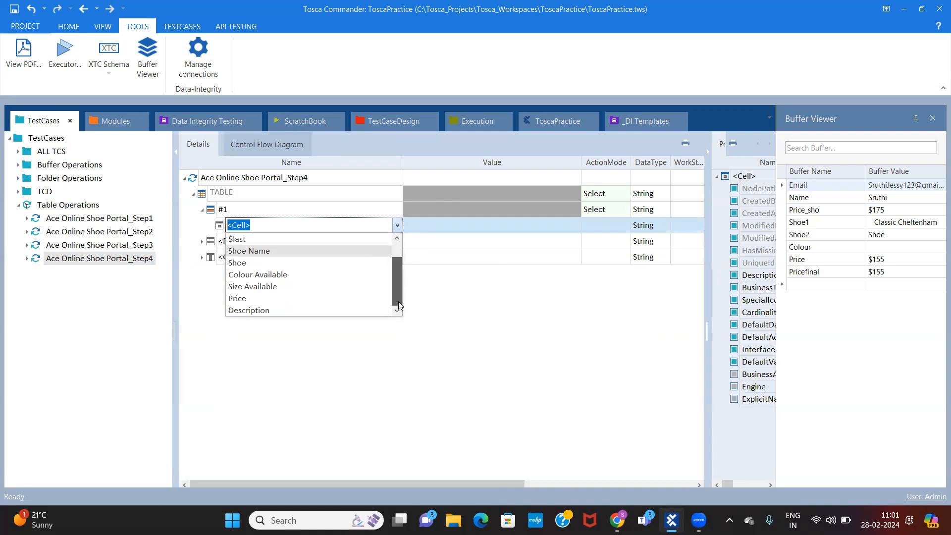
left_click(640, 160)
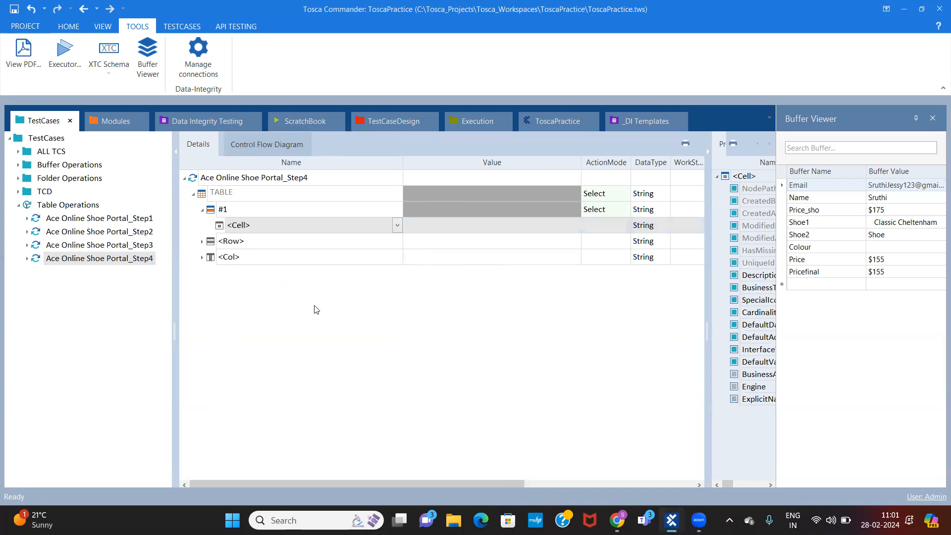
- Set the cell under row #1 of Step4 to the Description column
left_click(398, 226)
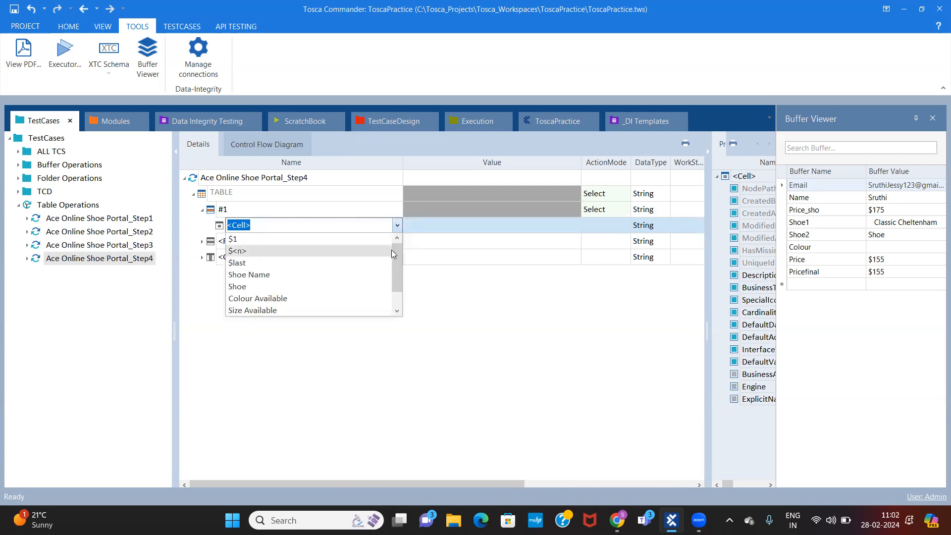
left_click(397, 312)
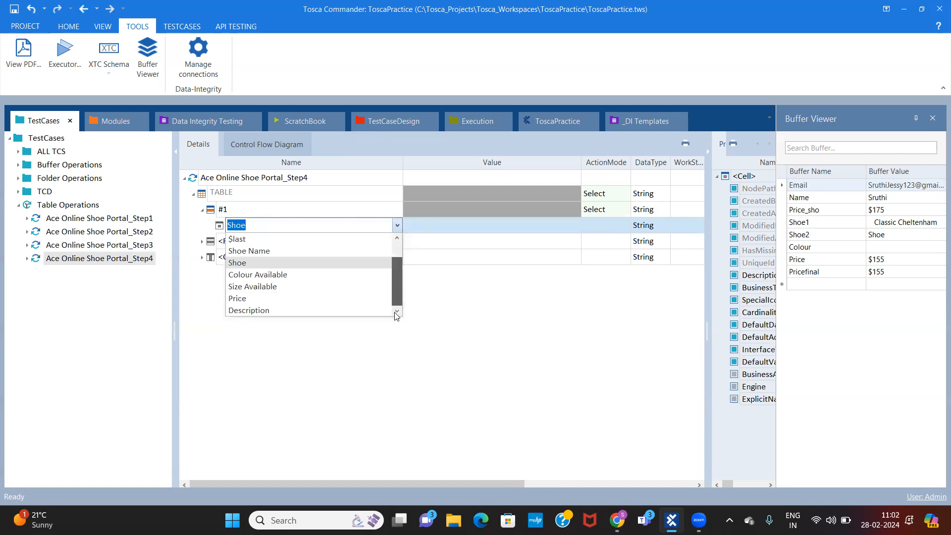
left_click(257, 310)
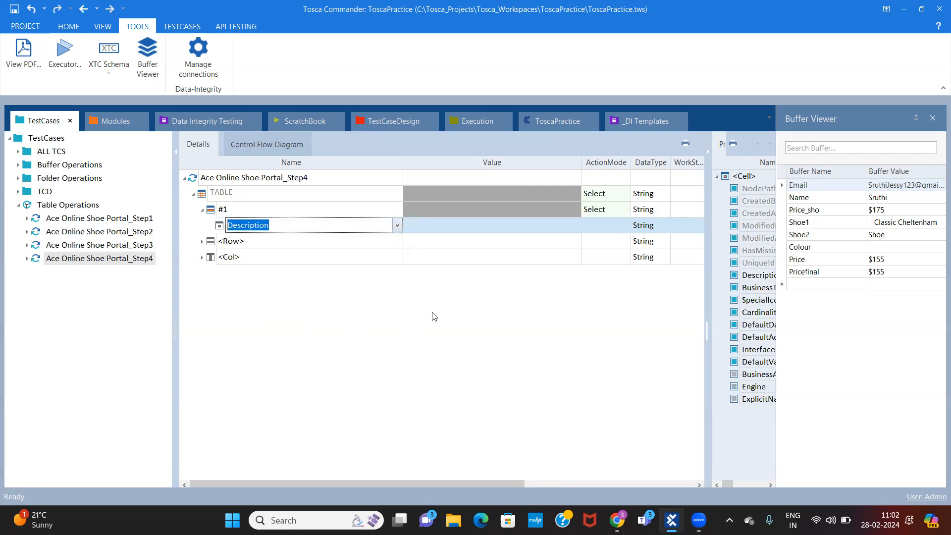
key("Return")
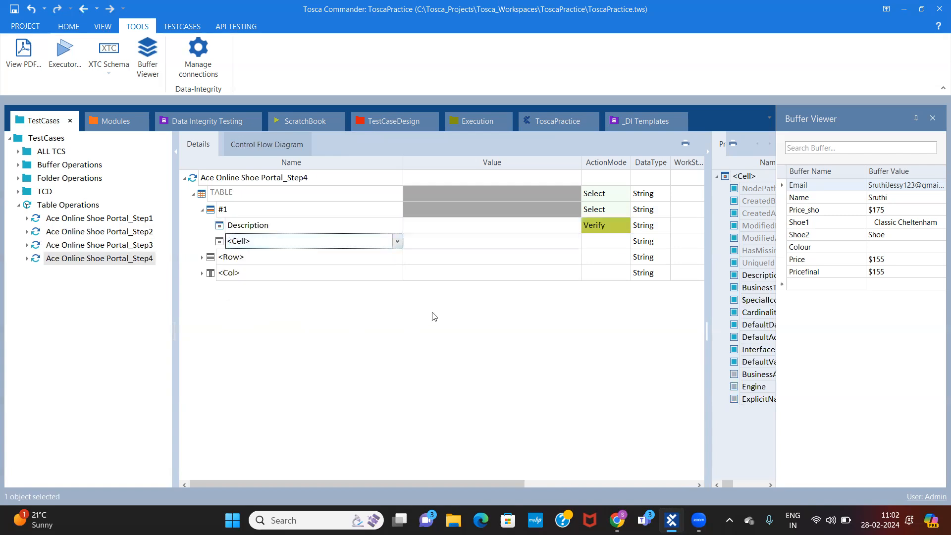
- Change the Description cell under row #1 to the Price column
left_click(367, 226)
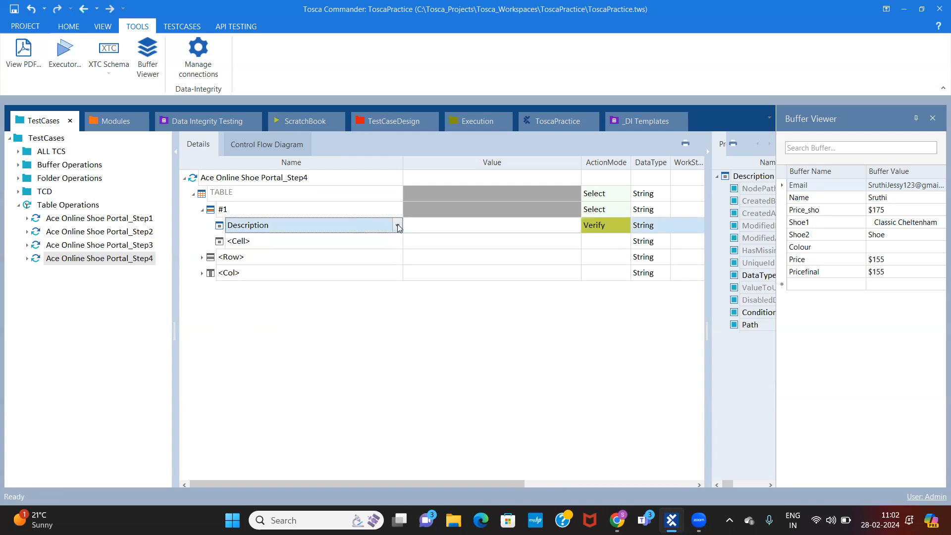
left_click(398, 226)
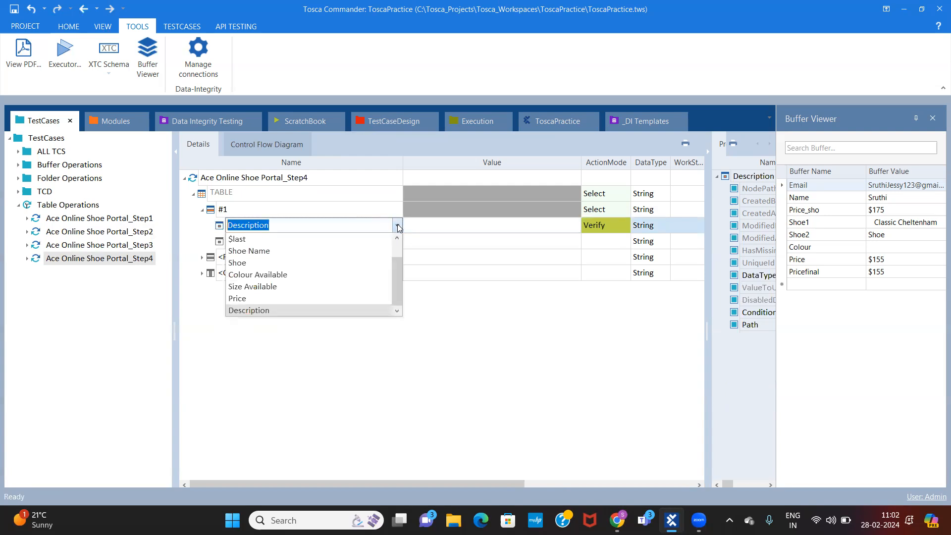
left_click(250, 299)
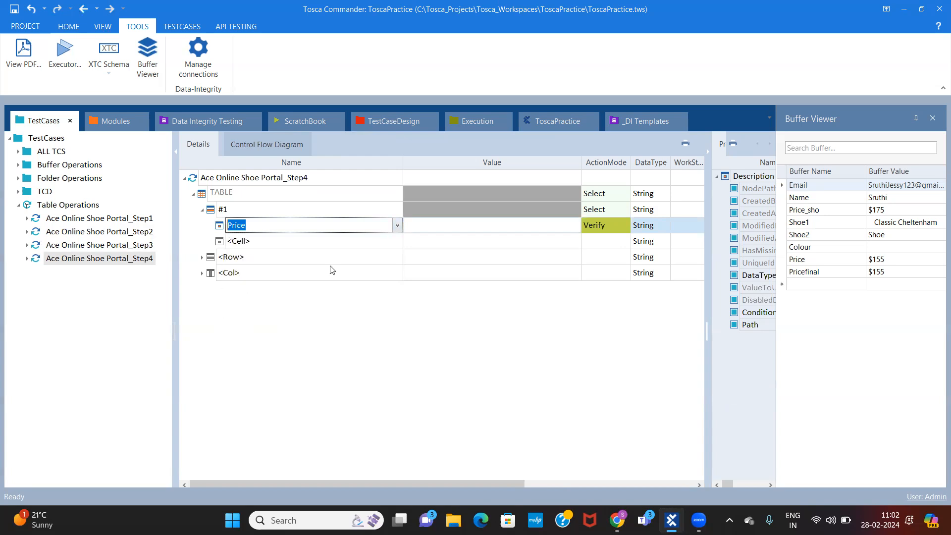
left_click(398, 227)
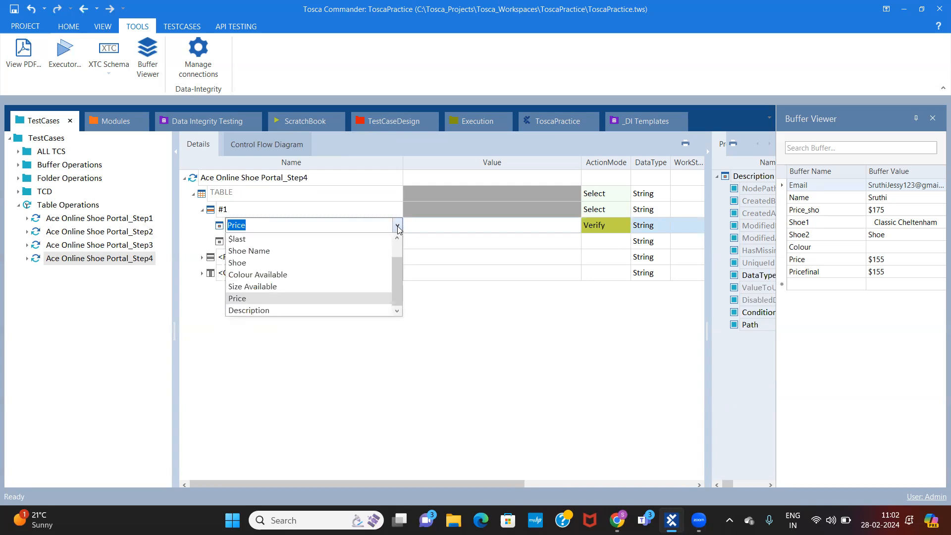
left_click(303, 299)
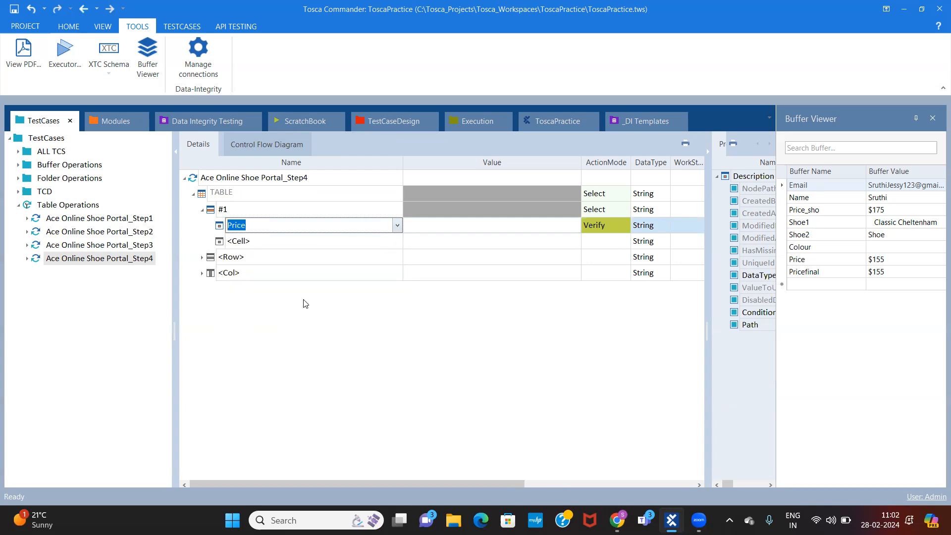
left_click(461, 231)
left_click(496, 229)
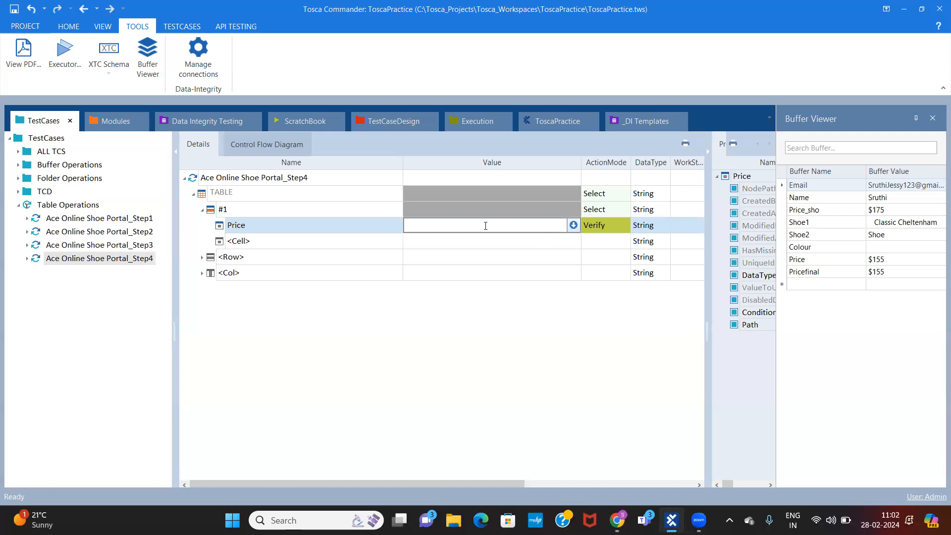
- Examine the ActionMode options available for the Price cell under row #1
left_click(367, 224)
left_click(448, 229)
left_click(603, 221)
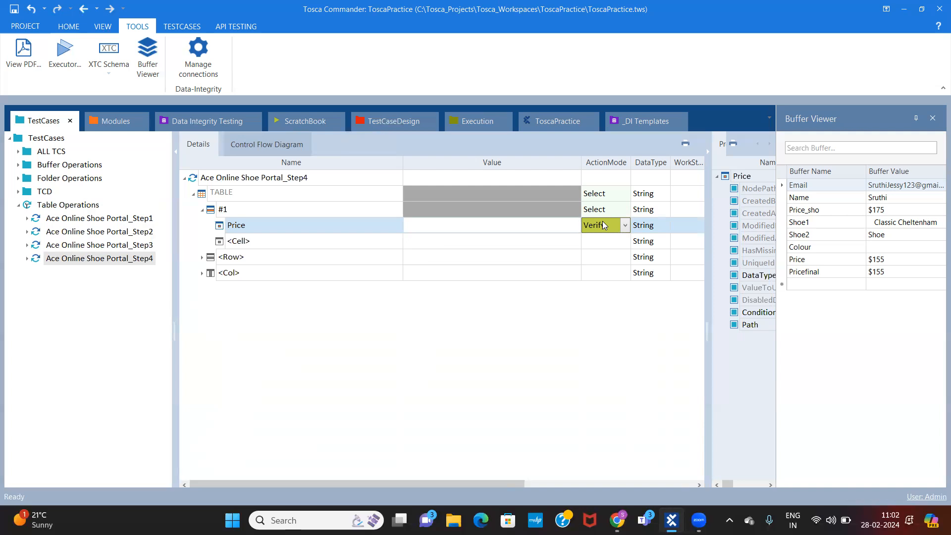
left_click(625, 226)
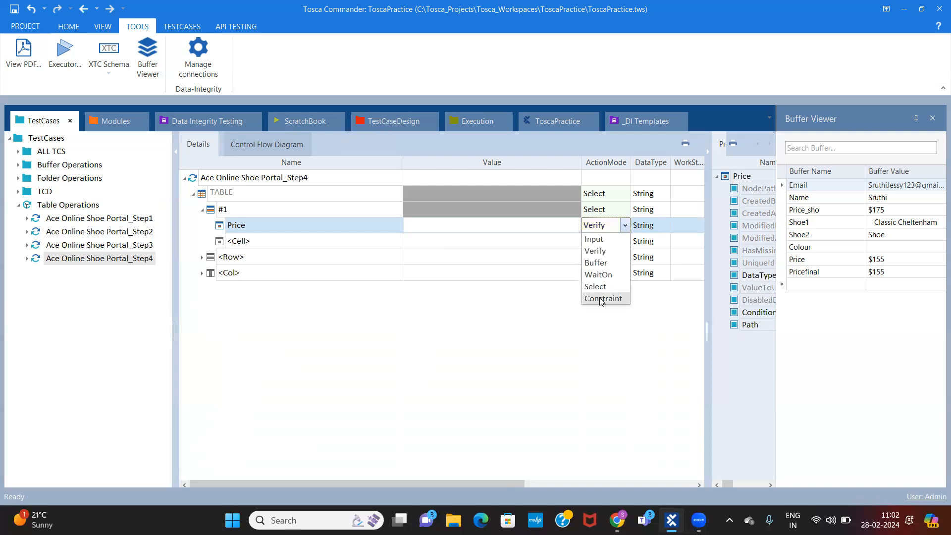
left_click(445, 214)
left_click(445, 214)
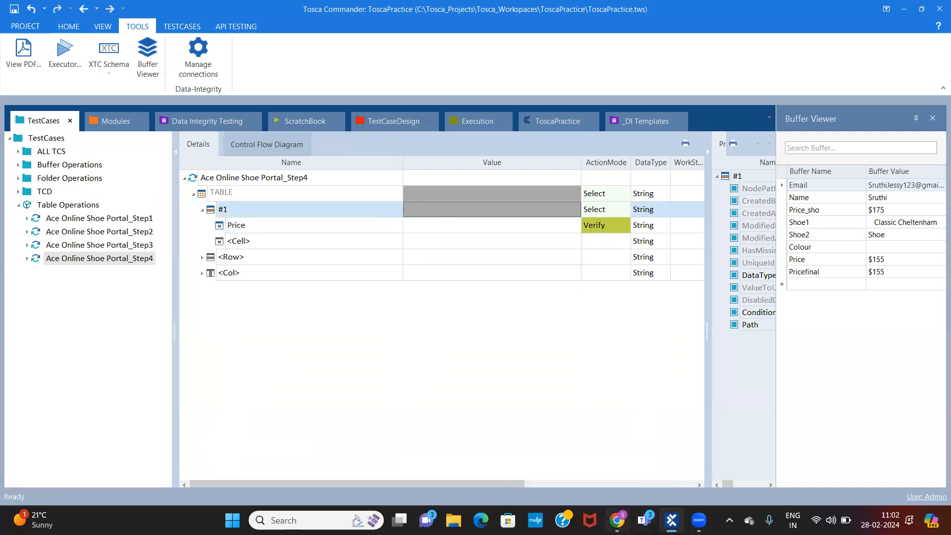
- Switch to Chrome and copy the shoe name Prestigue Suede from the Formal Shoes table
key("alt+Tab")
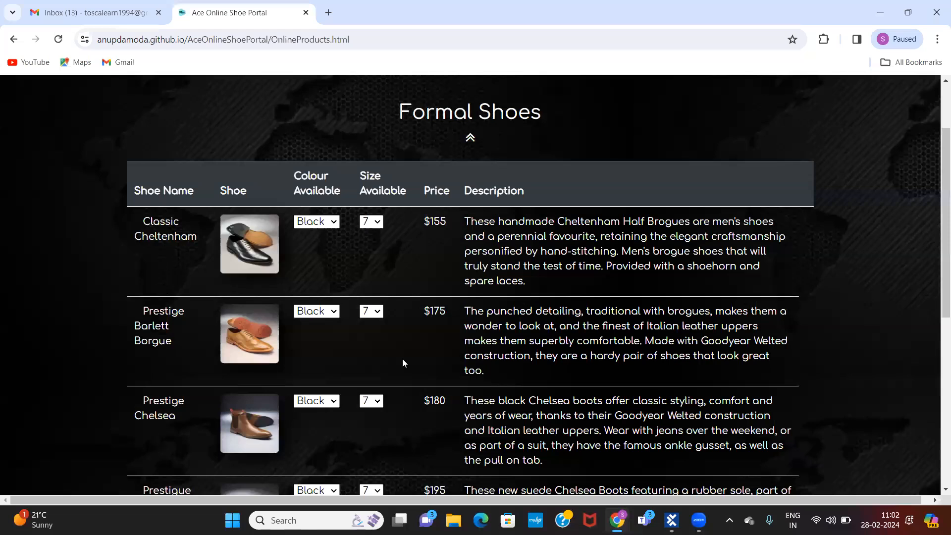
scroll(937, 238, "down", 2)
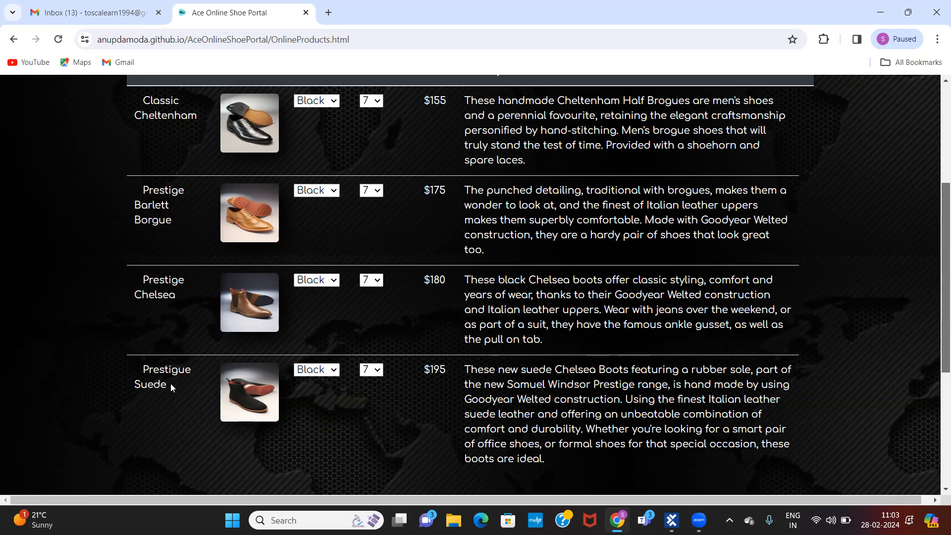
left_click_drag(171, 385, 142, 367)
key("ctrl+c")
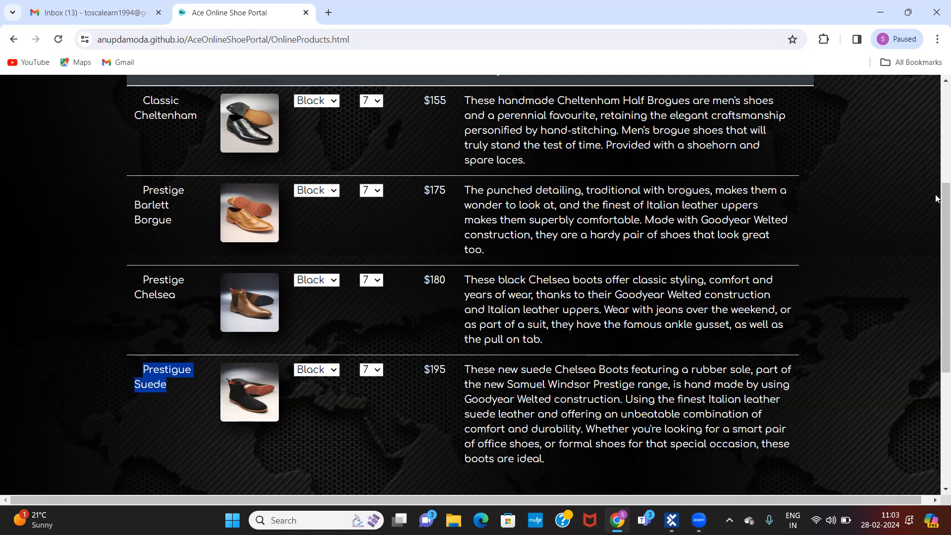
left_click_drag(936, 199, 937, 162)
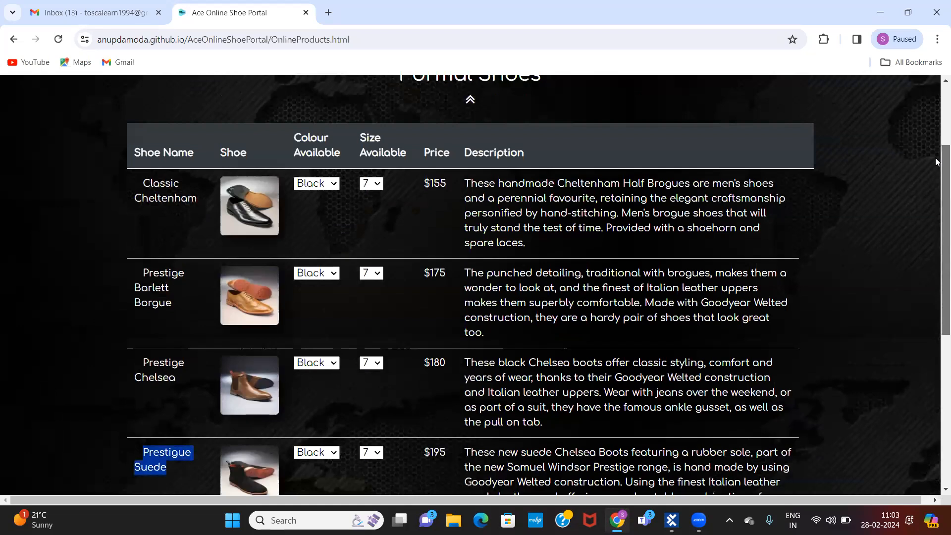
- Switch to Tosca Commander and change the Price cell under row #1 to the Shoe Name column
scroll(418, 322, "down", 1)
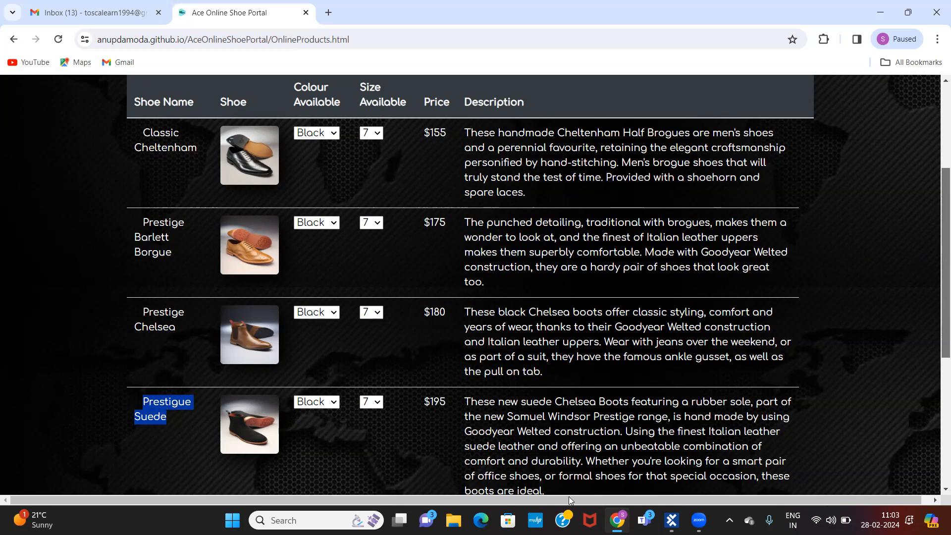
left_click(672, 520)
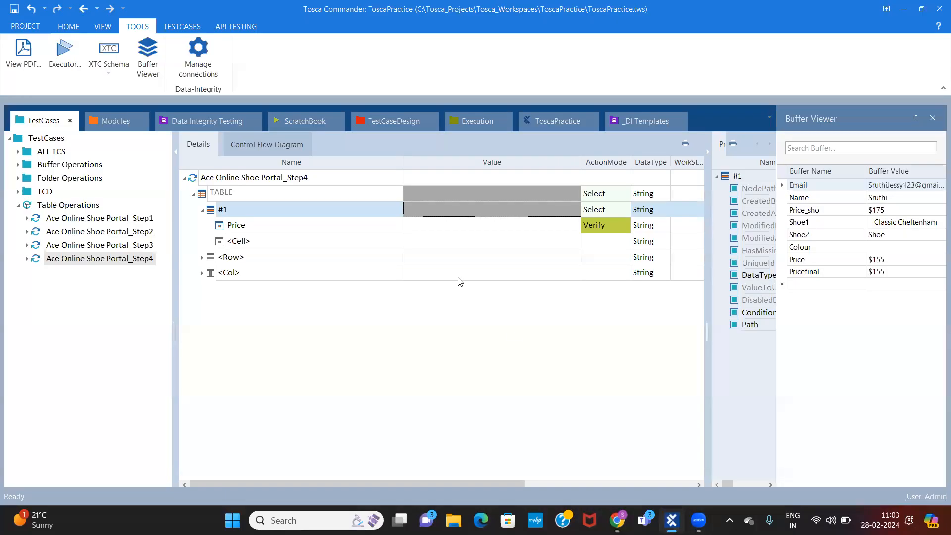
left_click(374, 226)
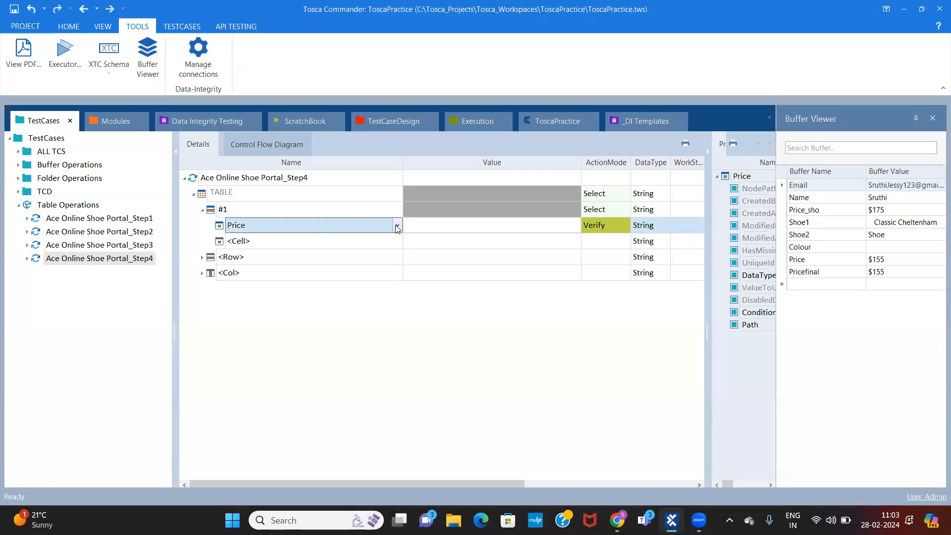
left_click(397, 225)
left_click(272, 263)
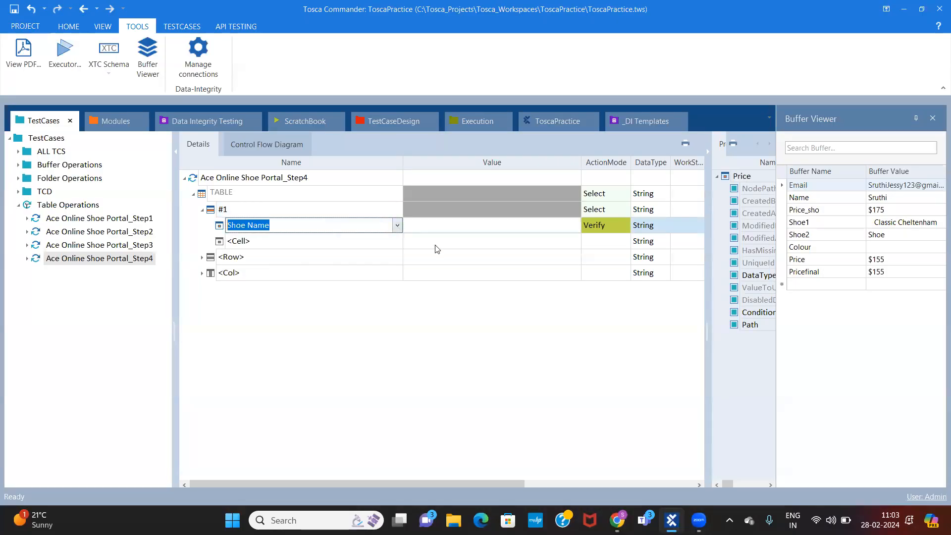
- Paste Prestigue Suede as the Shoe Name cell's value and set its ActionMode to Constraint
left_click(445, 225)
key("ctrl+v")
left_click(603, 226)
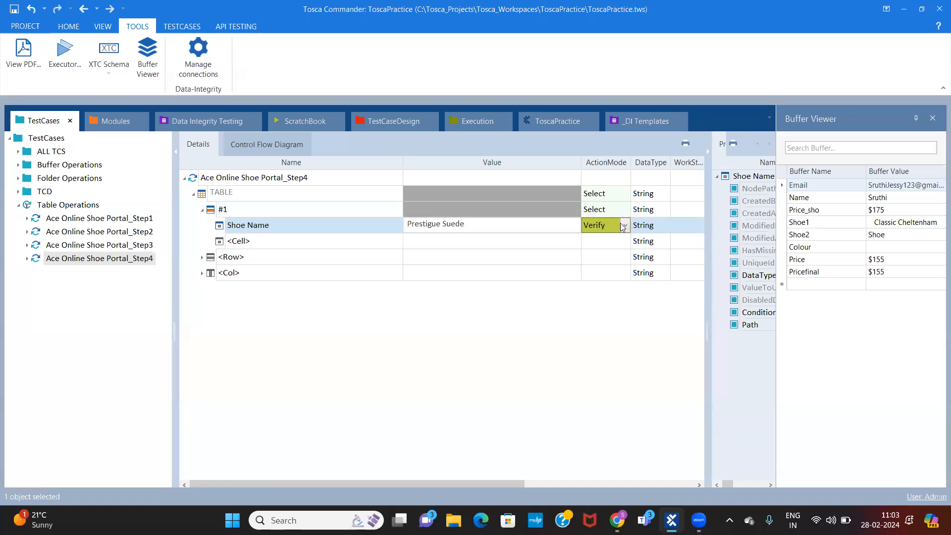
left_click(603, 227)
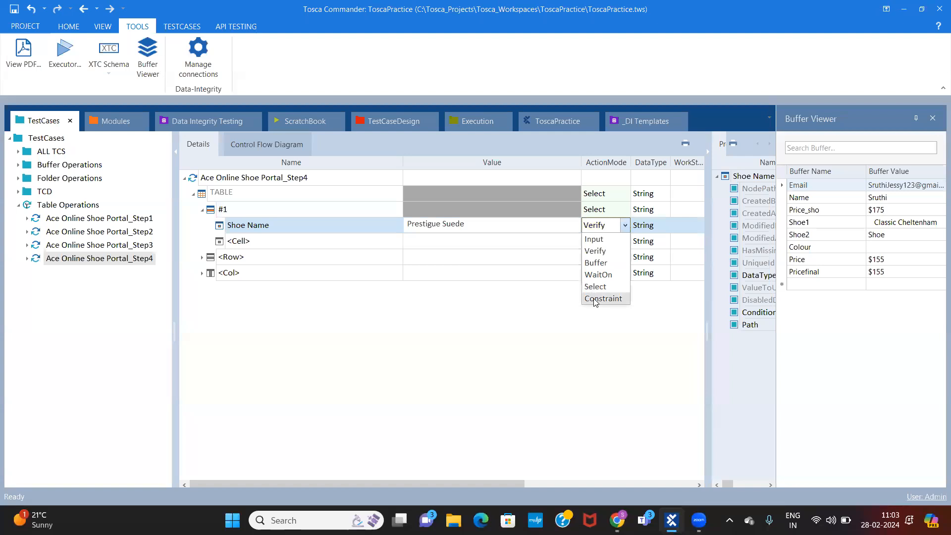
left_click(596, 300)
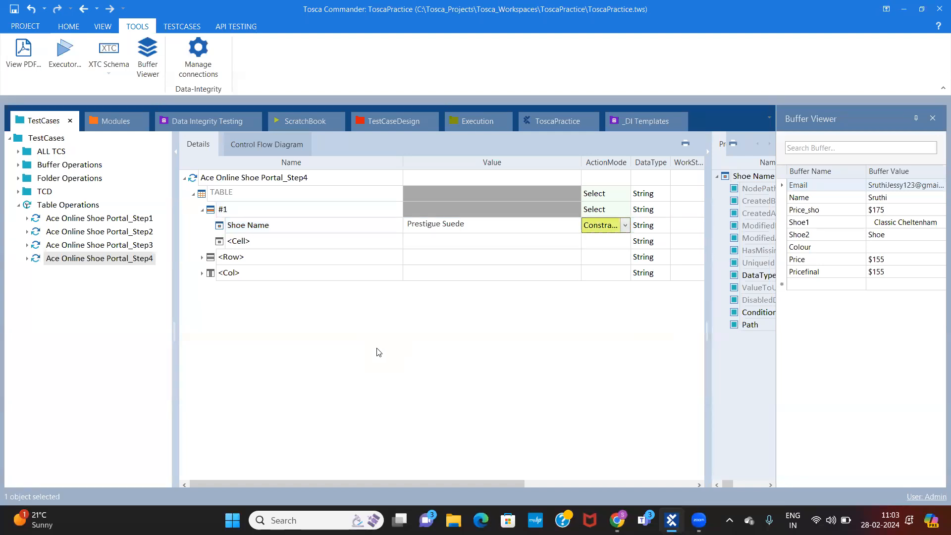
- Examine the Shoe Name cell's value and ActionMode options, and compare them with the Formal Shoes table in Chrome
left_click(443, 228)
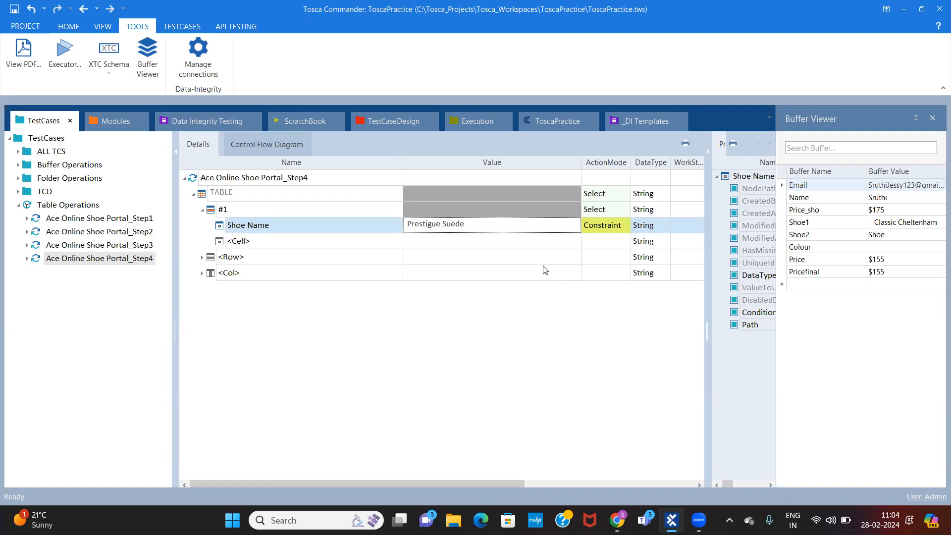
left_click(601, 227)
left_click(625, 226)
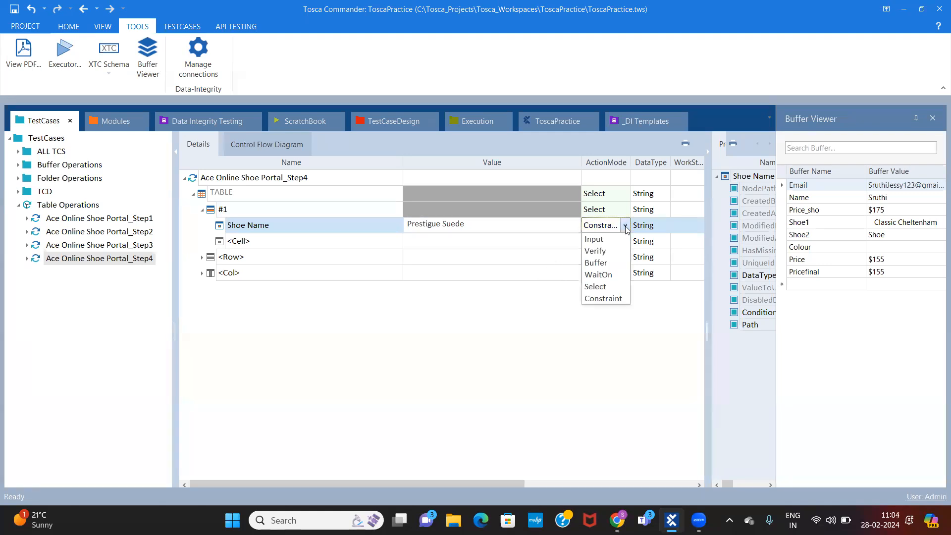
left_click(331, 212)
left_click(346, 228)
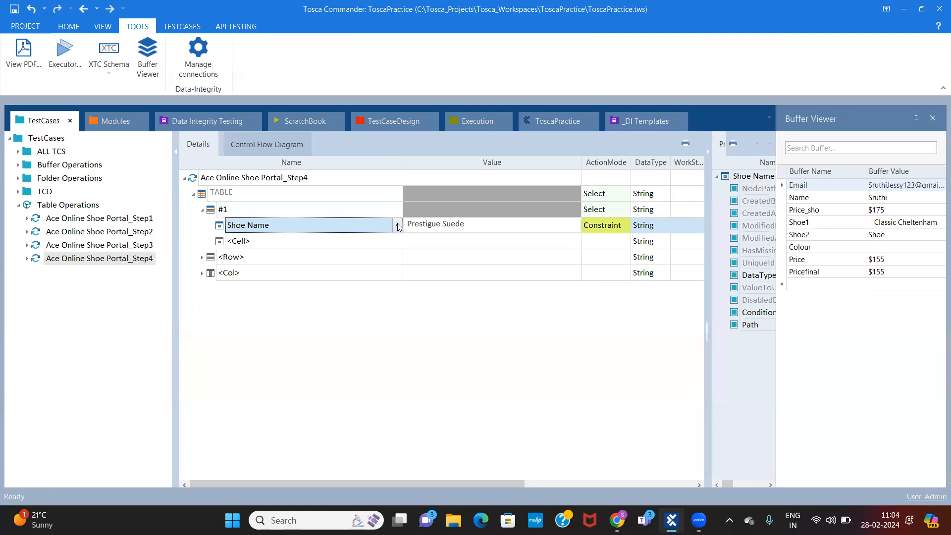
left_click(454, 227)
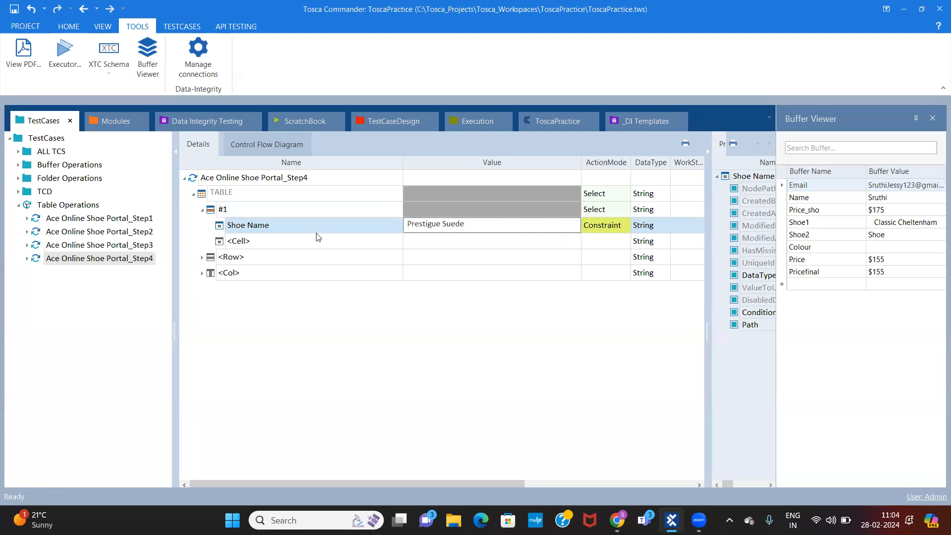
left_click(478, 224)
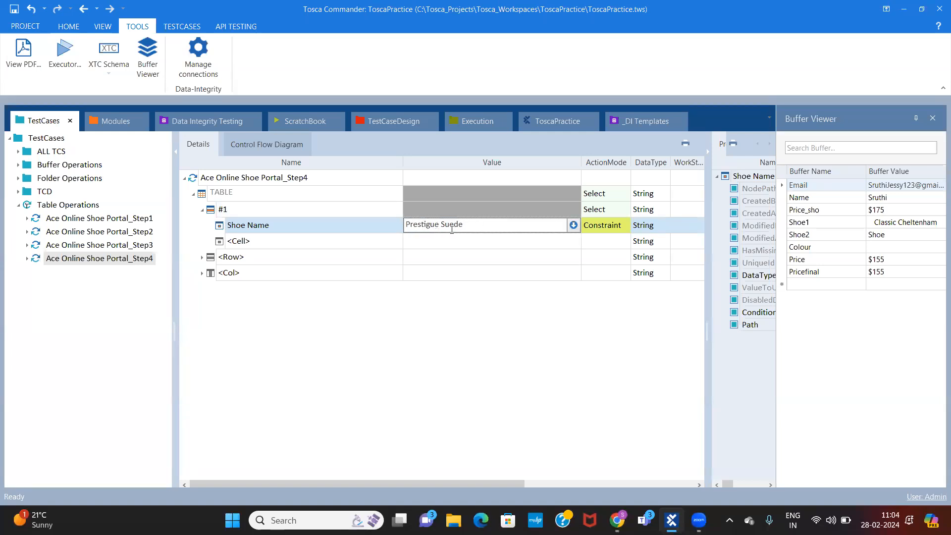
left_click(601, 227)
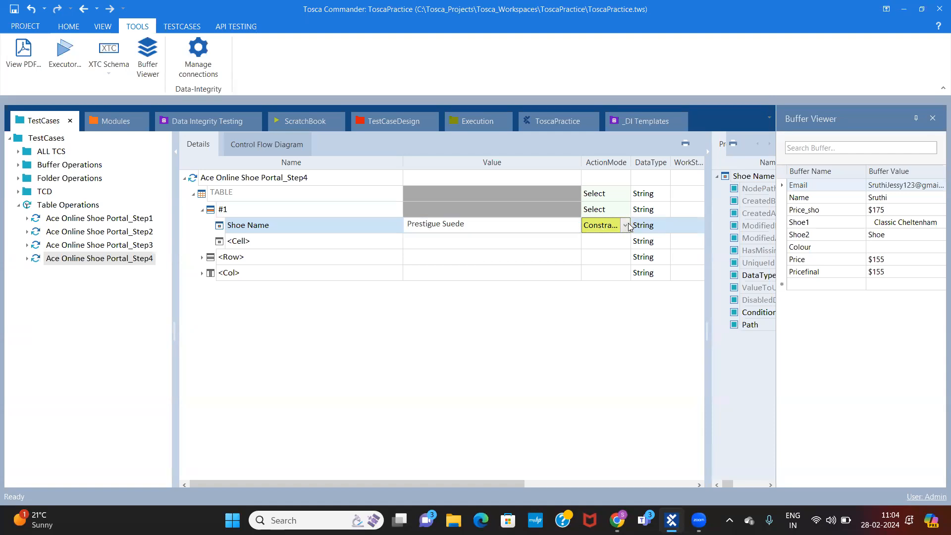
left_click(626, 226)
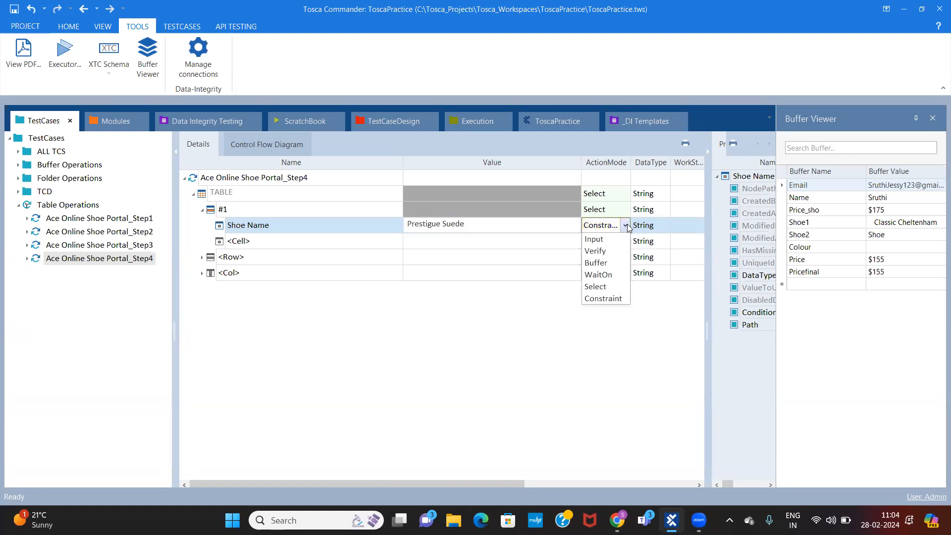
left_click(273, 212)
left_click(459, 227)
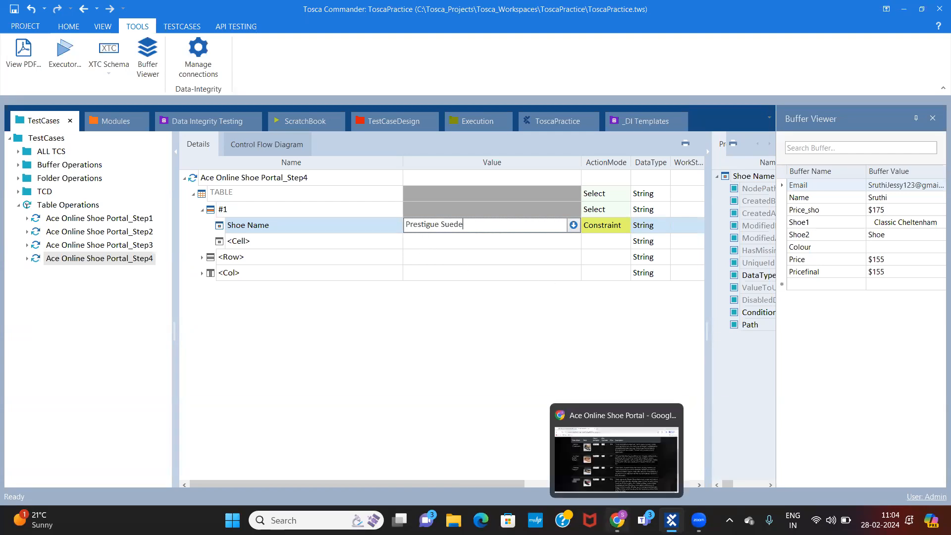
left_click(618, 520)
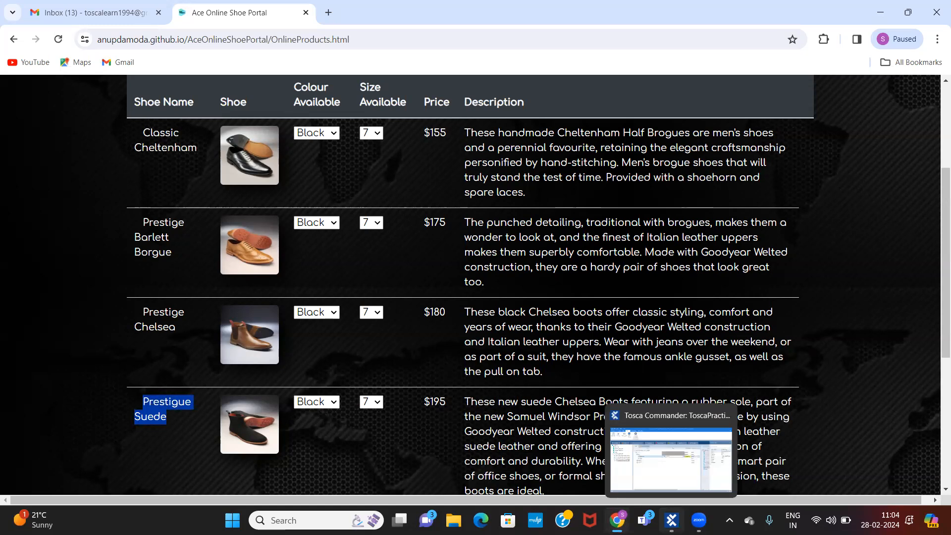
left_click(672, 521)
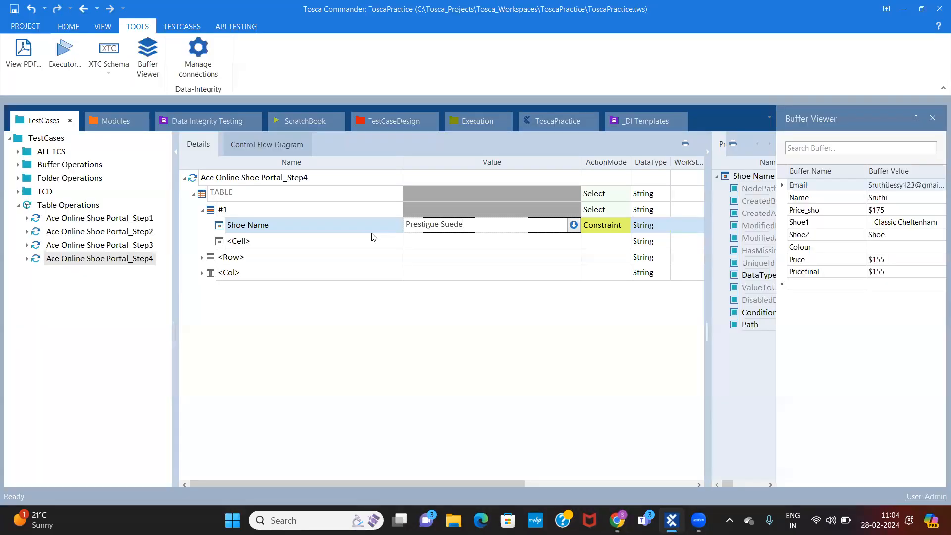
- Change the row selector above the Shoe Name constraint from #1 to #2
left_click(245, 210)
left_click(245, 209)
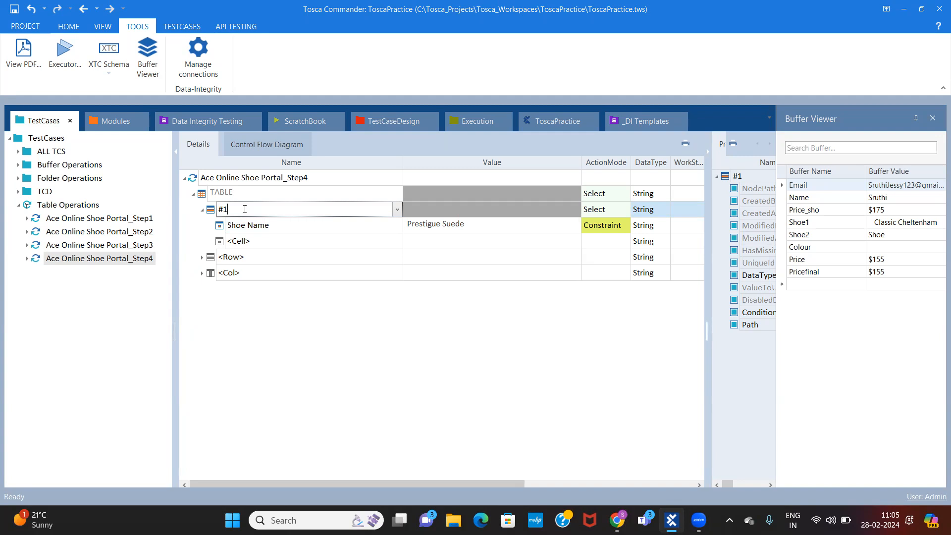
key("BackSpace")
type("2")
key("Return")
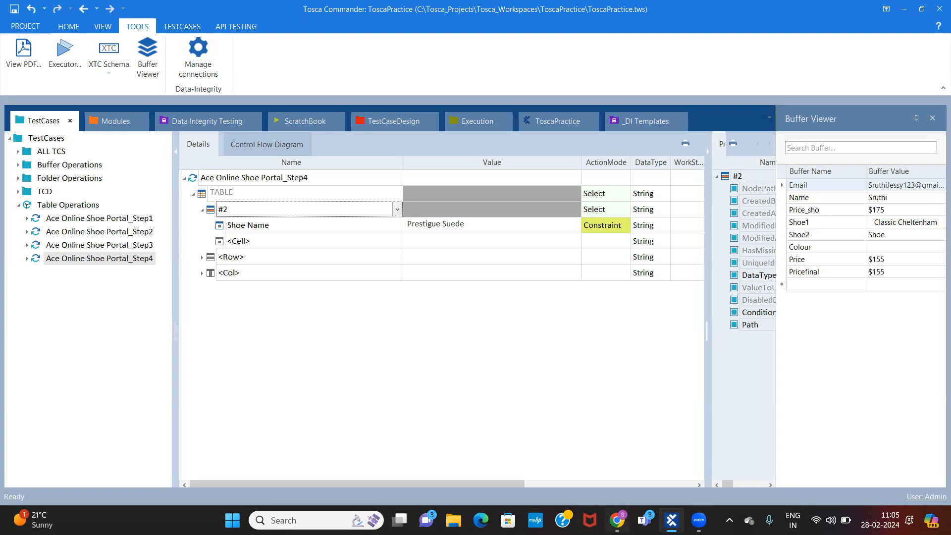
- View the Formal Shoes table in Chrome, return to Tosca Commander and set the row selector back to #1
mouse_move(617, 521)
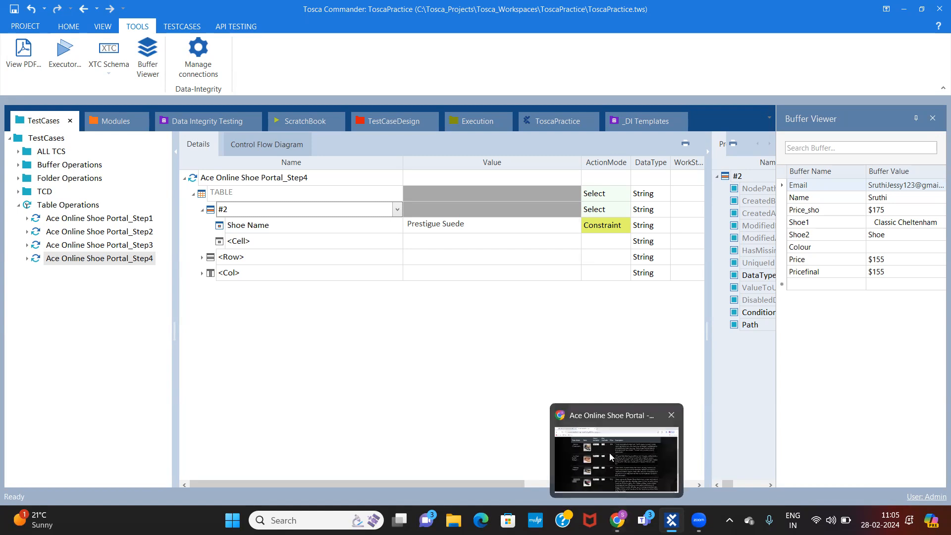
left_click(610, 454)
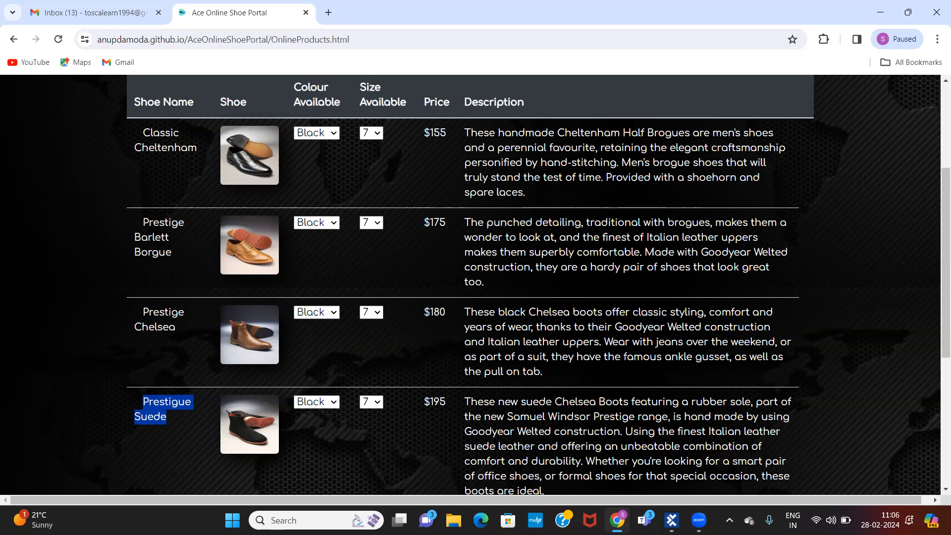
mouse_move(672, 521)
left_click(671, 456)
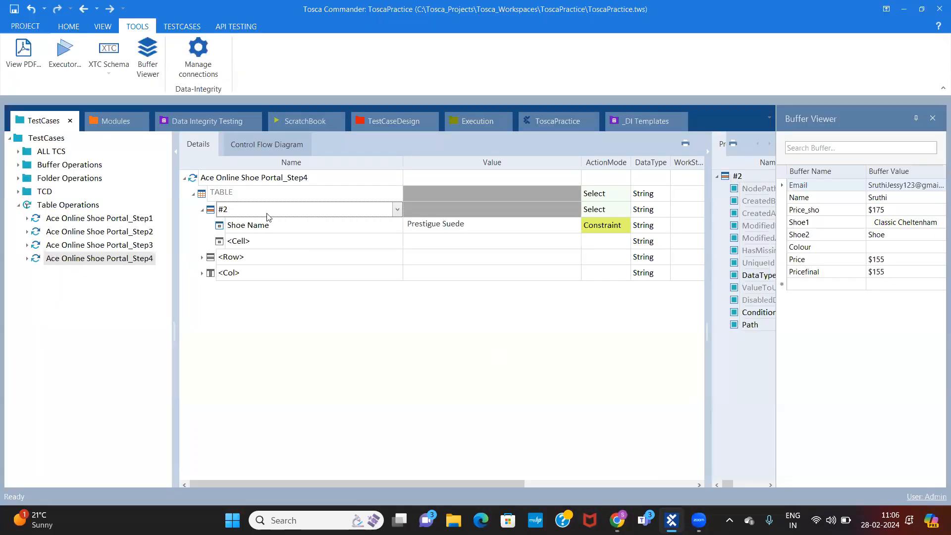
left_click(247, 208)
key("BackSpace")
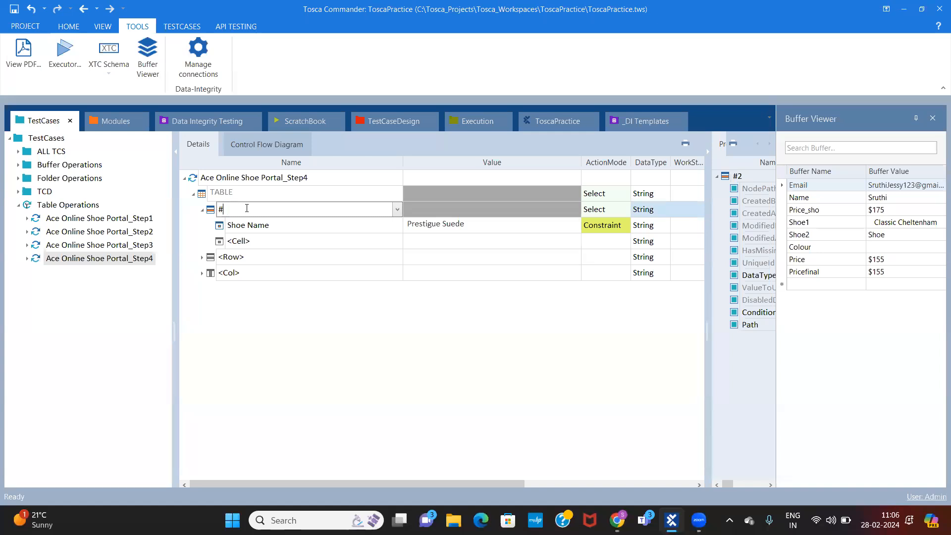
type("1")
key("Return")
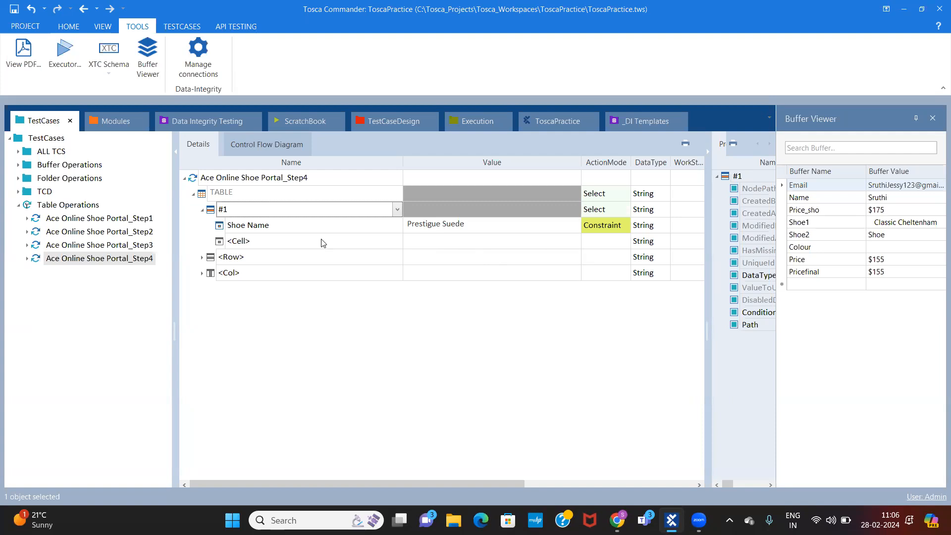
- Add a Price column cell under row #1, below the Shoe Name cell
left_click(341, 244)
left_click(397, 241)
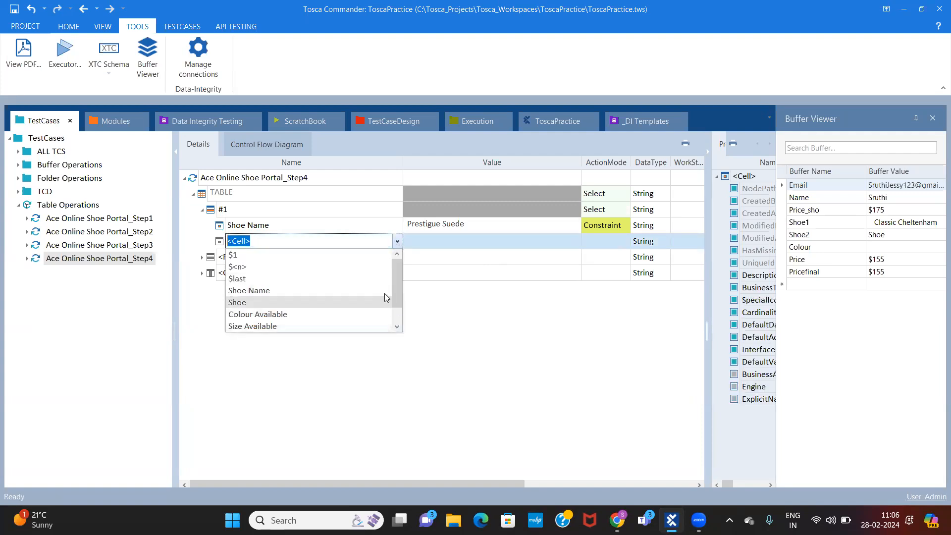
scroll(395, 293, "down", 1)
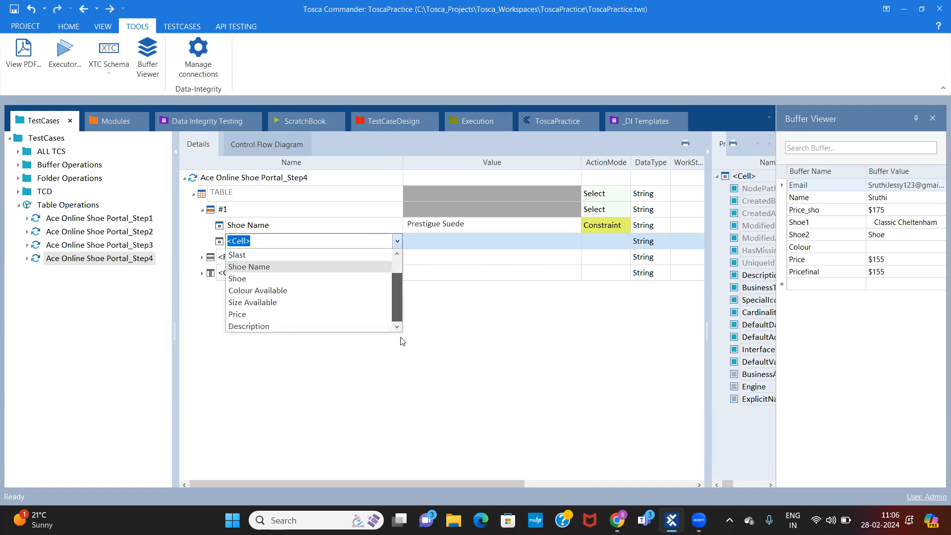
left_click(247, 315)
key("Return")
- Choose the Description column for the empty cell below Price in row #1
left_click(397, 257)
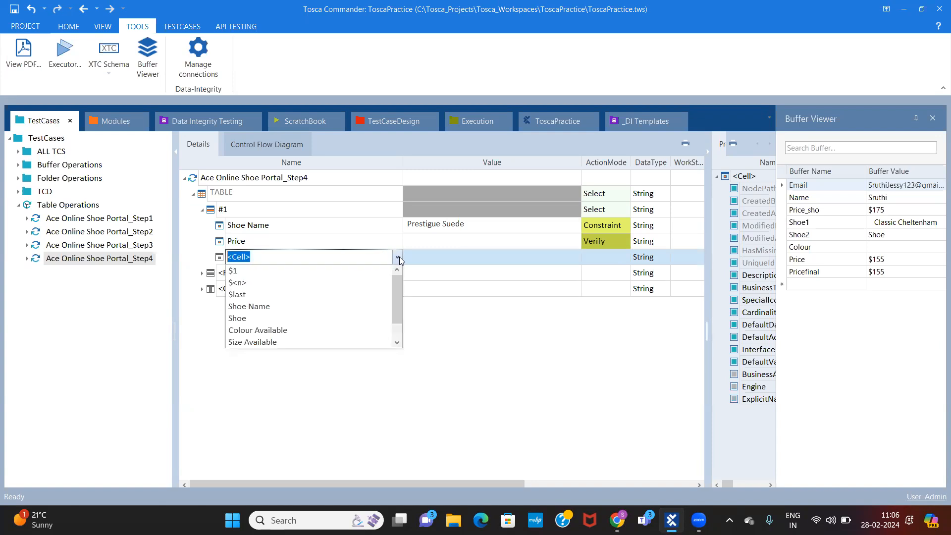
left_click(399, 258)
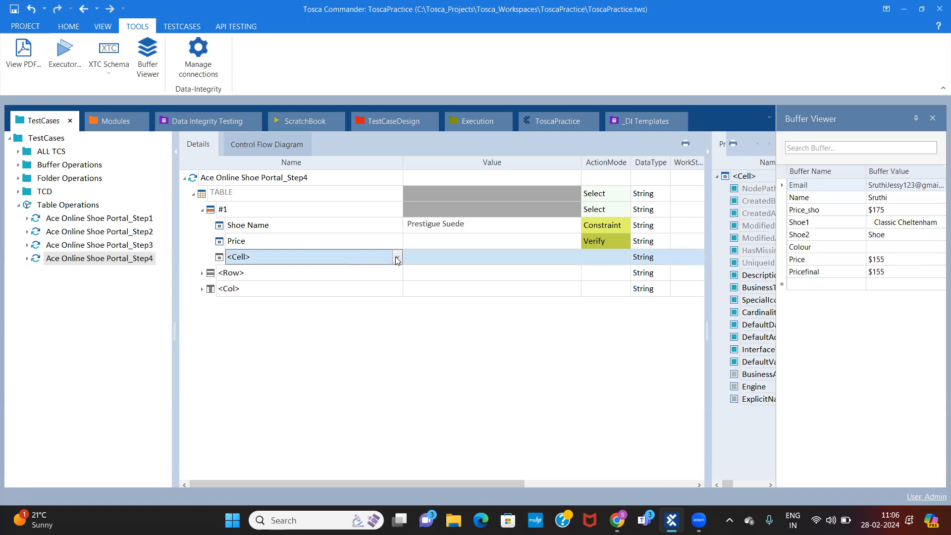
left_click(397, 257)
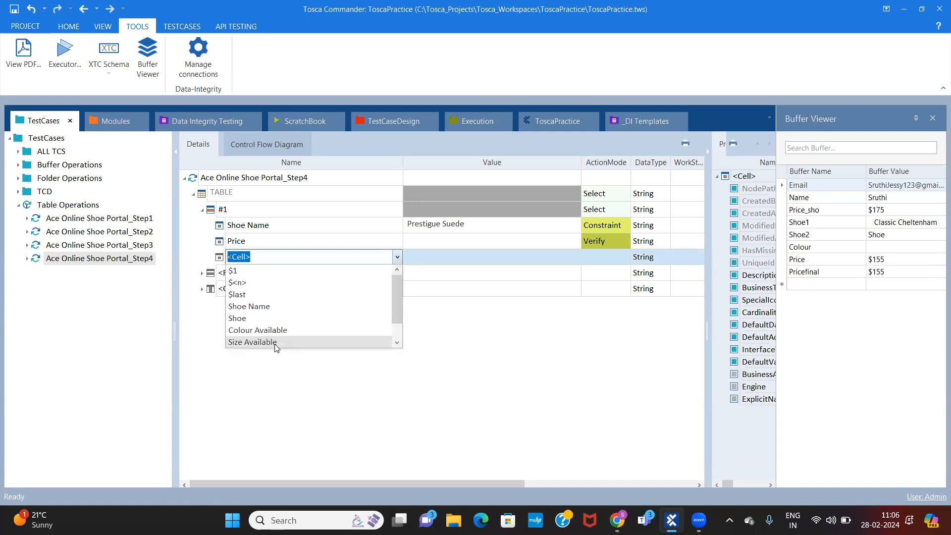
left_click(275, 343)
left_click(397, 257)
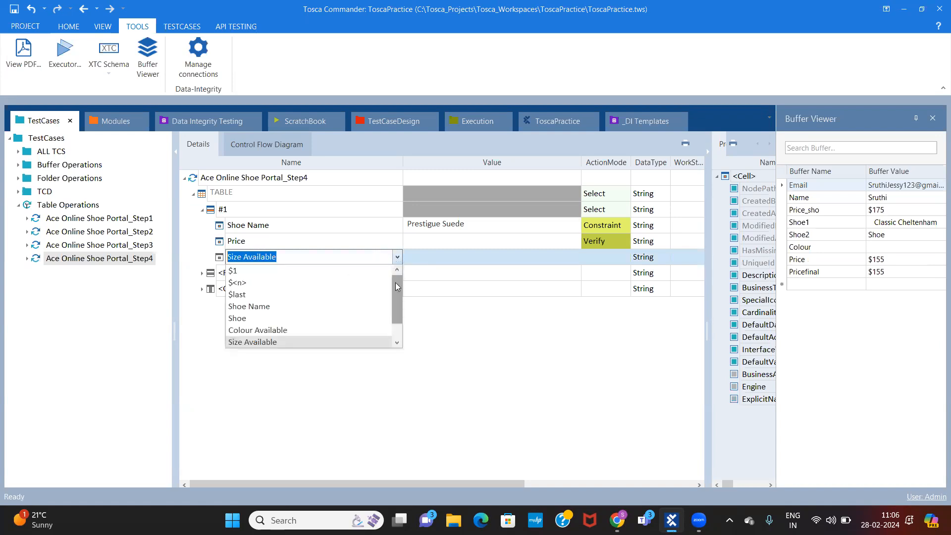
scroll(275, 344, "down", 1)
left_click(272, 342)
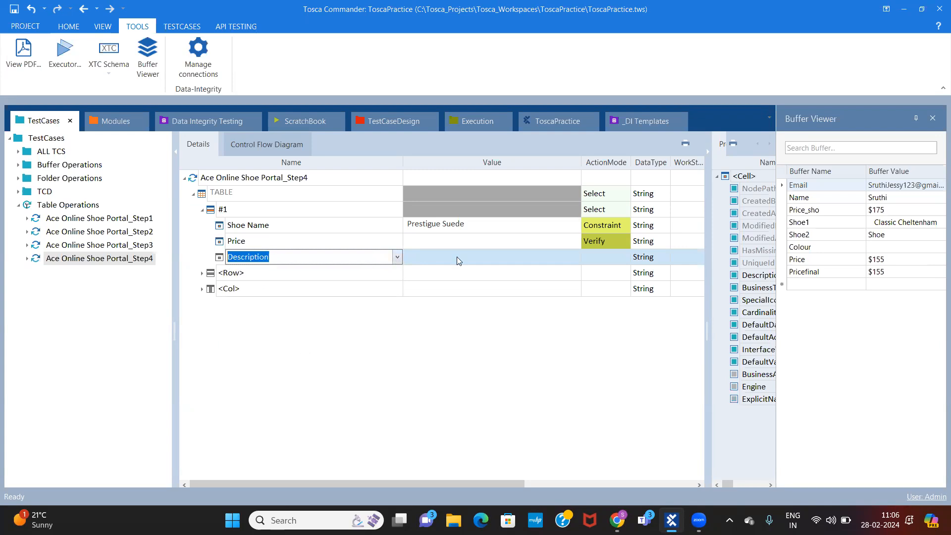
- Set the Price cell's value to Priceproduct and its ActionMode to Buffer
left_click(451, 243)
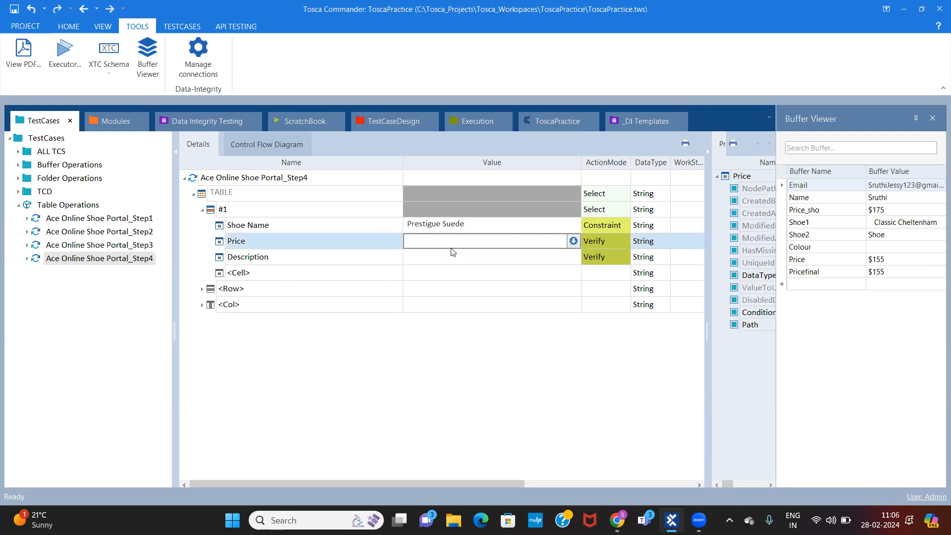
type("Priceproduct")
left_click(607, 239)
left_click(625, 242)
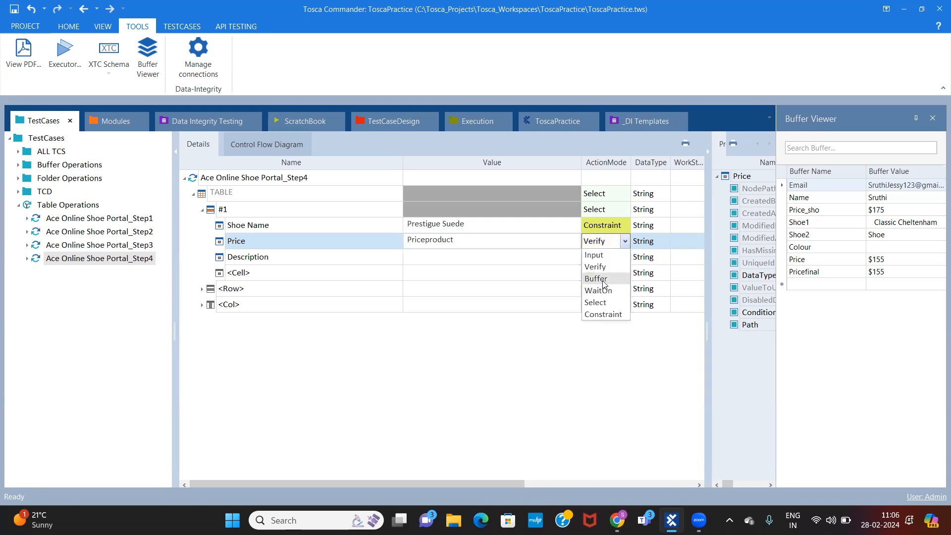
left_click(596, 279)
- Set the Description cell's value to Des and its ActionMode to Buffer in row #1
left_click(462, 255)
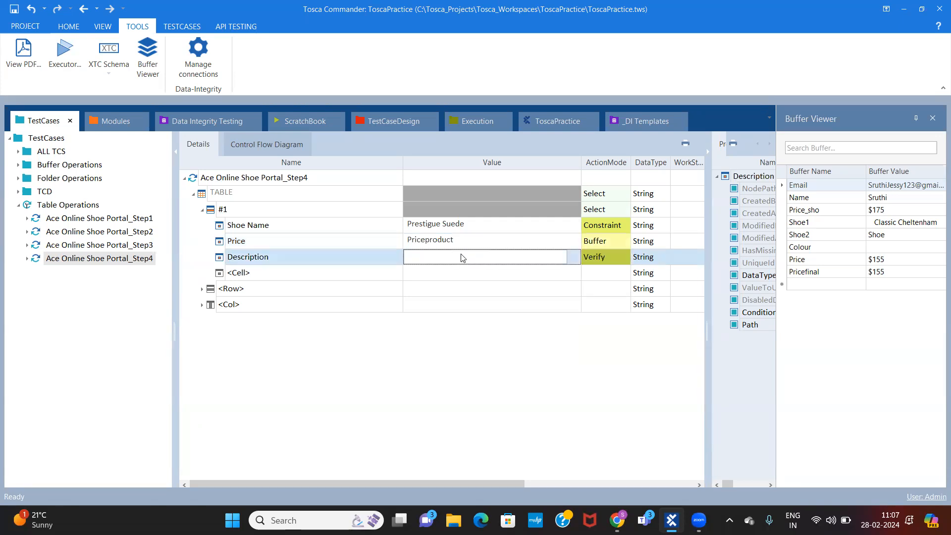
type("Des")
left_click(601, 257)
left_click(626, 257)
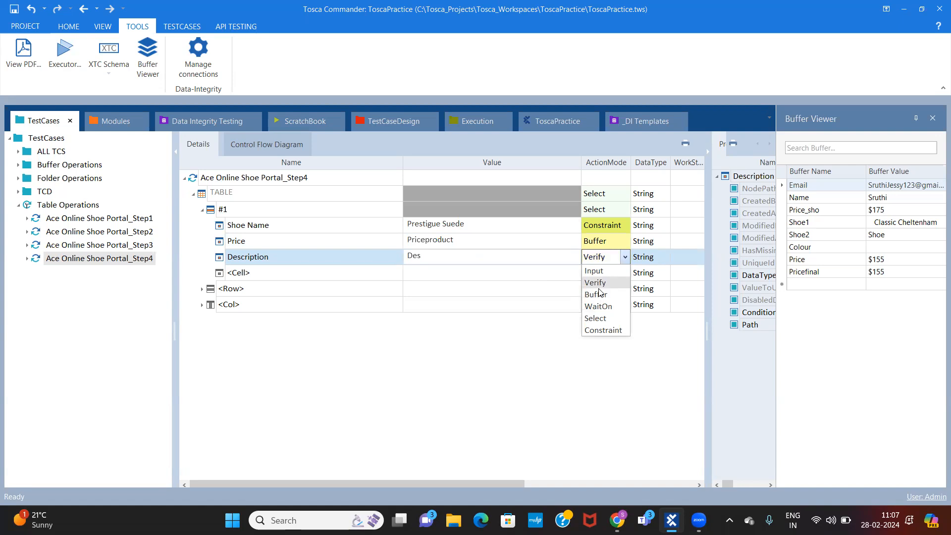
left_click(597, 294)
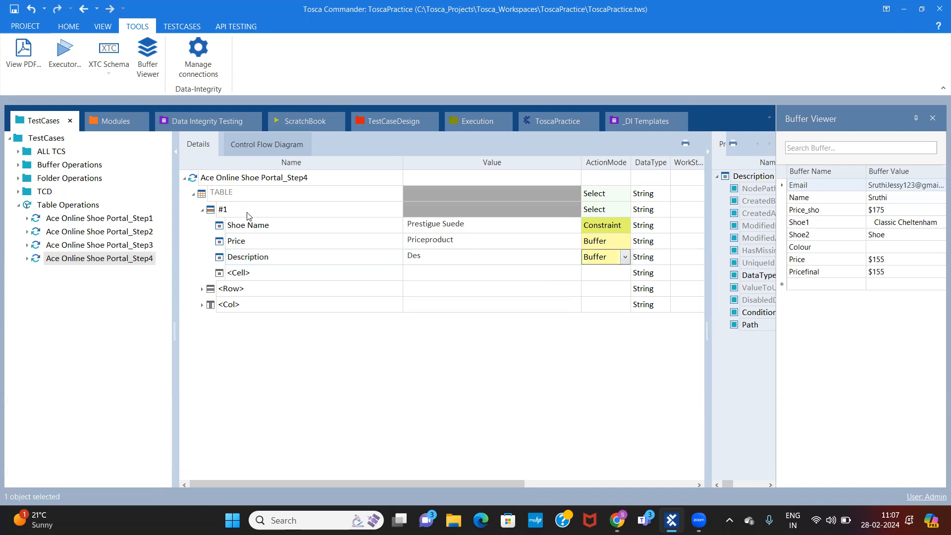
- Run the Ace Online Shoe Portal_Step4 test step in ScratchBook and return to Tosca Commander
left_click(627, 229)
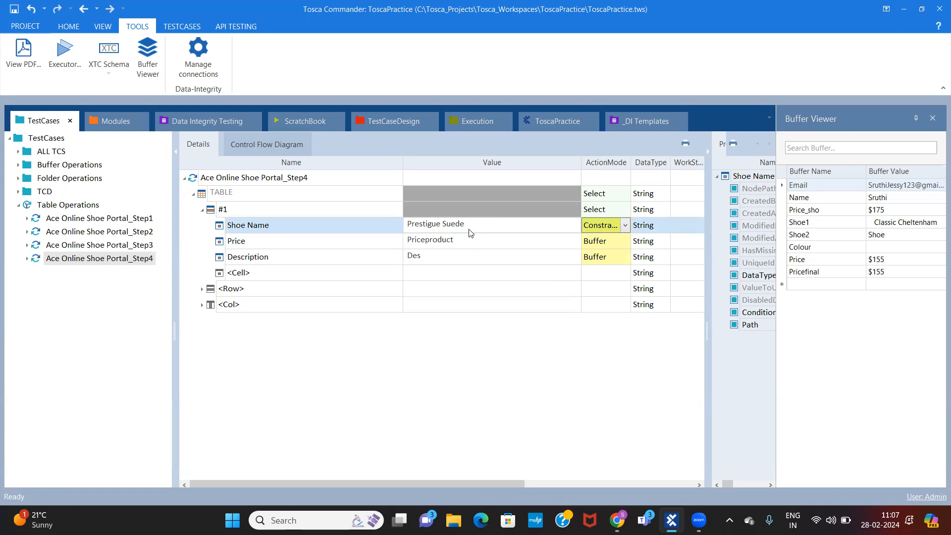
left_click(256, 177)
right_click(257, 176)
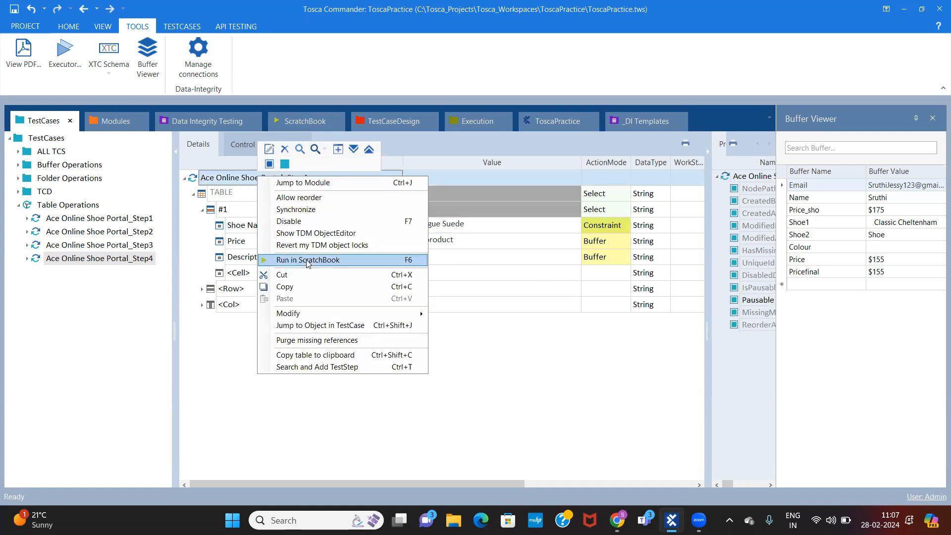
left_click(306, 260)
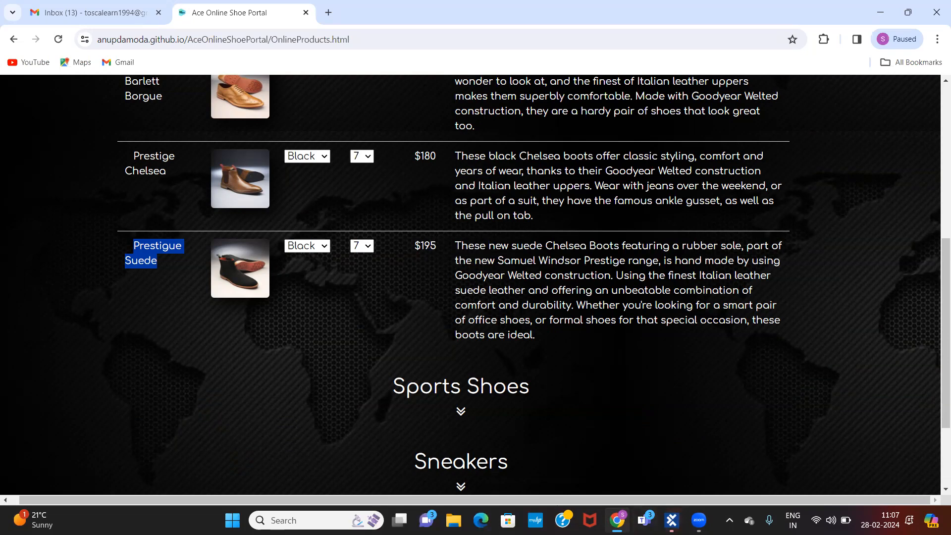
left_click(672, 520)
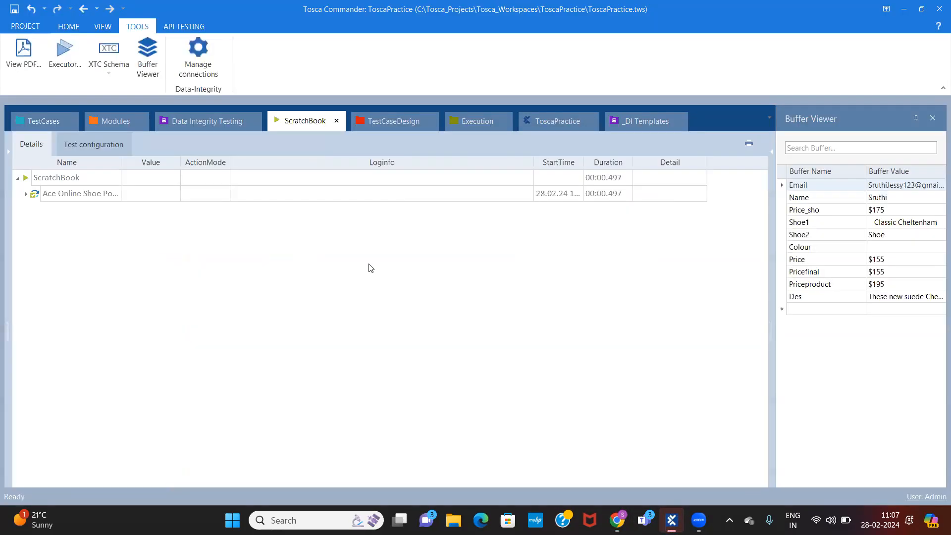
- Expand the Step4 run result and examine the log info for Price and Description before returning to the test cases
double_click(106, 196)
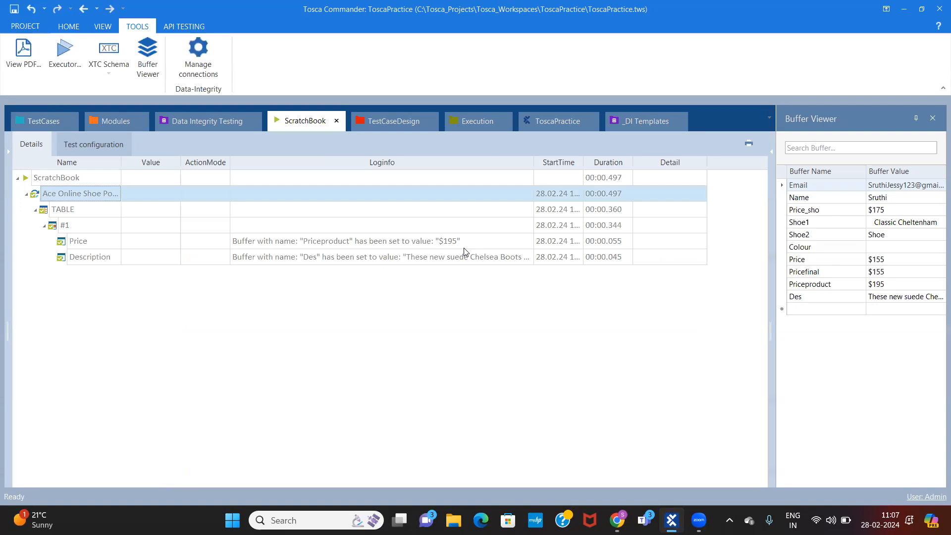
left_click(464, 249)
left_click(492, 259)
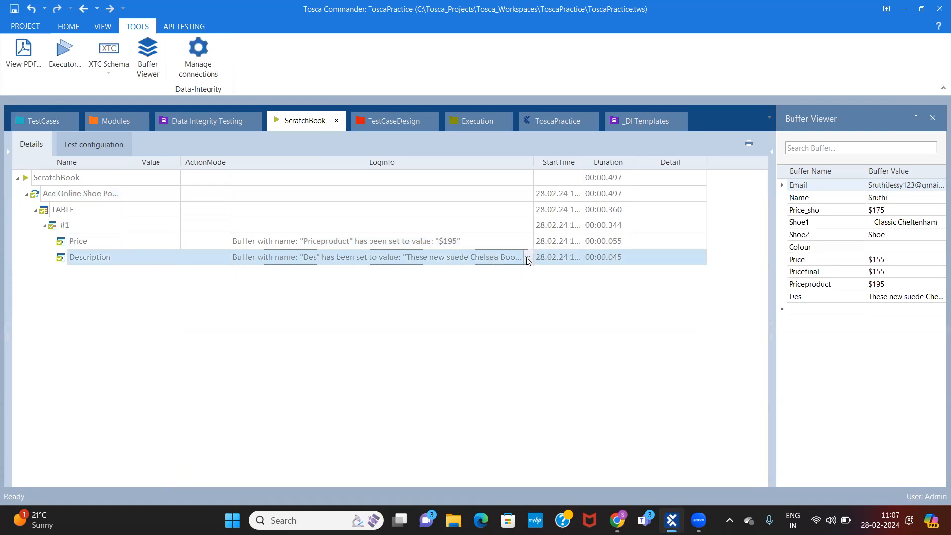
left_click(528, 258)
left_click(45, 123)
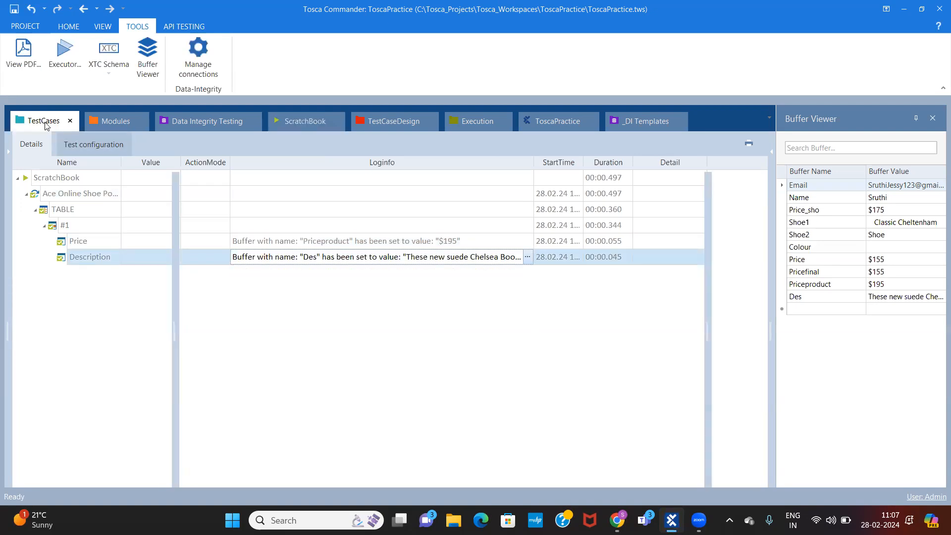
- Compare row #1's Shoe Name constraint with the Prestigue Suede row on the shoe portal page in Chrome, and return to Tosca Commander
left_click(446, 229)
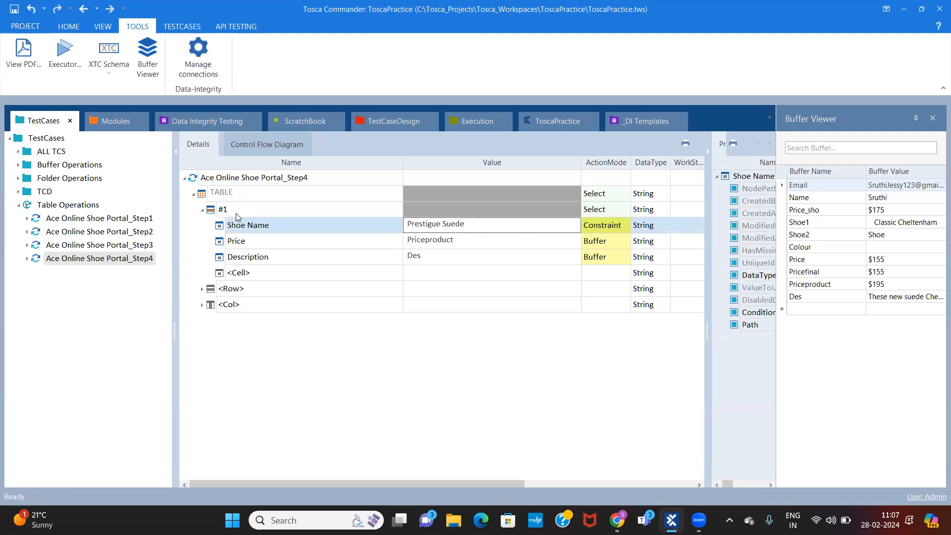
left_click(236, 214)
left_click(446, 227)
left_click(617, 520)
triple_click(152, 253)
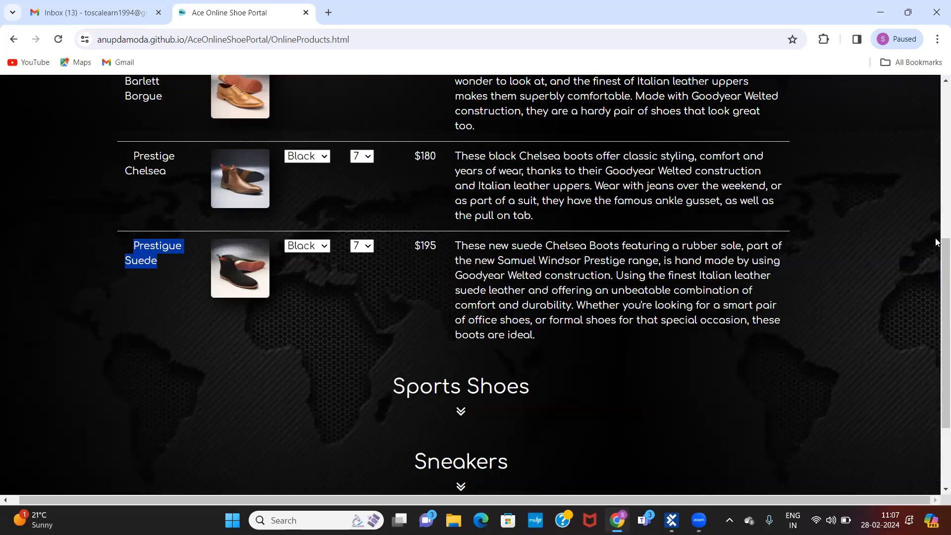
scroll(937, 273, "up", 1)
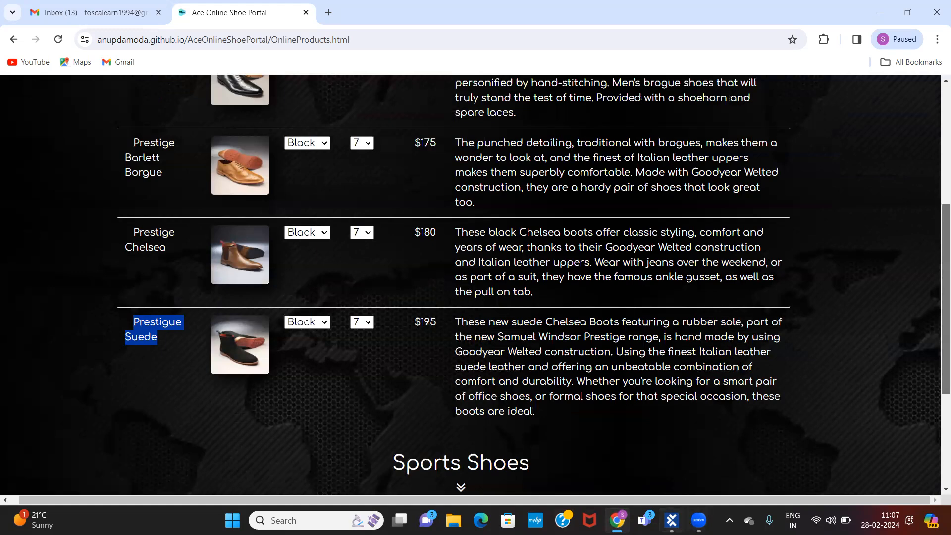
left_click(672, 521)
left_click(241, 209)
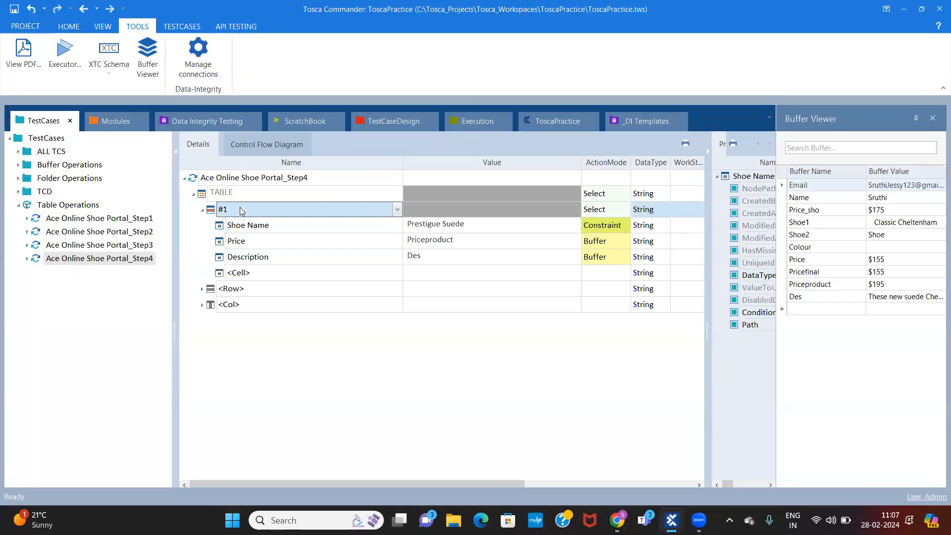
- Duplicate the Ace Online Shoe Portal_Step4 test step within the Table Operations test case
left_click(279, 178)
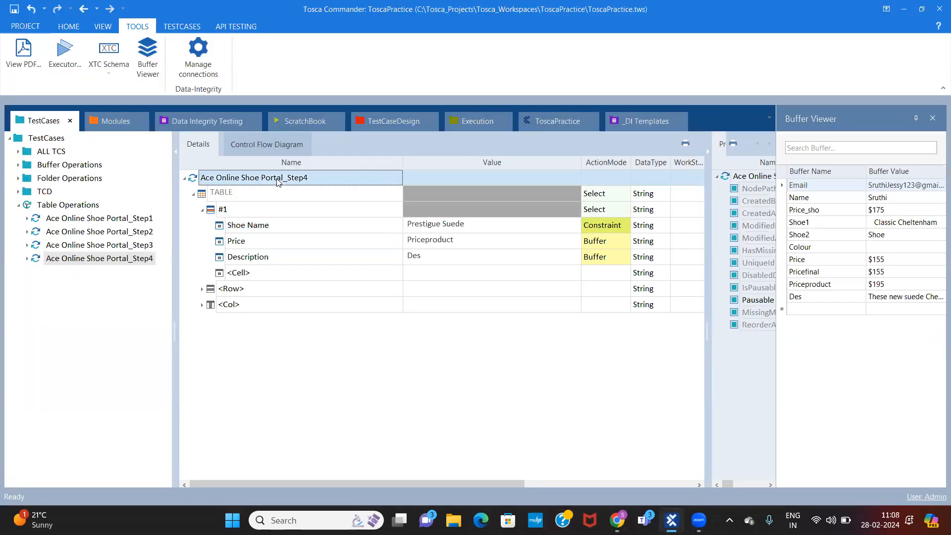
key("ctrl+c")
left_click(82, 219)
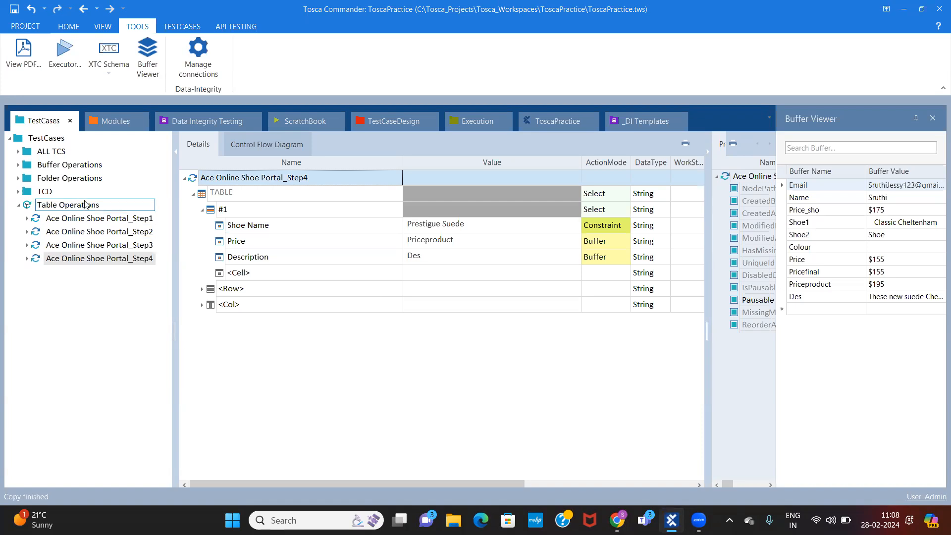
right_click(85, 204)
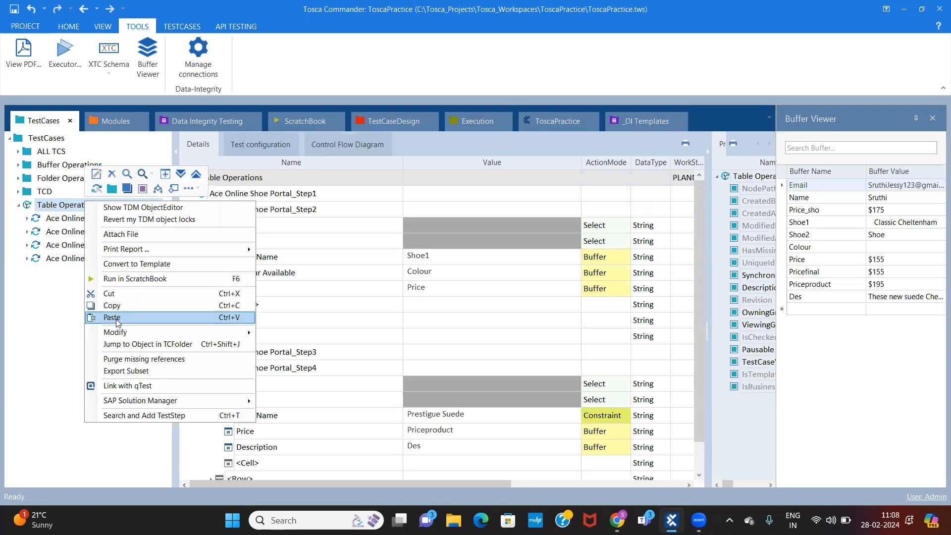
left_click(118, 317)
- Open the pasted copy of Ace Online Shoe Portal_Step4 and expand its TABLE to view the rows
left_click(101, 272)
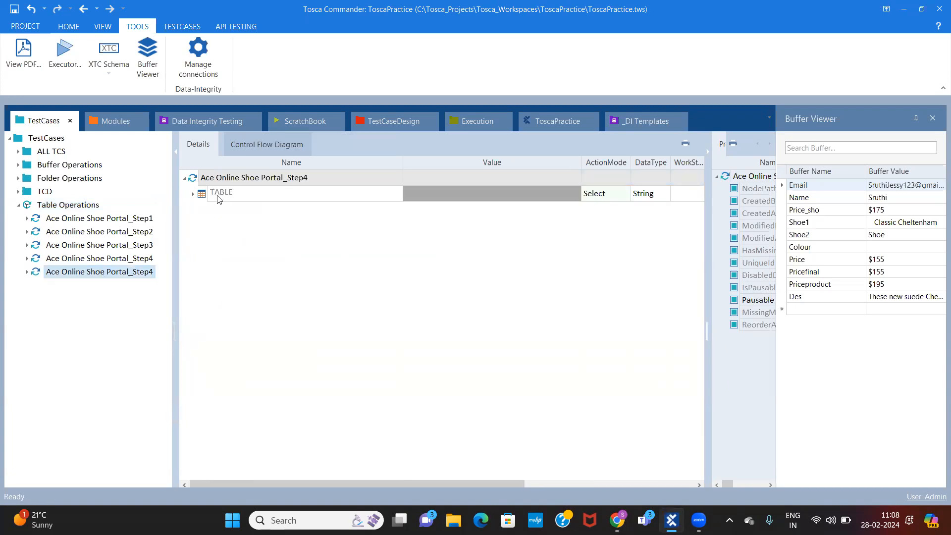
left_click(194, 196)
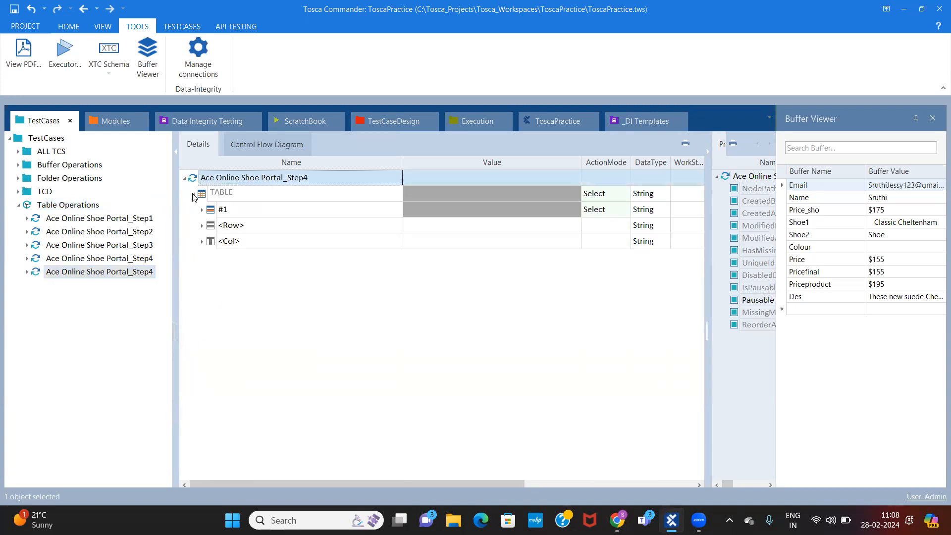
left_click(265, 215)
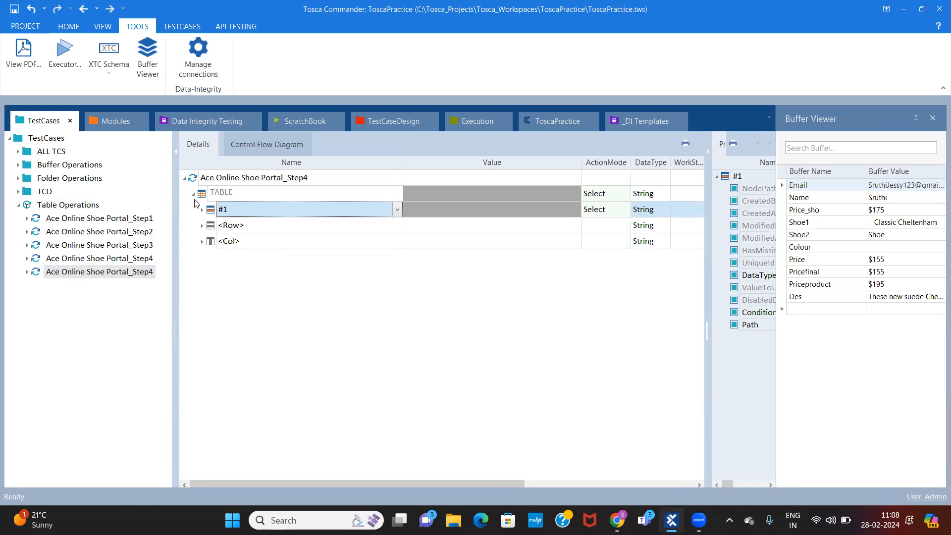
left_click(98, 272)
left_click(97, 272)
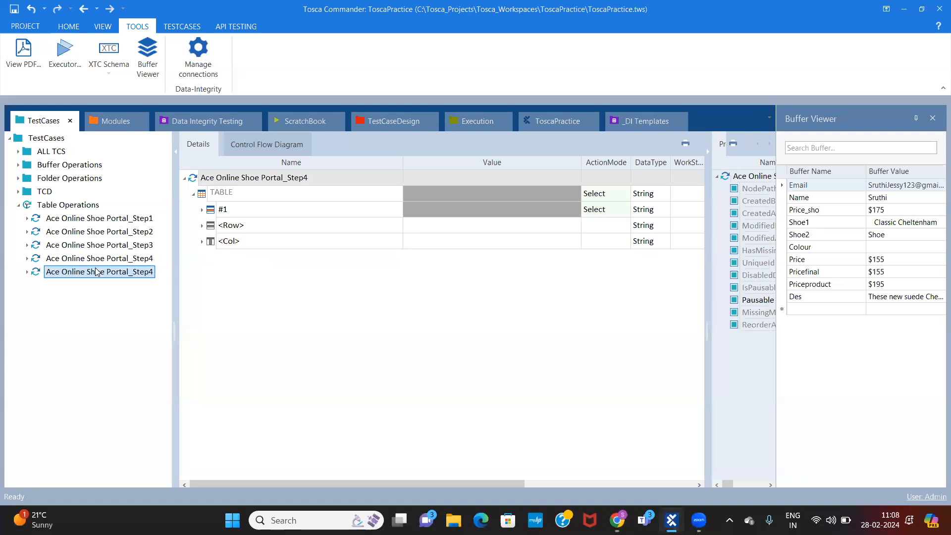
- Add a row #2 to the TABLE of the original Ace Online Shoe Portal_Step4, below row #1
left_click(105, 259)
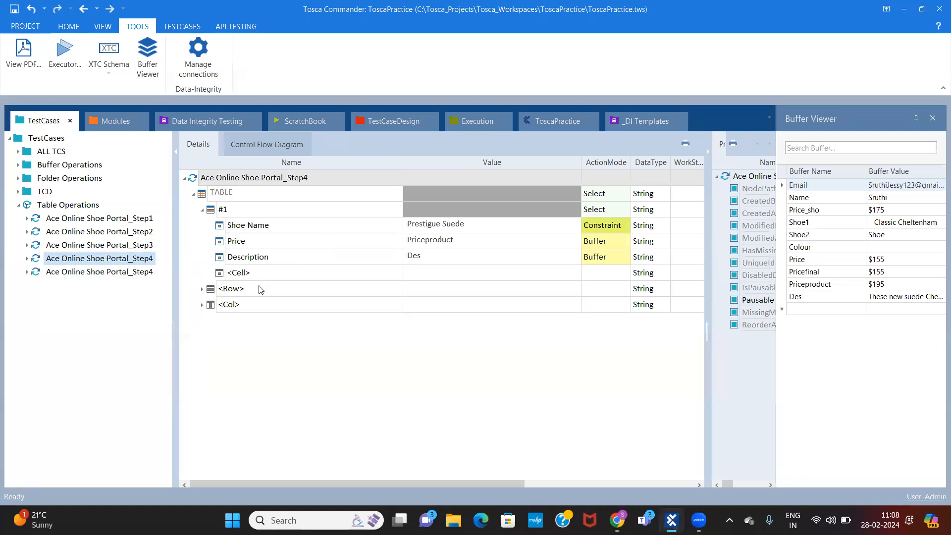
left_click(263, 289)
left_click(397, 289)
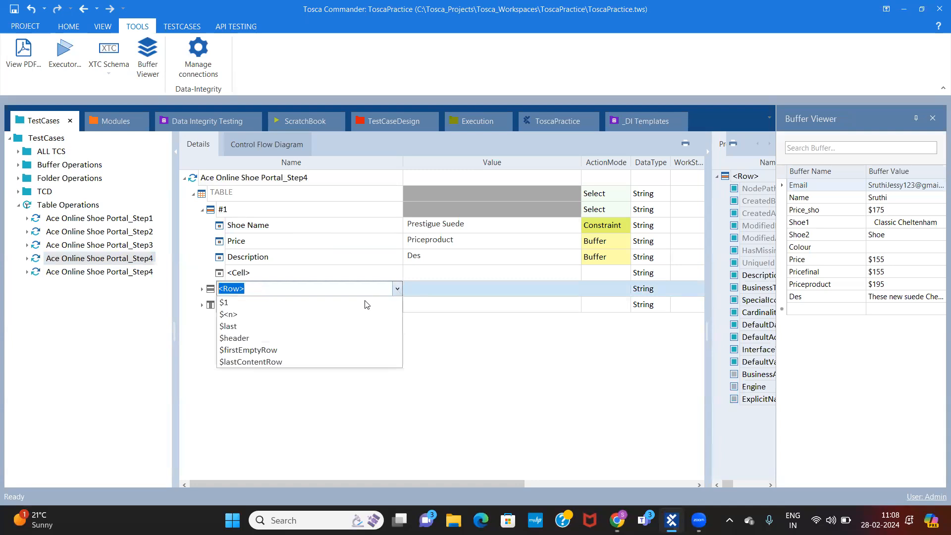
left_click(239, 305)
key("BackSpace")
type("#2")
key("Return")
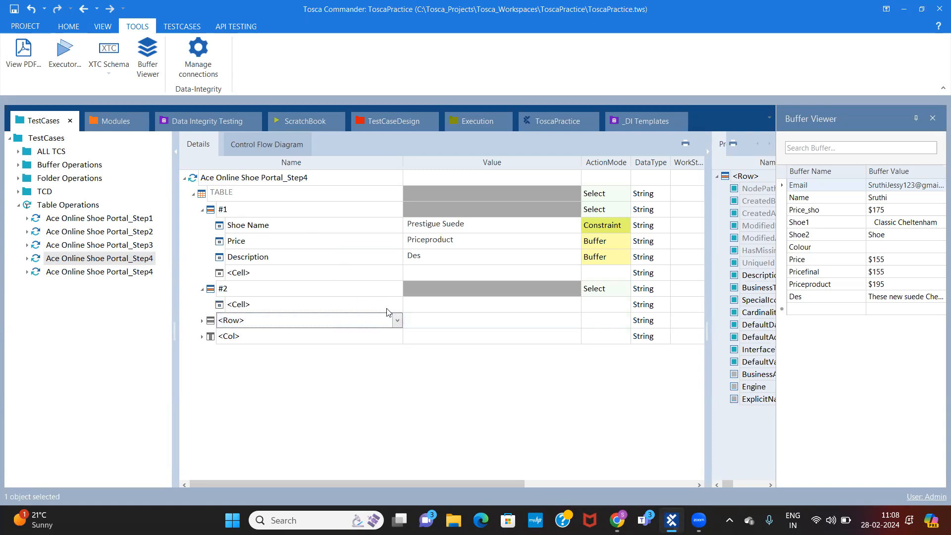
- Add a Shoe Name column cell under row #2
left_click(387, 309)
left_click(398, 304)
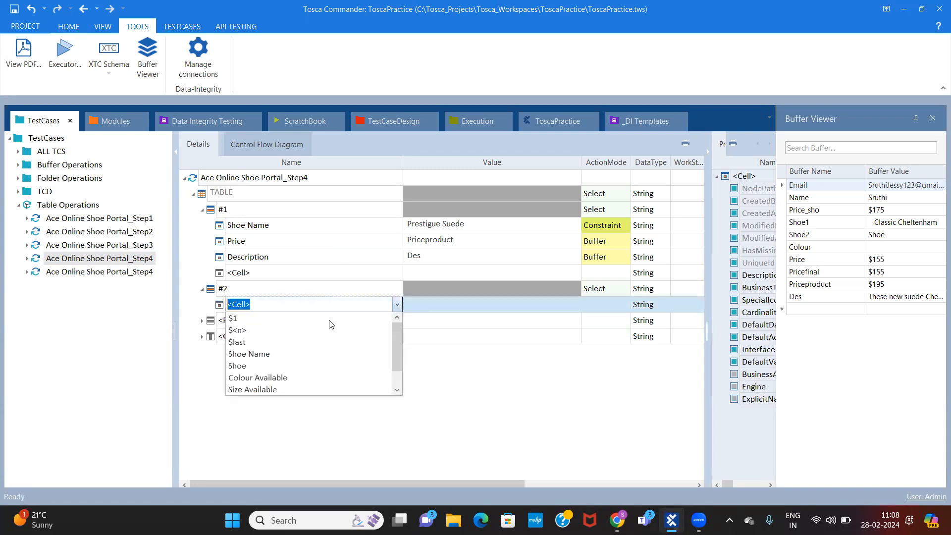
left_click(278, 354)
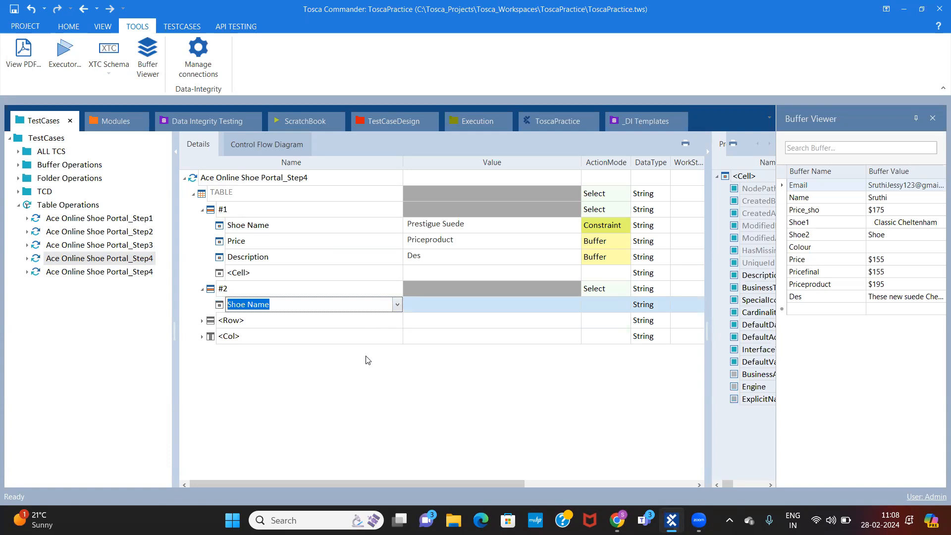
key("Return")
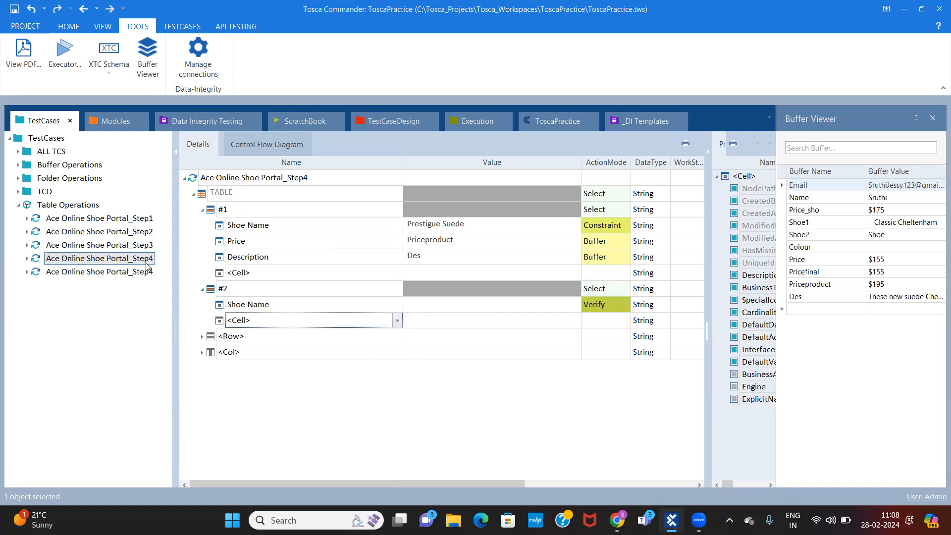
- Add a Price column cell under row #2, below the Shoe Name cell
left_click(145, 262)
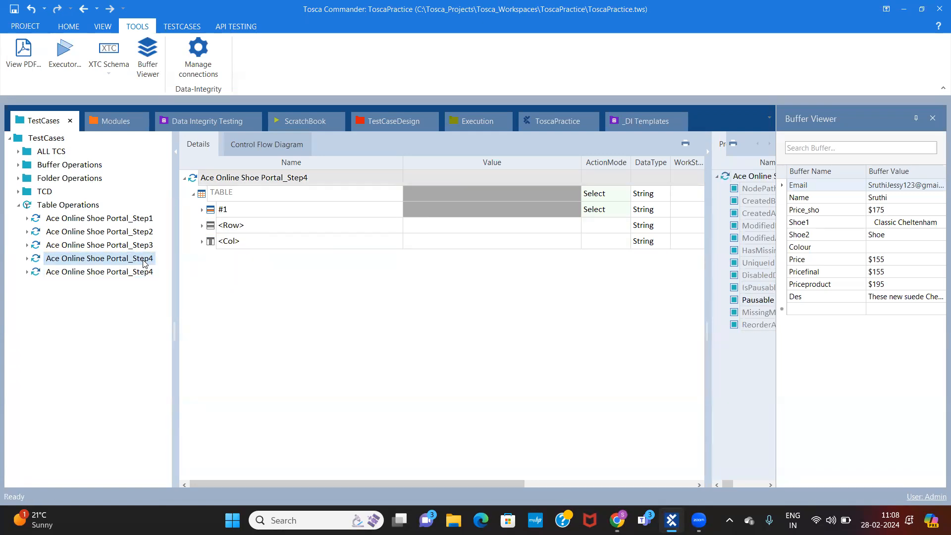
left_click(391, 326)
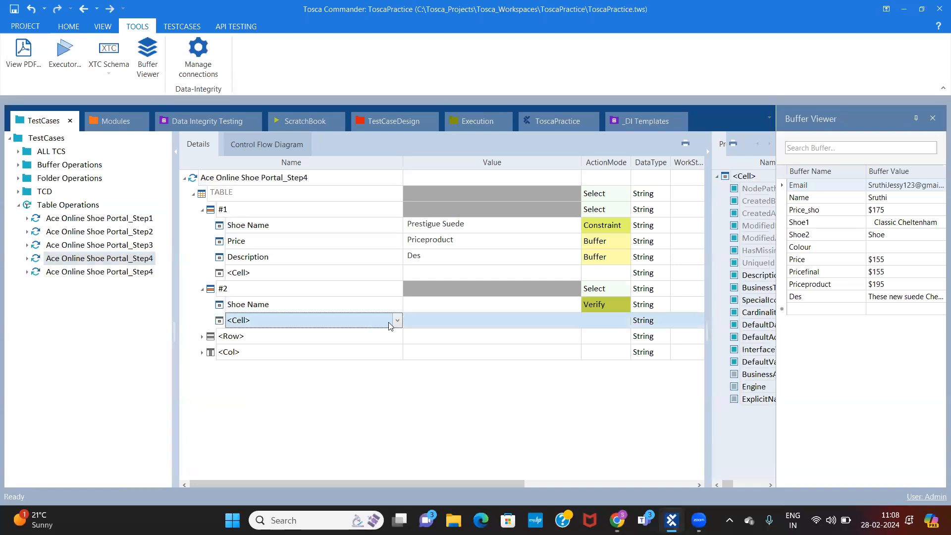
left_click(397, 321)
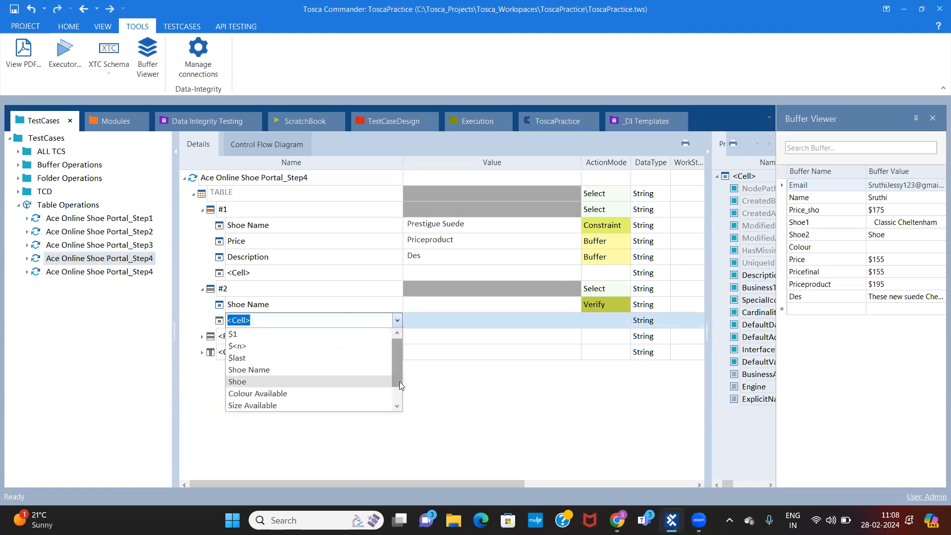
left_click_drag(398, 374, 398, 394)
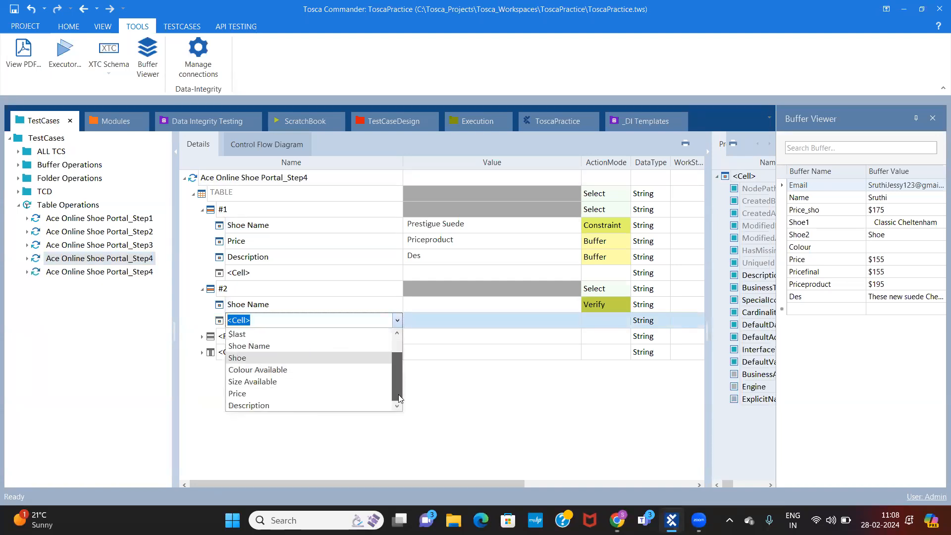
left_click(237, 394)
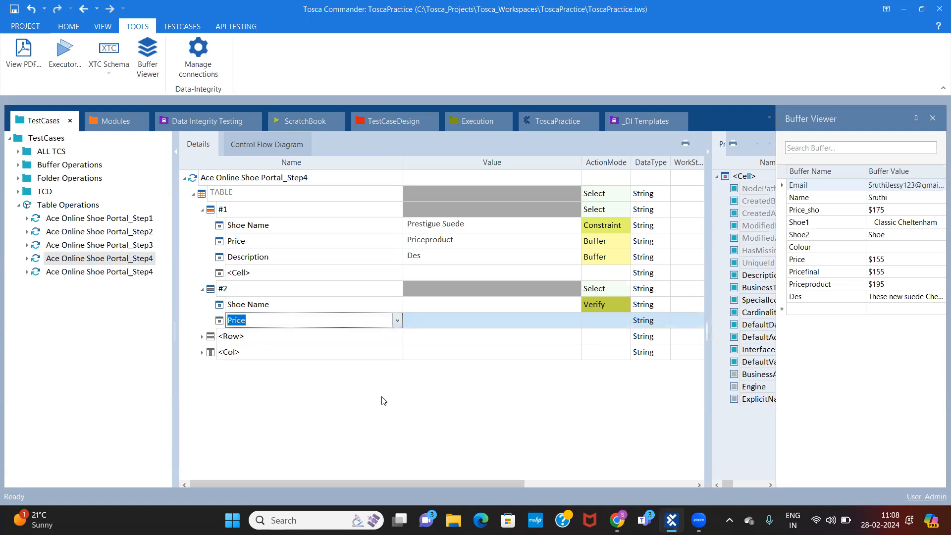
left_click(459, 228)
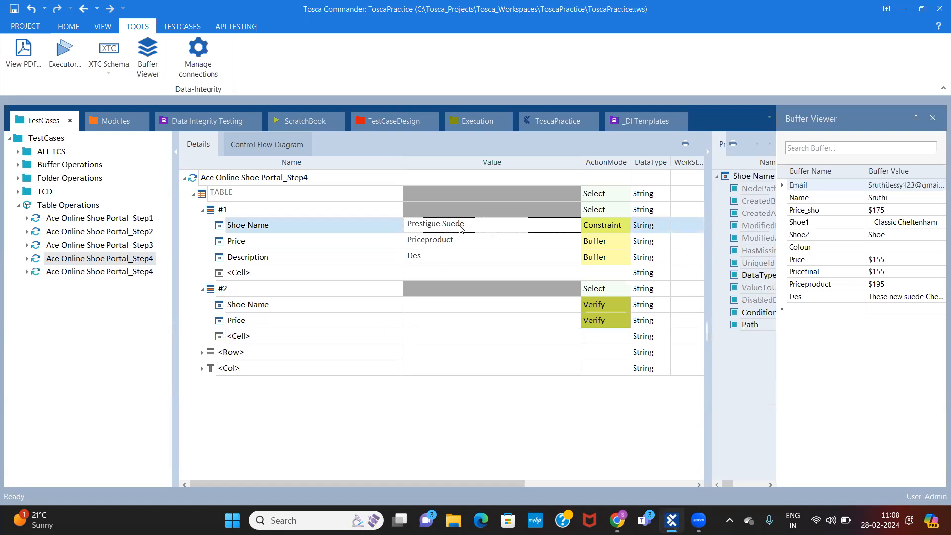
- Add a Description column cell under row #2, below the Price cell
left_click(373, 338)
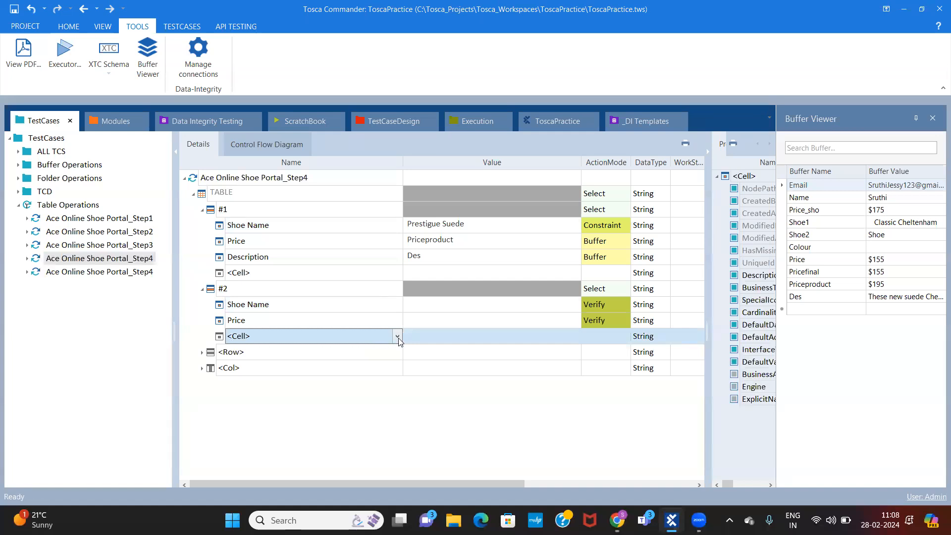
left_click(398, 337)
left_click_drag(398, 376, 398, 407)
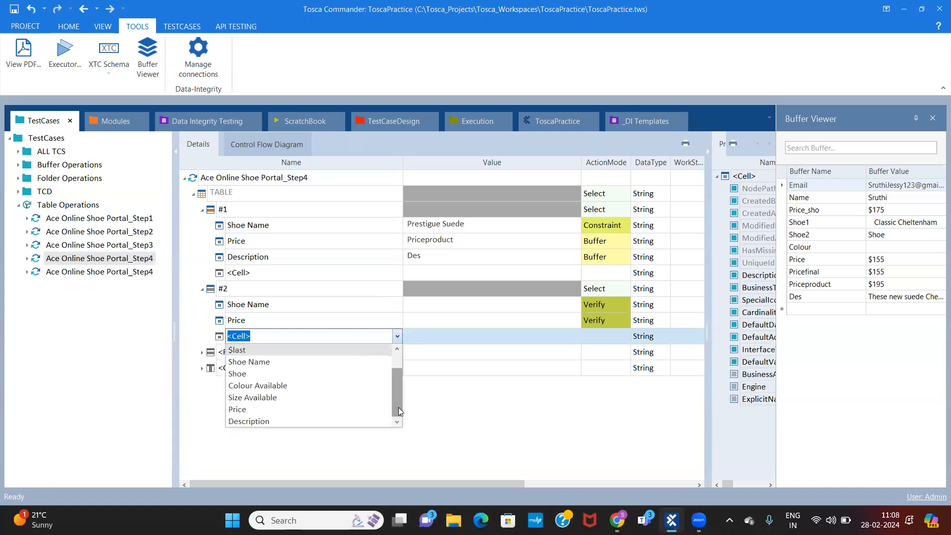
left_click(270, 420)
left_click(366, 385)
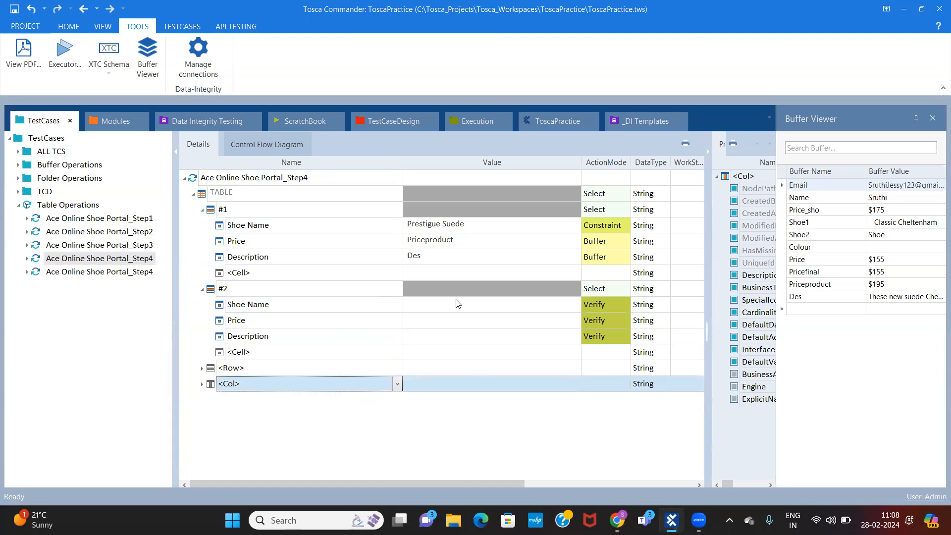
- Compare the table rows of the original Ace Online Shoe Portal_Step4 with those of its pasted copy
left_click(449, 305)
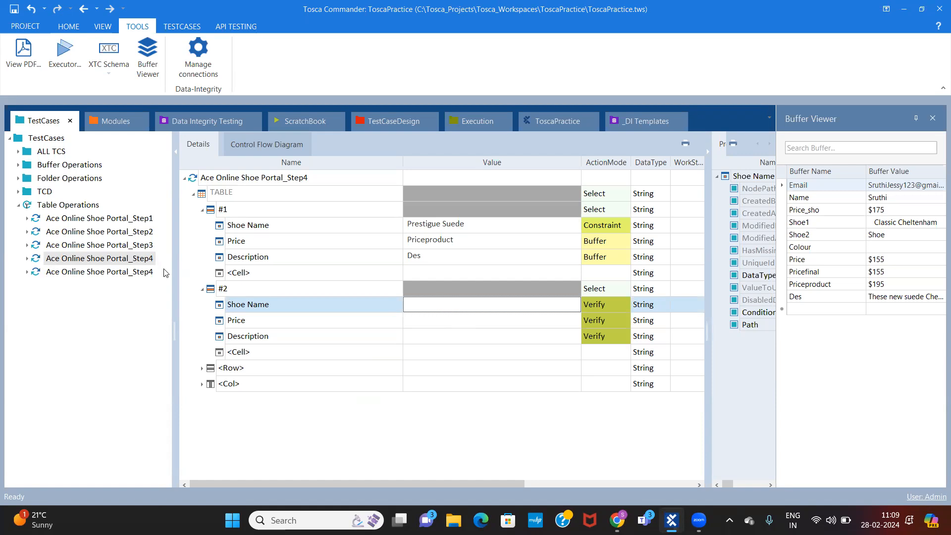
left_click(111, 276)
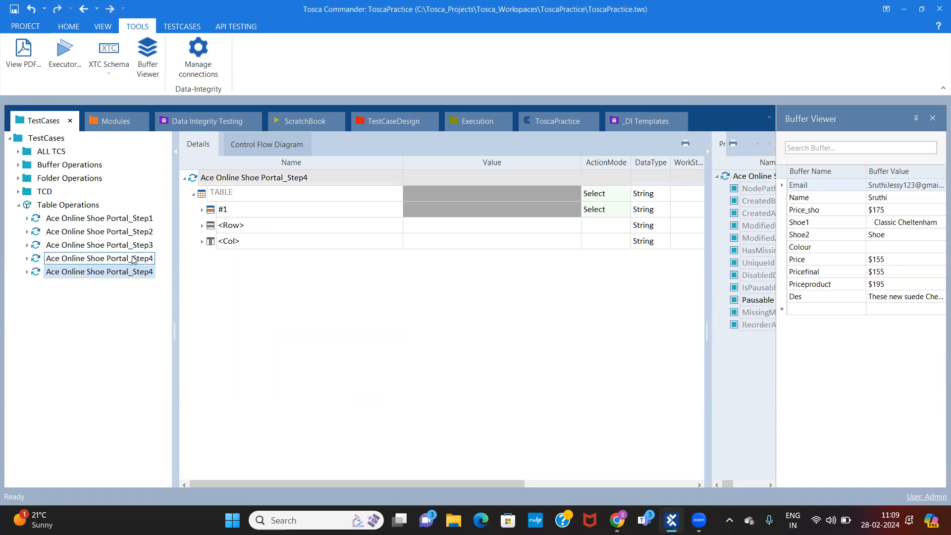
left_click(131, 259)
left_click(128, 276)
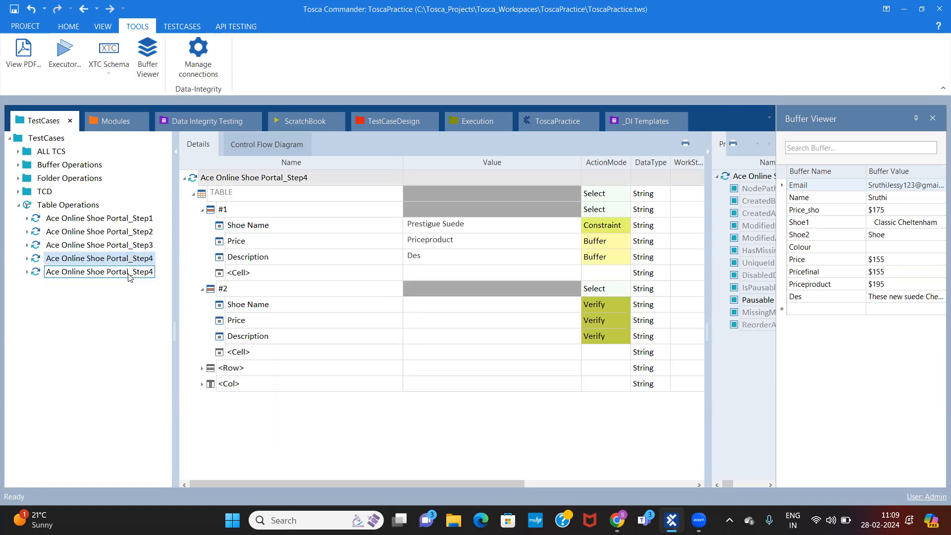
left_click(130, 260)
left_click(143, 272)
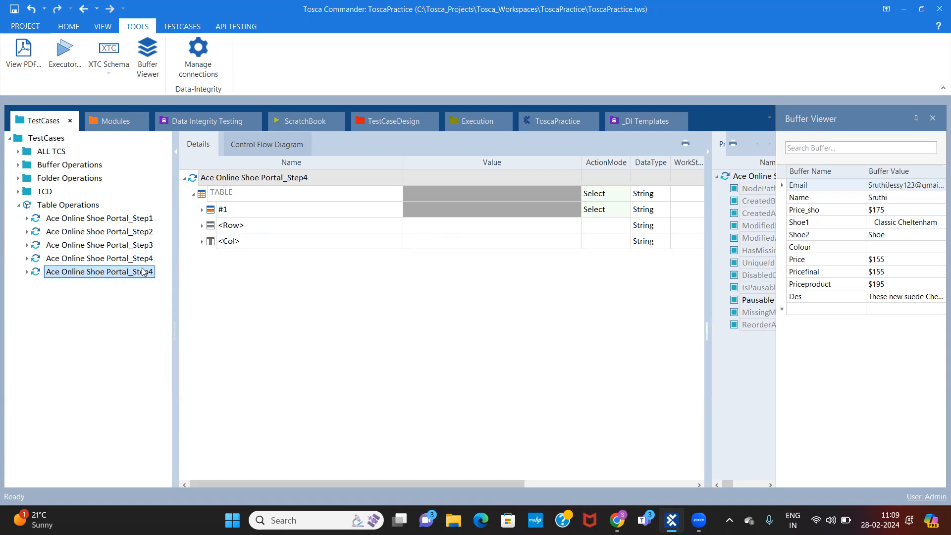
left_click(148, 259)
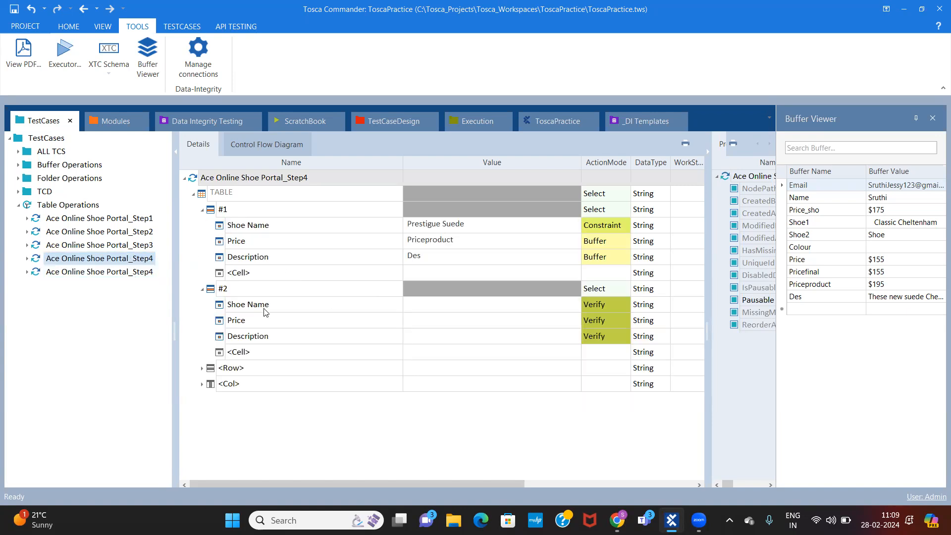
key("Tab")
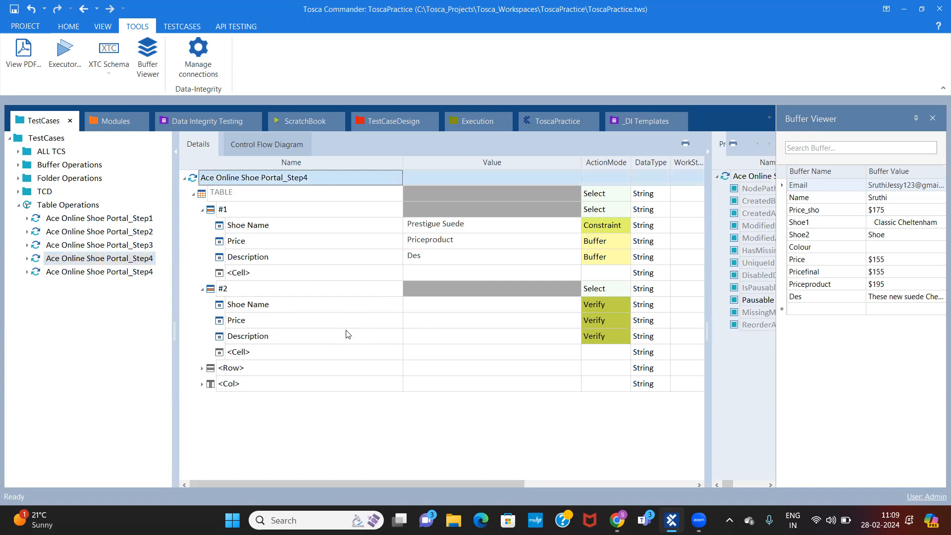
left_click(349, 335)
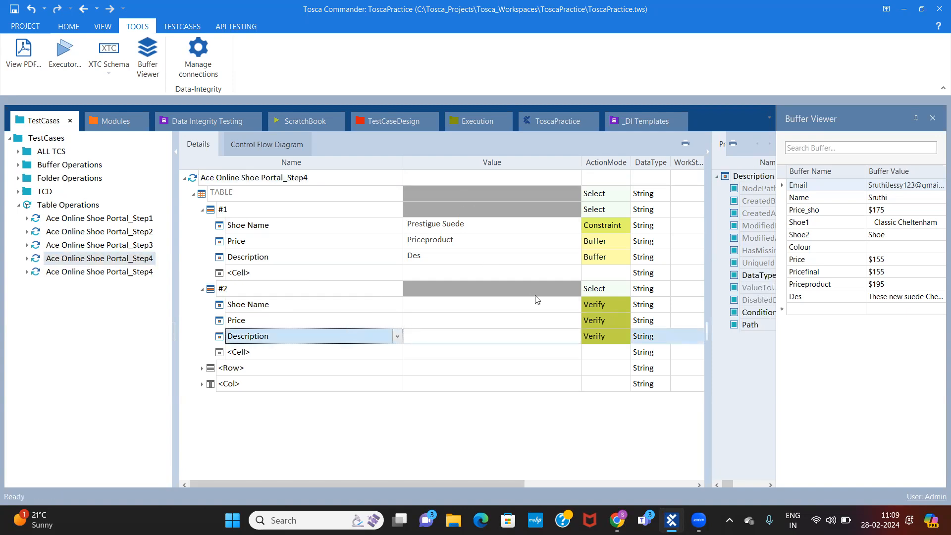
- Copy the value Prestigue Suede from row #1 into row #2's Shoe Name and set its ActionMode to Constraint
left_click(457, 227)
left_click(456, 225)
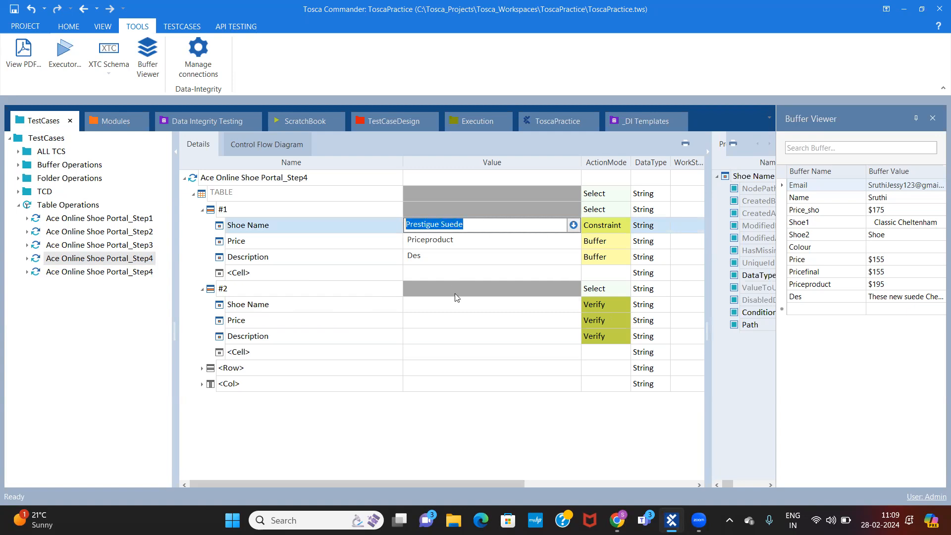
key("ctrl+c")
left_click(451, 306)
key("ctrl+v")
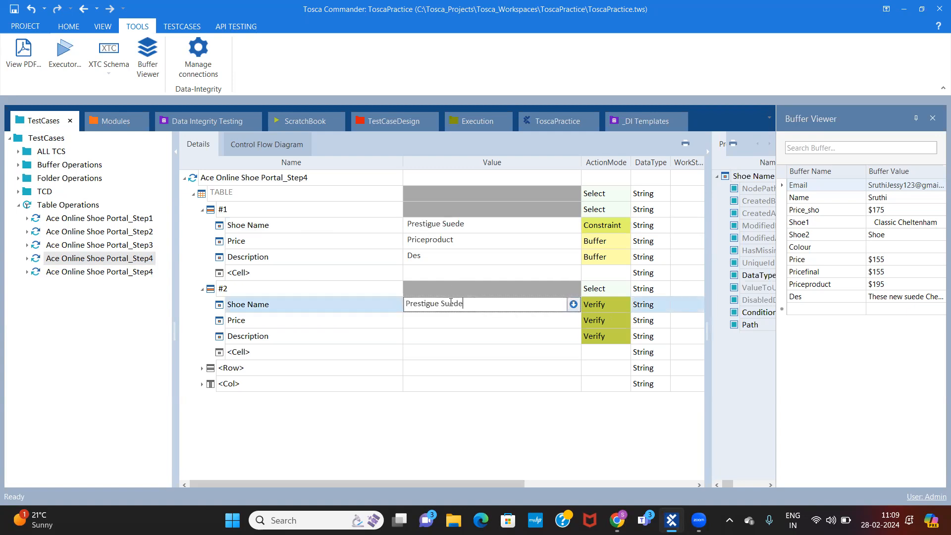
left_click(602, 304)
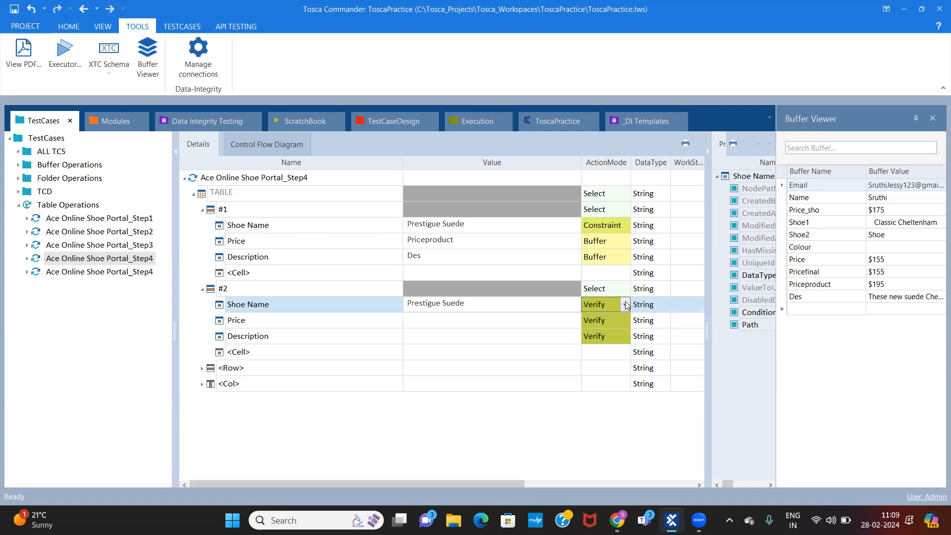
left_click(598, 378)
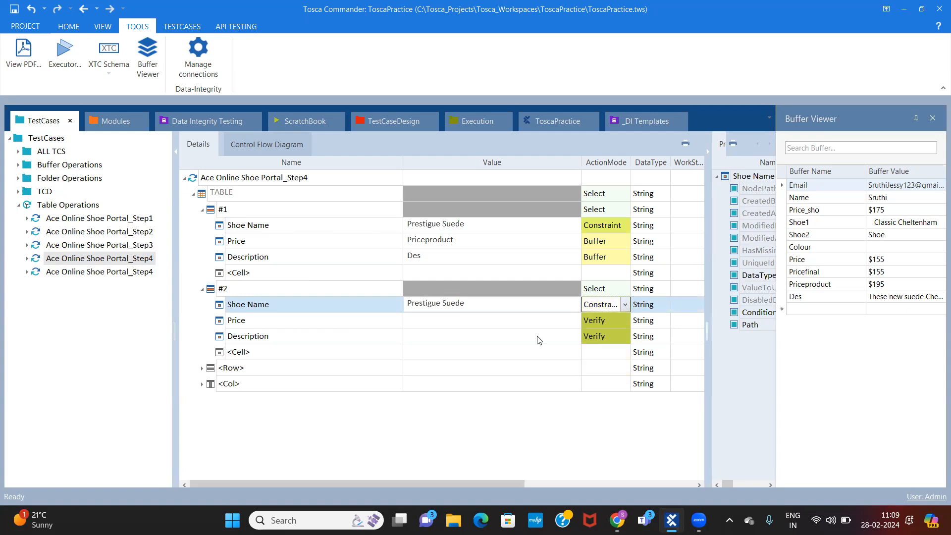
- Enter dsfd as the Price value and xvxcv as the Description value in row #2
left_click(499, 322)
type("dsfd")
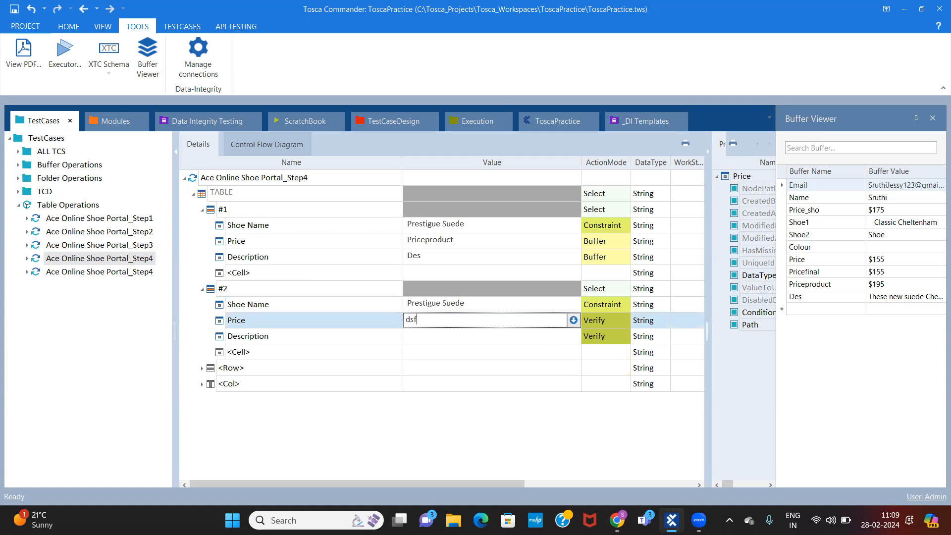
left_click(450, 339)
type("xvxcv")
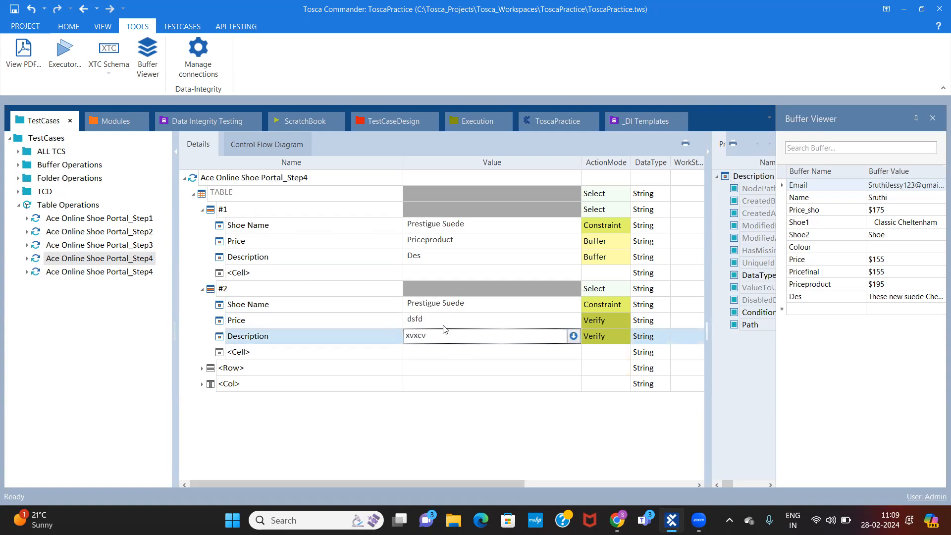
- Set the ActionMode of row #2's Price and Description cells to Buffer
left_click(596, 318)
left_click(626, 322)
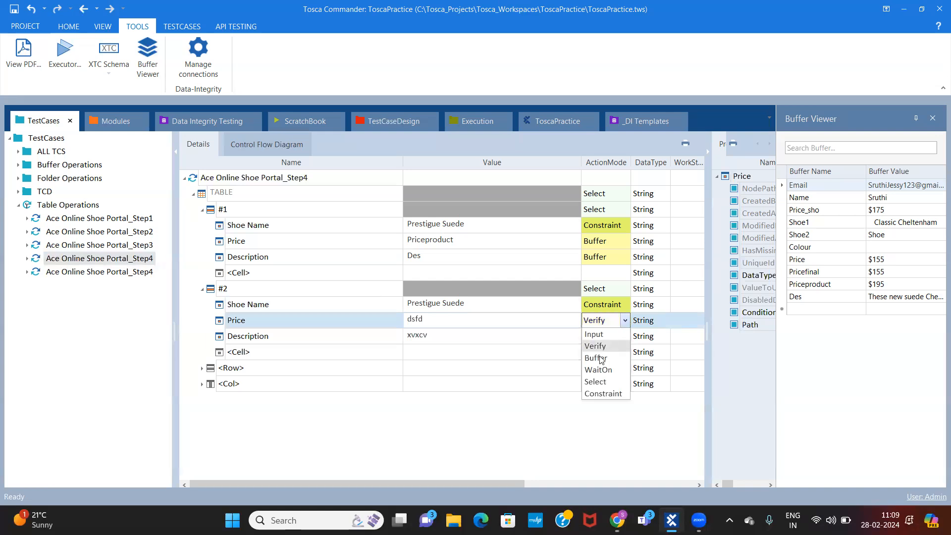
left_click(620, 360)
left_click(619, 336)
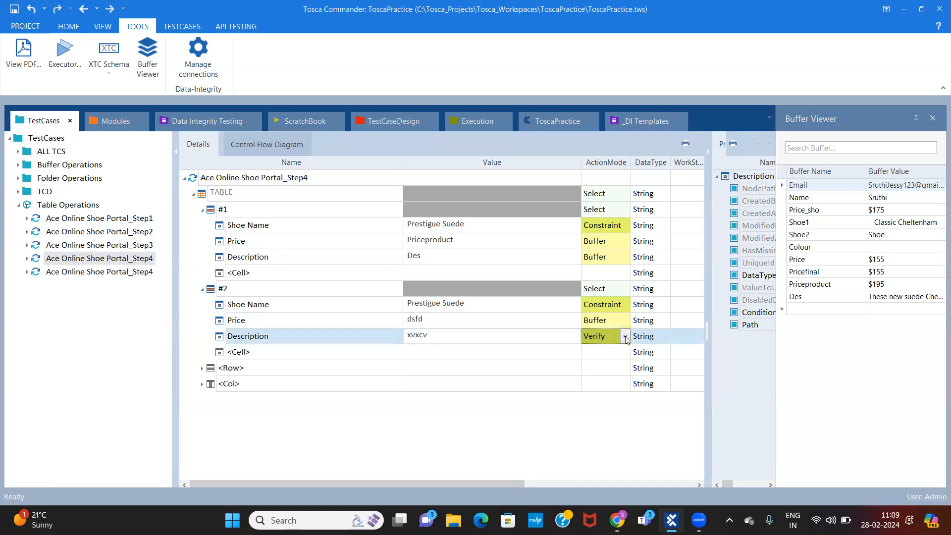
left_click(626, 337)
left_click(597, 375)
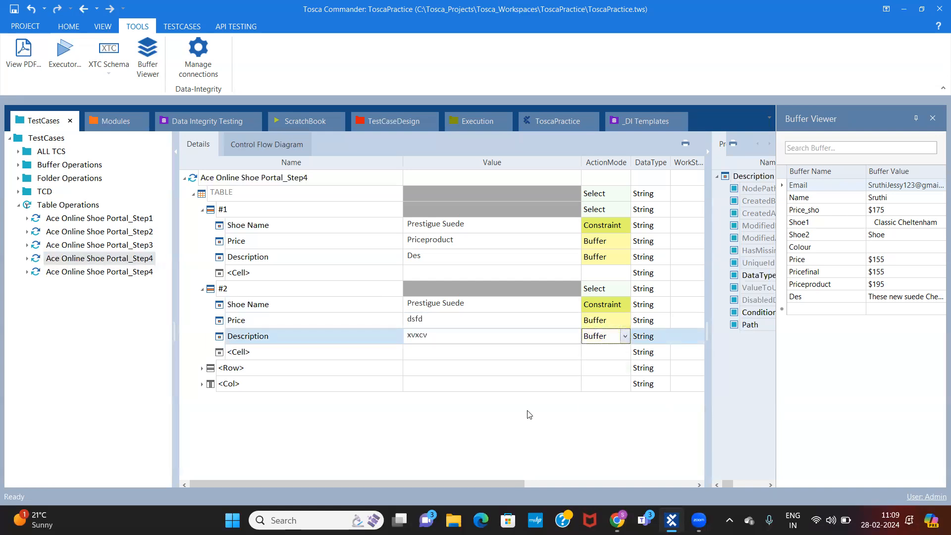
left_click(531, 415)
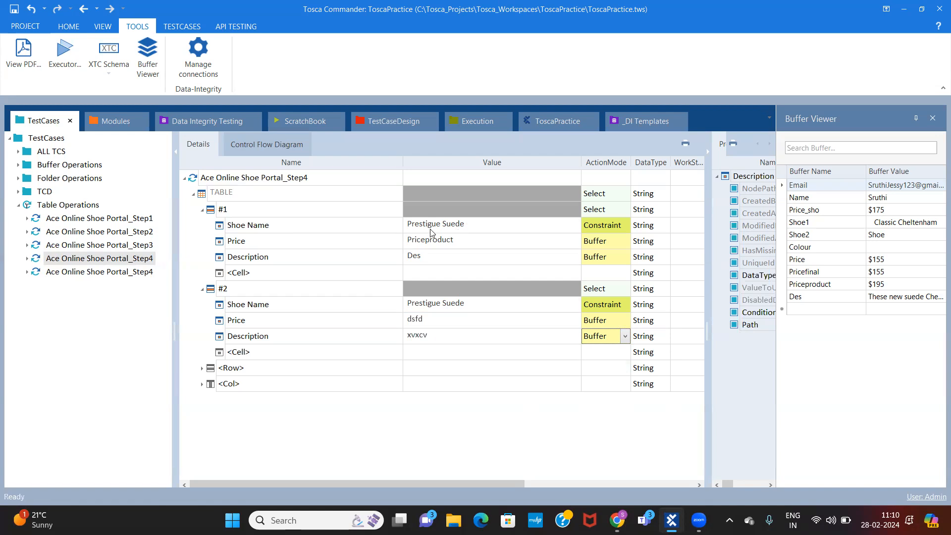
- Collapse rows #1 and #2 in the original Step4, open its pasted copy and expand row #1 there
left_click(202, 210)
left_click(202, 226)
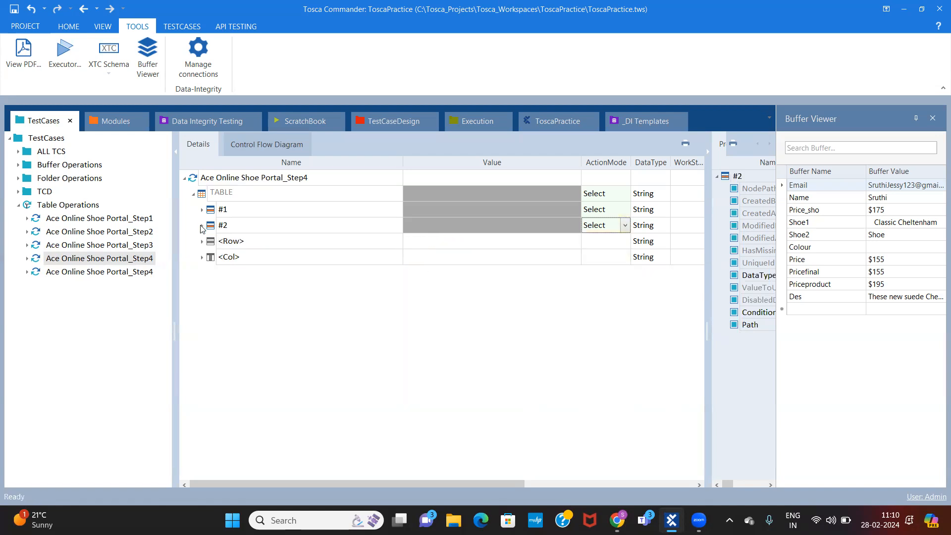
left_click(126, 273)
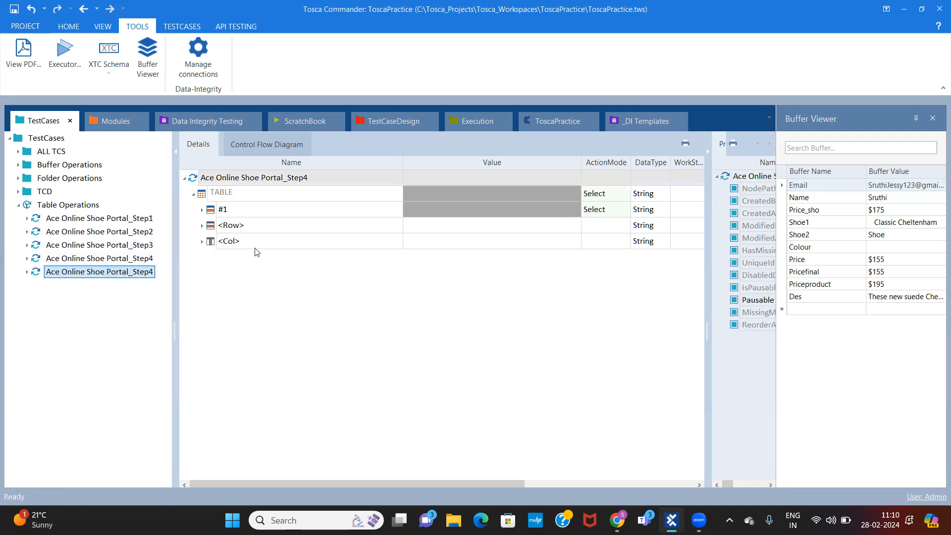
left_click(202, 210)
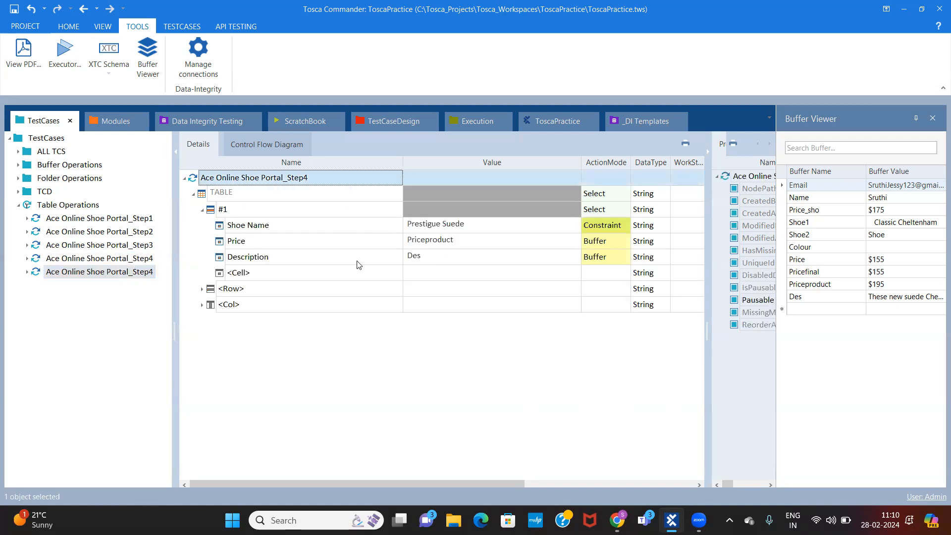
left_click(313, 225)
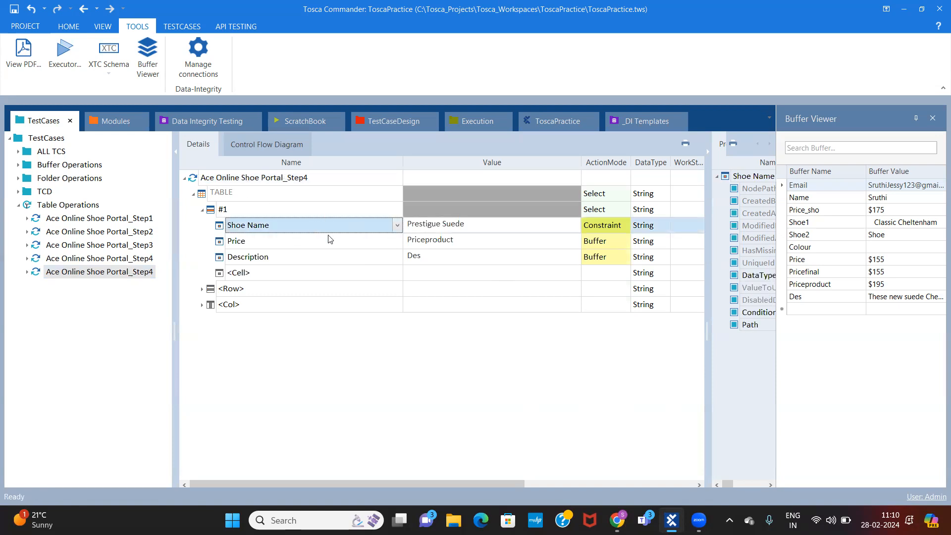
left_click(457, 241)
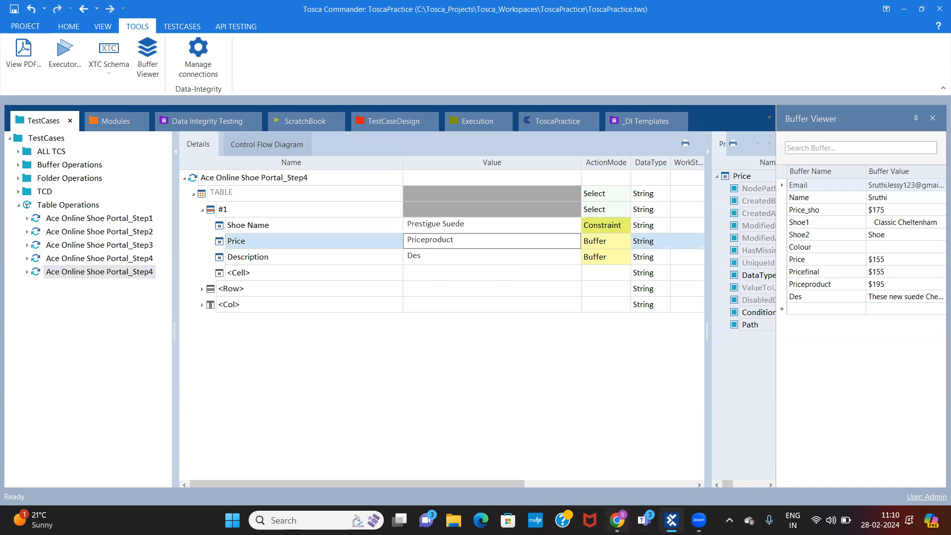
- Switch to Chrome to examine the Prestigue Suede entry on the Ace Online Shoe Portal page, and return to Tosca Commander
mouse_move(617, 520)
left_click(617, 461)
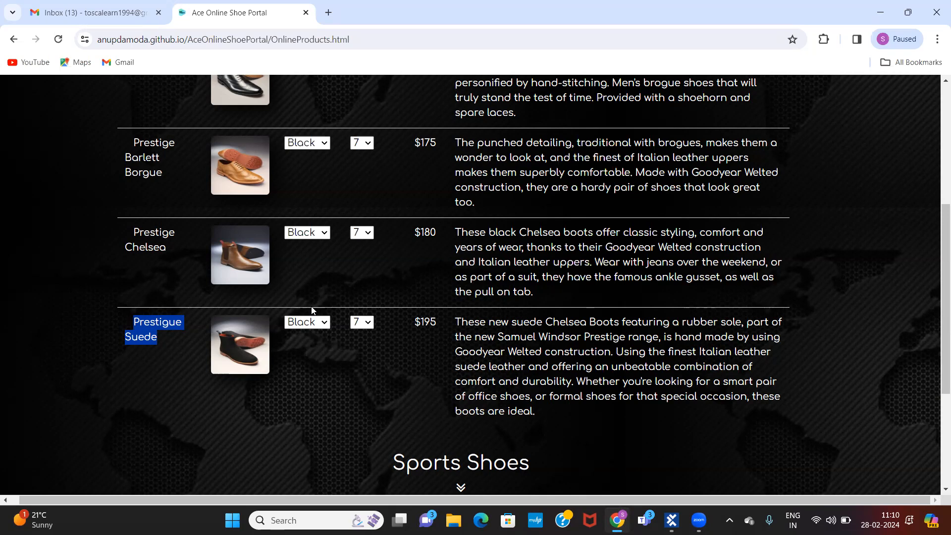
left_click(670, 520)
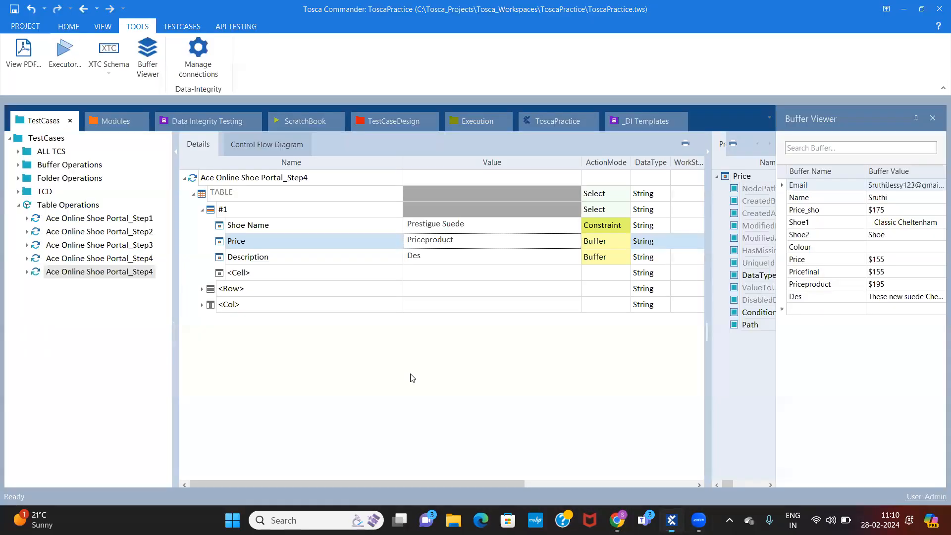
left_click(303, 258)
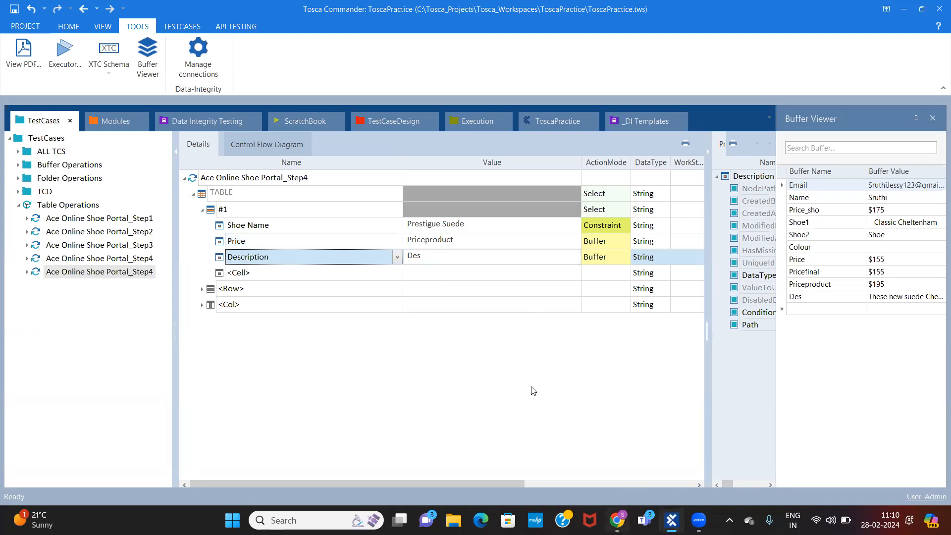
- Change the Price cell under row #1 of the copied Step4 to the Colour Available column
left_click(309, 245)
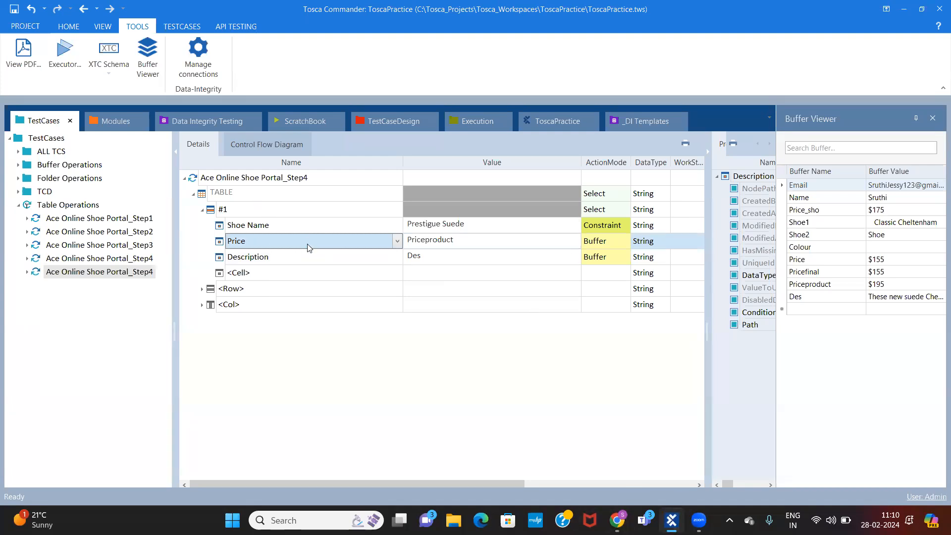
left_click(397, 242)
scroll(397, 282, "down", 1)
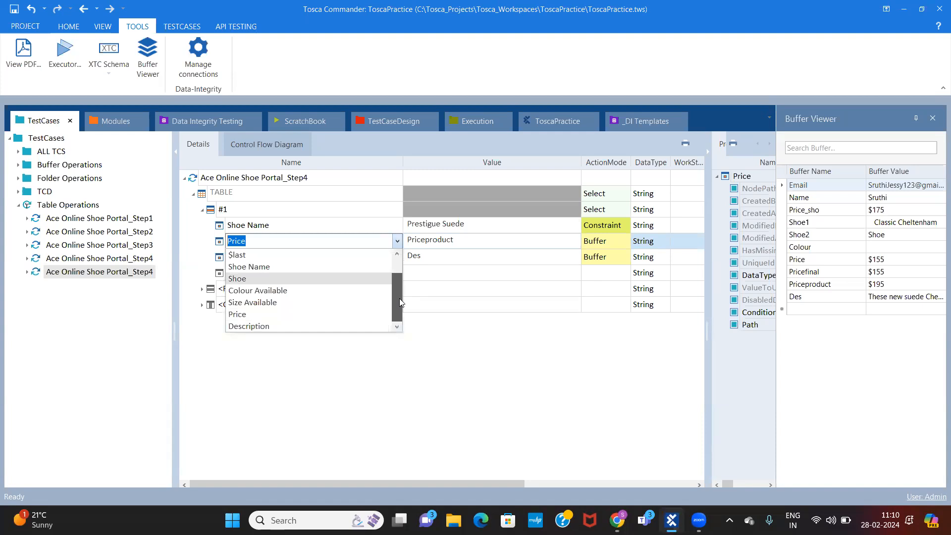
left_click(264, 291)
left_click(505, 241)
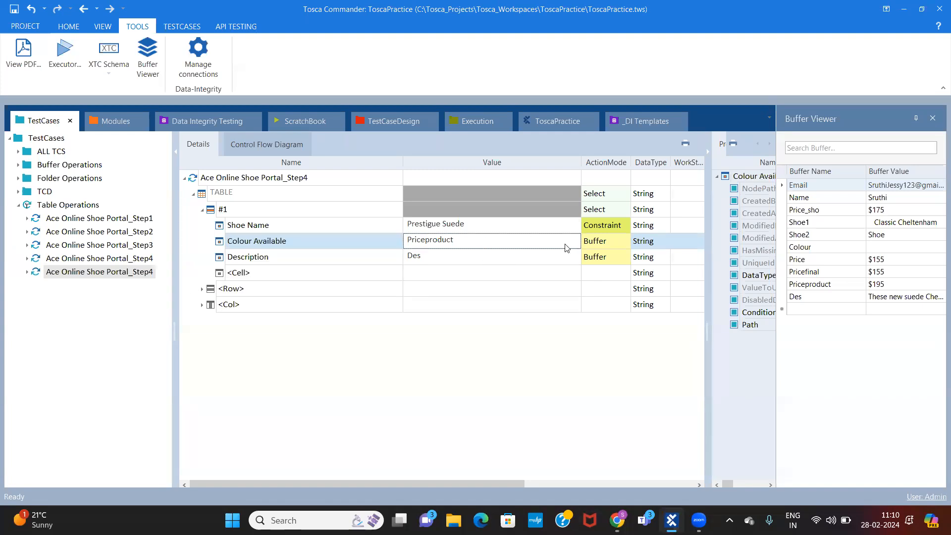
left_click(568, 246)
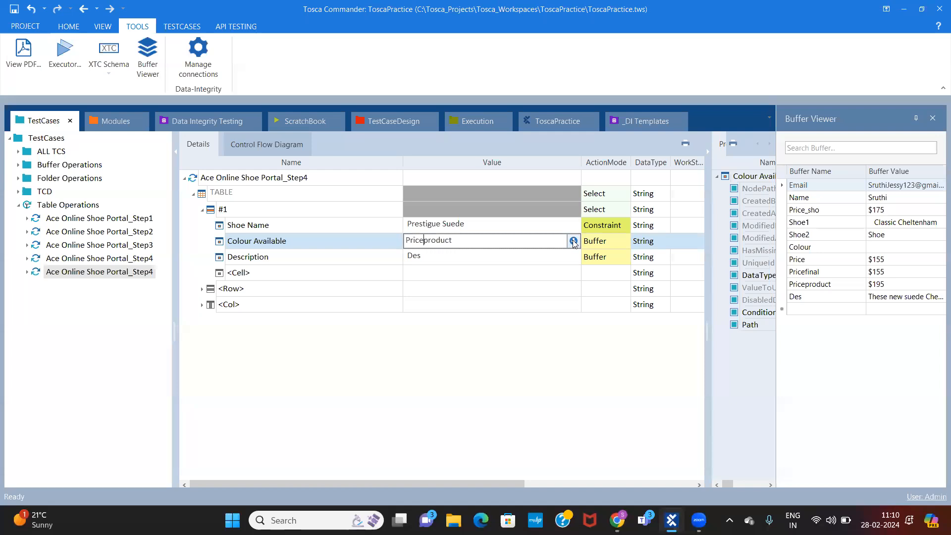
left_click(529, 241)
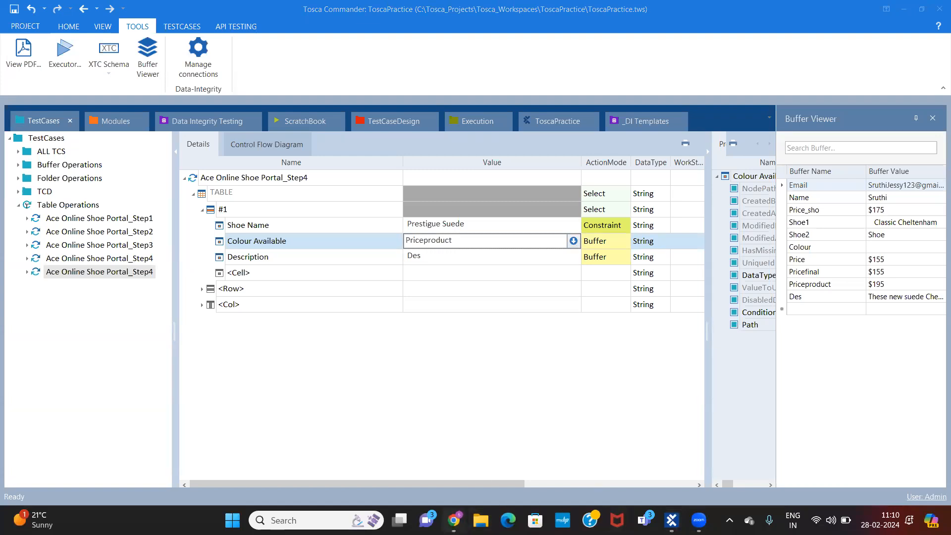
- Switch to Chrome and open the available colour options for the Prestige Barlett Borgue shoe
left_click(453, 520)
left_click(324, 144)
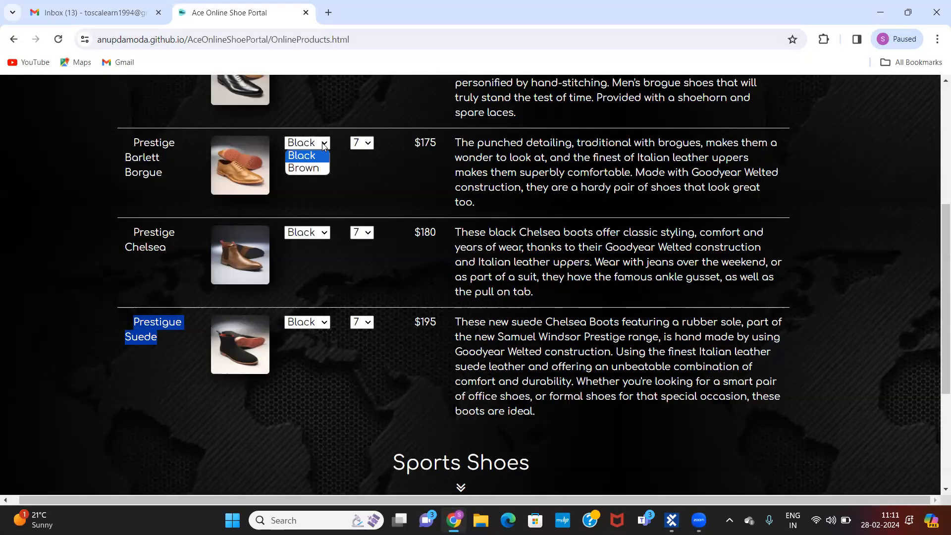